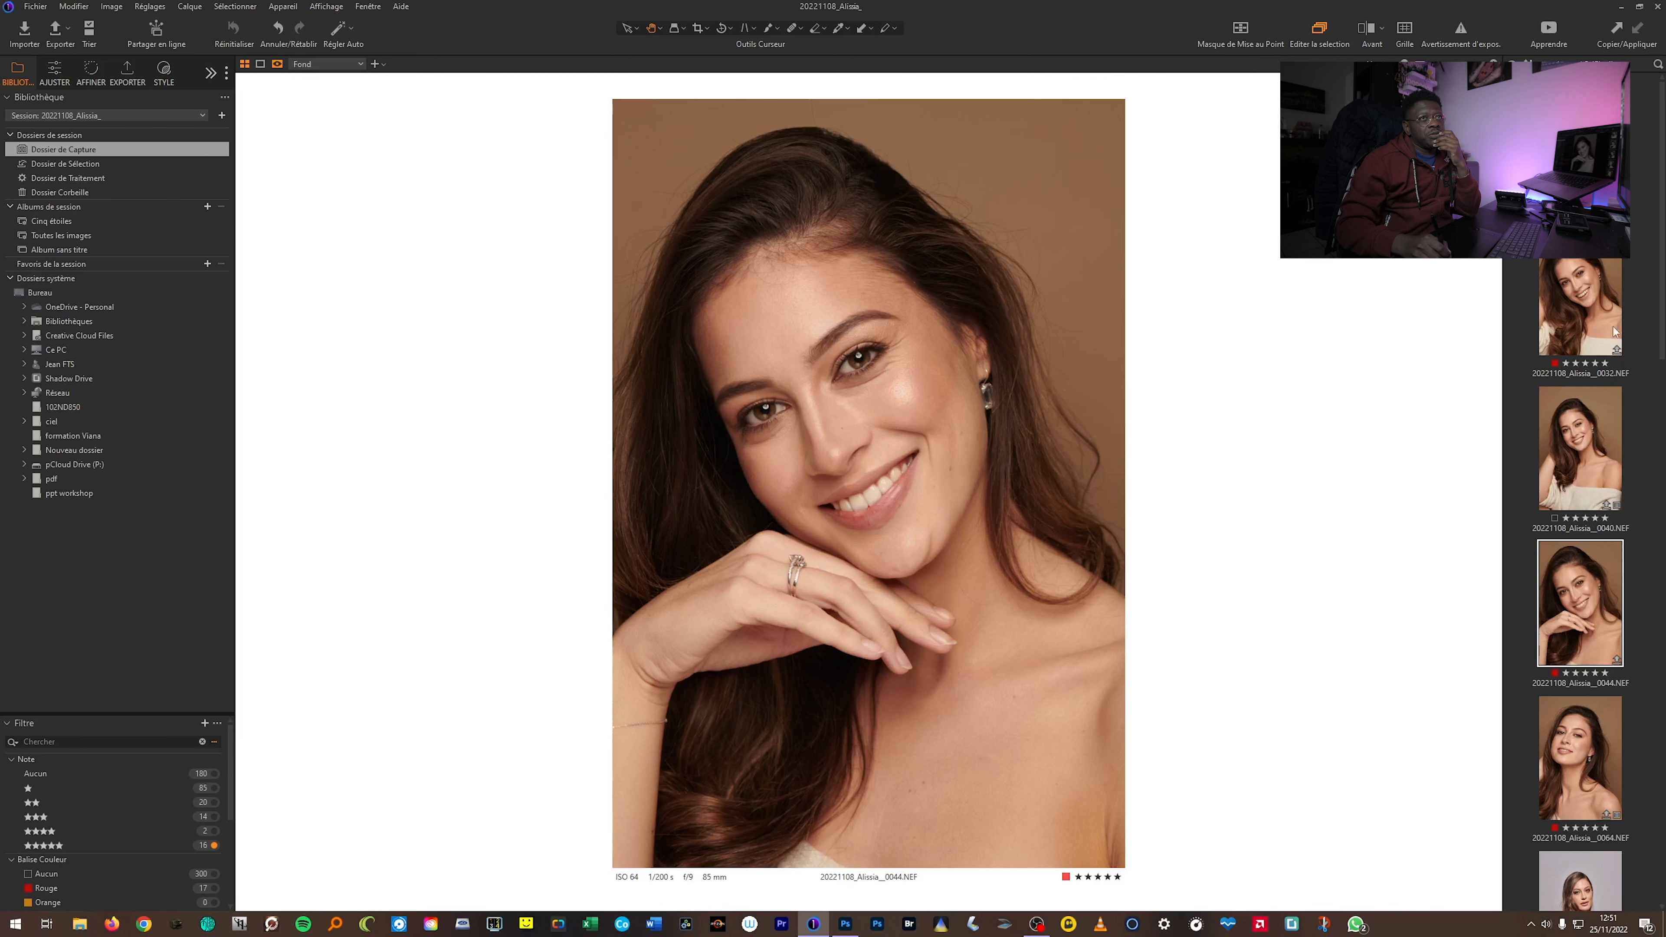
# Browse through the five-star portraits of the session and return to the smiling portrait numbered 0044.
pyautogui.click(1612, 371)
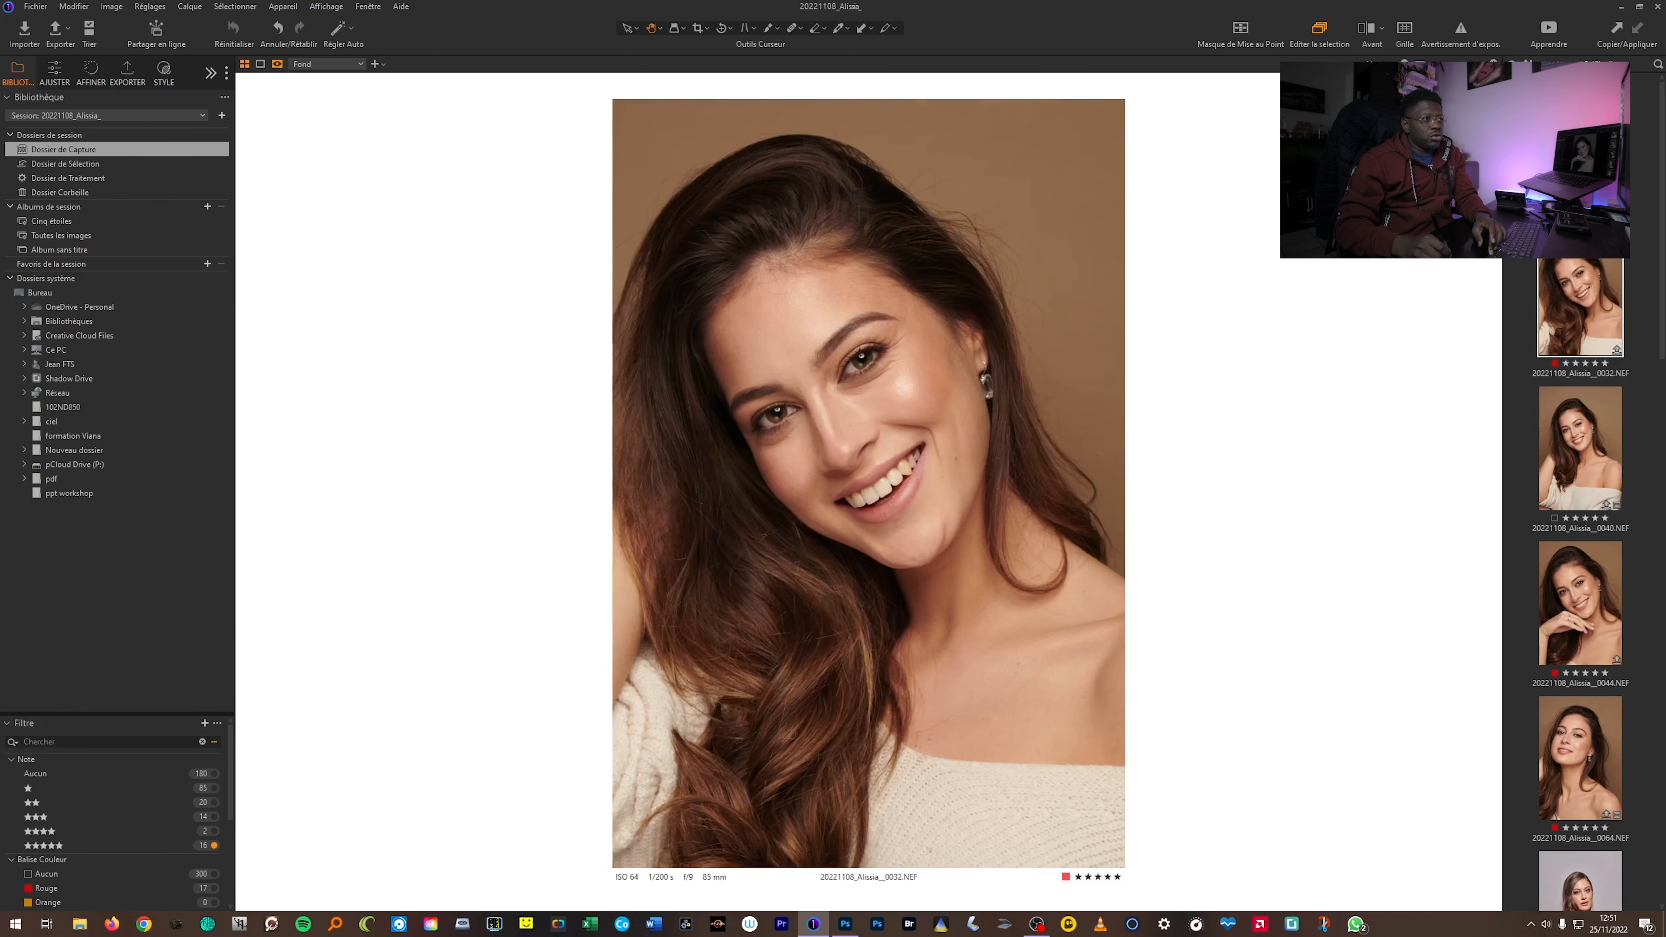
pyautogui.press('Down')
pyautogui.press('Down')
pyautogui.press('Down')
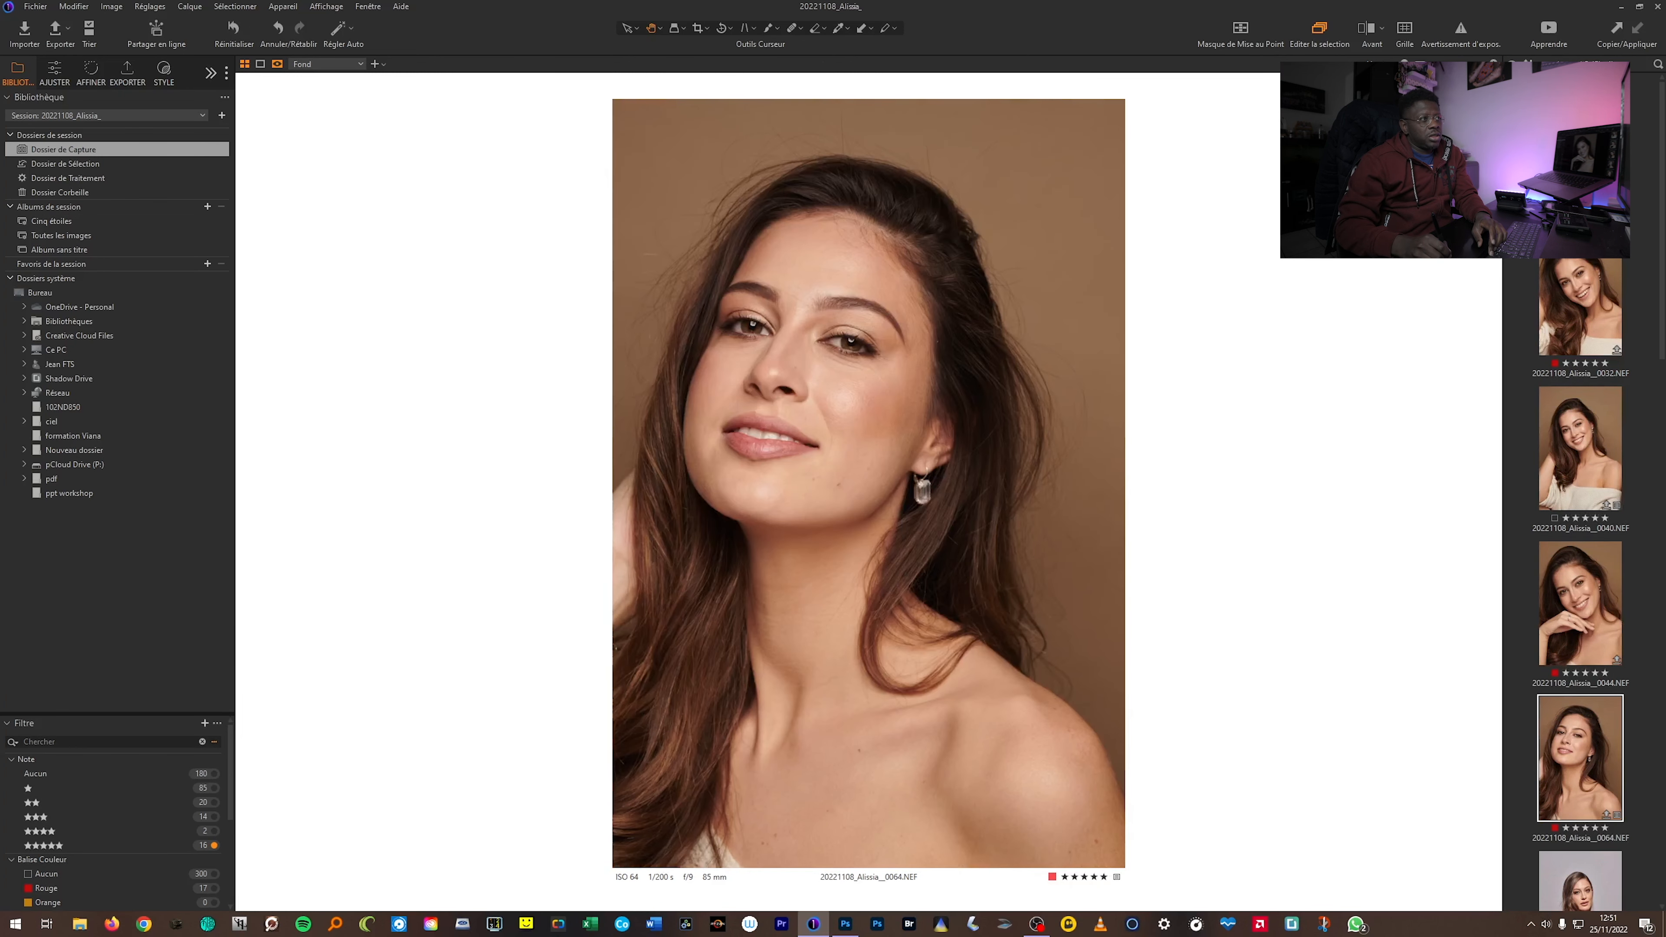
pyautogui.press('Down')
pyautogui.press('Down')
pyautogui.press('Down')
pyautogui.press('Down')
pyautogui.press('Up')
pyautogui.press('Up')
pyautogui.press('Up')
pyautogui.press('Up')
pyautogui.press('Up')
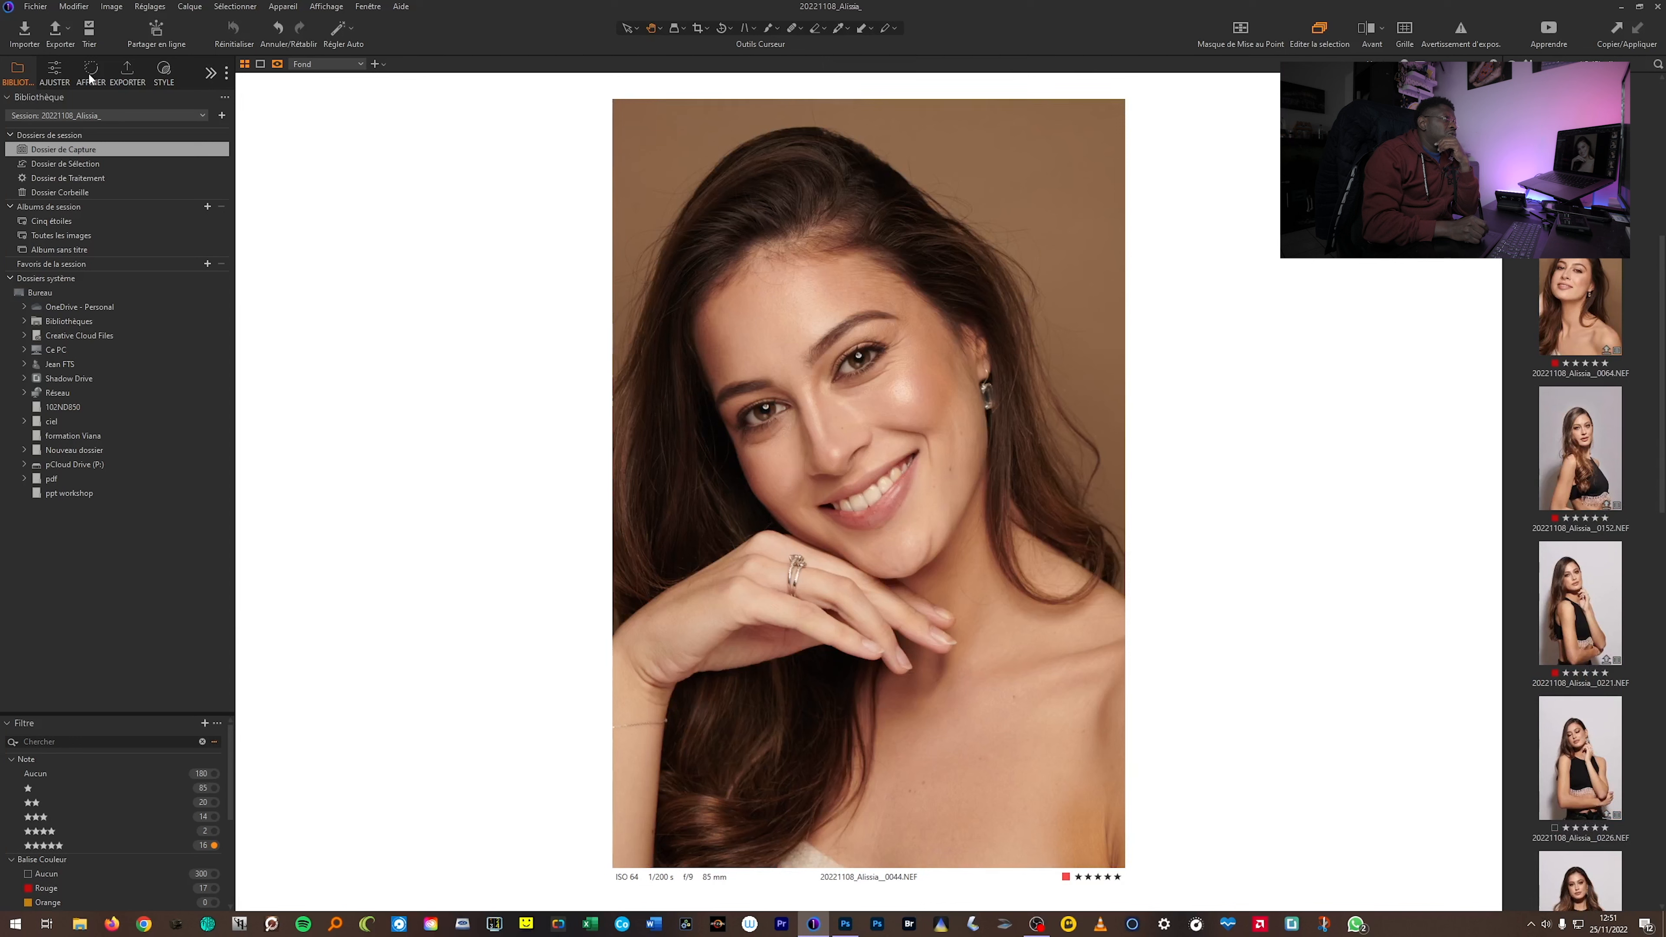
# Define the portrait as the smart adjustments reference and set exposure to 0.05, contrast to 2 and highlights to -22.
pyautogui.click(55, 72)
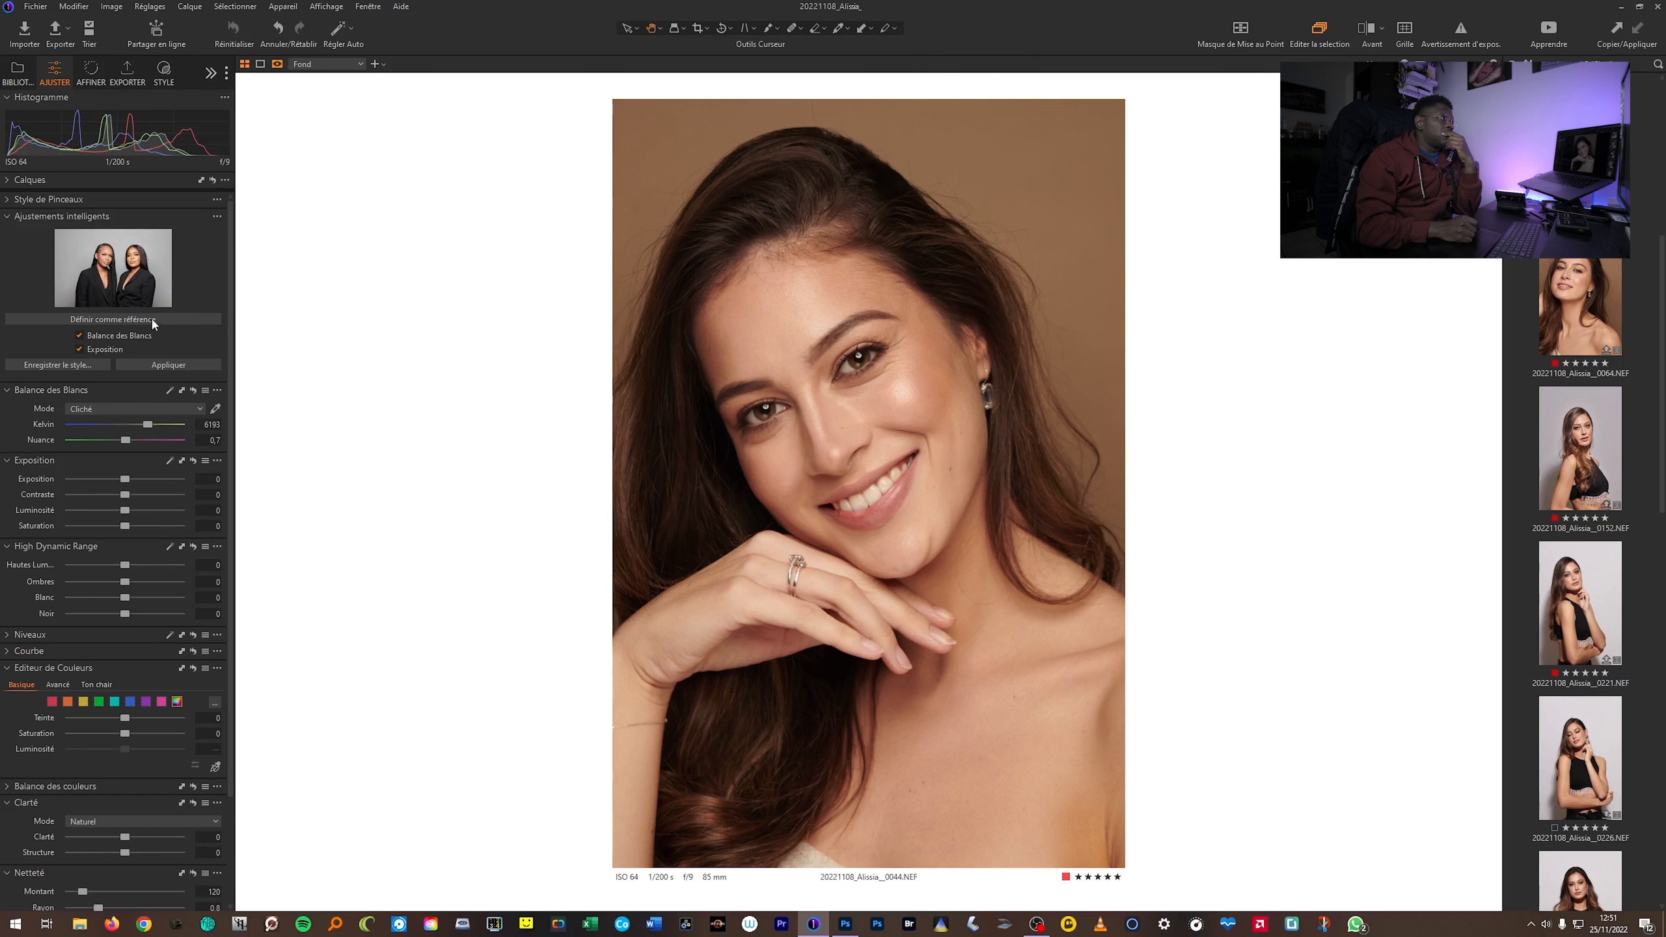
pyautogui.click(121, 321)
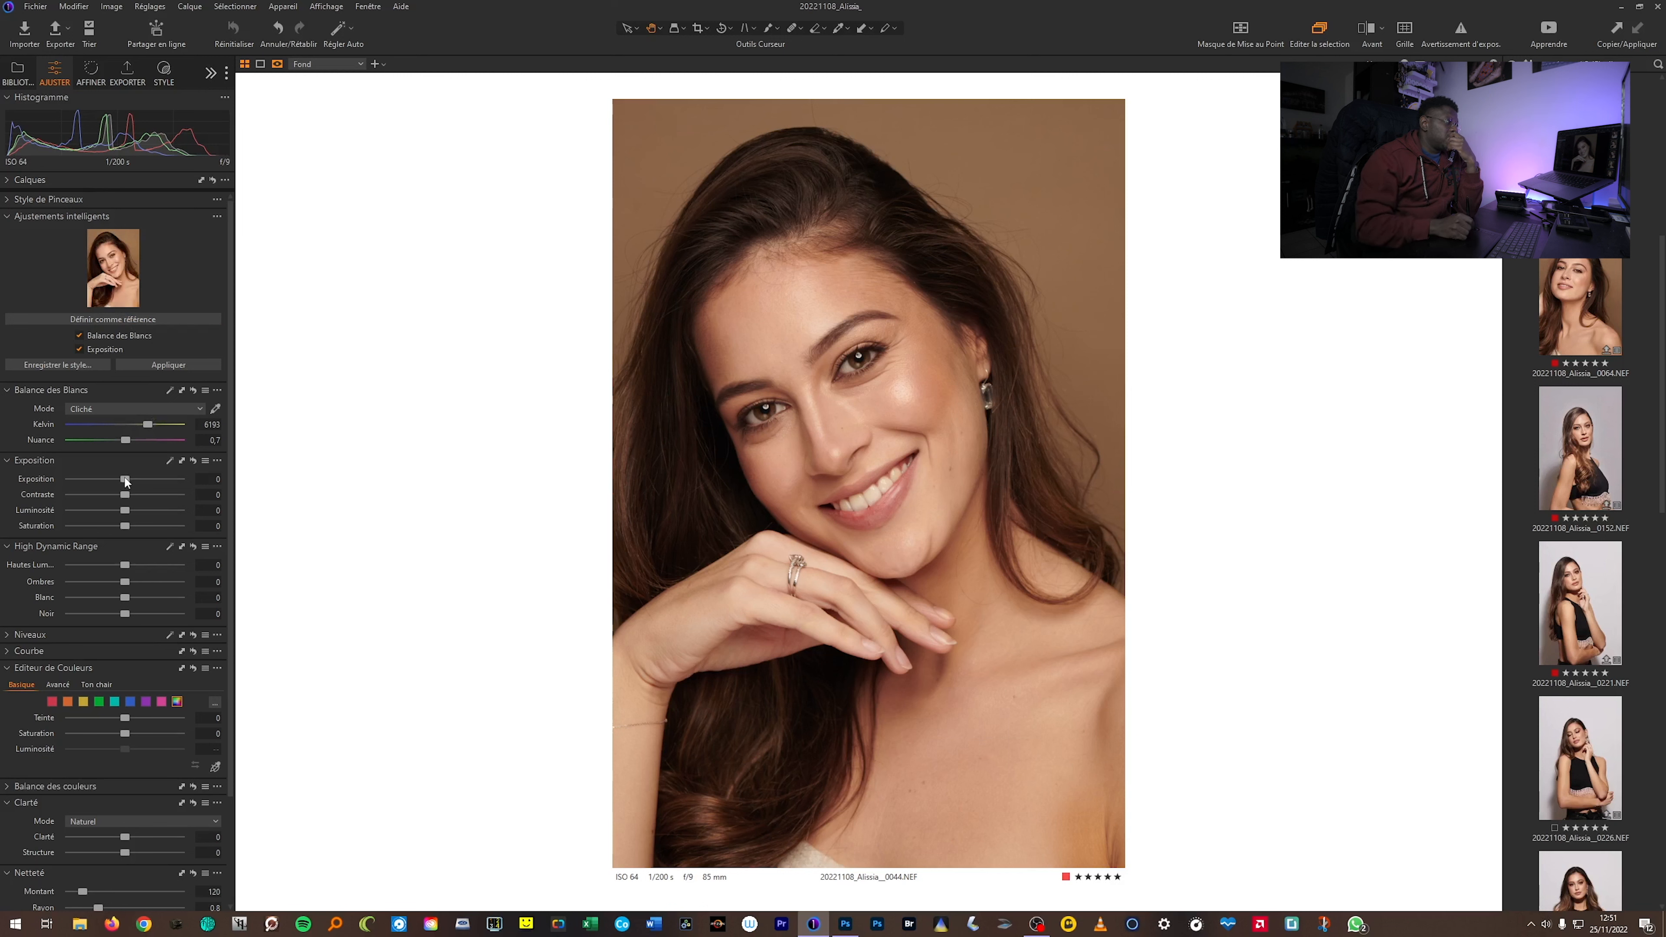
pyautogui.moveTo(127, 483); pyautogui.dragTo(128, 485)
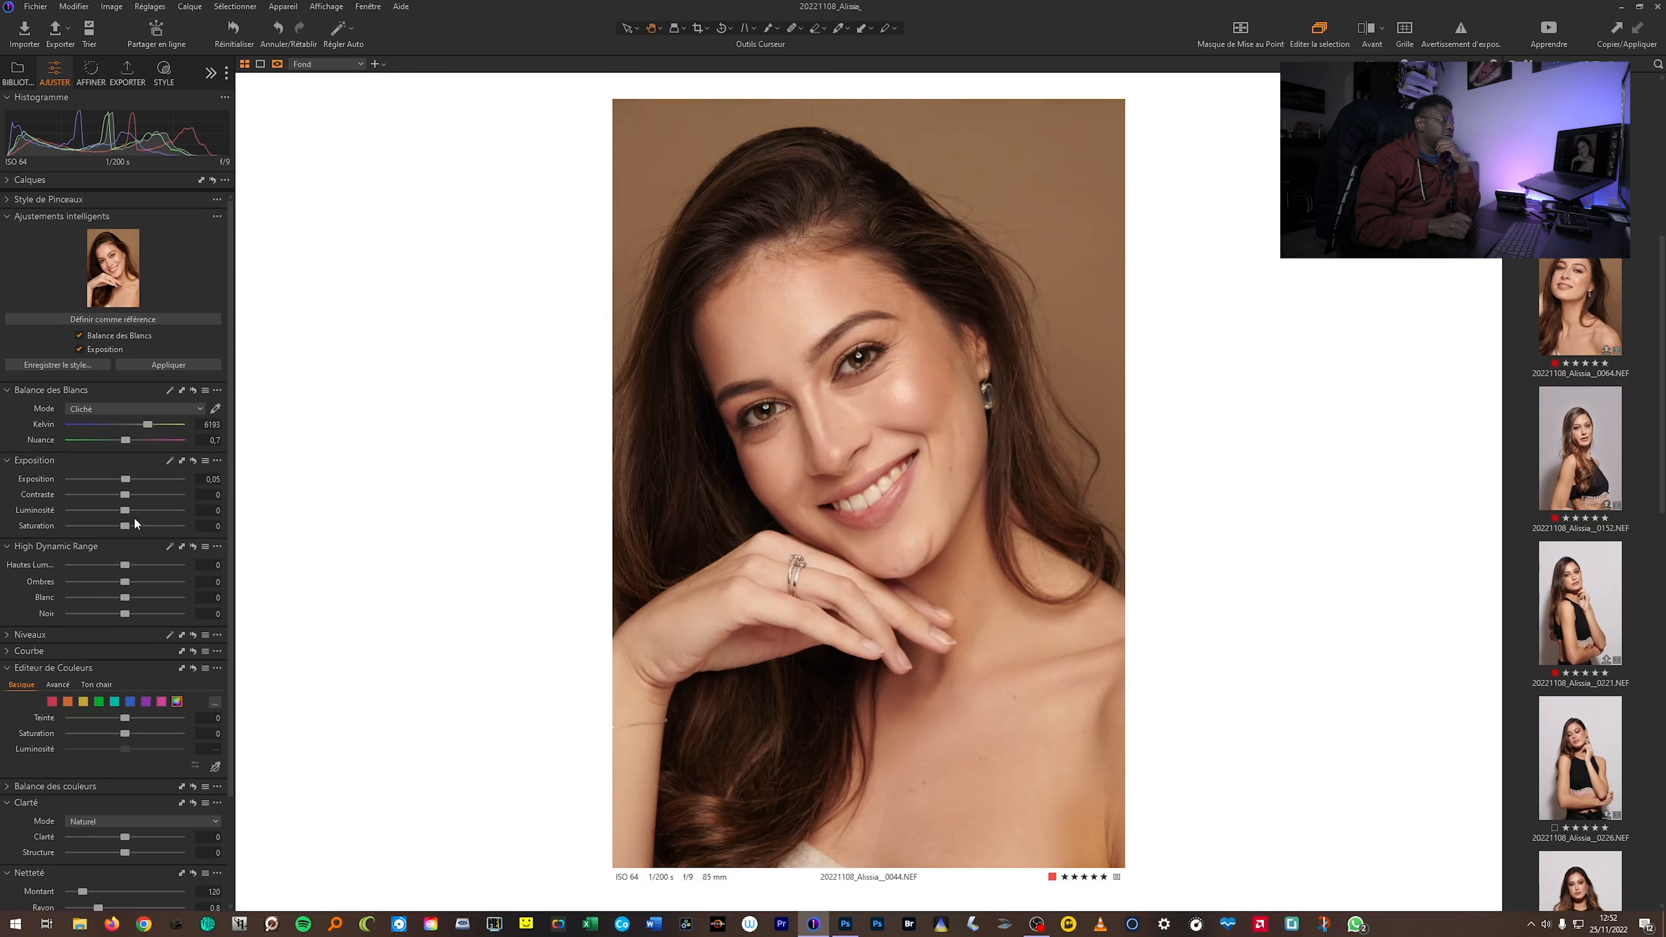
pyautogui.moveTo(127, 497); pyautogui.dragTo(130, 500)
pyautogui.moveTo(125, 566); pyautogui.dragTo(110, 561)
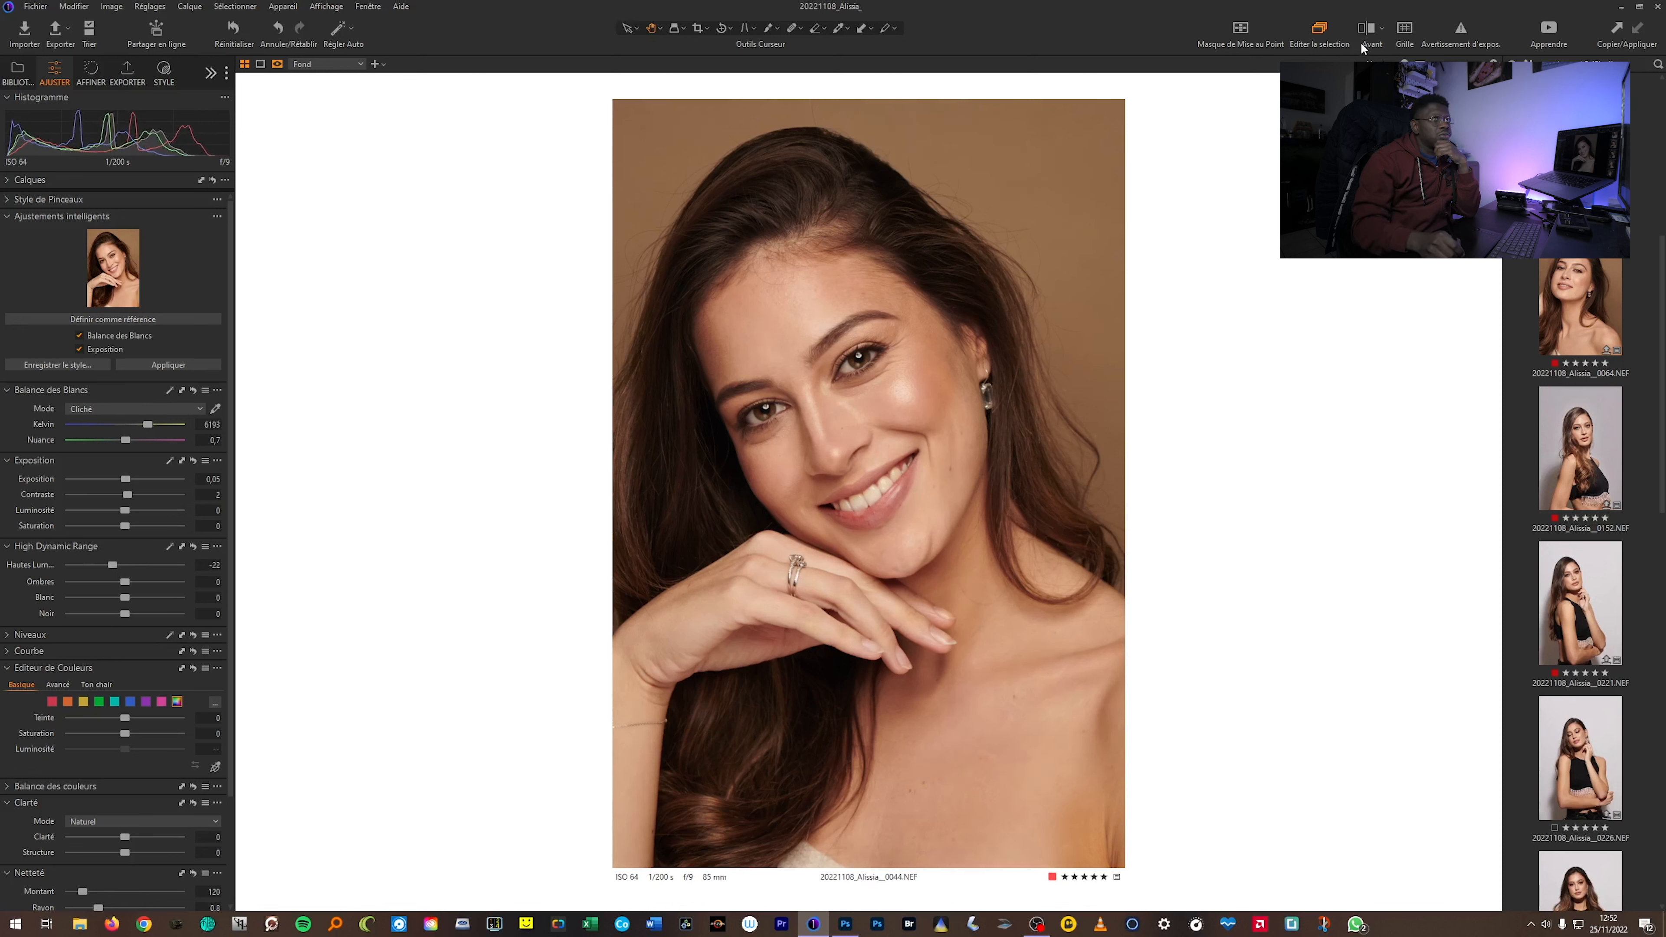
# Compare the portrait before and after the exposure, contrast and highlight adjustments.
pyautogui.click(1369, 31)
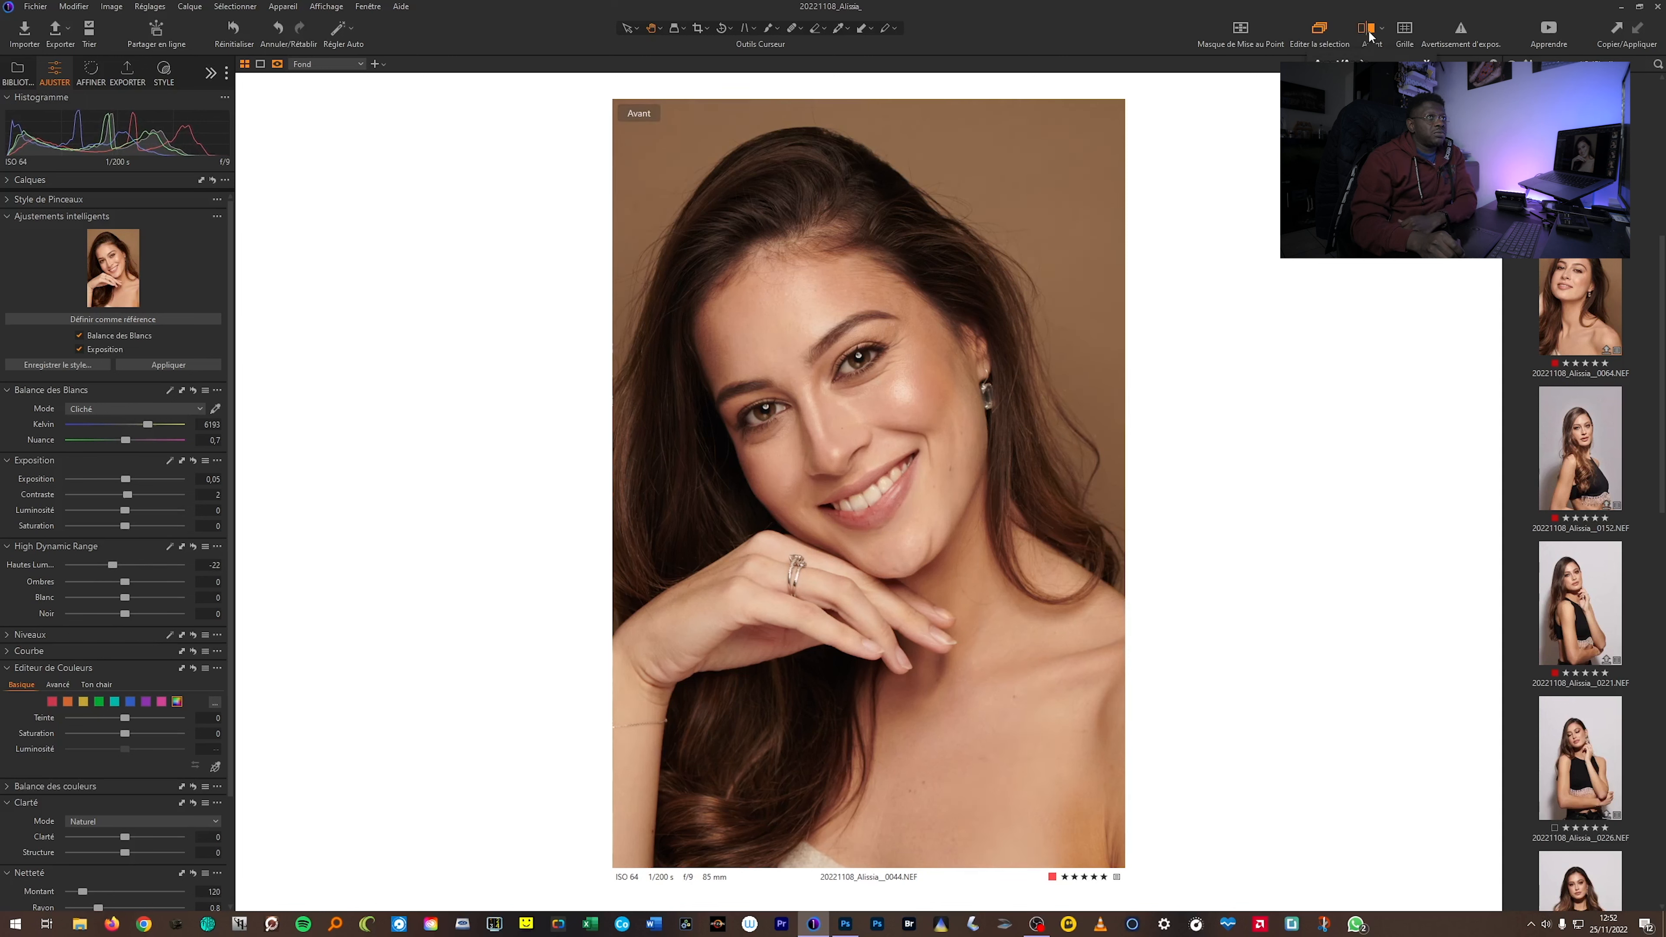
pyautogui.click(1369, 33)
pyautogui.click(1370, 35)
pyautogui.click(1370, 36)
pyautogui.click(1370, 35)
pyautogui.click(1370, 36)
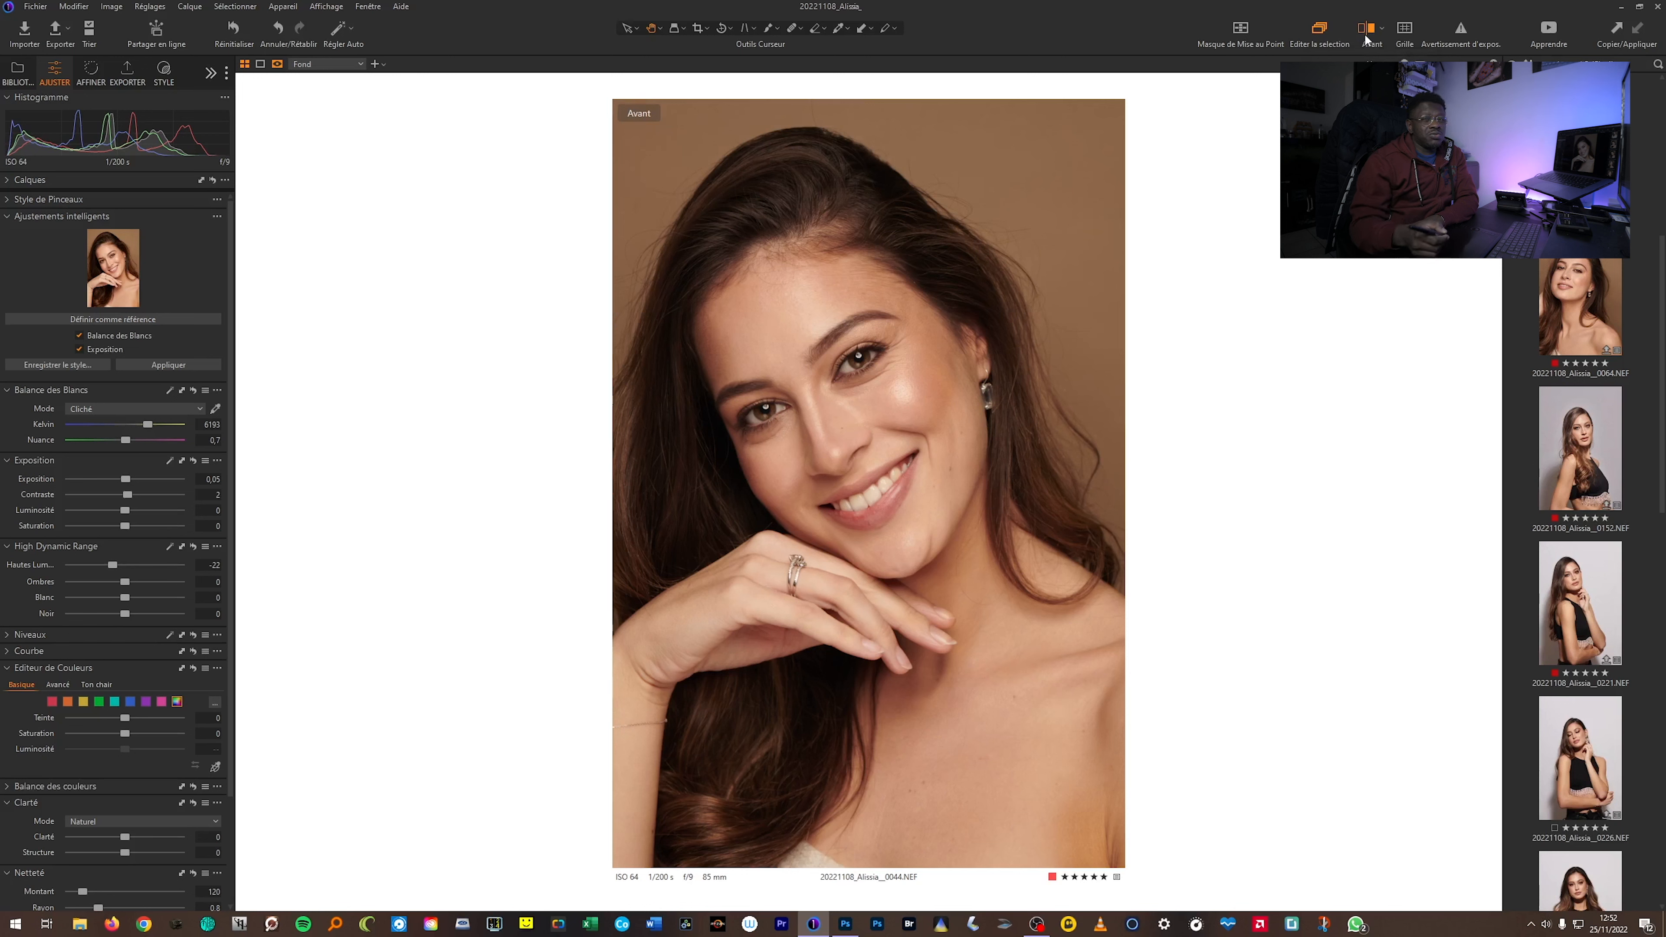
pyautogui.click(1368, 38)
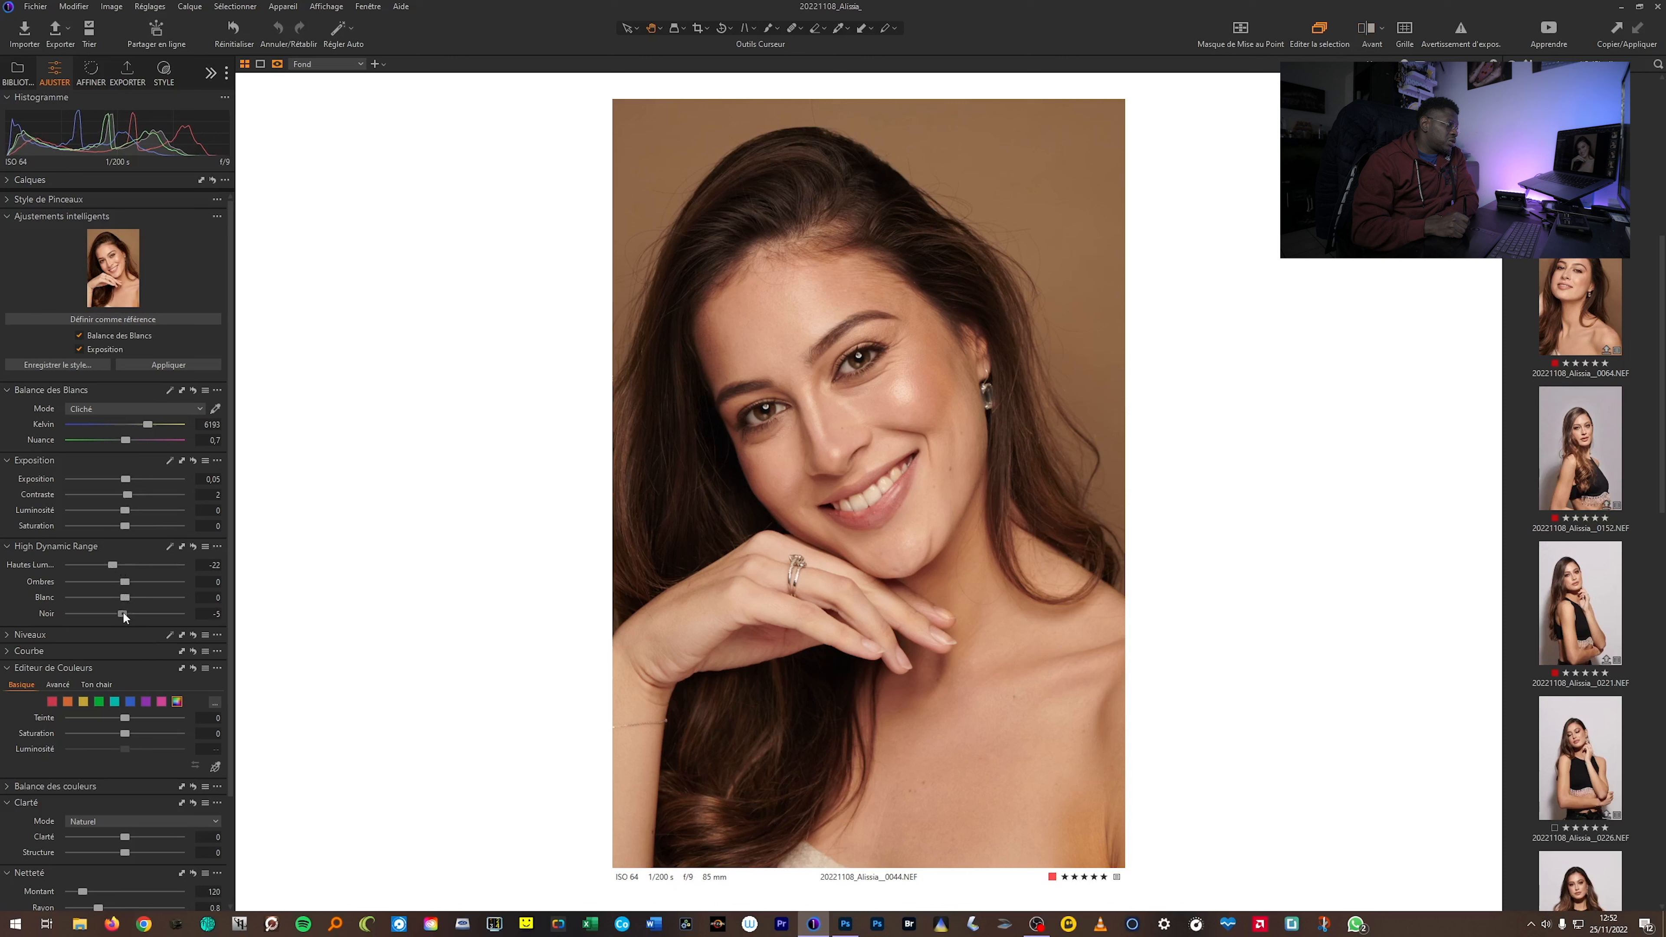
# Set the High Dynamic Range black value to 4 and collapse the color editor and clarity tools.
pyautogui.moveTo(124, 612)
pyautogui.mouseDown()
pyautogui.moveTo(64, 608)
pyautogui.moveTo(130, 623)
pyautogui.mouseUp()
pyautogui.moveTo(126, 615); pyautogui.dragTo(128, 614)
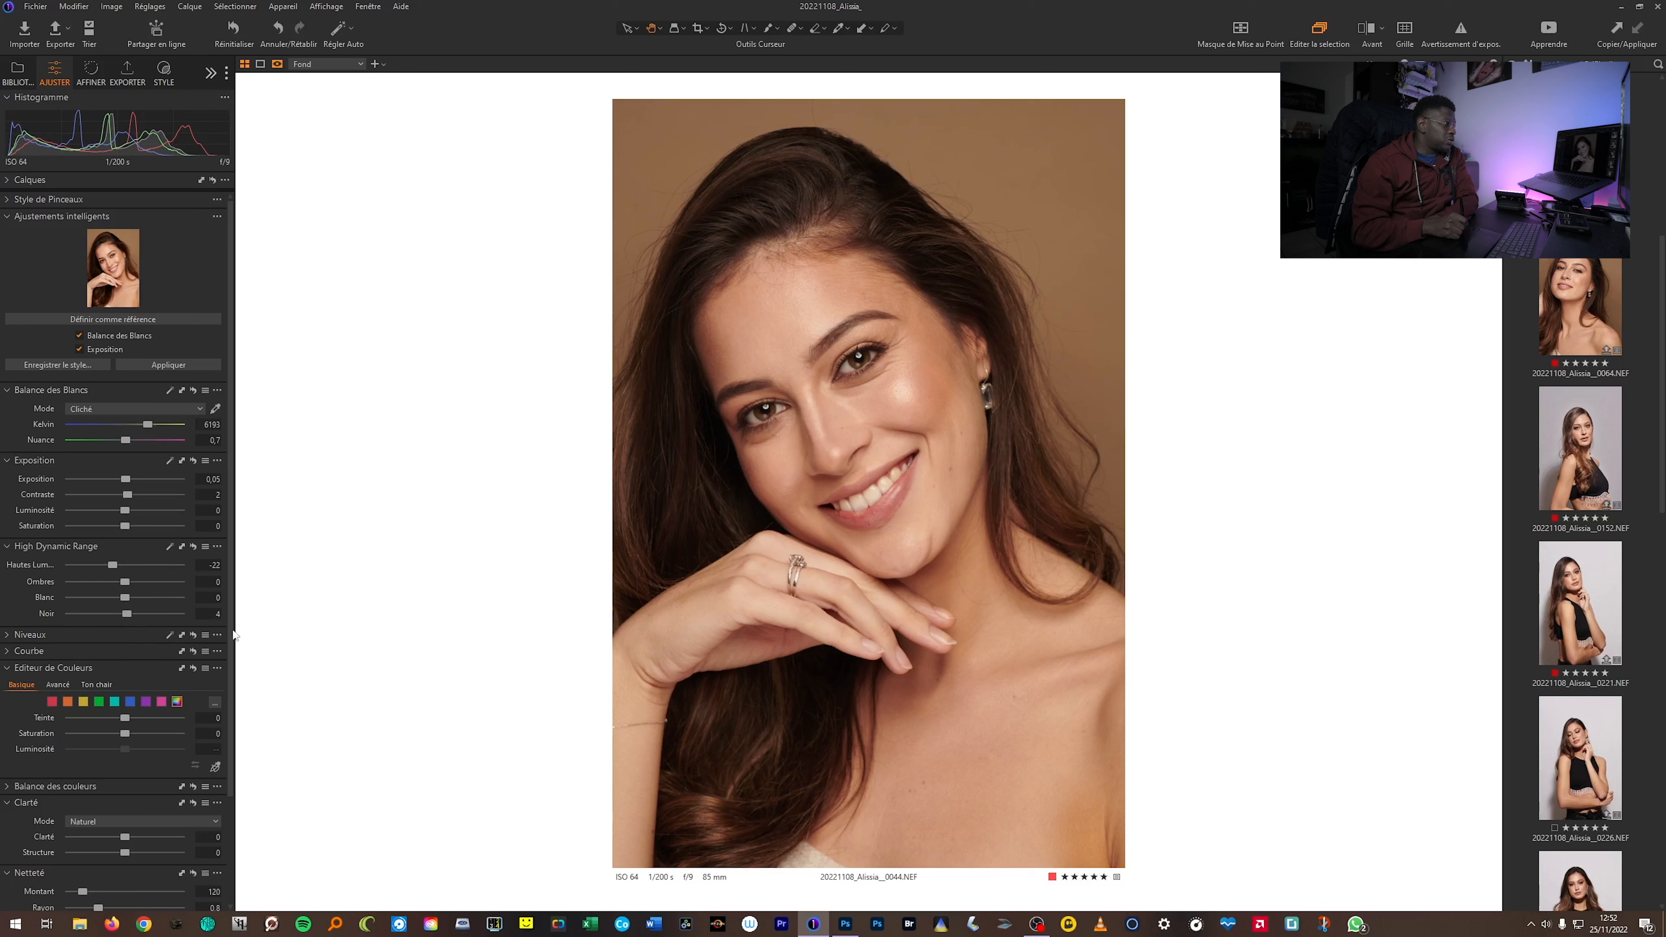
pyautogui.scroll(-3, 154, 606)
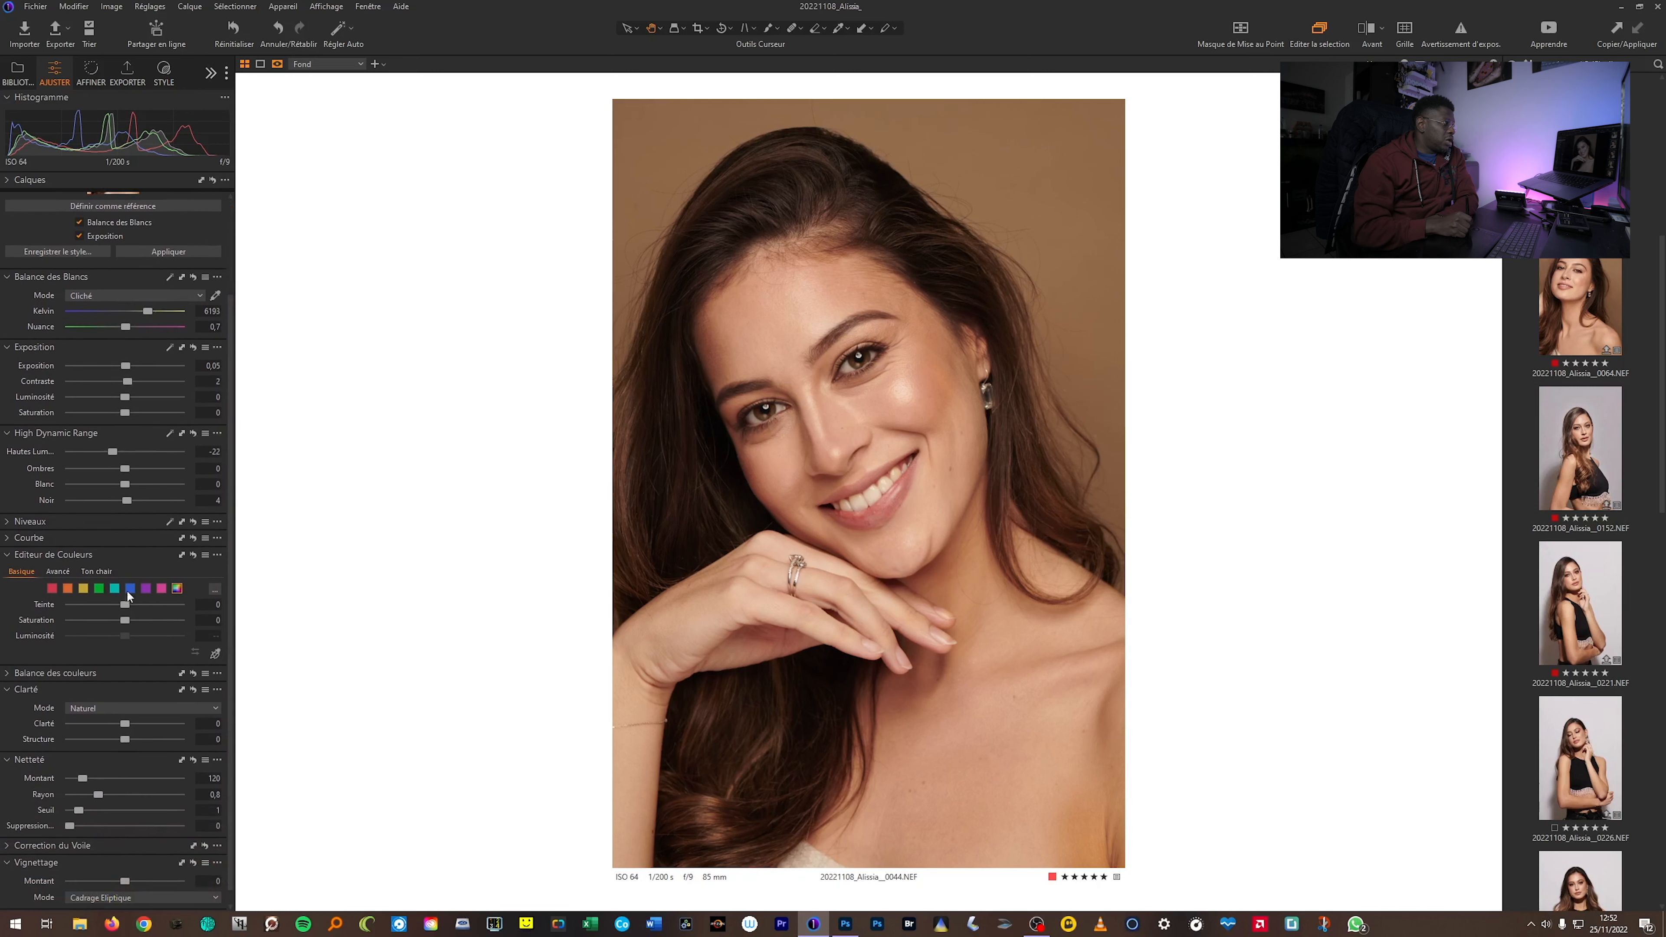
pyautogui.click(7, 556)
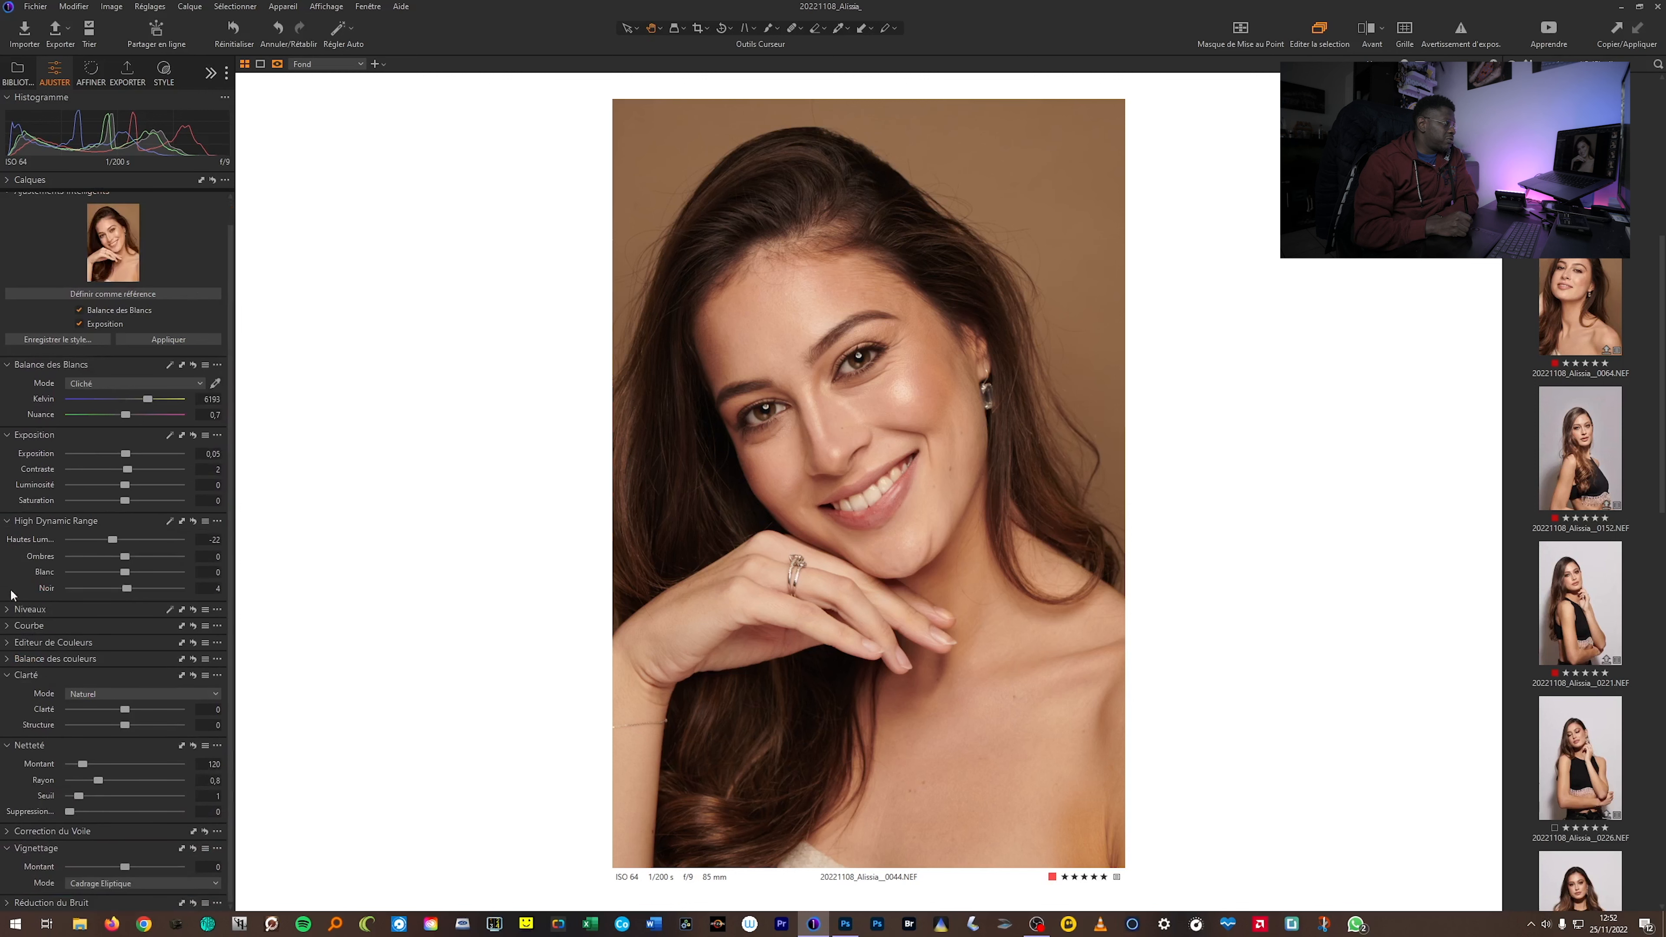
pyautogui.click(8, 677)
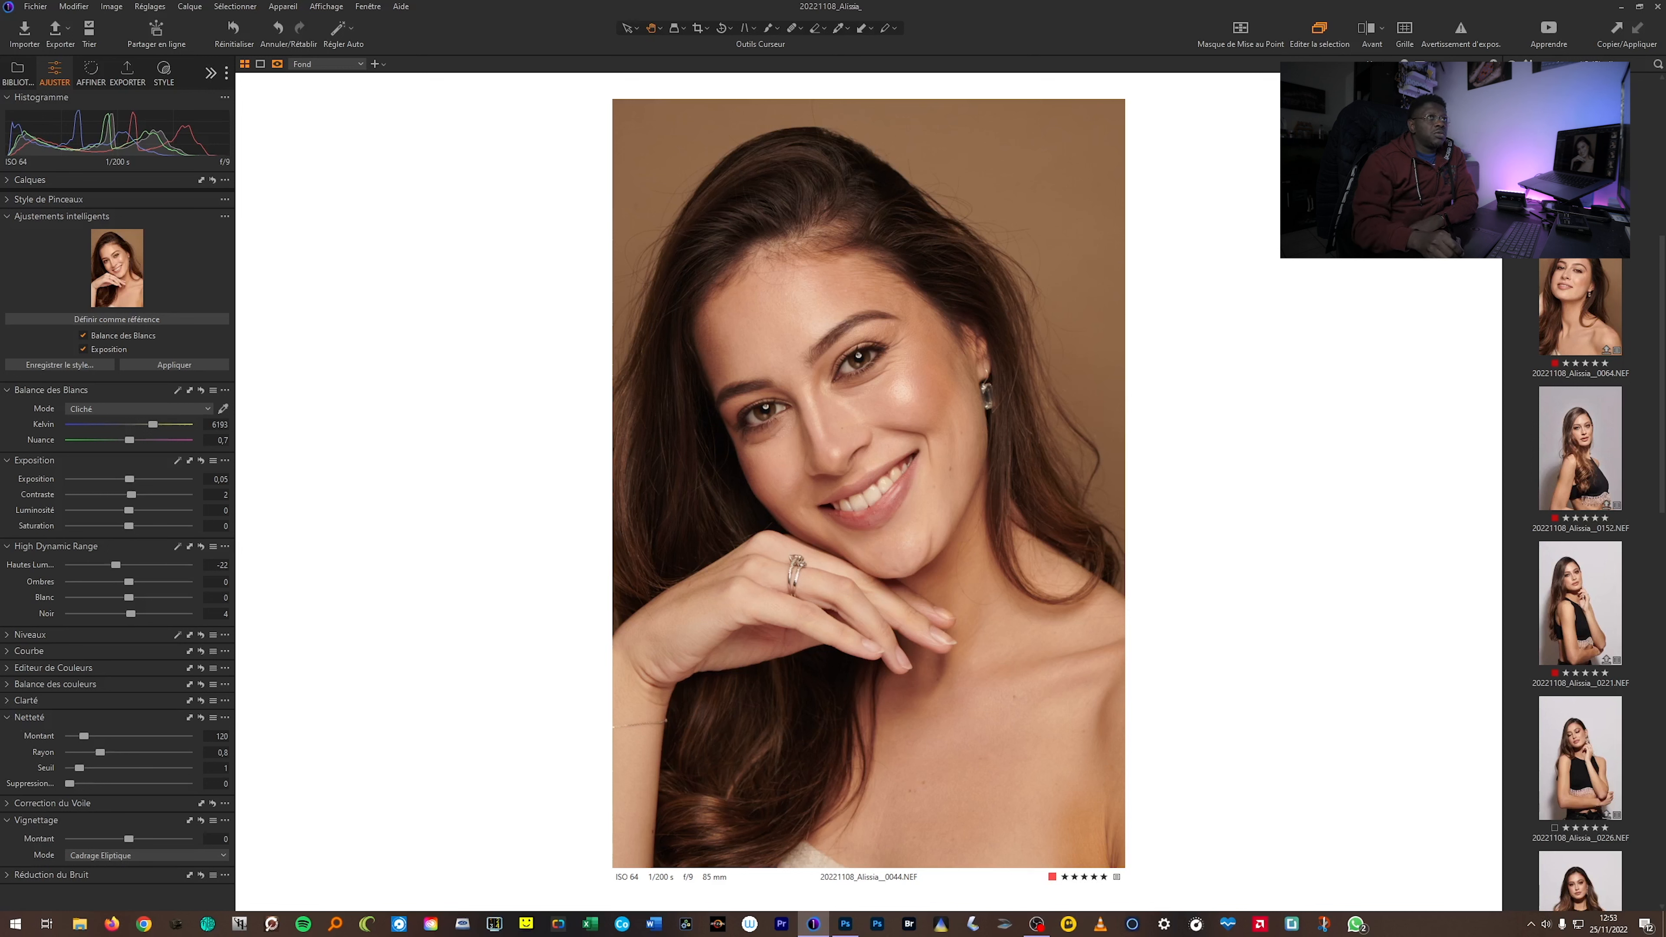
# Compare the portrait's original and adjusted versions again with the black adjustment included.
pyautogui.click(1369, 29)
pyautogui.click(1369, 33)
pyautogui.click(1369, 33)
pyautogui.click(1369, 33)
pyautogui.click(1370, 34)
pyautogui.click(1372, 35)
pyautogui.click(1372, 35)
pyautogui.click(1372, 35)
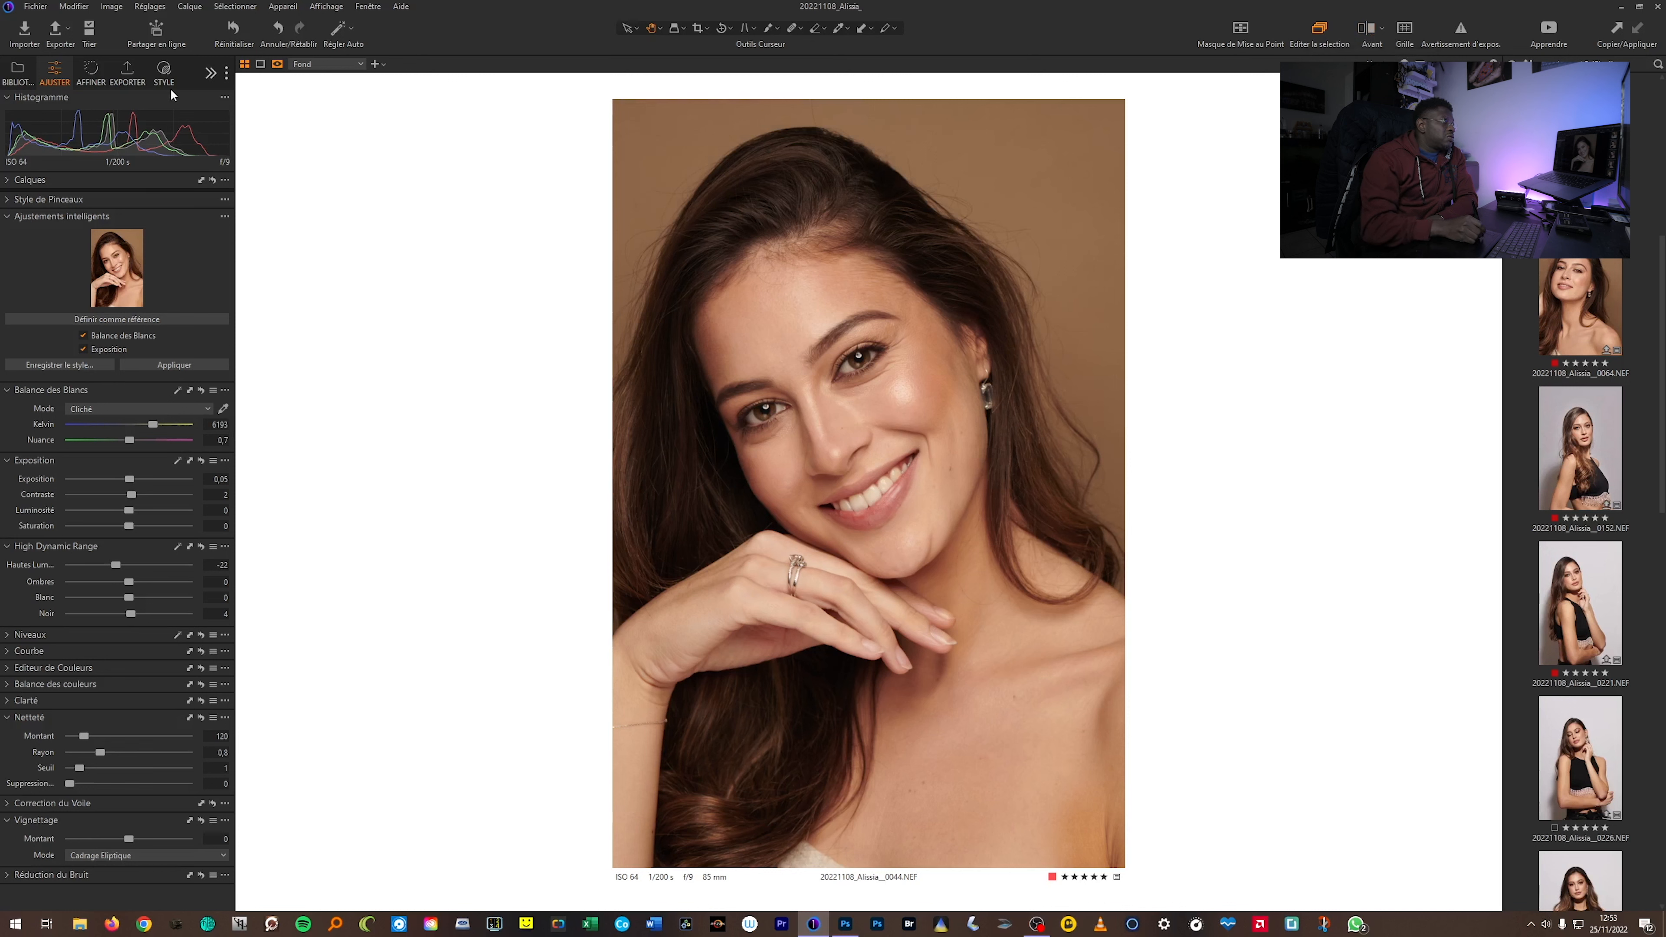
# Export the portrait with only the TIFF - Adobe RGB (1998) (8 bits) preset, leaving out the 2048px web JPEG preset.
pyautogui.click(127, 72)
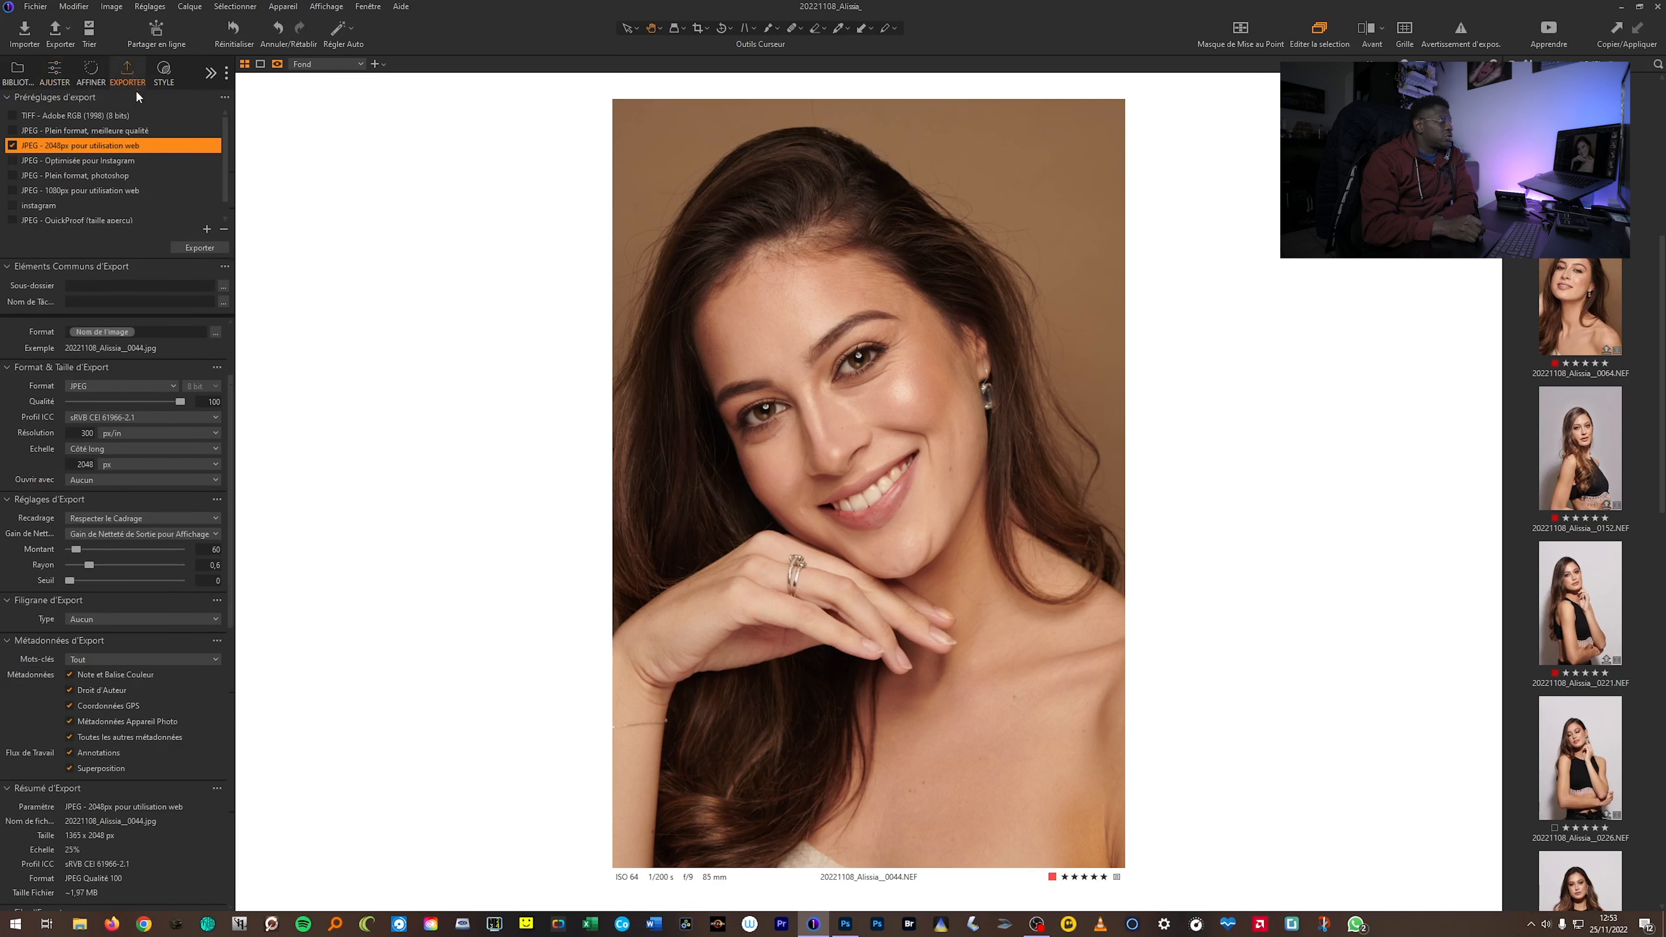
pyautogui.click(13, 146)
pyautogui.click(13, 116)
pyautogui.click(200, 248)
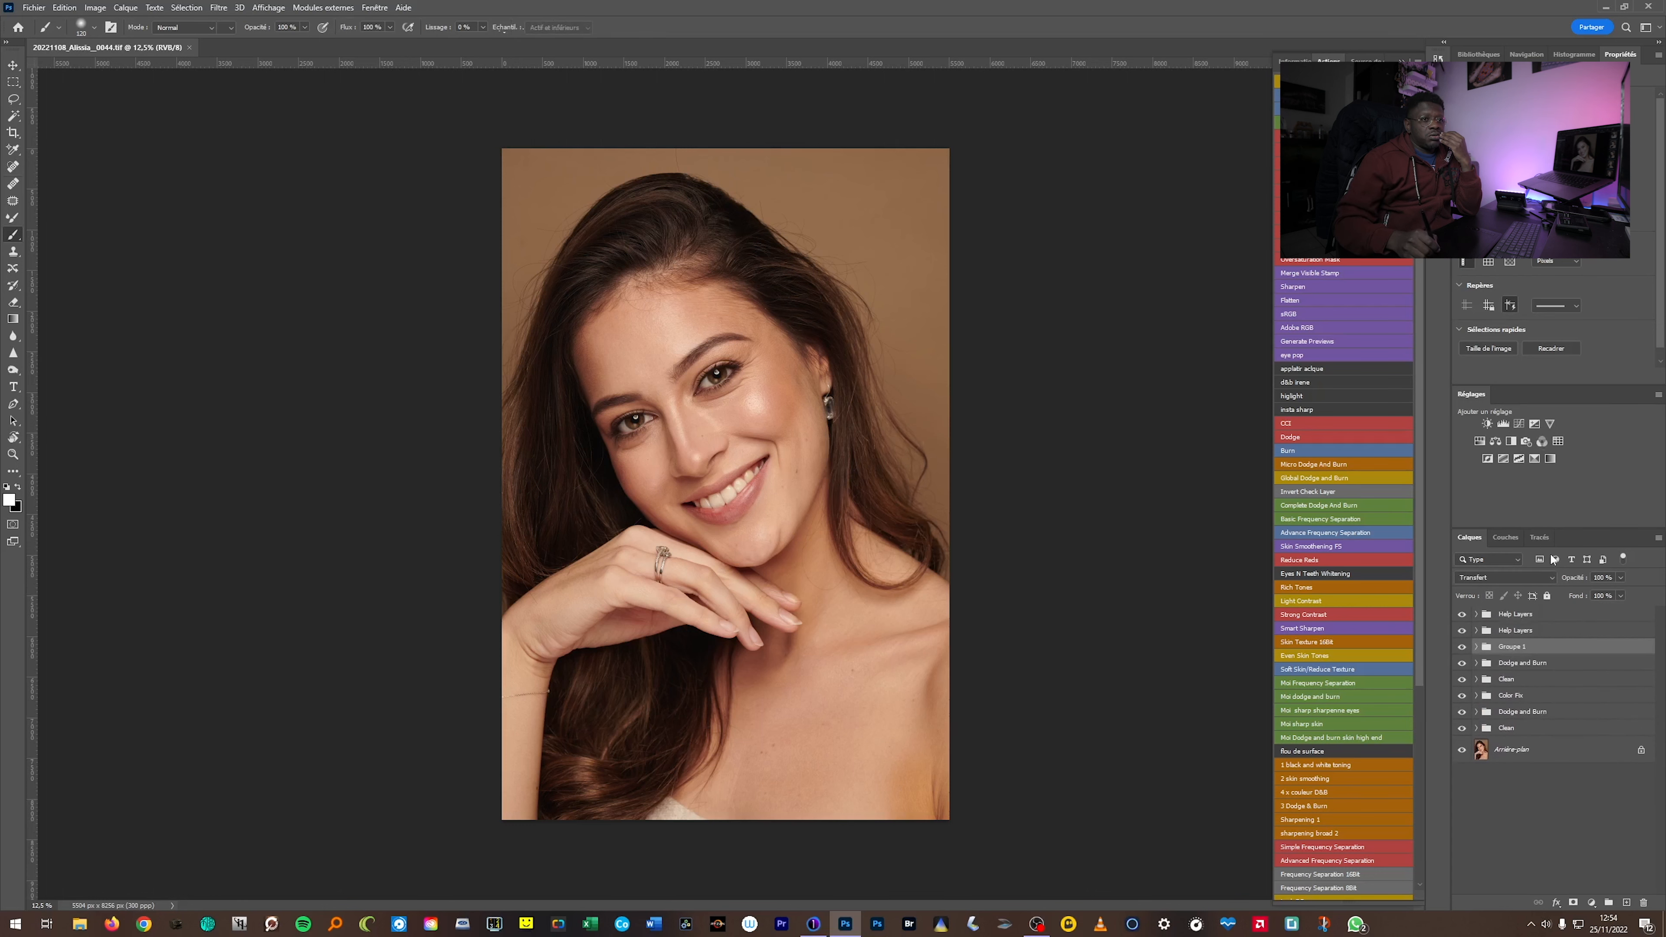
# In Photoshop, delete all the layer groups above the background layer of the exported TIFF.
pyautogui.click(1523, 617)
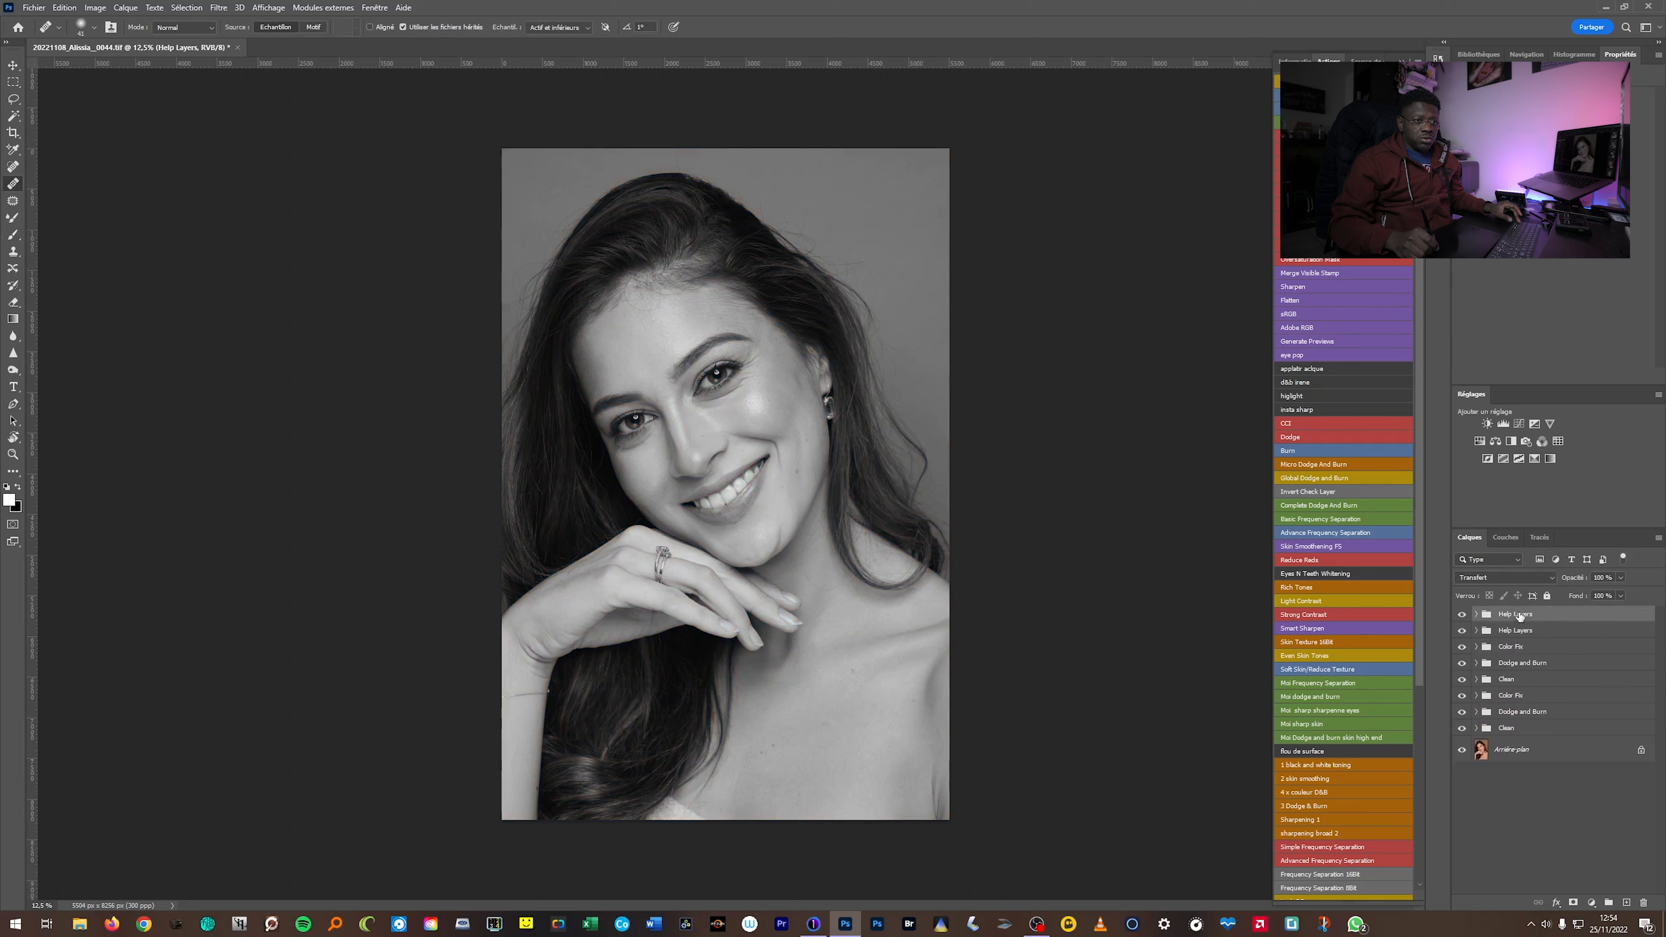
pyautogui.click(1527, 728)
pyautogui.press('h')
pyautogui.doubleClick(1582, 732)
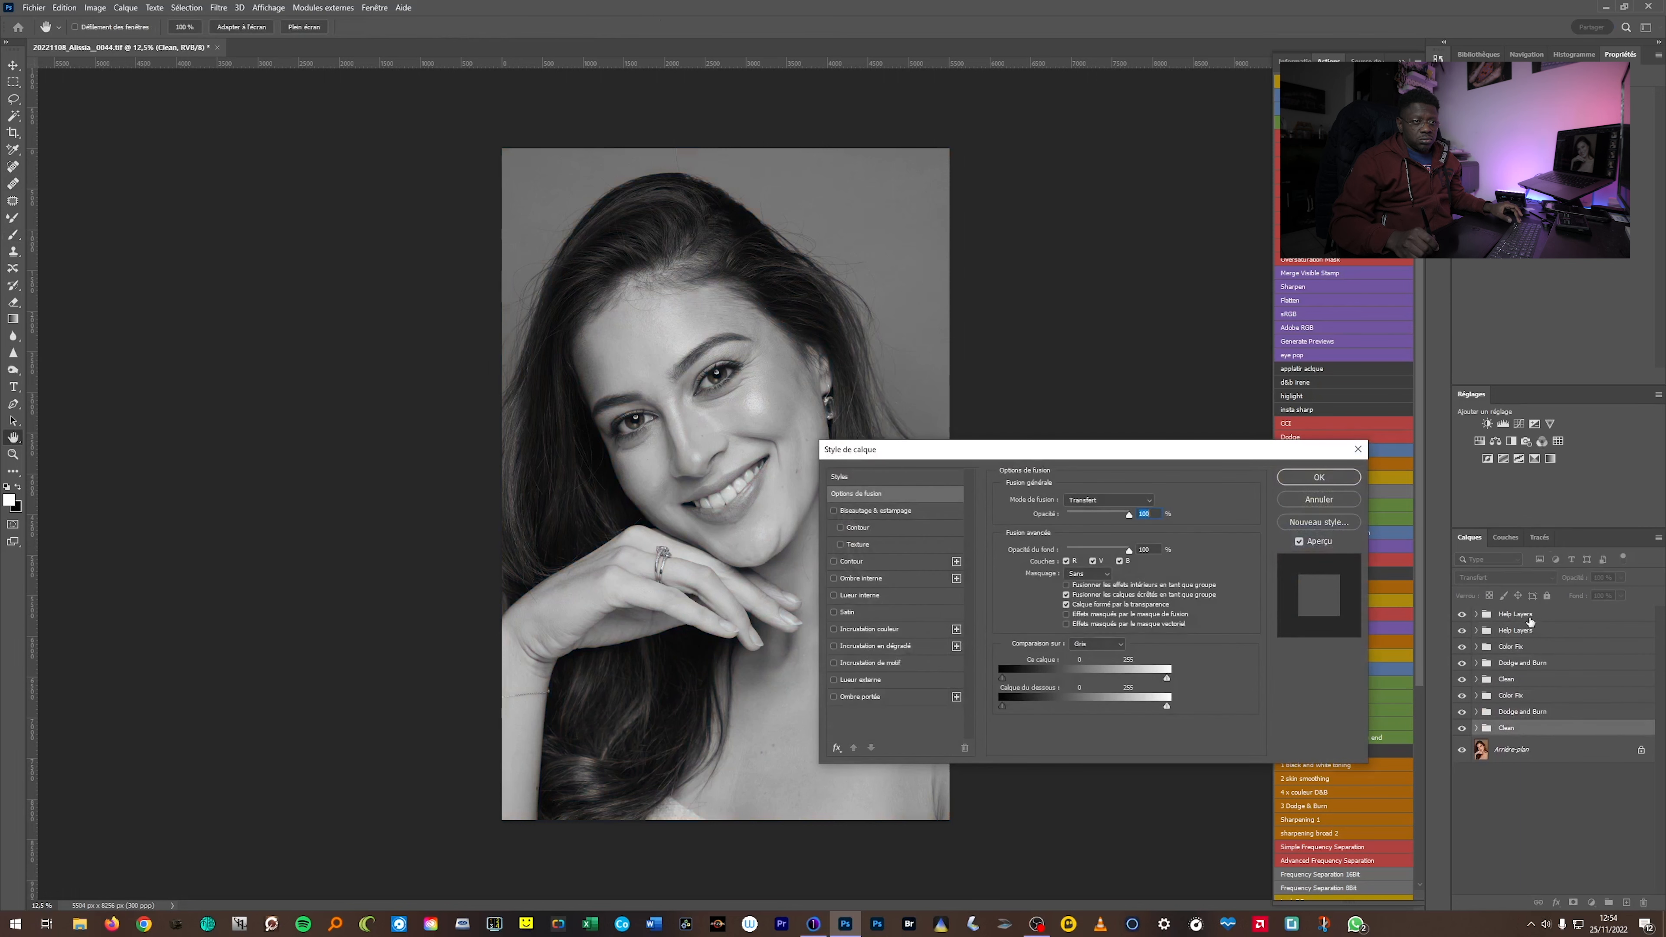
pyautogui.click(1360, 451)
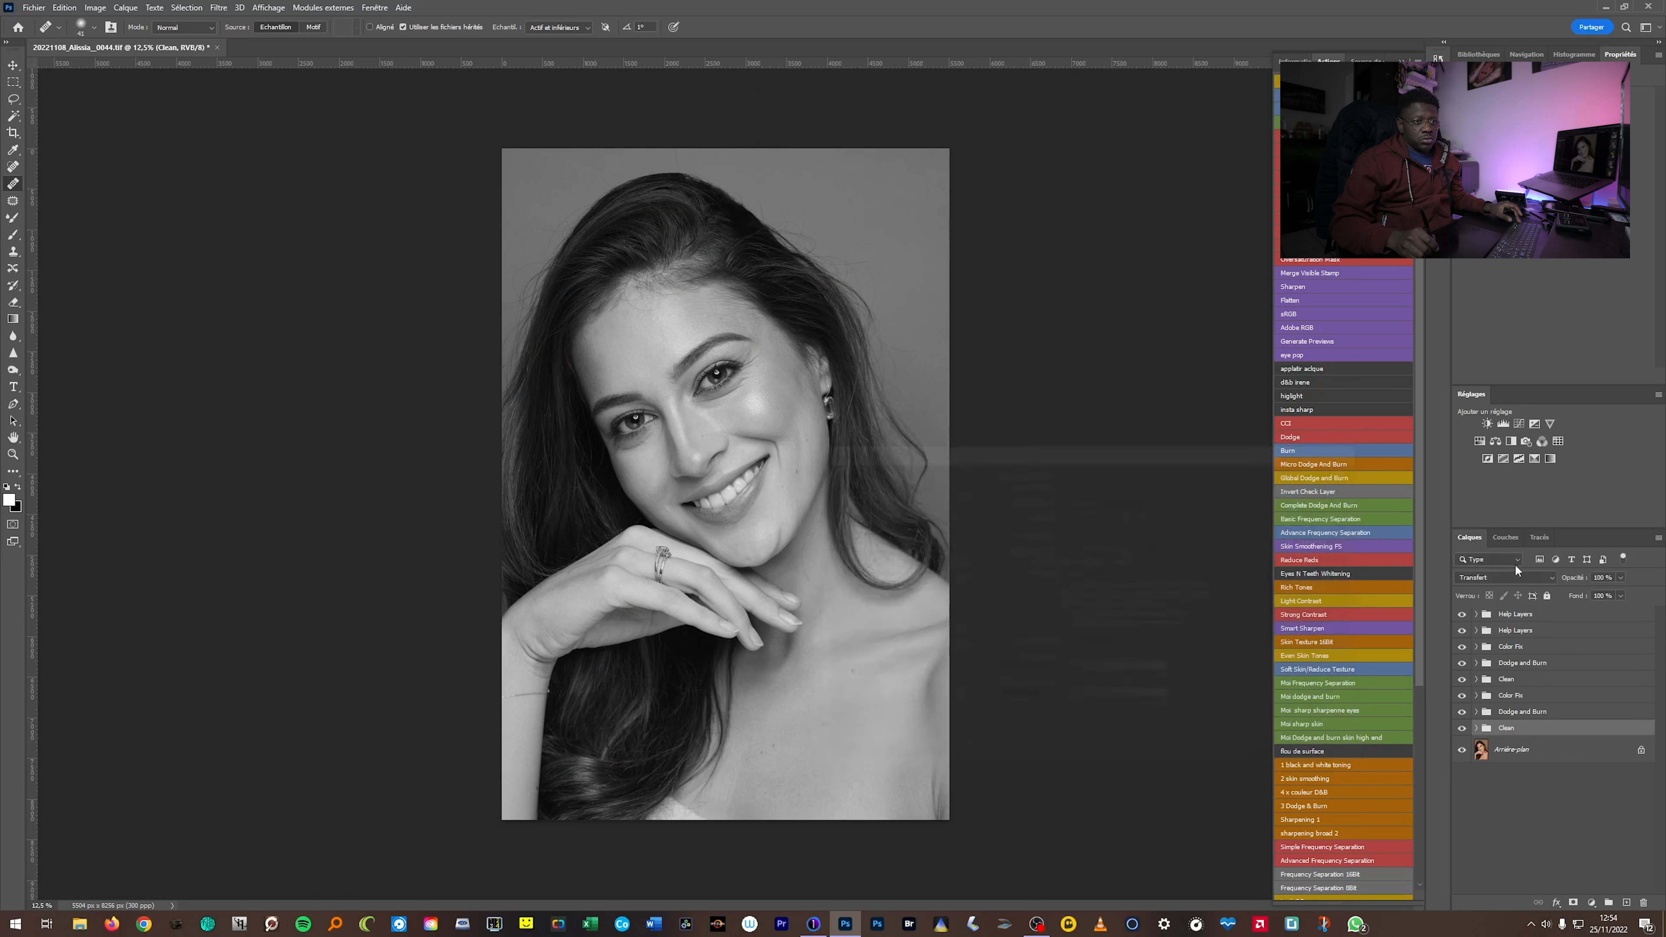
pyautogui.keyDown('shift'); pyautogui.click(1535, 619); pyautogui.keyUp('shift')
pyautogui.moveTo(1548, 621); pyautogui.dragTo(1643, 903)
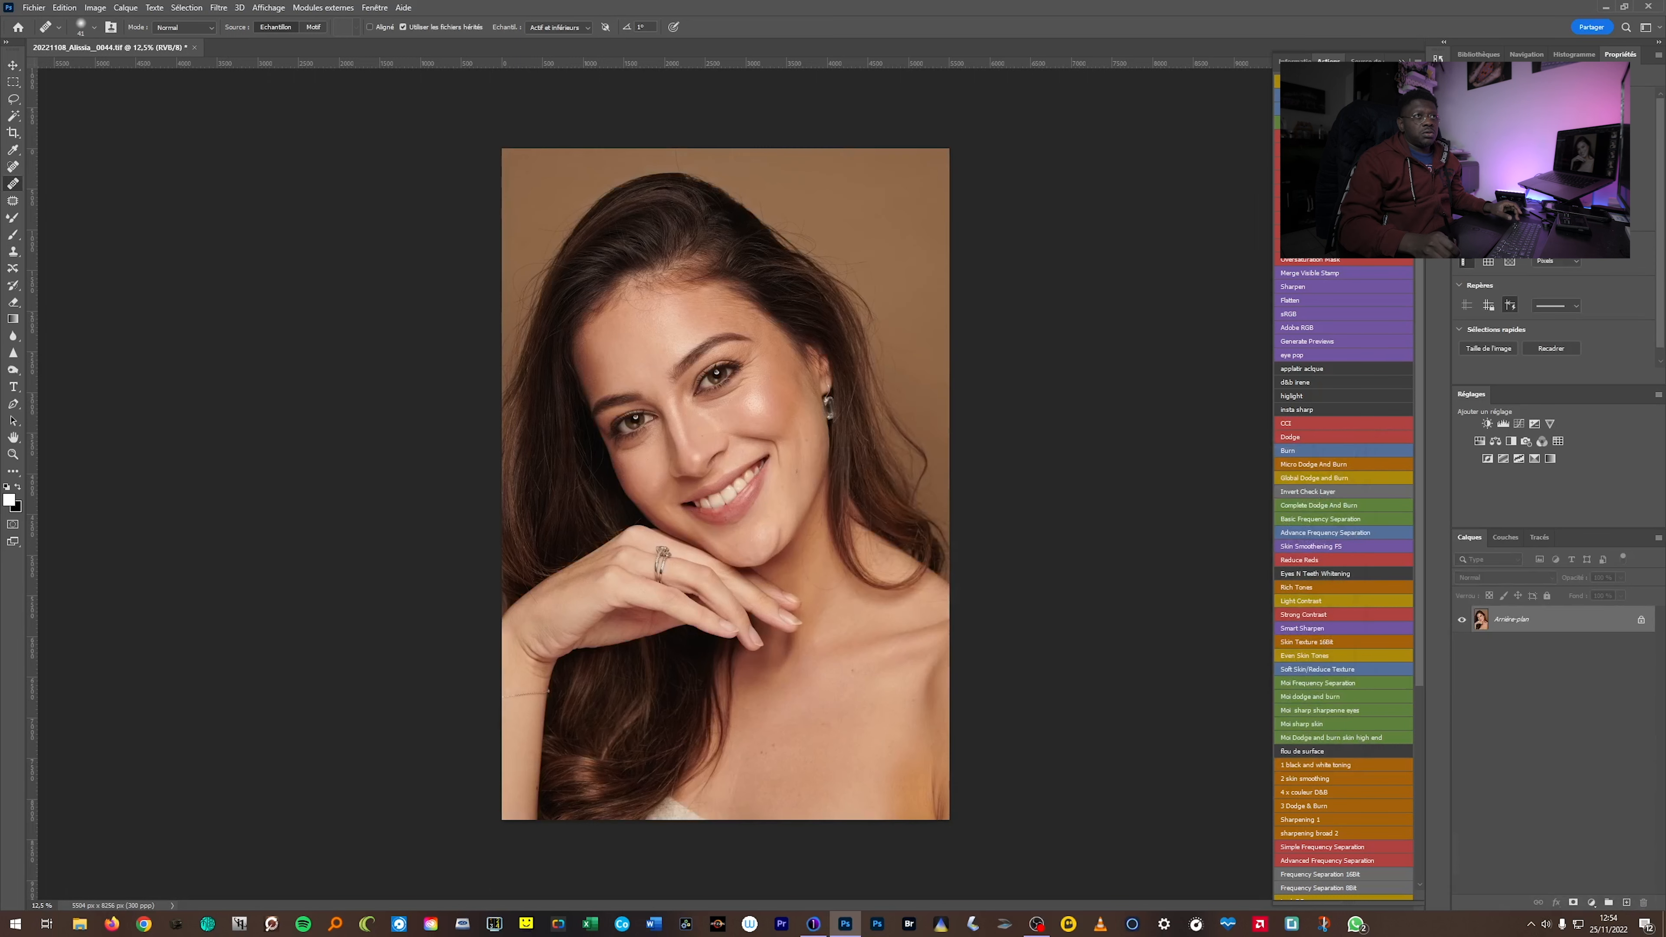
# Generate the retouching layer groups with the saved action and expand Clean, Dodge and Burn, Color Fix and Help Layers.
pyautogui.press('F2')
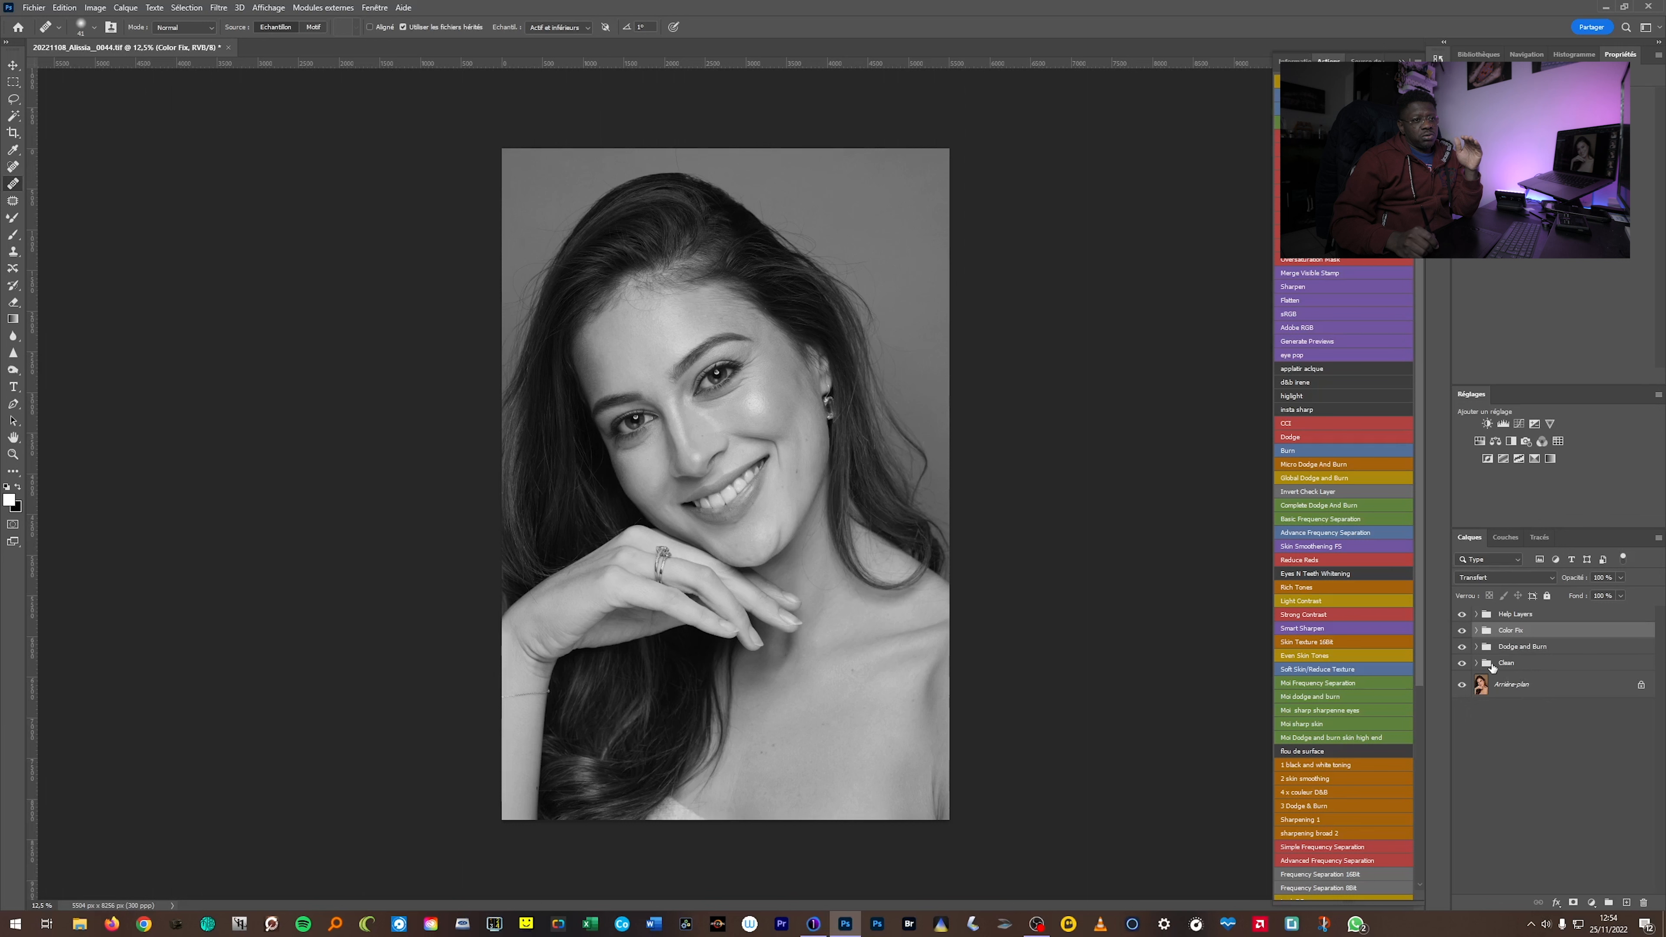
pyautogui.click(1476, 664)
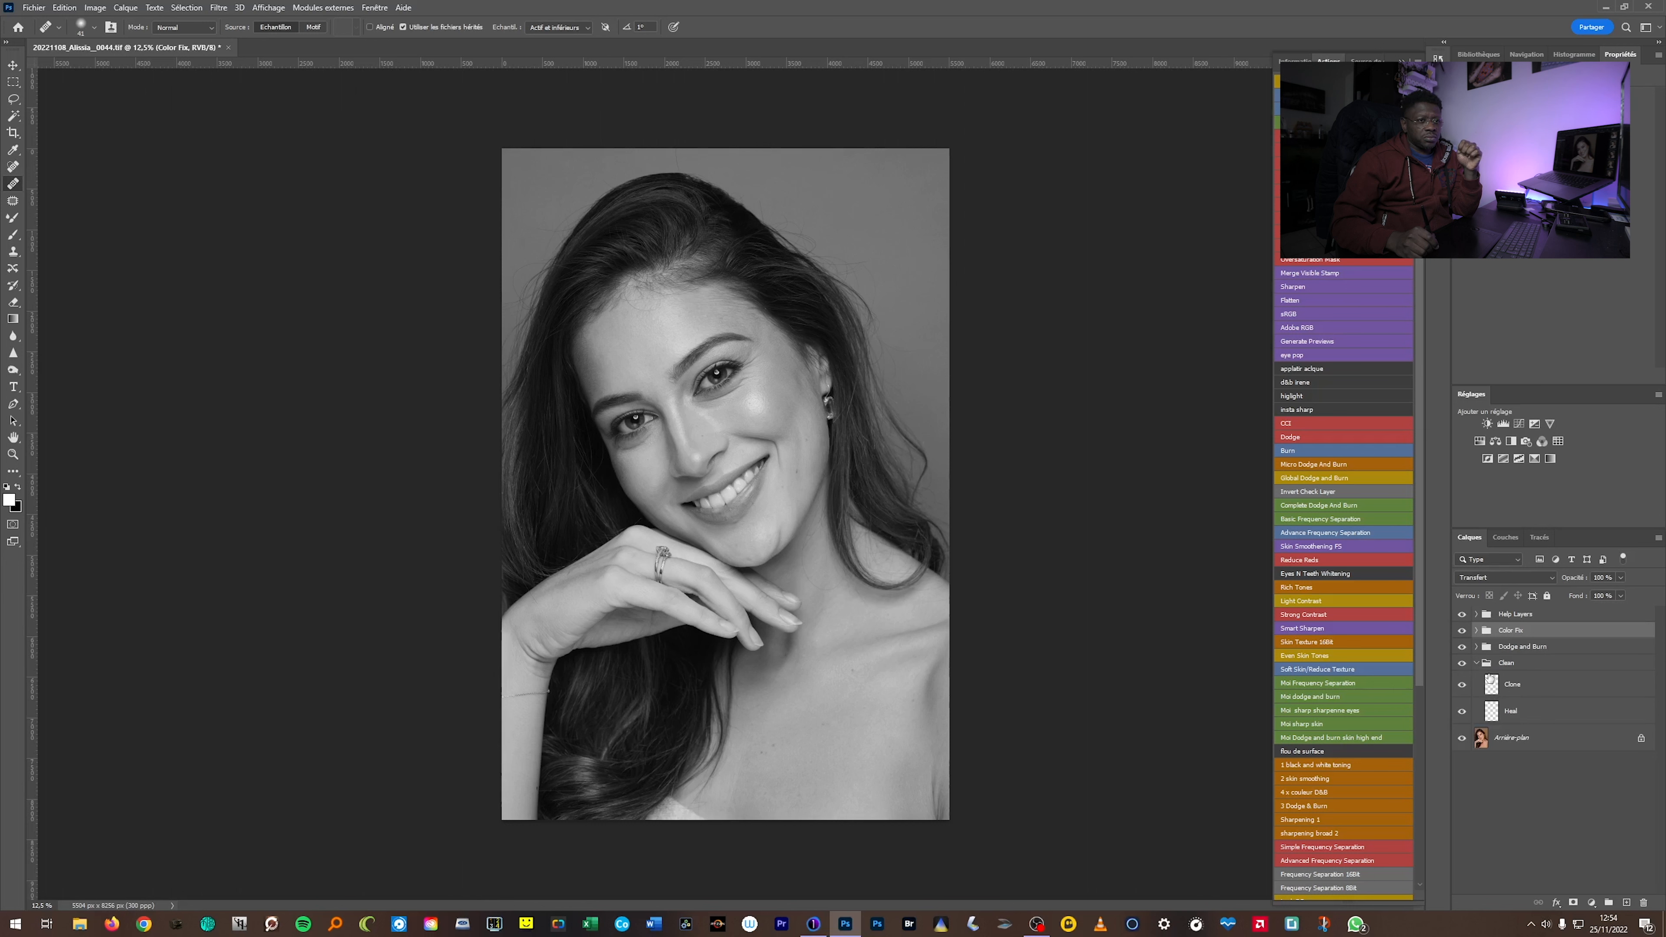
pyautogui.click(1476, 648)
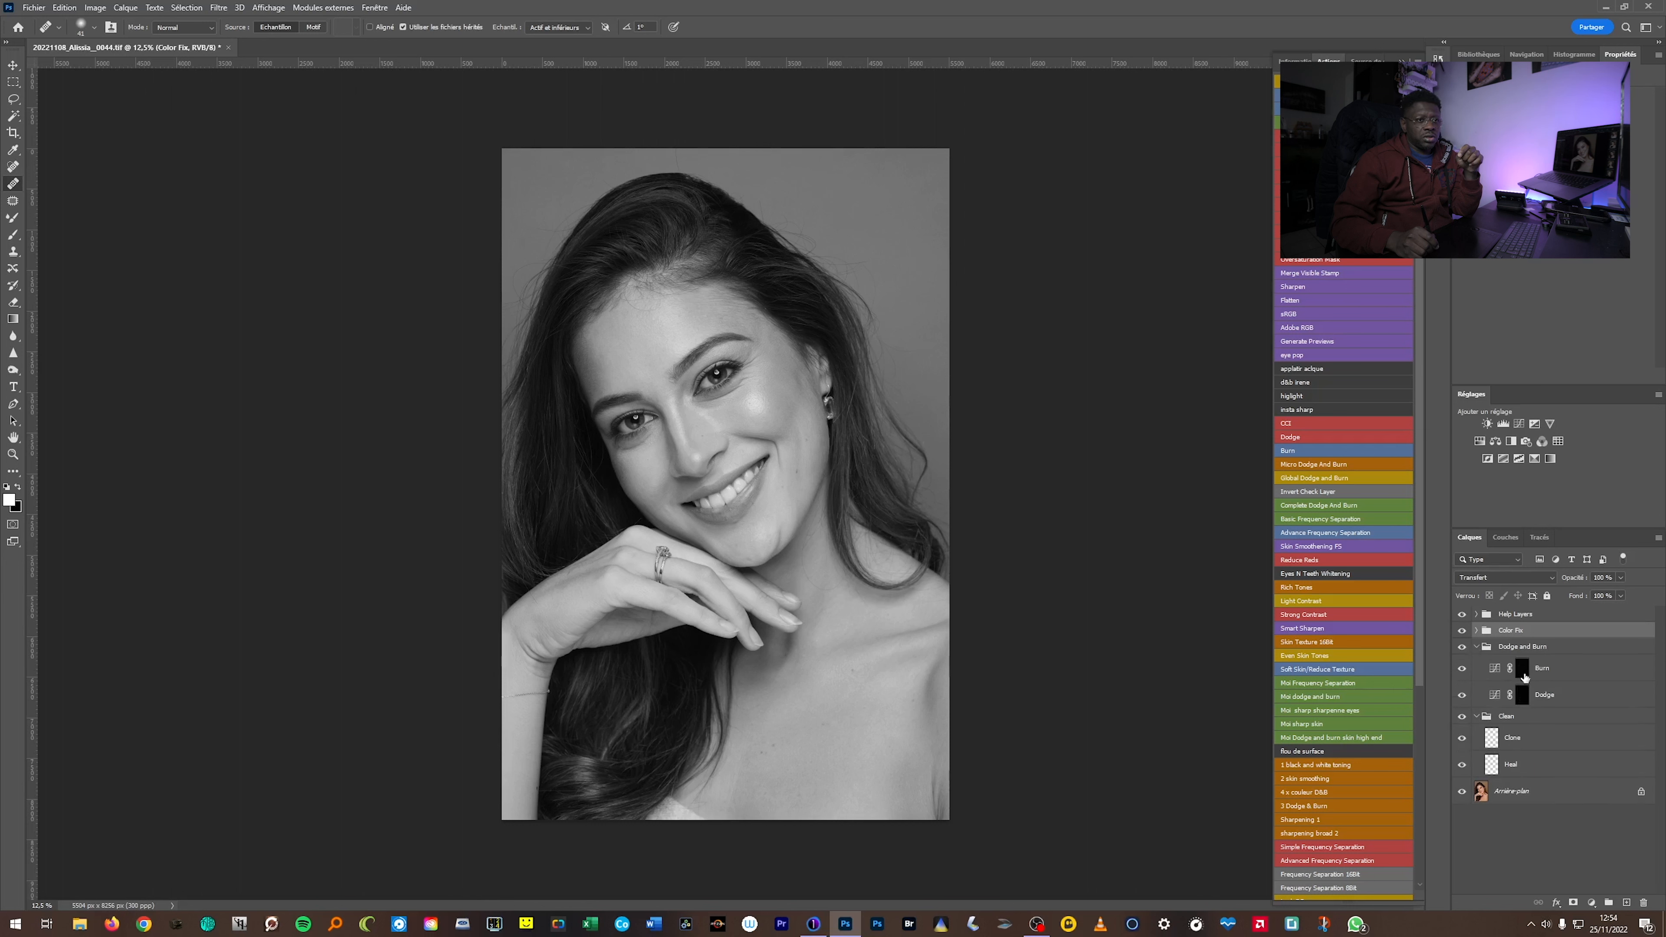
pyautogui.click(1476, 632)
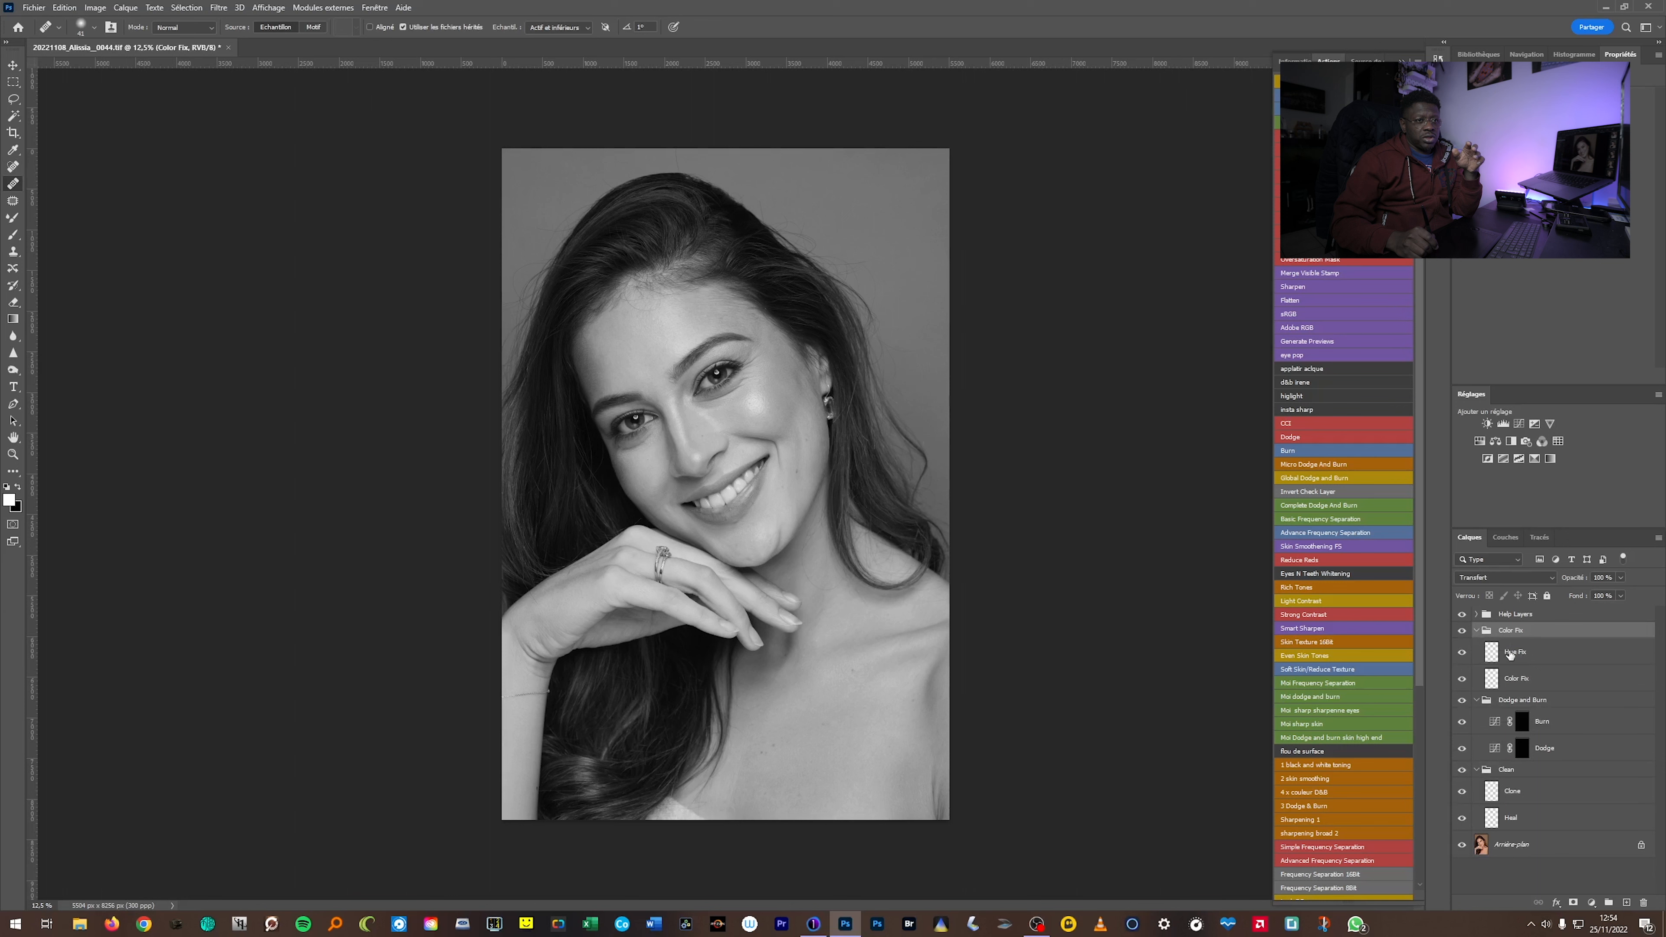
pyautogui.click(1476, 615)
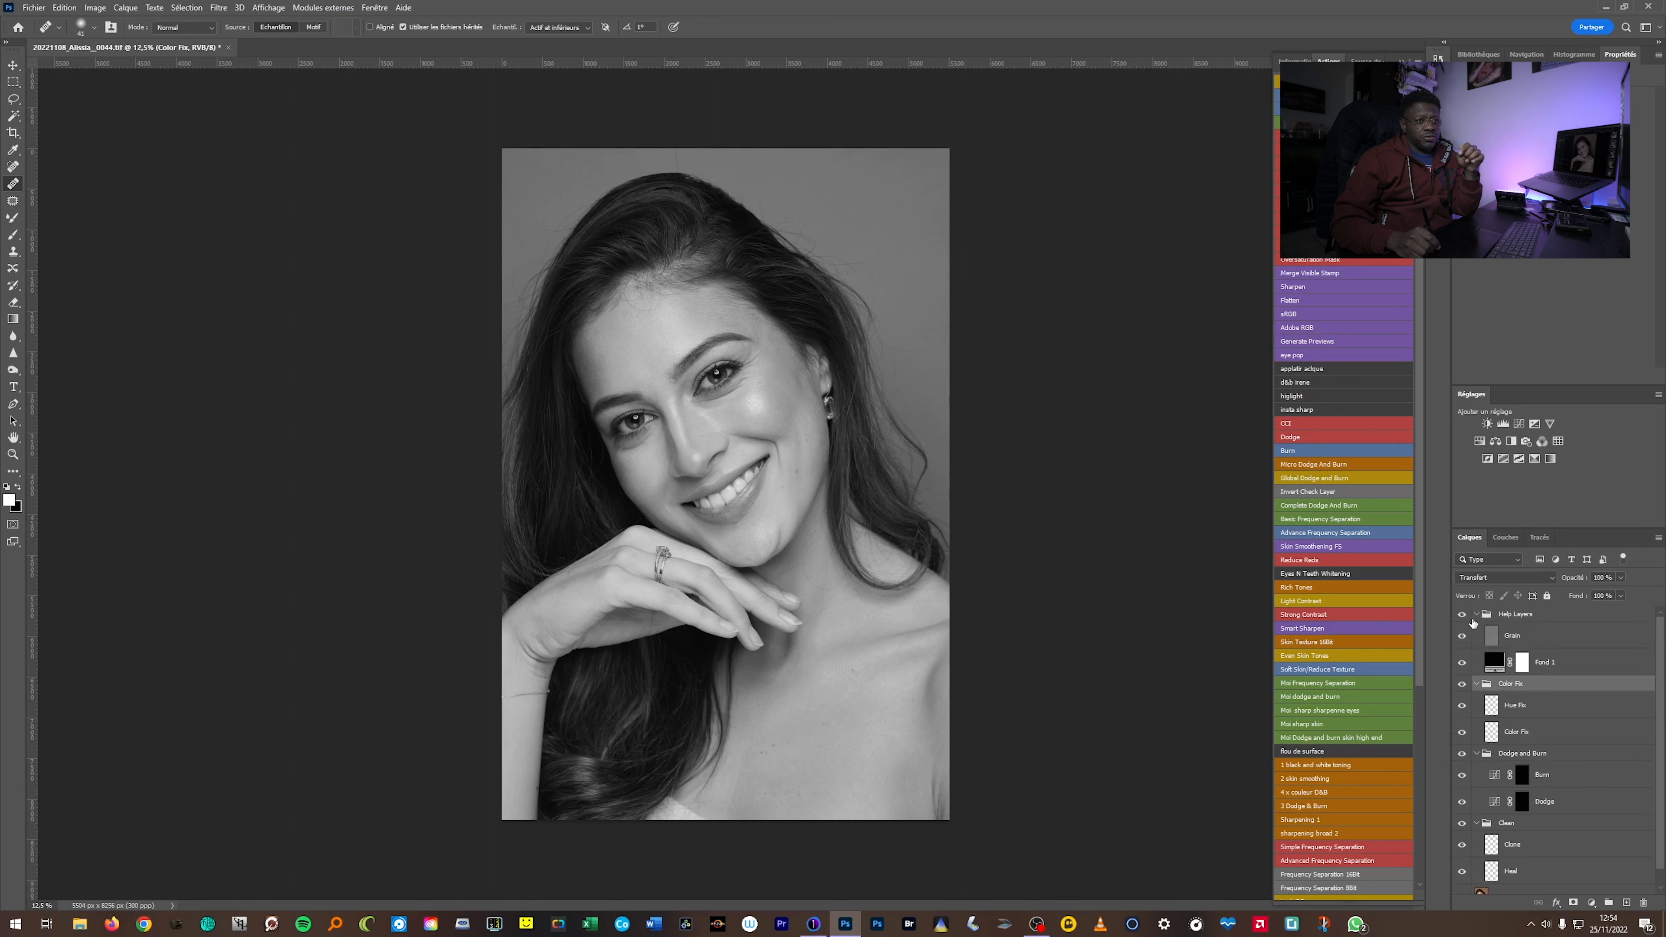
# Toggle the Help Layers group's visibility to compare the portrait in color and in black and white.
pyautogui.click(1462, 615)
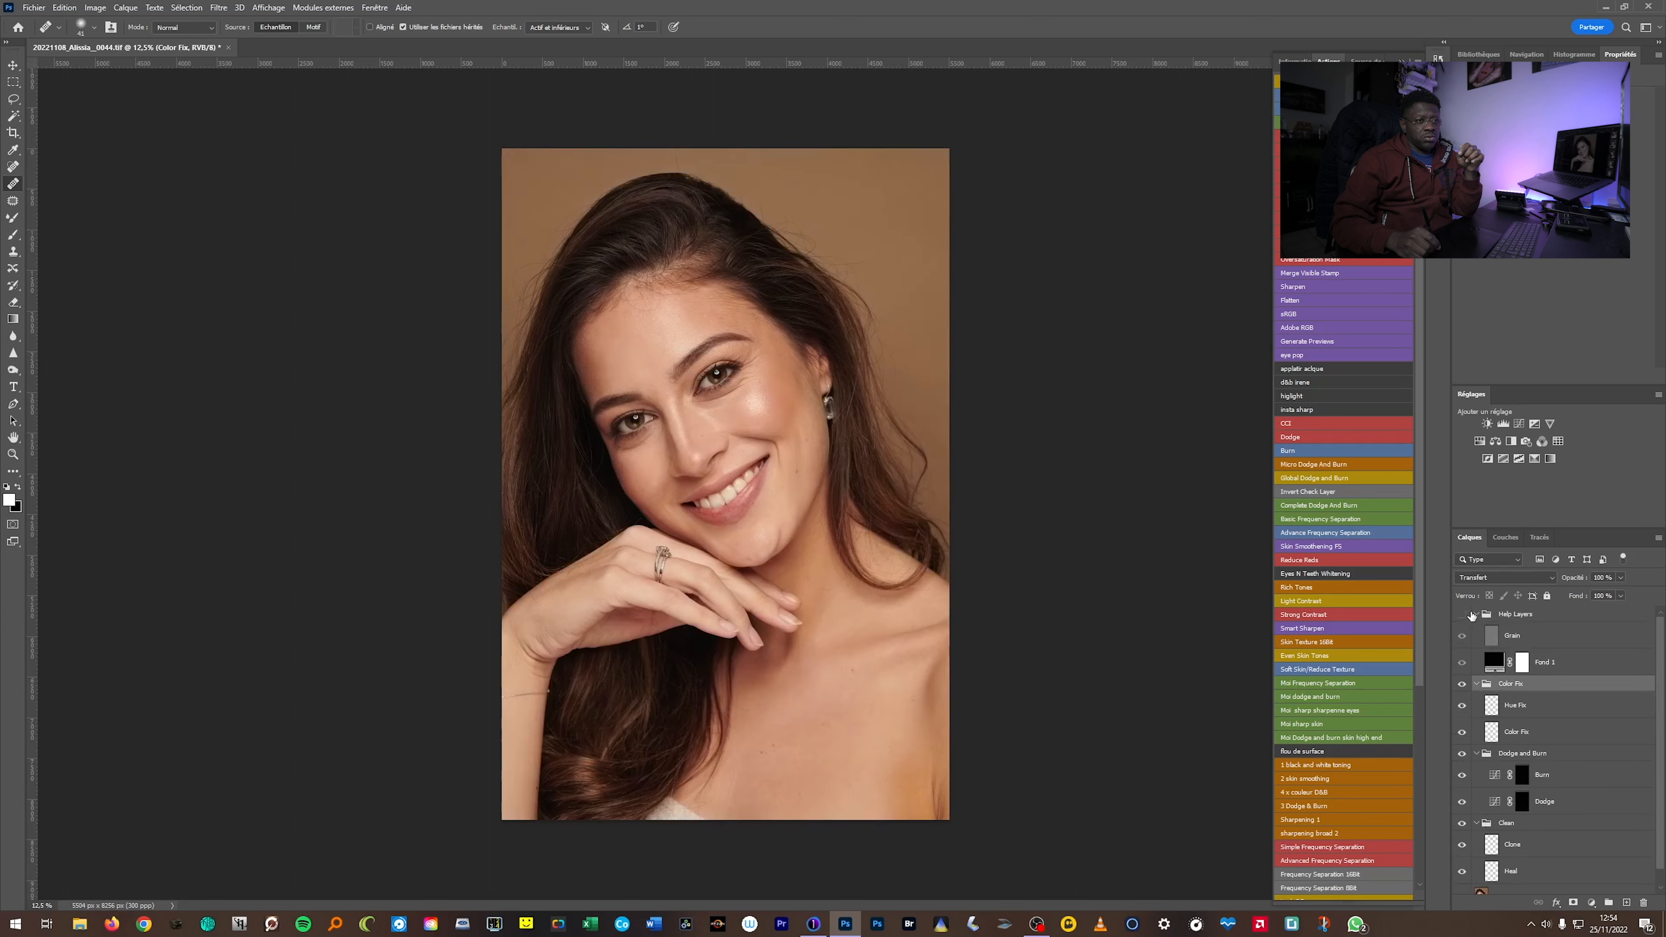
pyautogui.click(1462, 615)
pyautogui.click(1463, 614)
pyautogui.click(1462, 615)
pyautogui.click(1463, 615)
pyautogui.click(1462, 615)
pyautogui.click(1462, 615)
# Show the Help Layers group and collapse the Help Layers, Color Fix and Dodge and Burn groups.
pyautogui.click(1477, 615)
pyautogui.click(1462, 614)
pyautogui.click(1476, 631)
pyautogui.click(1477, 647)
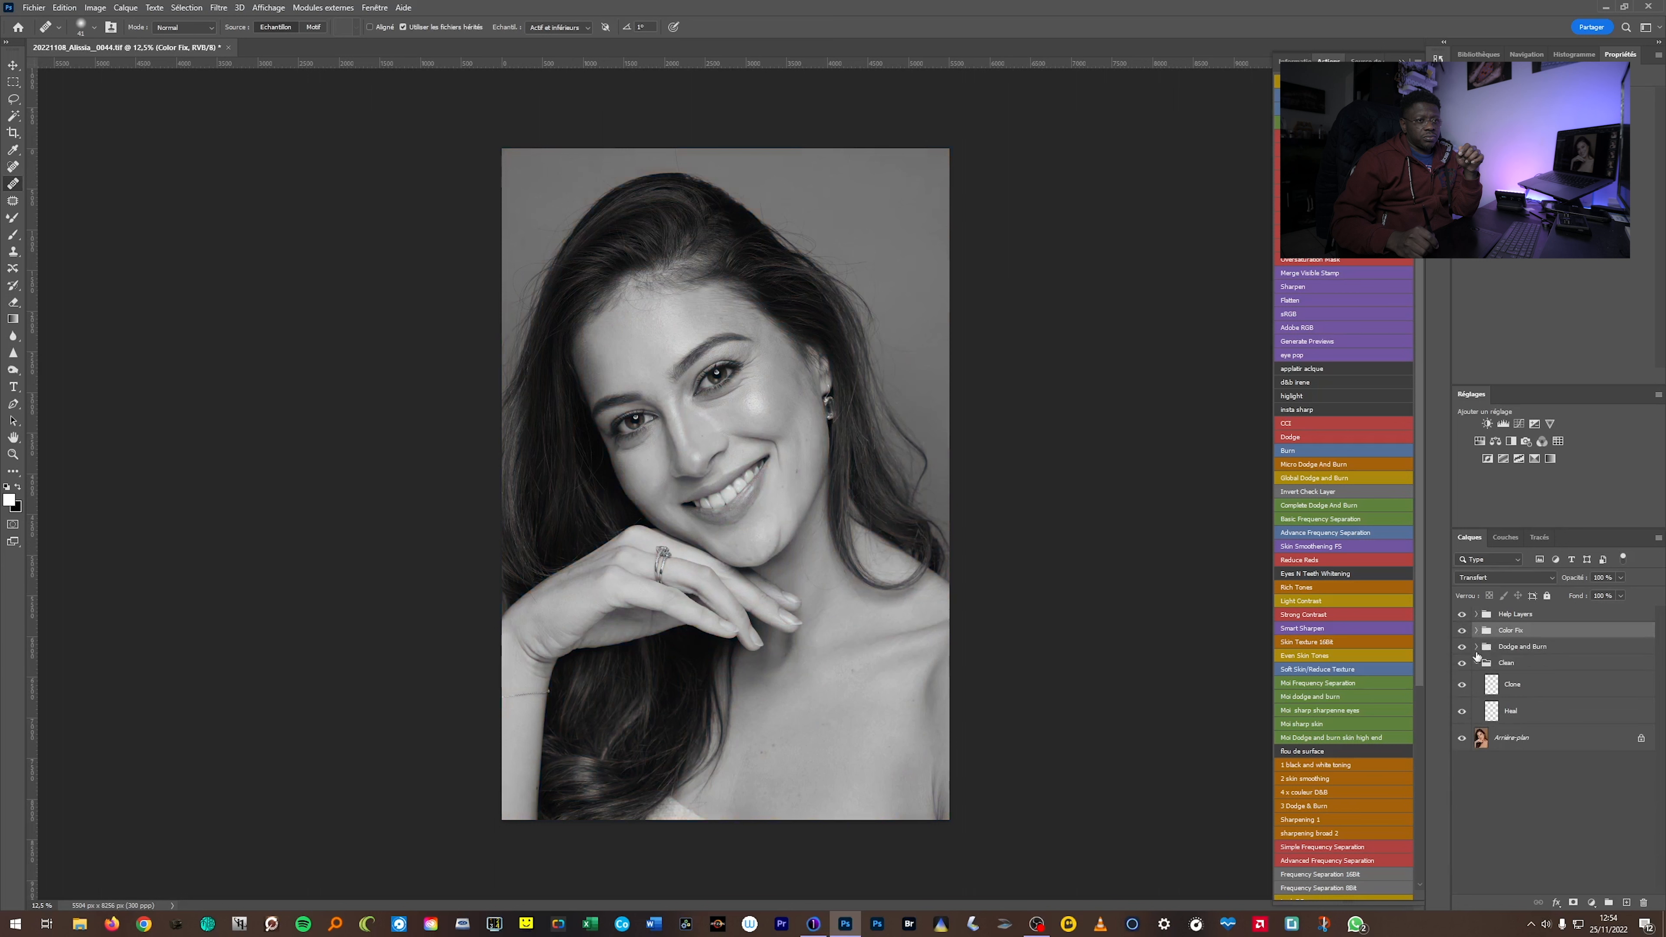
# Activate the Clone Stamp tool and make the Heal layer in the Clean group the active layer.
pyautogui.click(1503, 712)
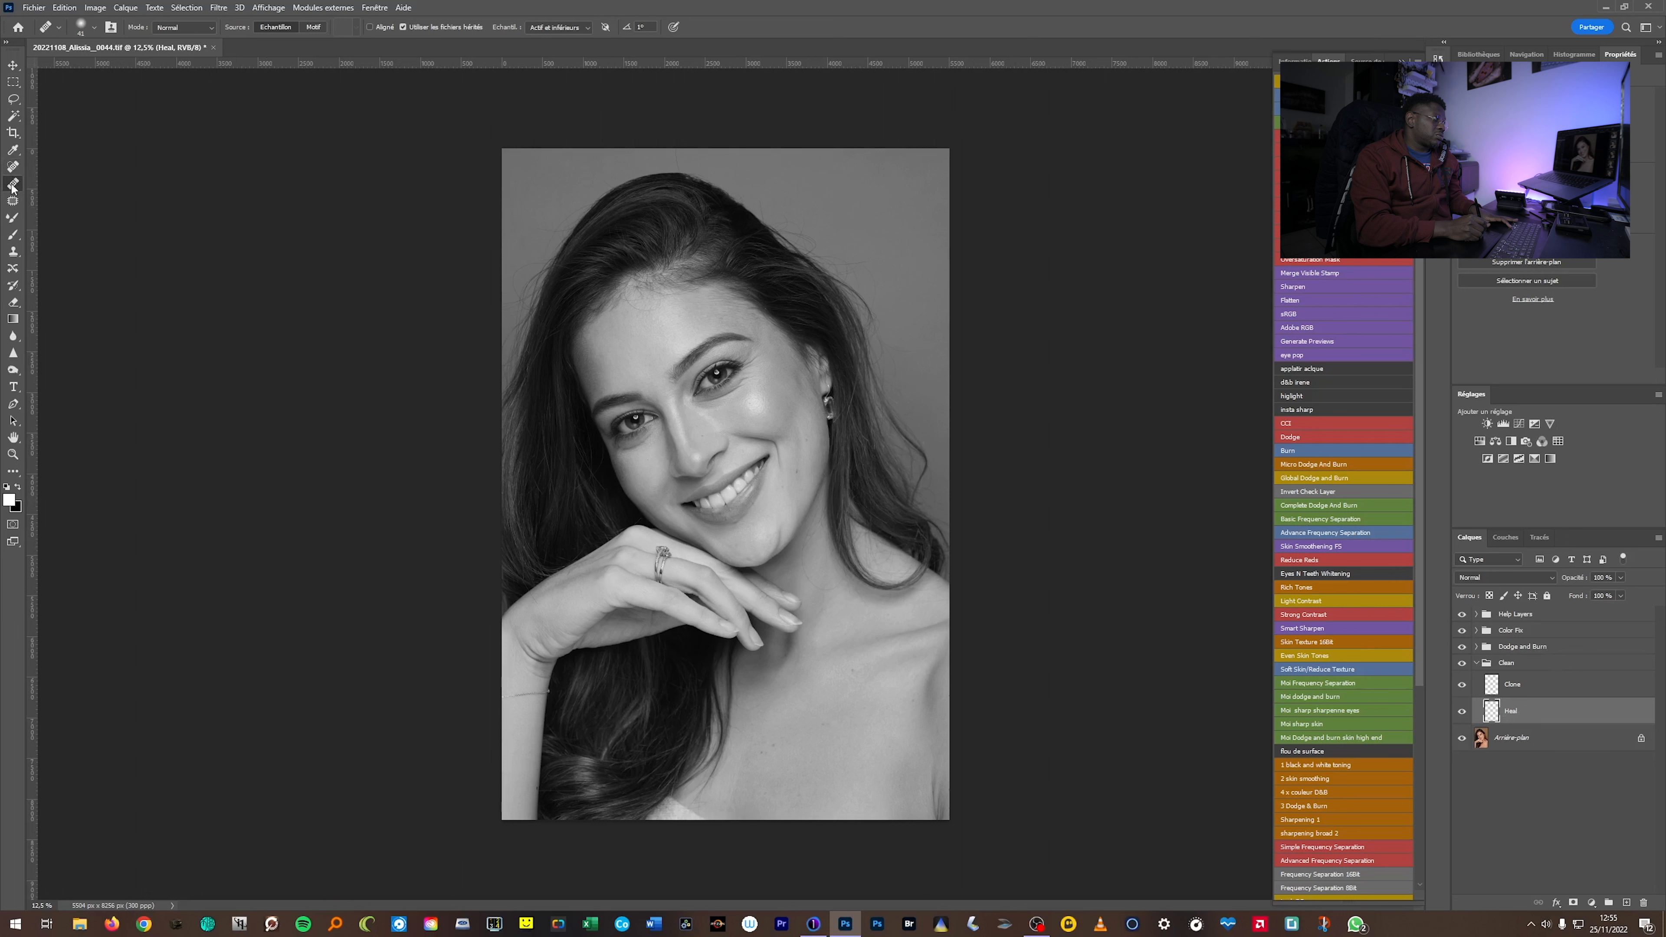
pyautogui.click(1523, 688)
pyautogui.click(14, 254)
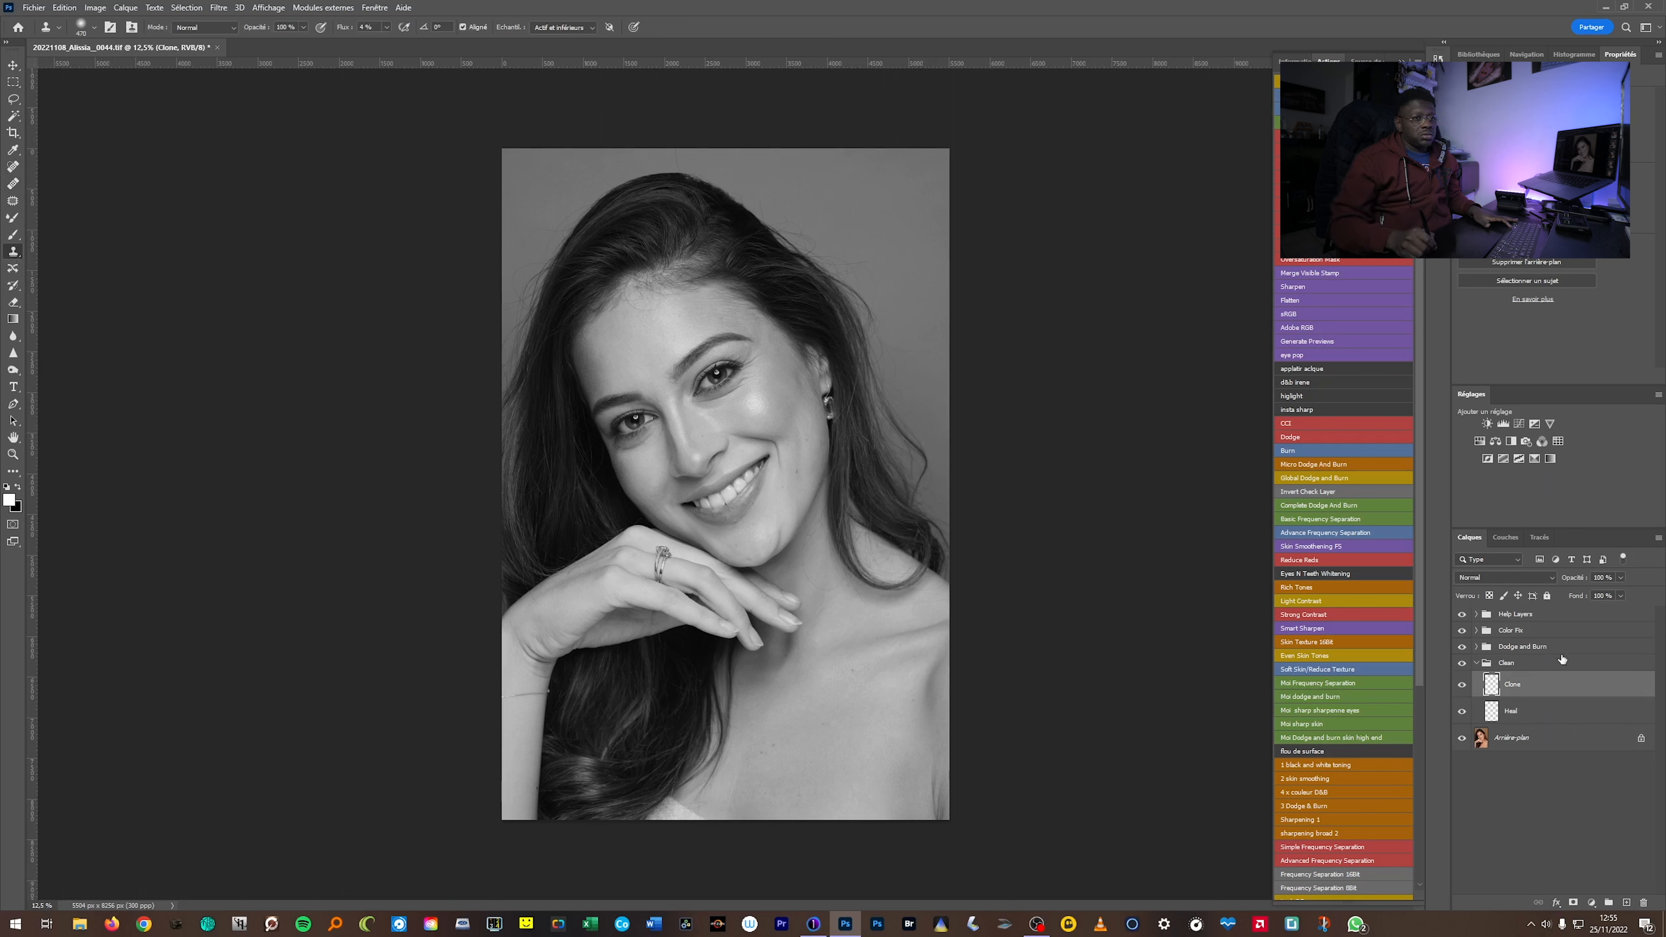
pyautogui.click(1509, 709)
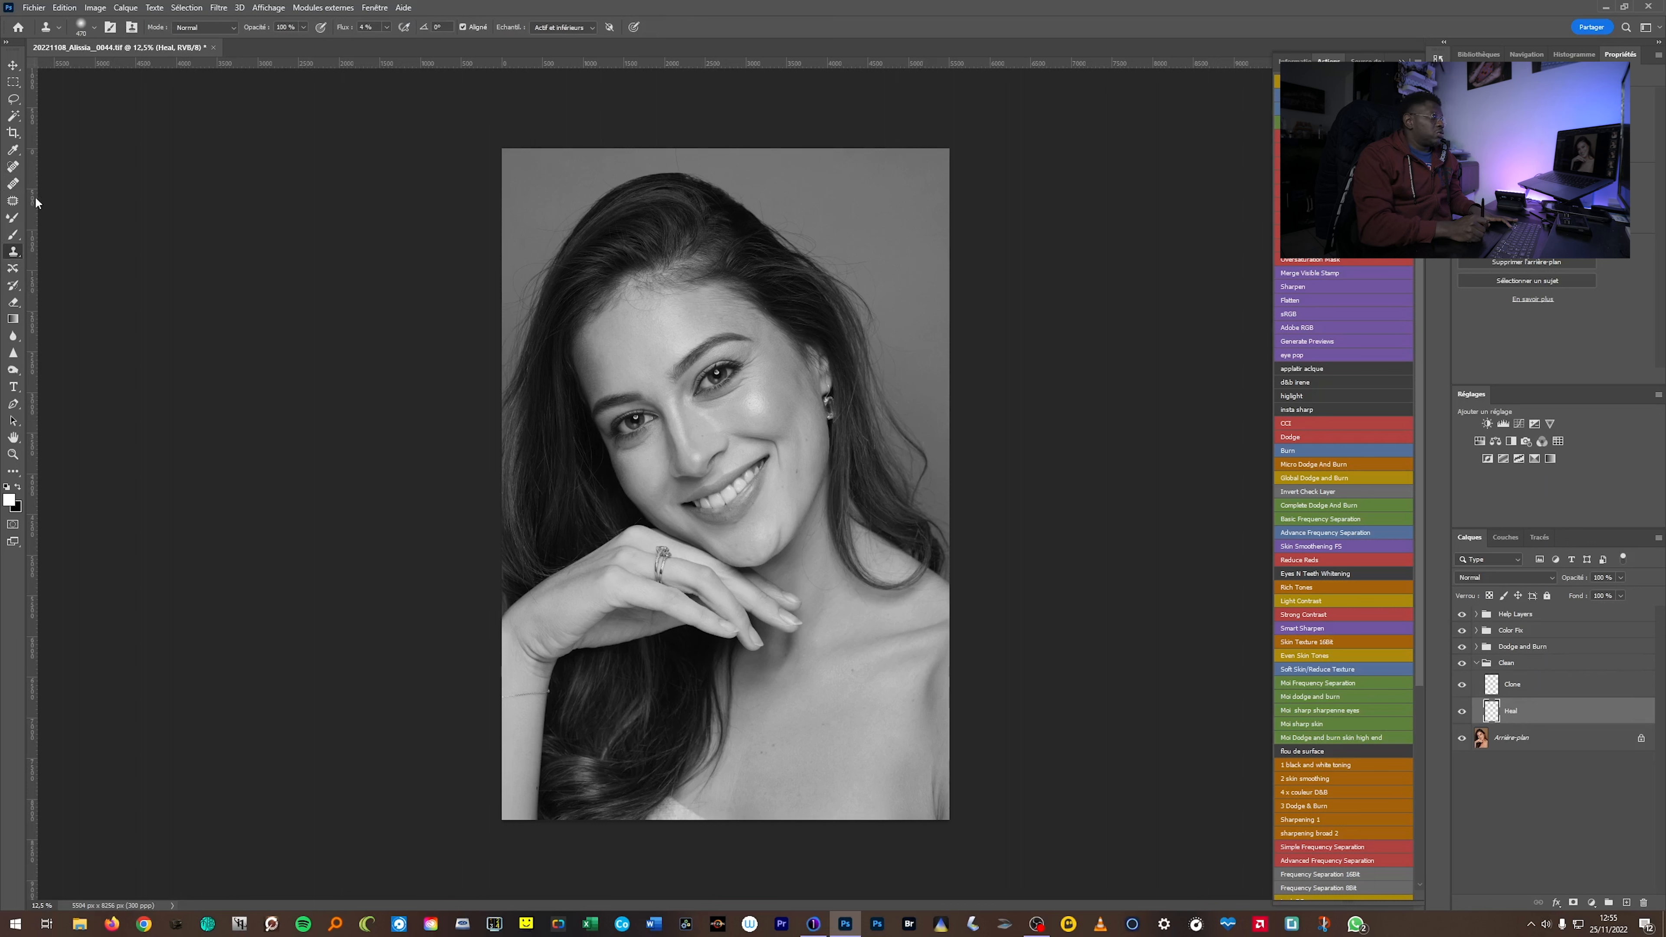
# Adjust the Clone Stamp brush size, sample clean forehead skin and paint it over the adjacent area on the Heal layer.
pyautogui.keyDown('ctrl'); pyautogui.click(691, 316); pyautogui.keyUp('ctrl')
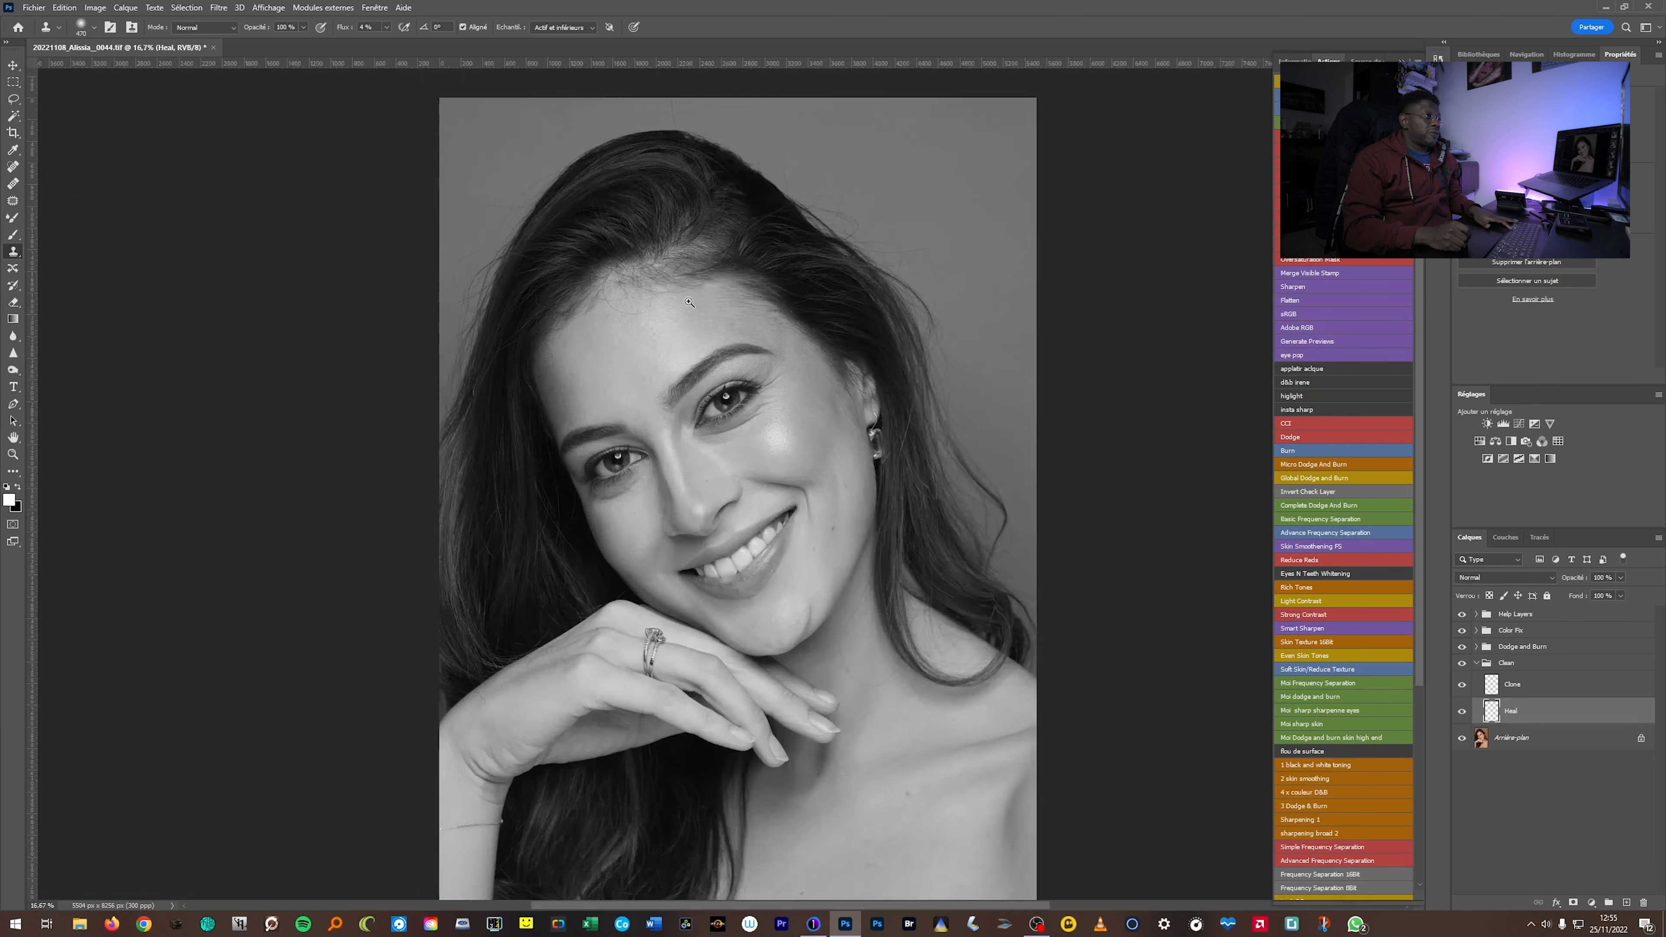
pyautogui.keyDown('ctrl'); pyautogui.click(691, 319); pyautogui.keyUp('ctrl')
pyautogui.keyDown('ctrl'); pyautogui.click(691, 321); pyautogui.keyUp('ctrl')
pyautogui.moveTo(696, 331); pyautogui.dragTo(650, 333)
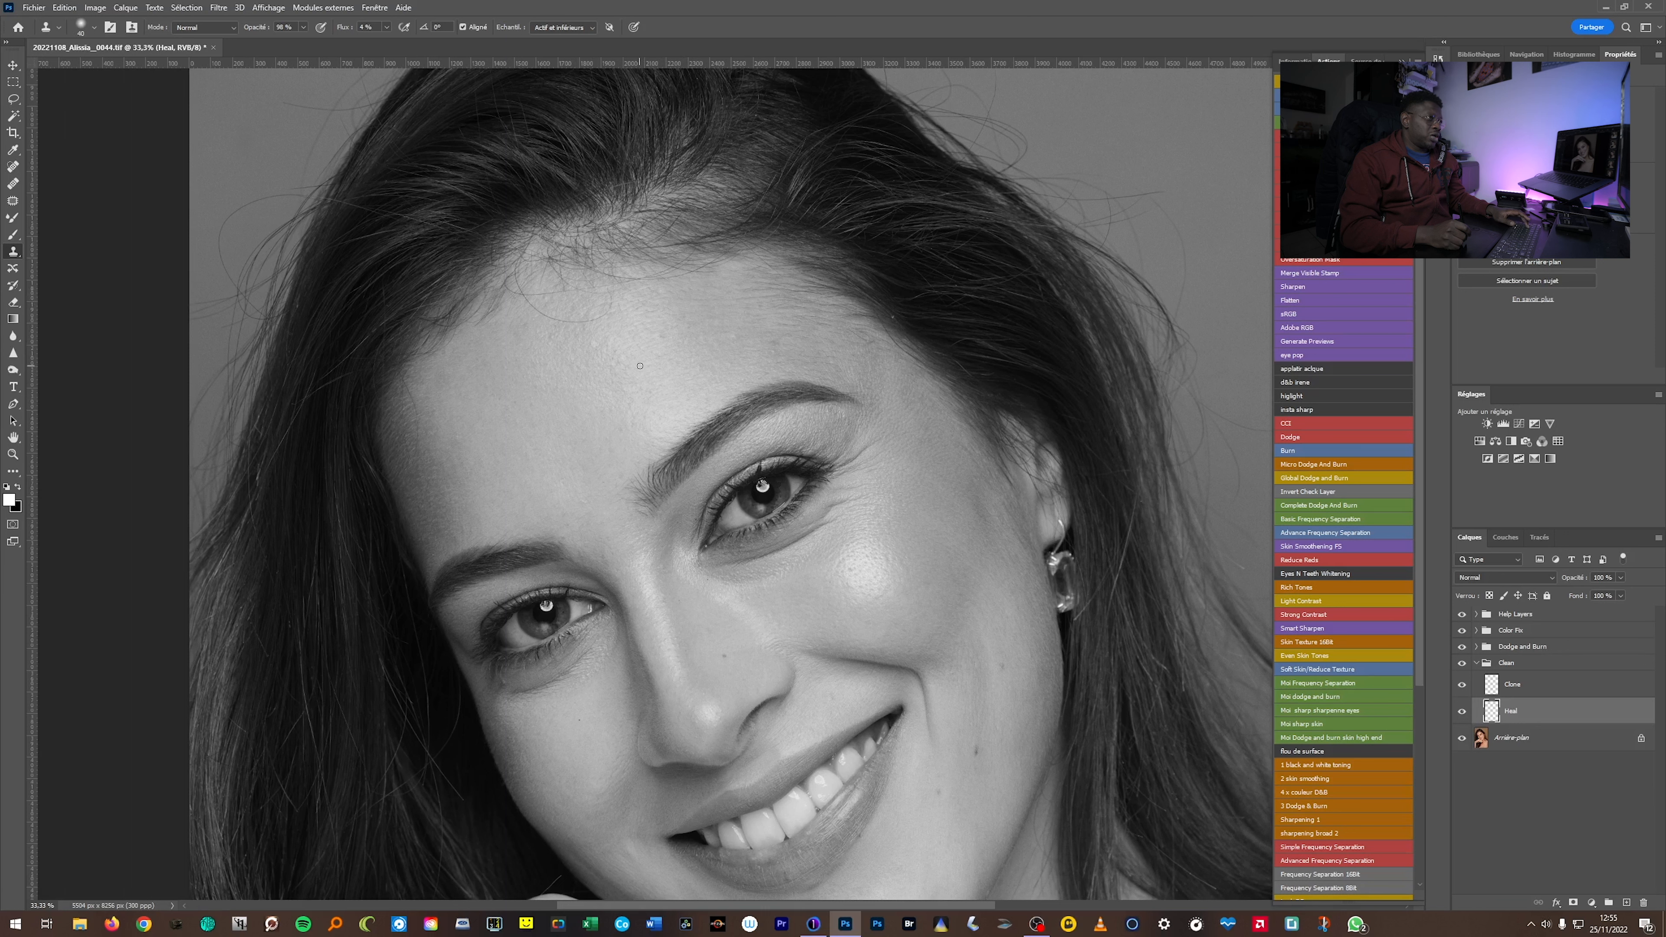
pyautogui.press('[')
pyautogui.press('[')
pyautogui.press(']')
pyautogui.press(']')
pyautogui.press(']')
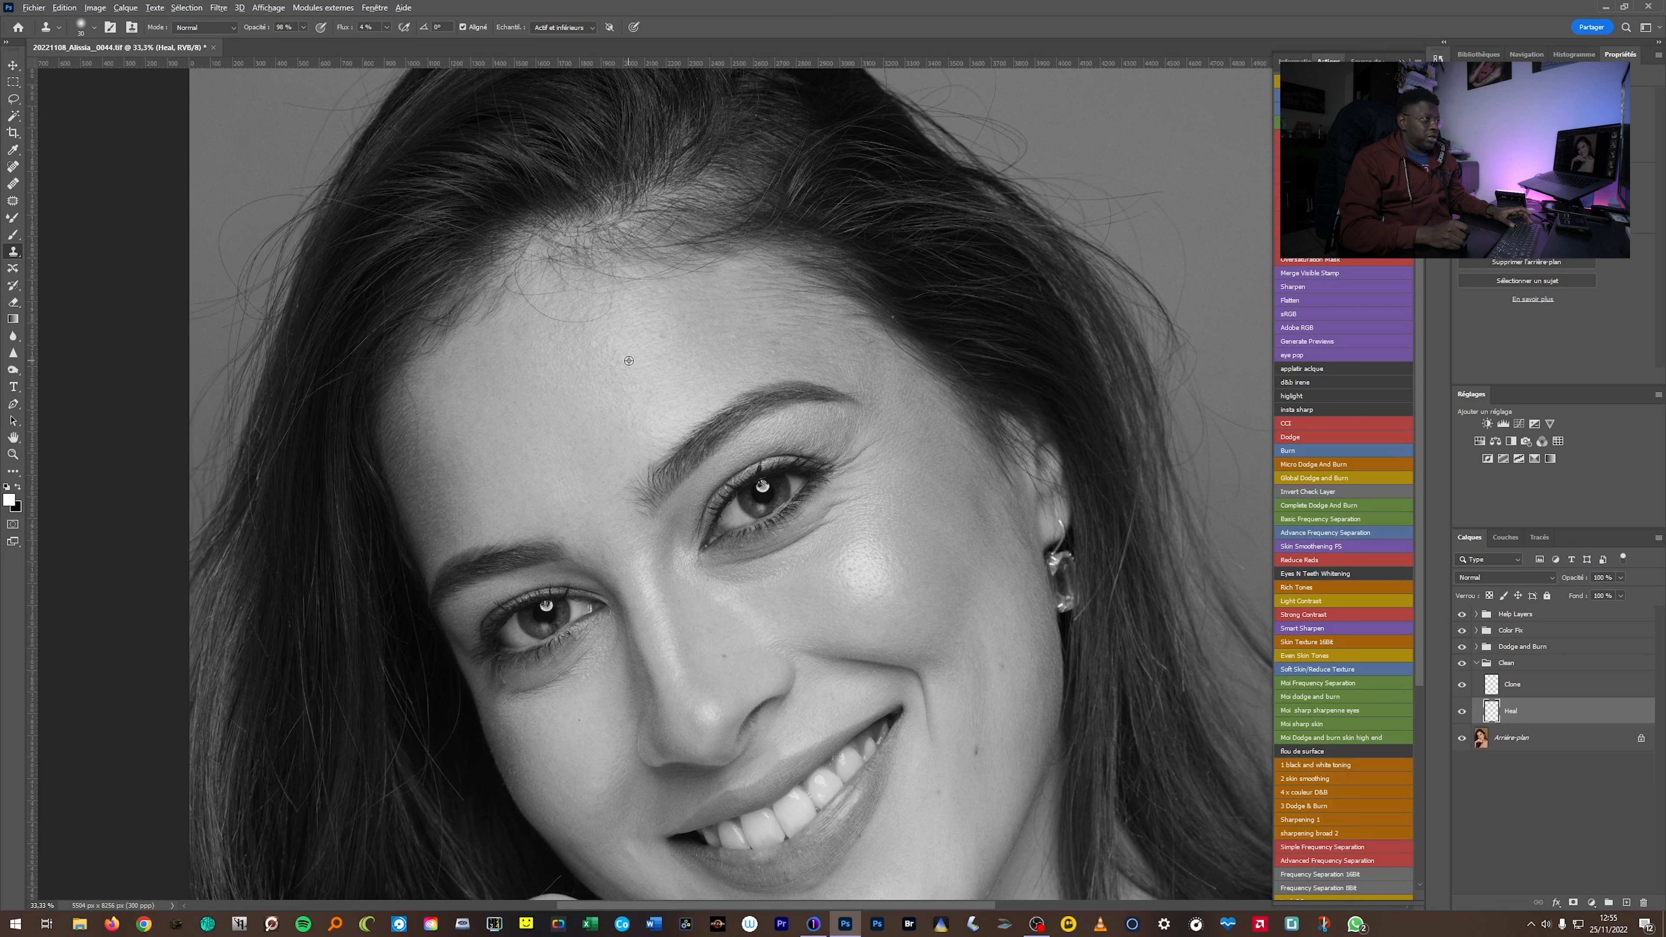
pyautogui.press('alt')
pyautogui.press('alt')
pyautogui.keyDown('alt'); pyautogui.click(618, 370); pyautogui.keyUp('alt')
pyautogui.moveTo(639, 355); pyautogui.dragTo(660, 340)
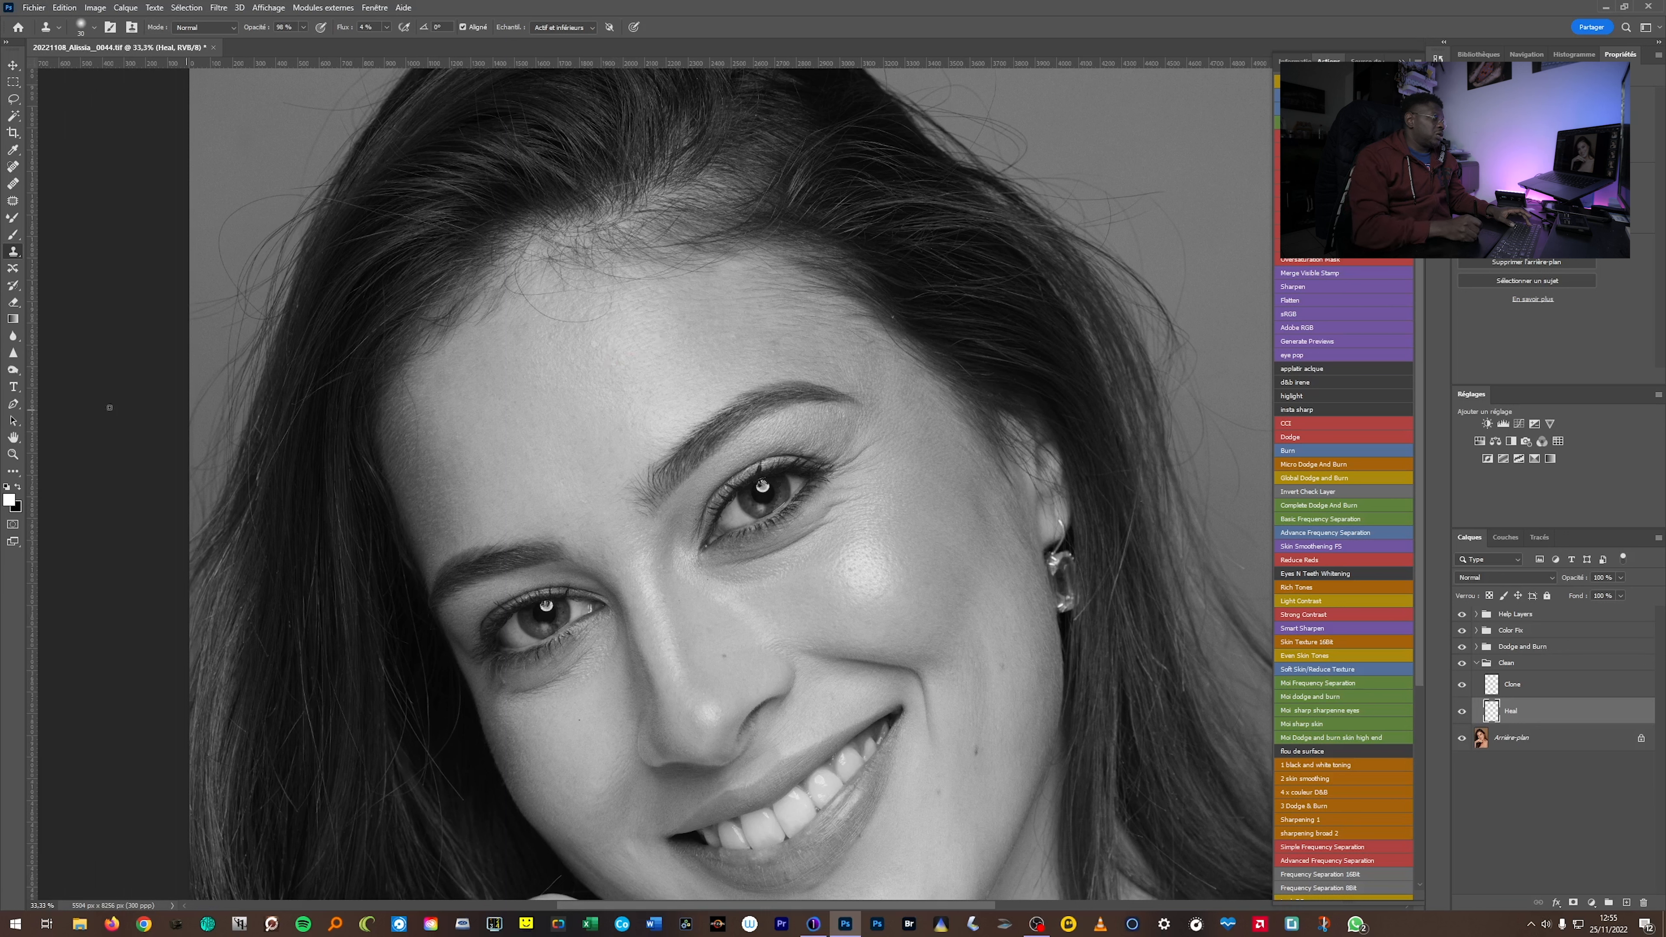
# Activate the Healing Brush and heal small blemishes on the upper forehead, sampling clean skin nearby.
pyautogui.click(14, 187)
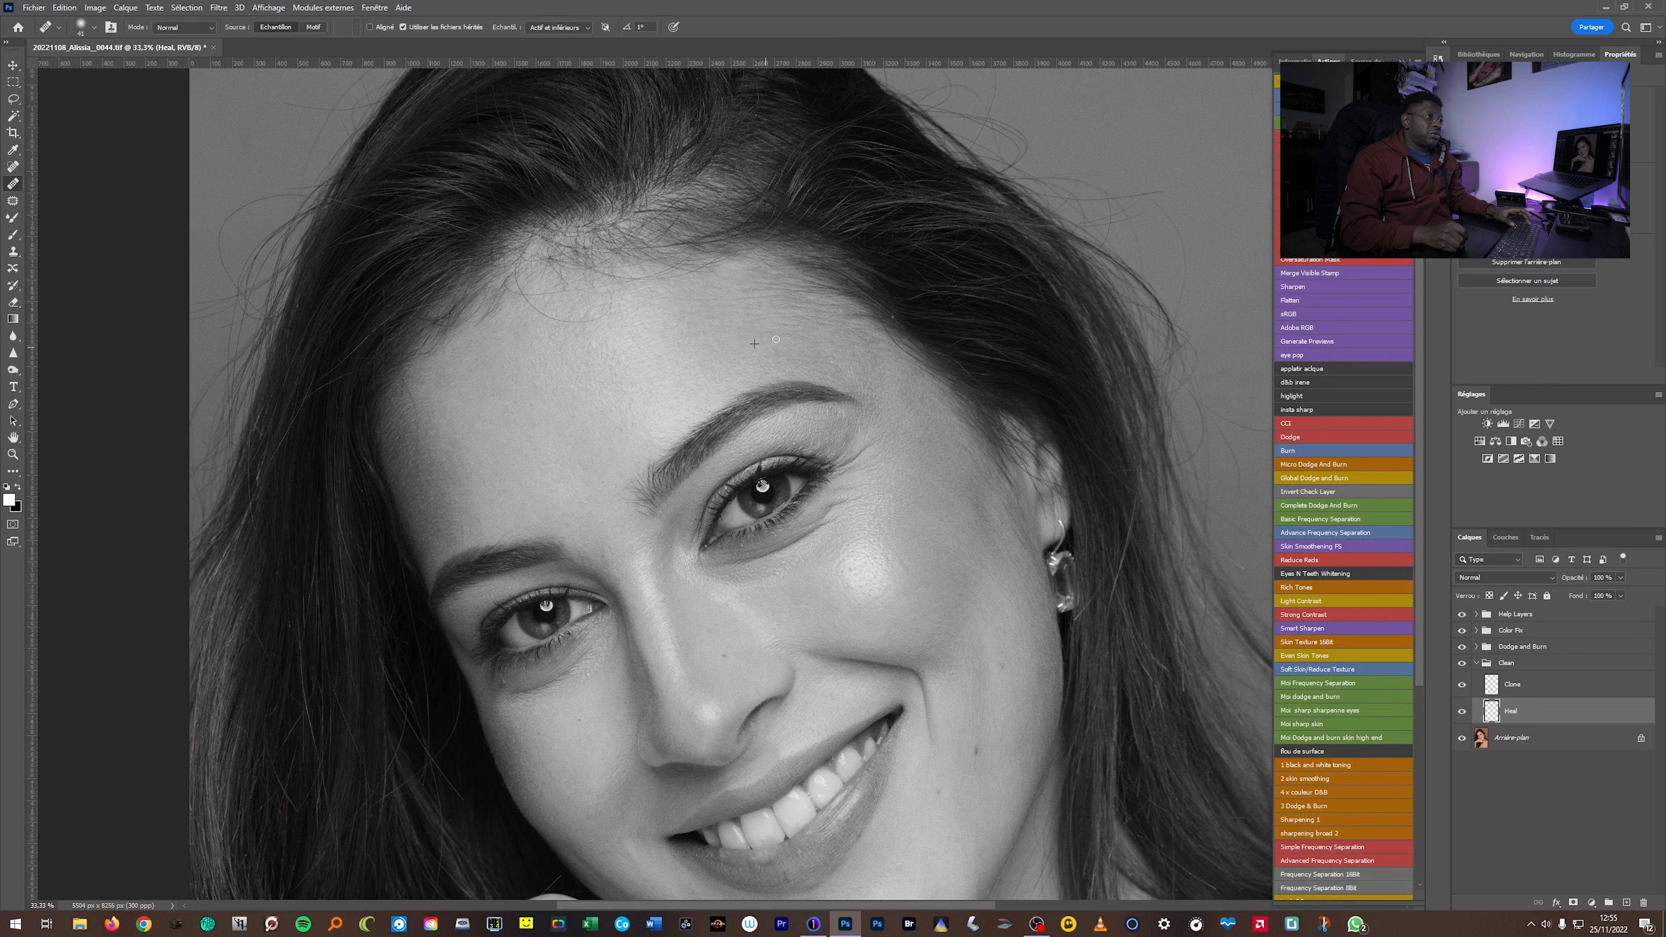
pyautogui.keyDown('alt'); pyautogui.click(744, 357); pyautogui.keyUp('alt')
pyautogui.click(668, 342)
pyautogui.click(684, 381)
pyautogui.keyDown('alt'); pyautogui.click(505, 352); pyautogui.keyUp('alt')
pyautogui.click(539, 333)
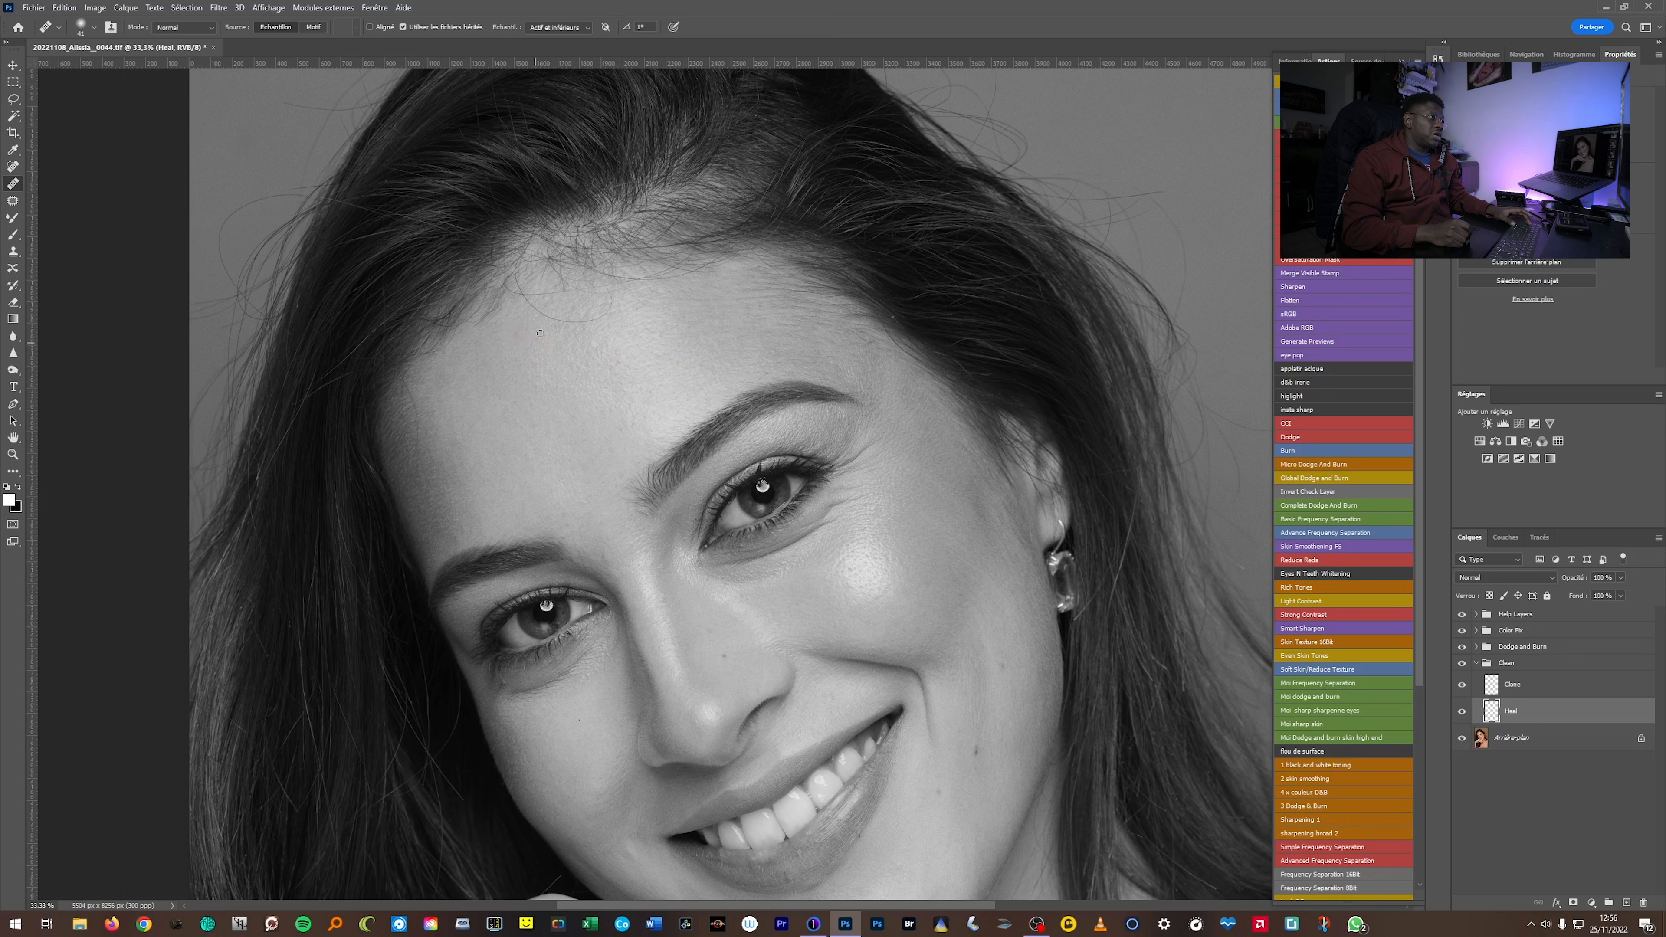
# Sample clean skin near the hairline and heal the uneven spots on the forehead just below it.
pyautogui.keyDown('alt'); pyautogui.click(525, 309); pyautogui.keyUp('alt')
pyautogui.moveTo(531, 304); pyautogui.dragTo(589, 323)
pyautogui.click(511, 355)
pyautogui.keyDown('alt'); pyautogui.click(578, 361); pyautogui.keyUp('alt')
pyautogui.moveTo(595, 342); pyautogui.dragTo(595, 349)
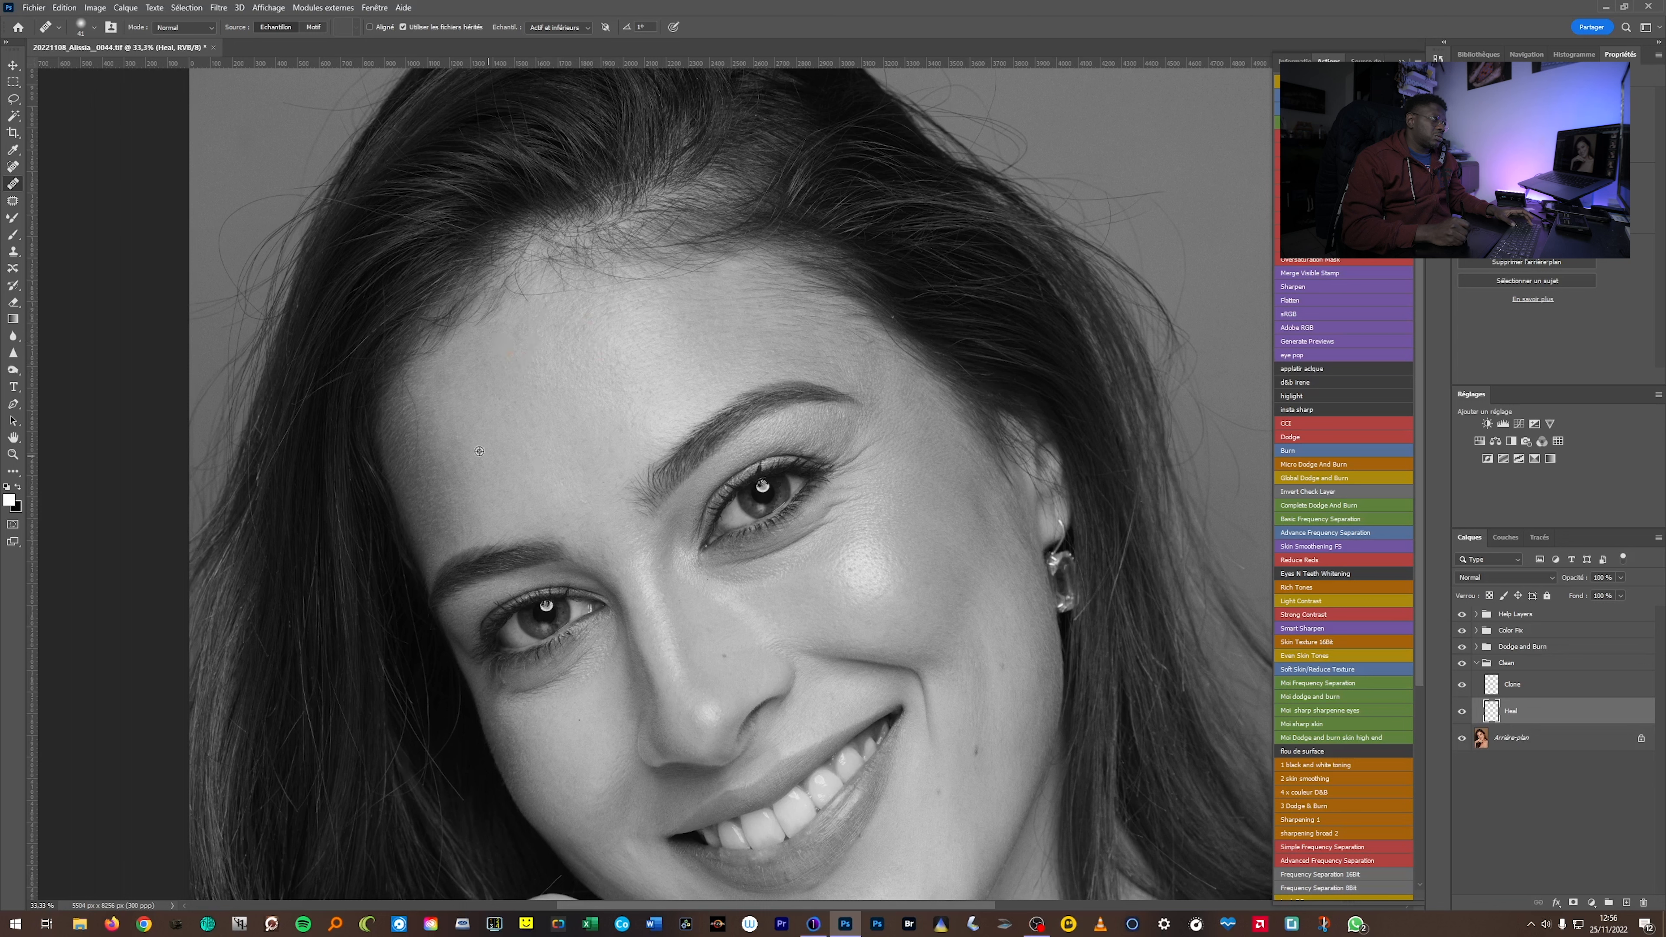
# Heal the remaining small blemishes in the middle of the forehead using skin sampled beside them.
pyautogui.keyDown('alt'); pyautogui.click(554, 466); pyautogui.keyUp('alt')
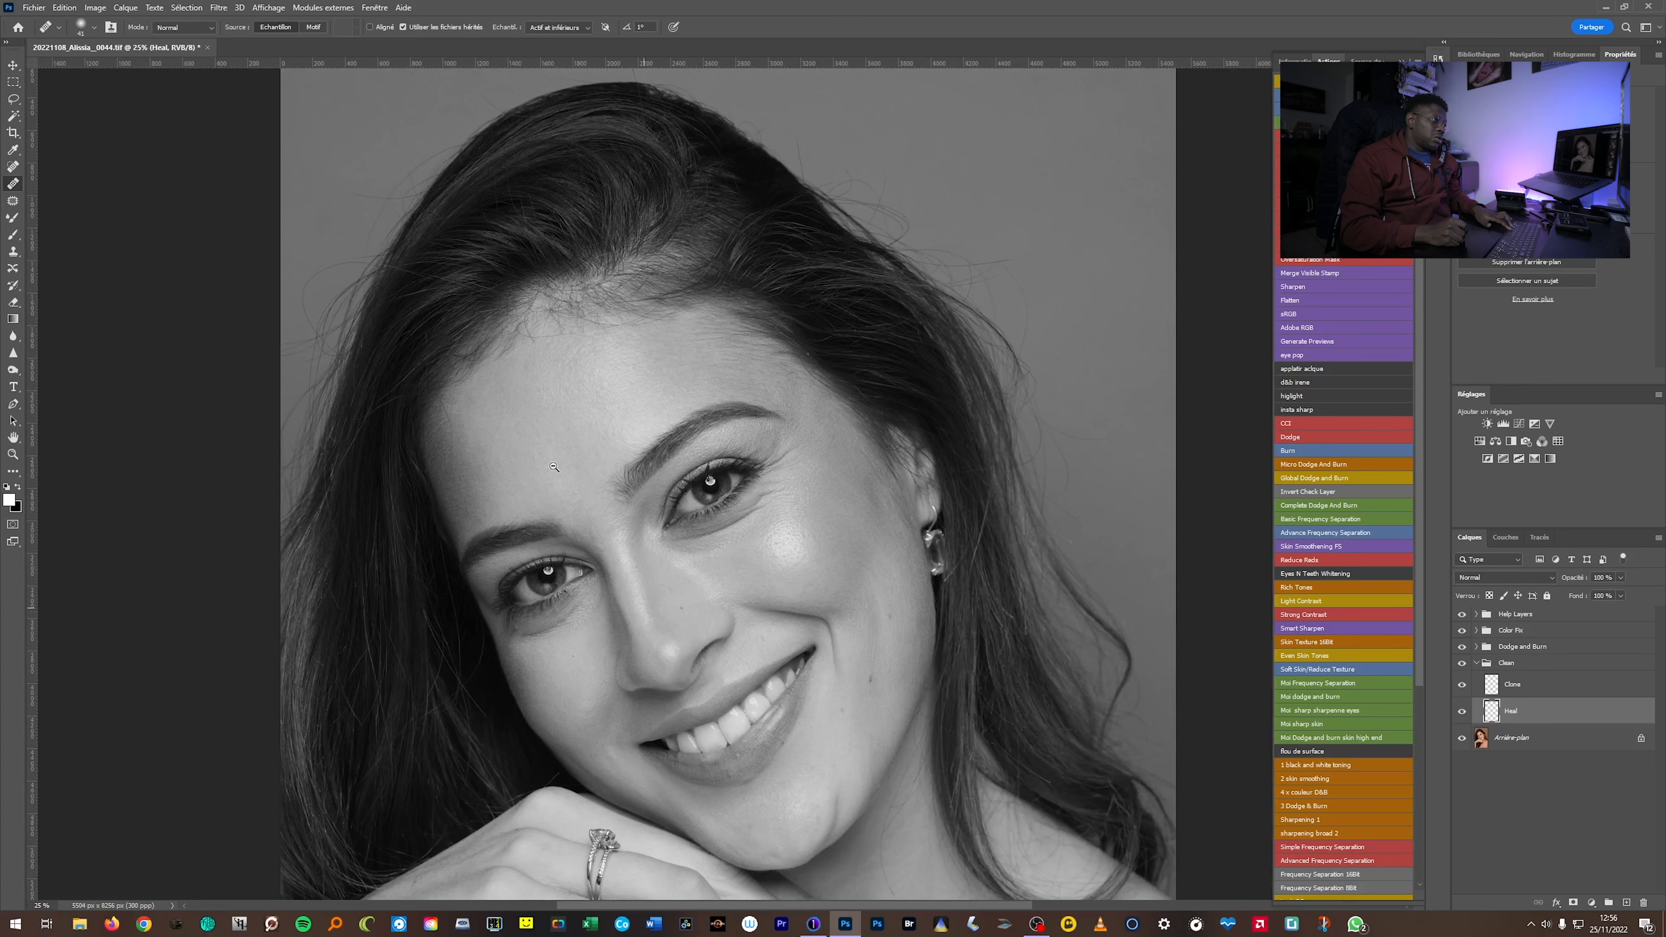
pyautogui.click(554, 452)
pyautogui.click(562, 445)
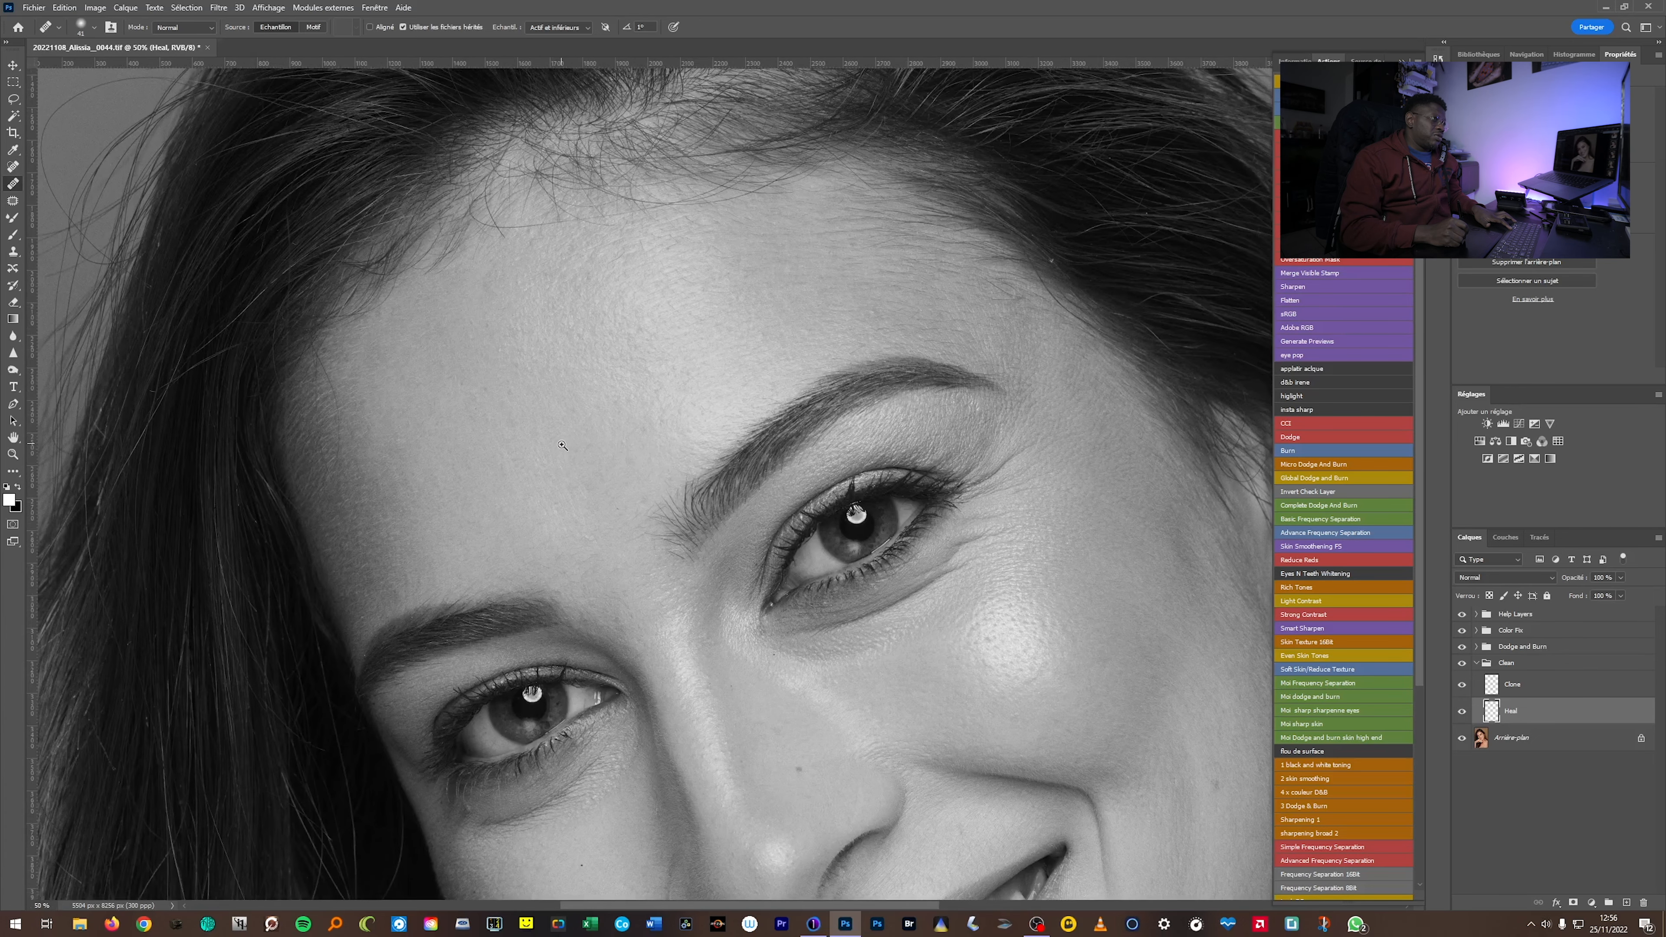
pyautogui.keyDown('alt'); pyautogui.click(552, 382); pyautogui.keyUp('alt')
pyautogui.click(542, 395)
pyautogui.click(526, 383)
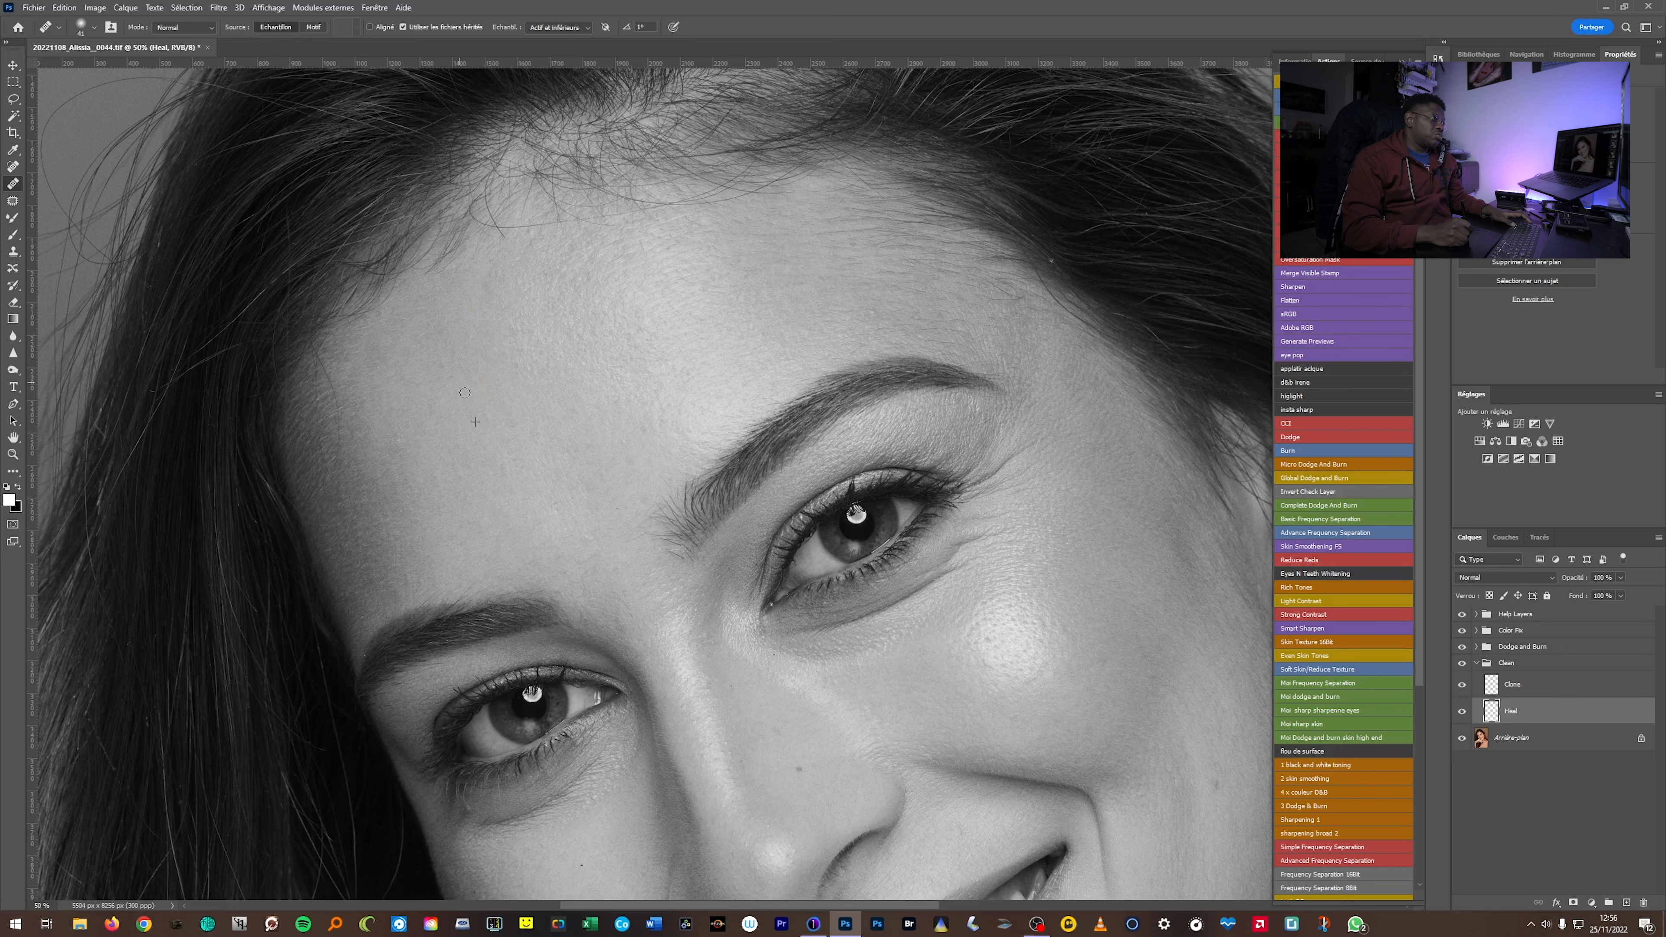
# Heal the skin blemish along the bridge of the nose on the Heal layer.
pyautogui.keyDown('ctrl'); pyautogui.keyDown('alt'); pyautogui.click(506, 414); pyautogui.keyUp('alt'); pyautogui.keyUp('ctrl')
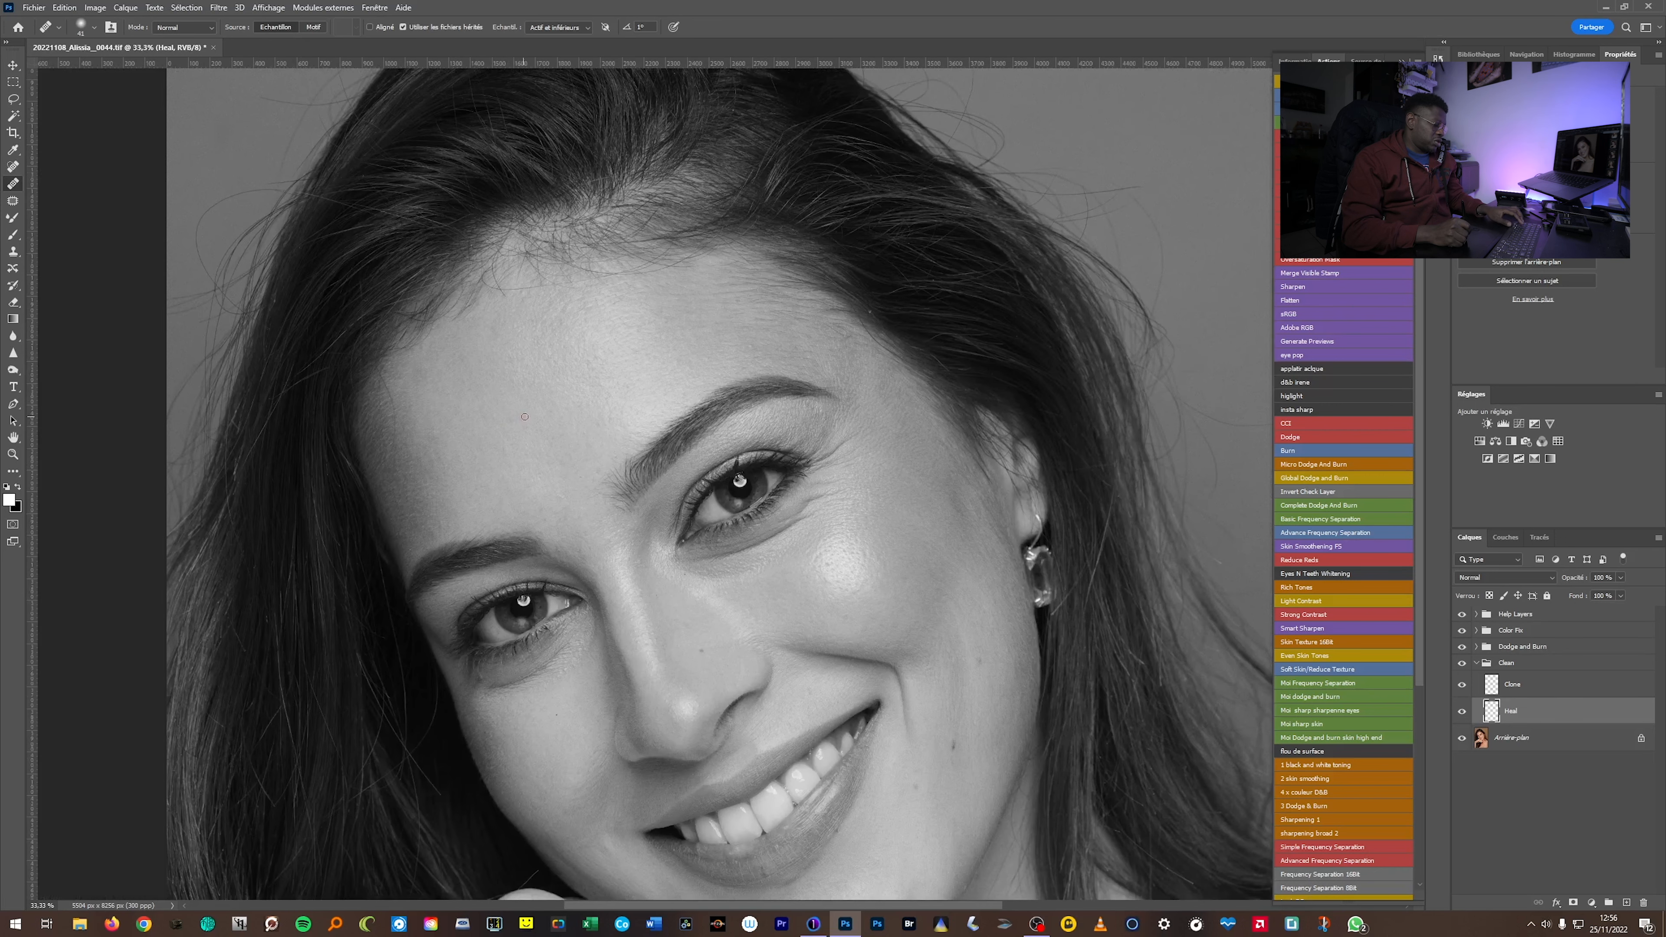
pyautogui.moveTo(593, 473); pyautogui.dragTo(587, 278)
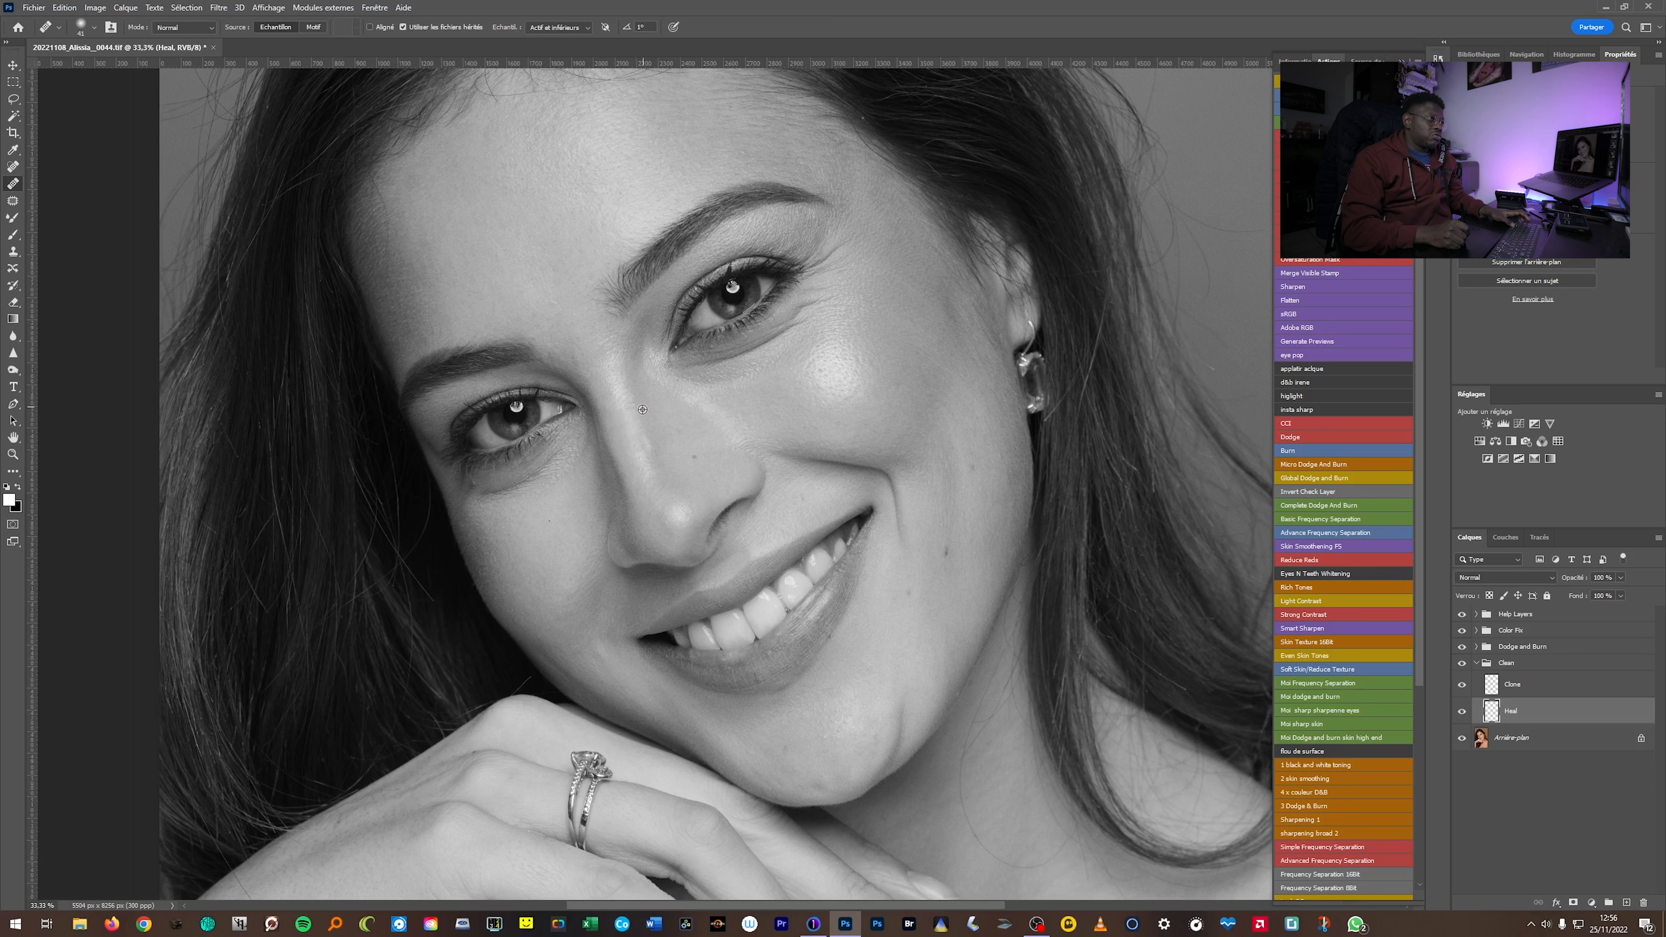
pyautogui.moveTo(637, 408); pyautogui.dragTo(633, 419)
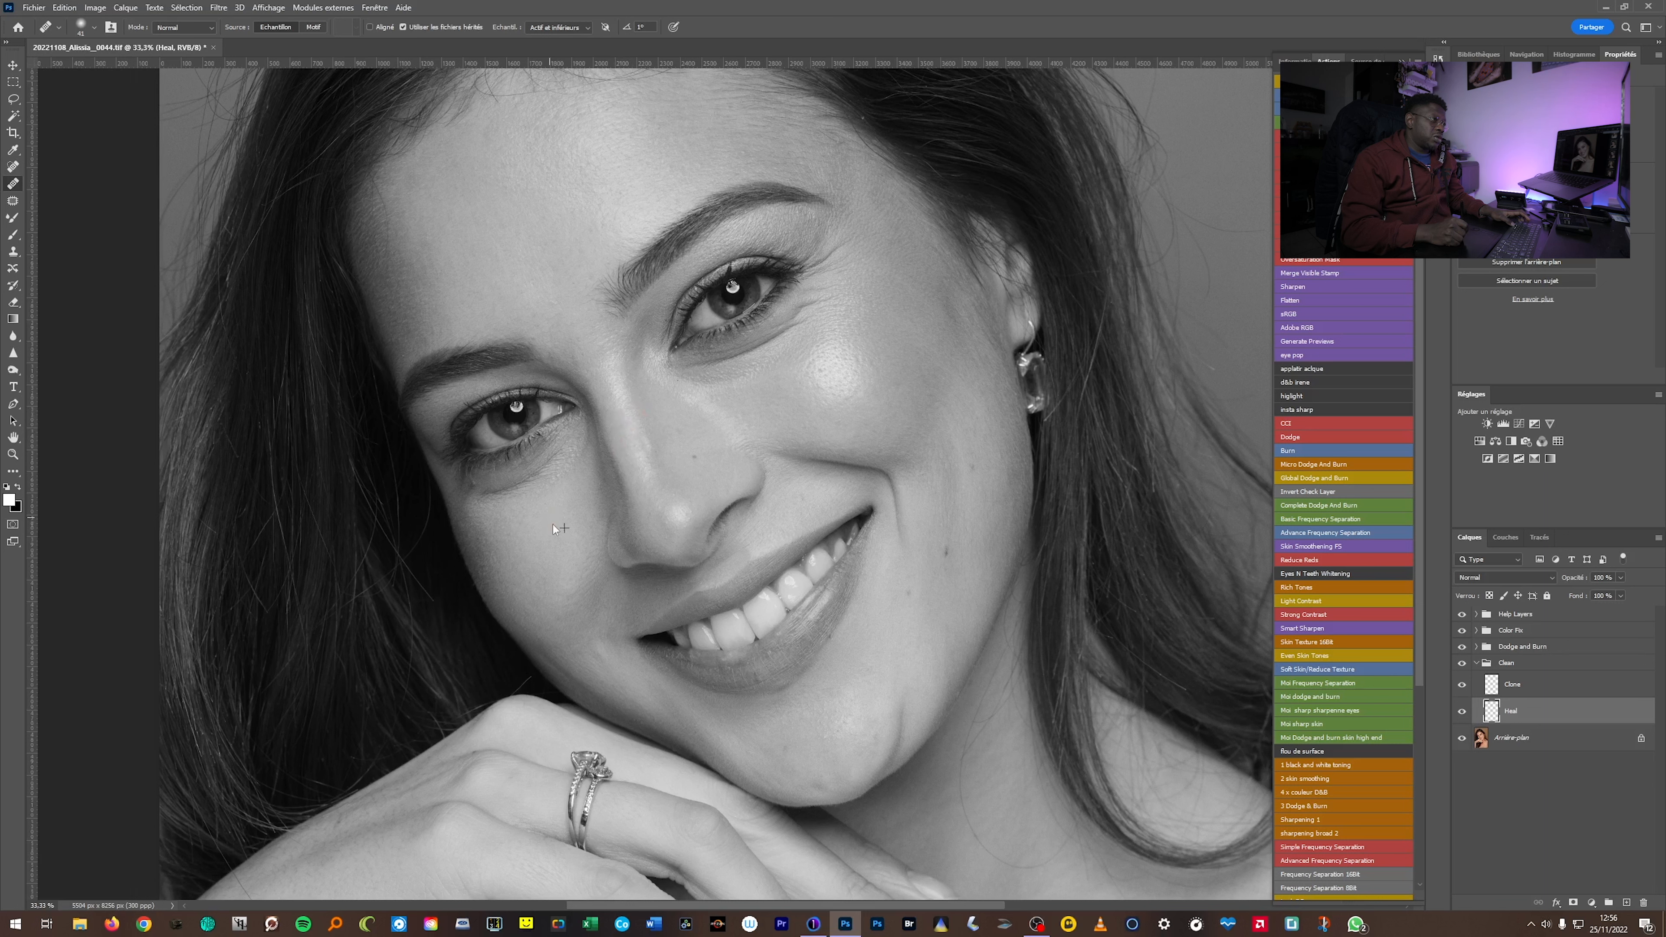
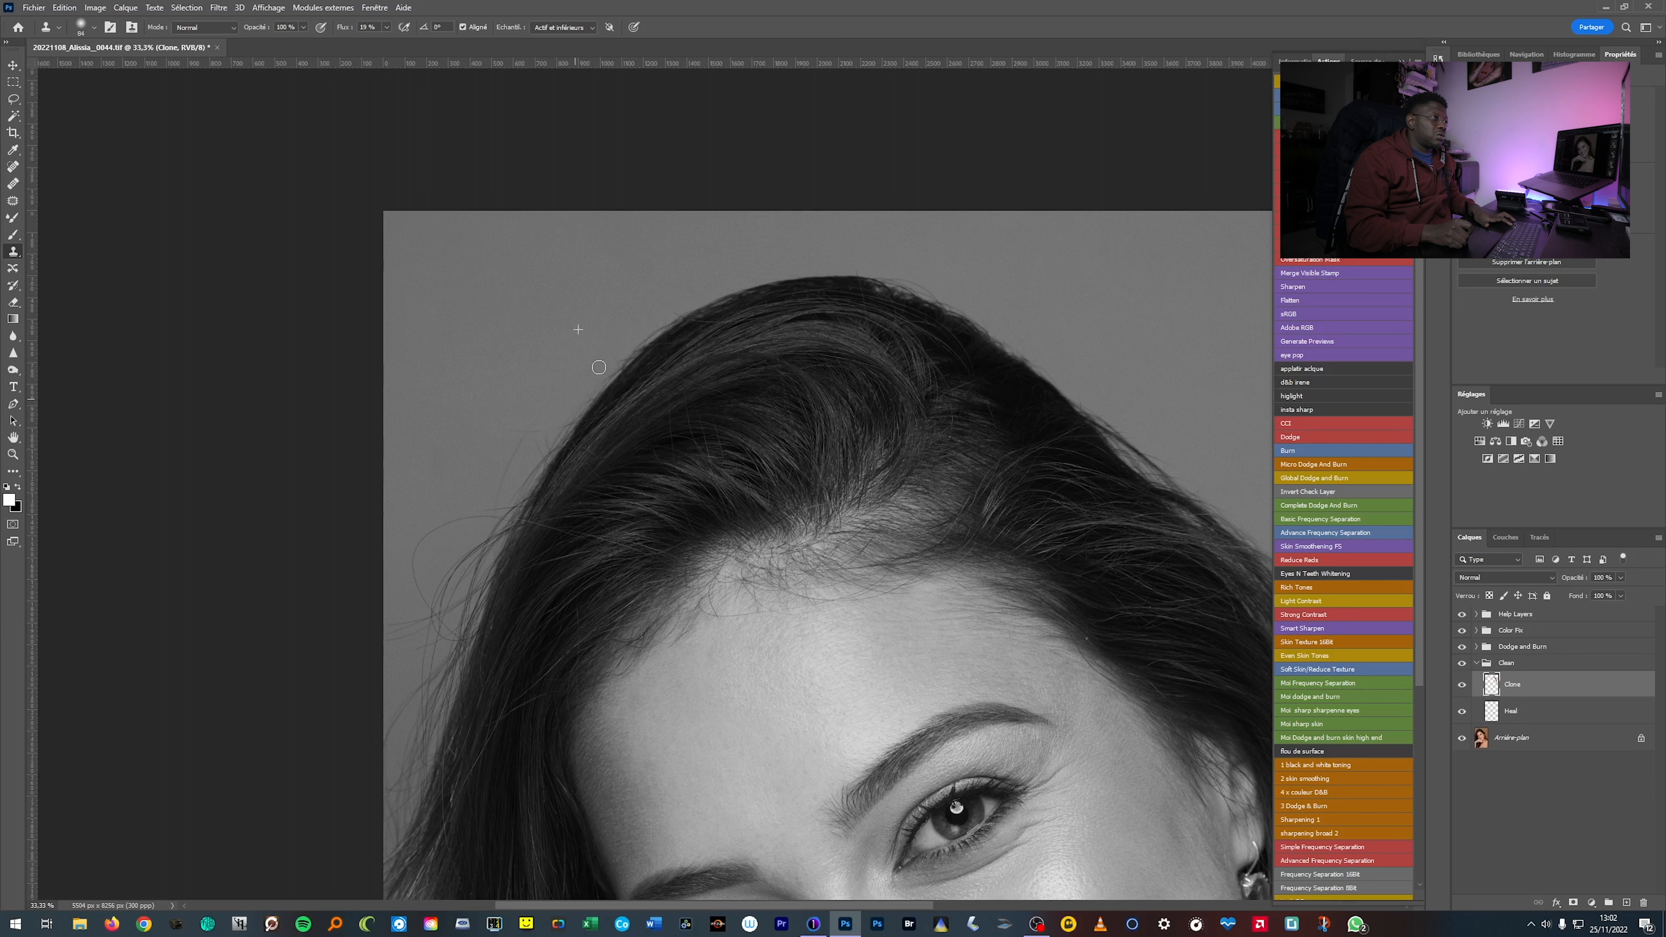
# Clone clean backdrop over the flyaway hairs along the upper-left outline of the hair on the Clone layer.
pyautogui.moveTo(615, 354); pyautogui.dragTo(578, 383)
pyautogui.keyDown('alt'); pyautogui.click(489, 424); pyautogui.keyUp('alt')
pyautogui.moveTo(533, 441)
pyautogui.mouseDown()
pyautogui.moveTo(488, 487)
pyautogui.moveTo(520, 430)
pyautogui.moveTo(509, 459)
pyautogui.moveTo(539, 437)
pyautogui.moveTo(530, 459)
pyautogui.moveTo(560, 420)
pyautogui.moveTo(520, 442)
pyautogui.moveTo(540, 417)
pyautogui.moveTo(532, 451)
pyautogui.mouseUp()
pyautogui.moveTo(491, 484); pyautogui.dragTo(489, 511)
pyautogui.keyDown('alt'); pyautogui.click(475, 483); pyautogui.keyUp('alt')
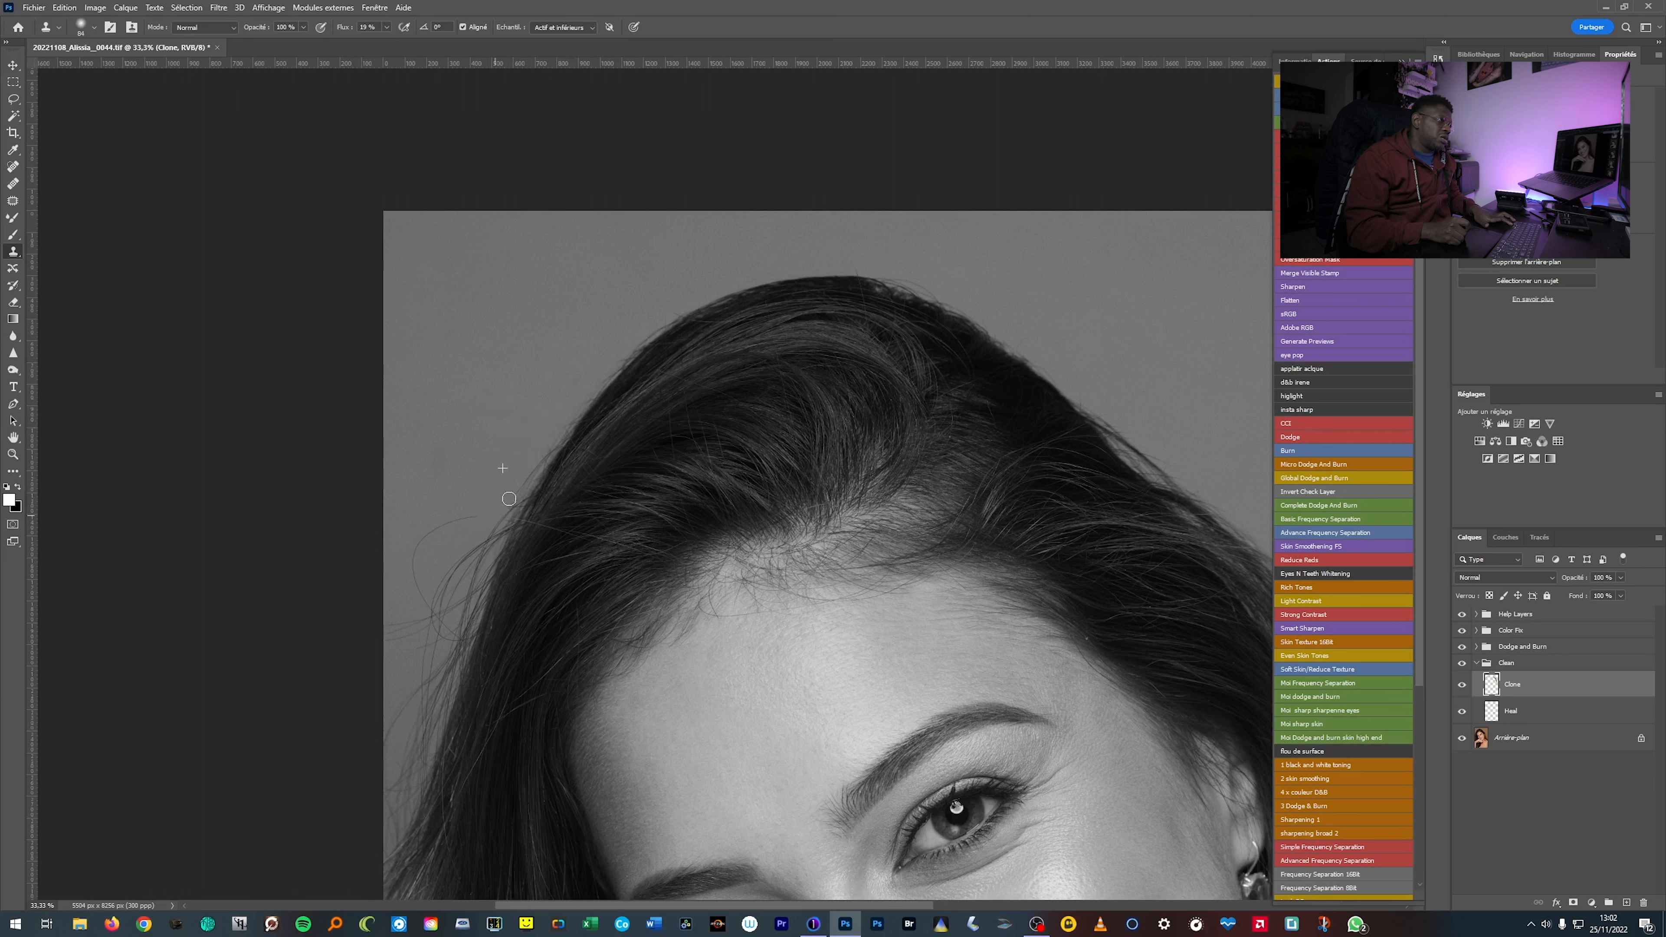
pyautogui.moveTo(487, 501)
pyautogui.mouseDown()
pyautogui.moveTo(438, 529)
pyautogui.moveTo(457, 500)
pyautogui.moveTo(420, 545)
pyautogui.moveTo(428, 519)
pyautogui.moveTo(414, 580)
pyautogui.mouseUp()
pyautogui.keyDown('alt'); pyautogui.click(454, 496); pyautogui.keyUp('alt')
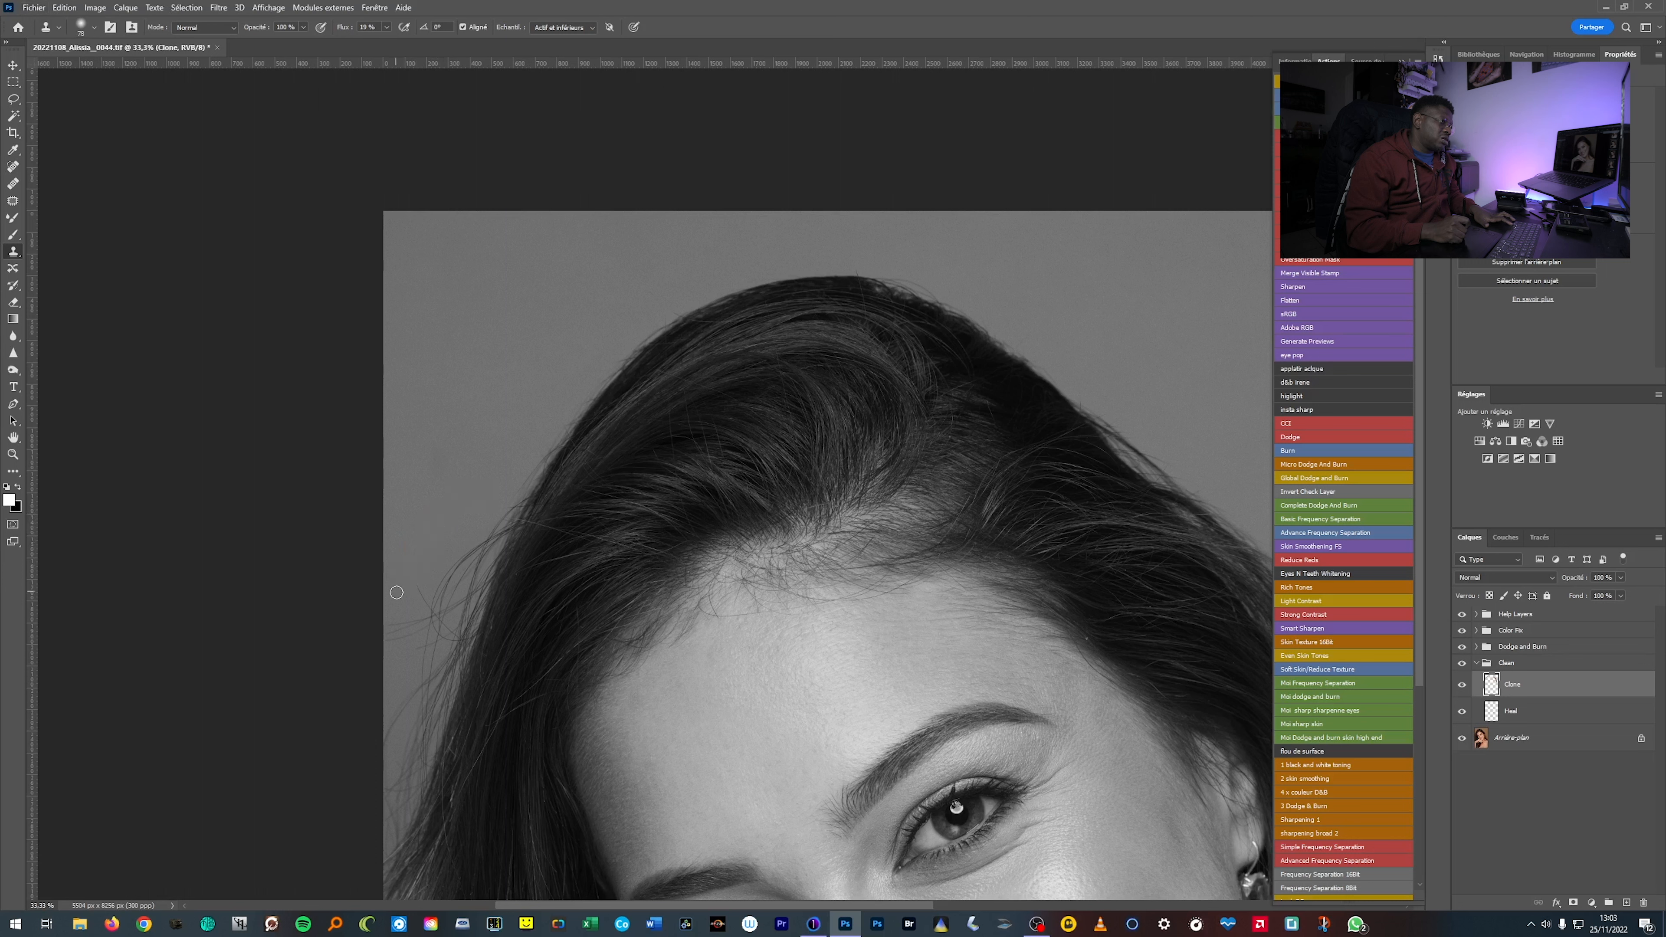
# Resample the backdrop repeatedly and clone it over the looping stray hairs between the hair and the photo's left edge.
pyautogui.moveTo(422, 516)
pyautogui.mouseDown()
pyautogui.moveTo(441, 559)
pyautogui.moveTo(470, 533)
pyautogui.moveTo(474, 546)
pyautogui.moveTo(538, 446)
pyautogui.mouseUp()
pyautogui.keyDown('alt'); pyautogui.click(446, 524); pyautogui.keyUp('alt')
pyautogui.keyDown('alt'); pyautogui.click(445, 538); pyautogui.keyUp('alt')
pyautogui.keyDown('alt'); pyautogui.click(425, 559); pyautogui.keyUp('alt')
pyautogui.moveTo(467, 542)
pyautogui.mouseDown()
pyautogui.moveTo(432, 596)
pyautogui.moveTo(500, 510)
pyautogui.moveTo(455, 602)
pyautogui.moveTo(448, 583)
pyautogui.moveTo(399, 636)
pyautogui.moveTo(397, 620)
pyautogui.moveTo(403, 644)
pyautogui.moveTo(442, 616)
pyautogui.moveTo(431, 647)
pyautogui.moveTo(504, 501)
pyautogui.moveTo(439, 612)
pyautogui.moveTo(476, 547)
pyautogui.mouseUp()
pyautogui.keyDown('alt'); pyautogui.click(462, 538); pyautogui.keyUp('alt')
pyautogui.keyDown('alt'); pyautogui.click(409, 583); pyautogui.keyUp('alt')
pyautogui.keyDown('alt'); pyautogui.click(411, 600); pyautogui.keyUp('alt')
pyautogui.keyDown('alt'); pyautogui.click(470, 533); pyautogui.keyUp('alt')
pyautogui.keyDown('alt'); pyautogui.click(446, 580); pyautogui.keyUp('alt')
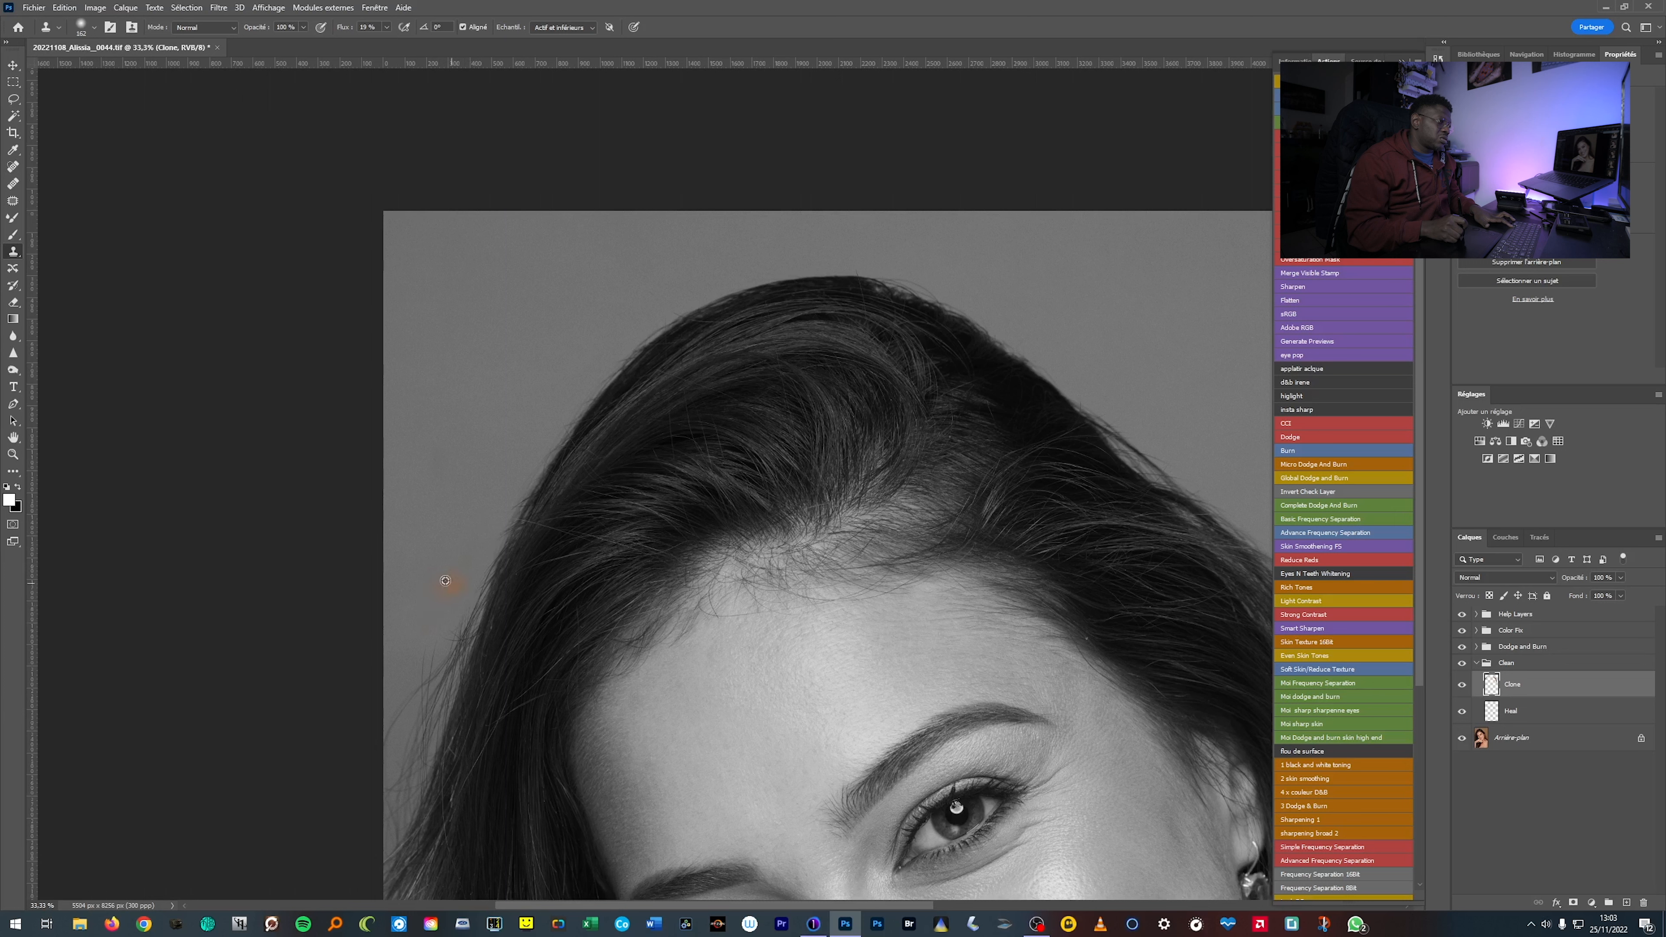
pyautogui.moveTo(426, 635); pyautogui.dragTo(415, 674)
# Adjust the Clone Stamp brush size and clone backdrop over the stray hairs farther down the photo's left edge.
pyautogui.press('[')
pyautogui.press('[')
pyautogui.press('[')
pyautogui.press(']')
pyautogui.press(']')
pyautogui.press(']')
pyautogui.press(']')
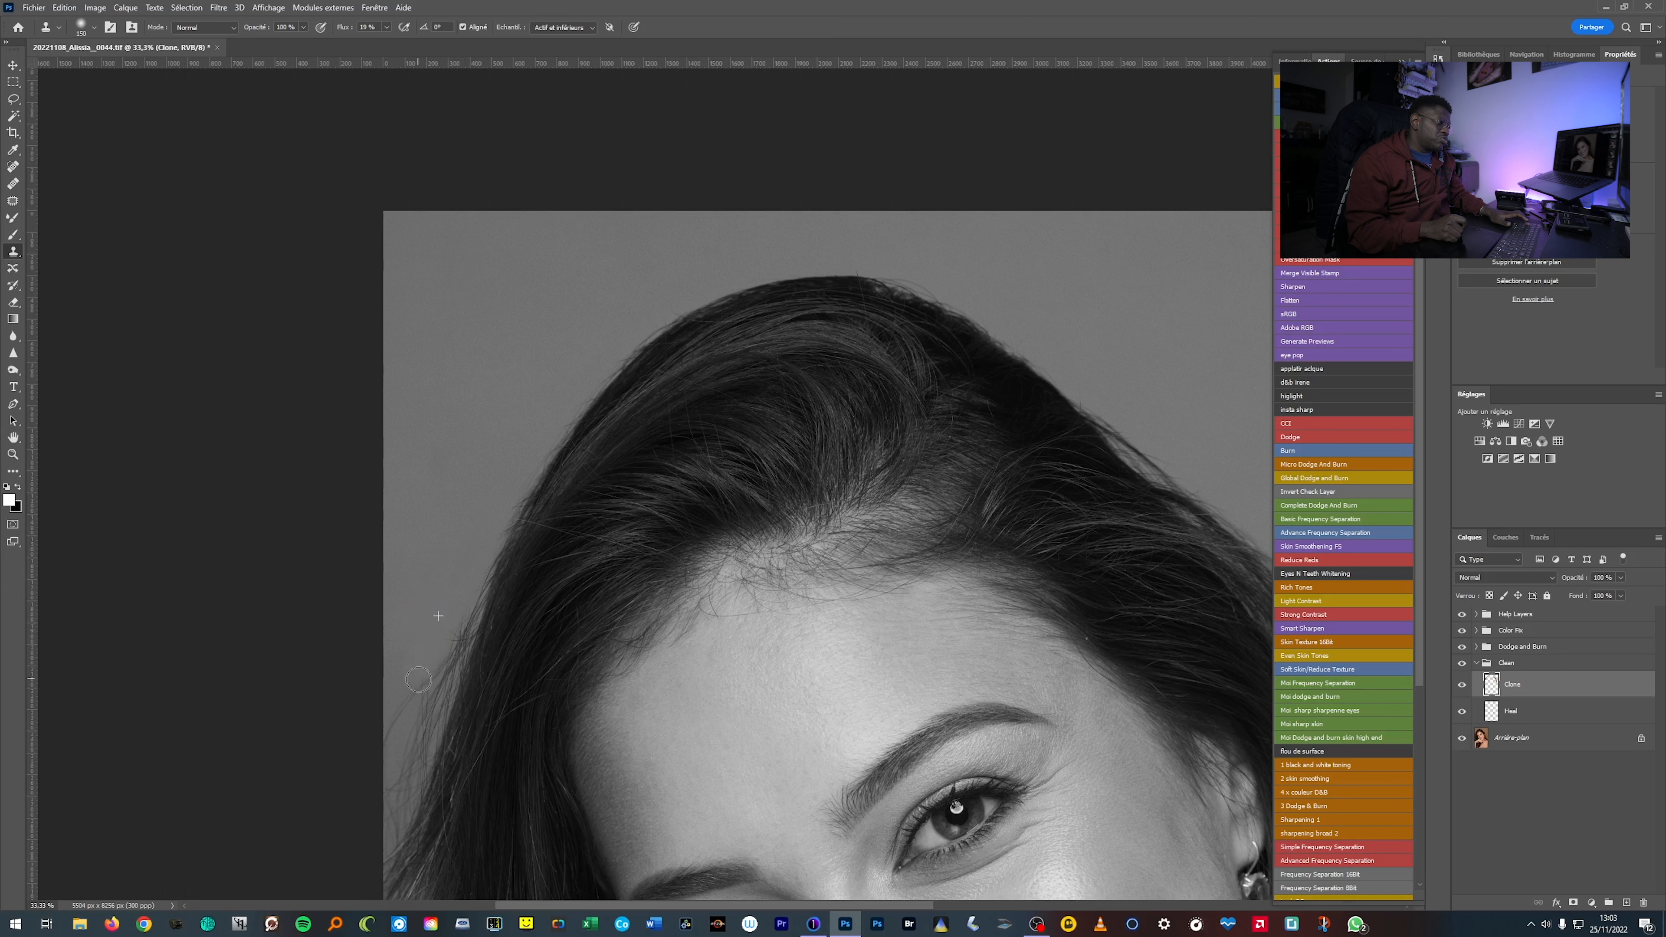
pyautogui.press(']')
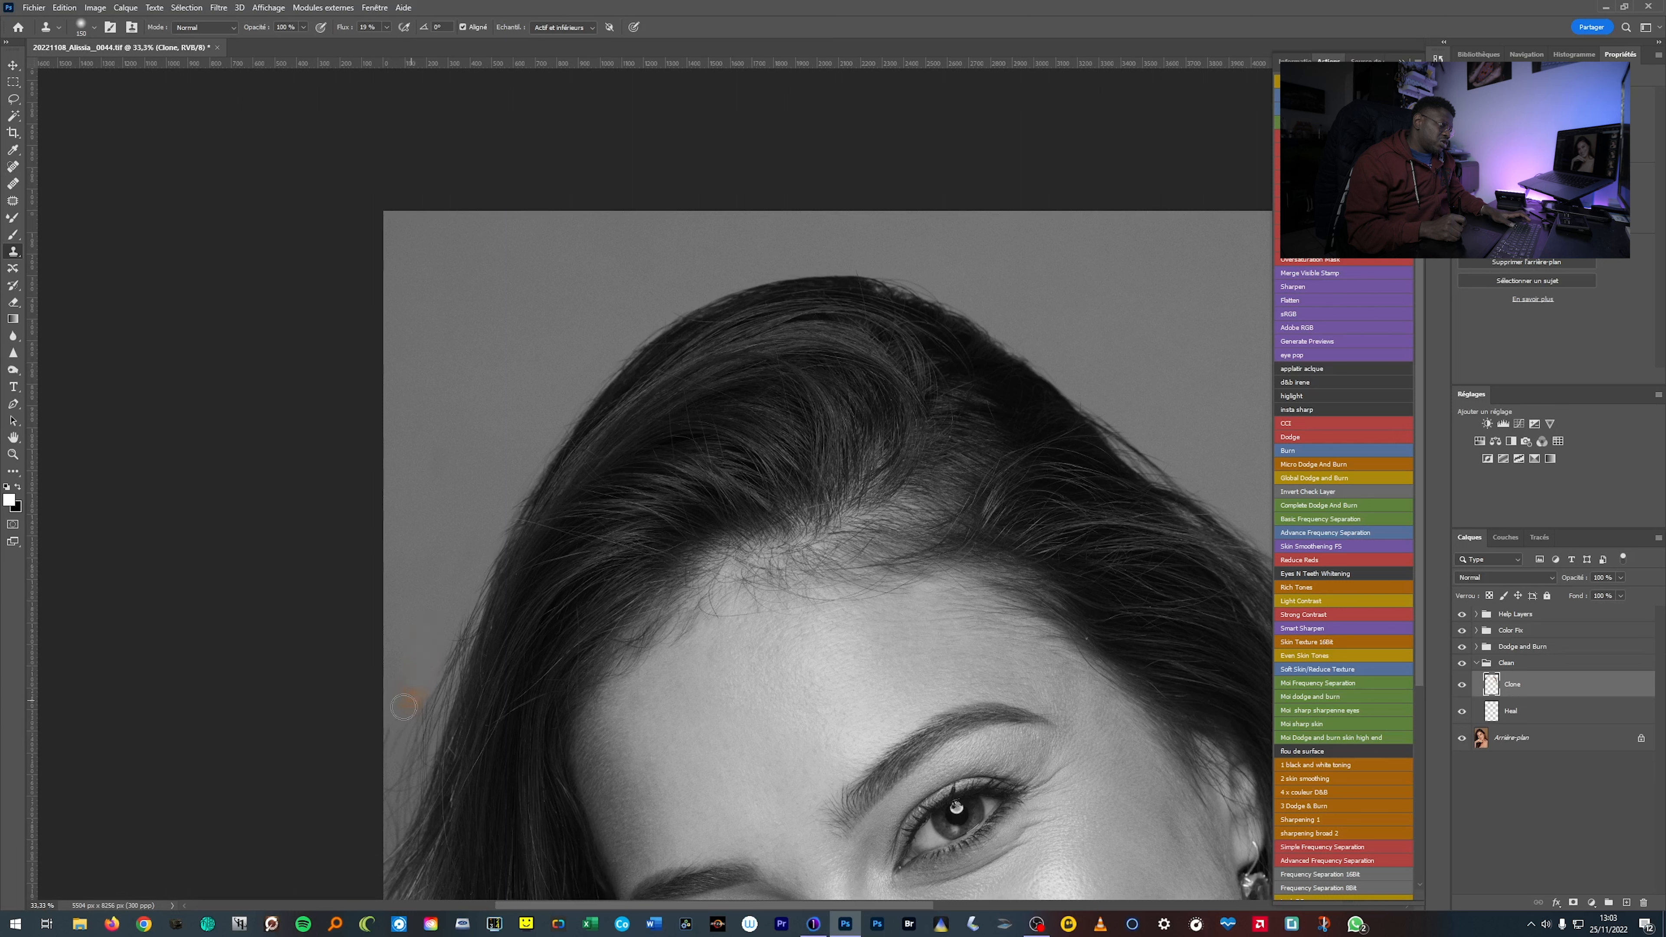
pyautogui.moveTo(405, 718); pyautogui.dragTo(388, 748)
pyautogui.keyDown('alt'); pyautogui.click(408, 657); pyautogui.keyUp('alt')
pyautogui.keyDown('alt'); pyautogui.click(416, 659); pyautogui.keyUp('alt')
pyautogui.moveTo(419, 662); pyautogui.dragTo(420, 676)
pyautogui.moveTo(410, 723); pyautogui.dragTo(427, 666)
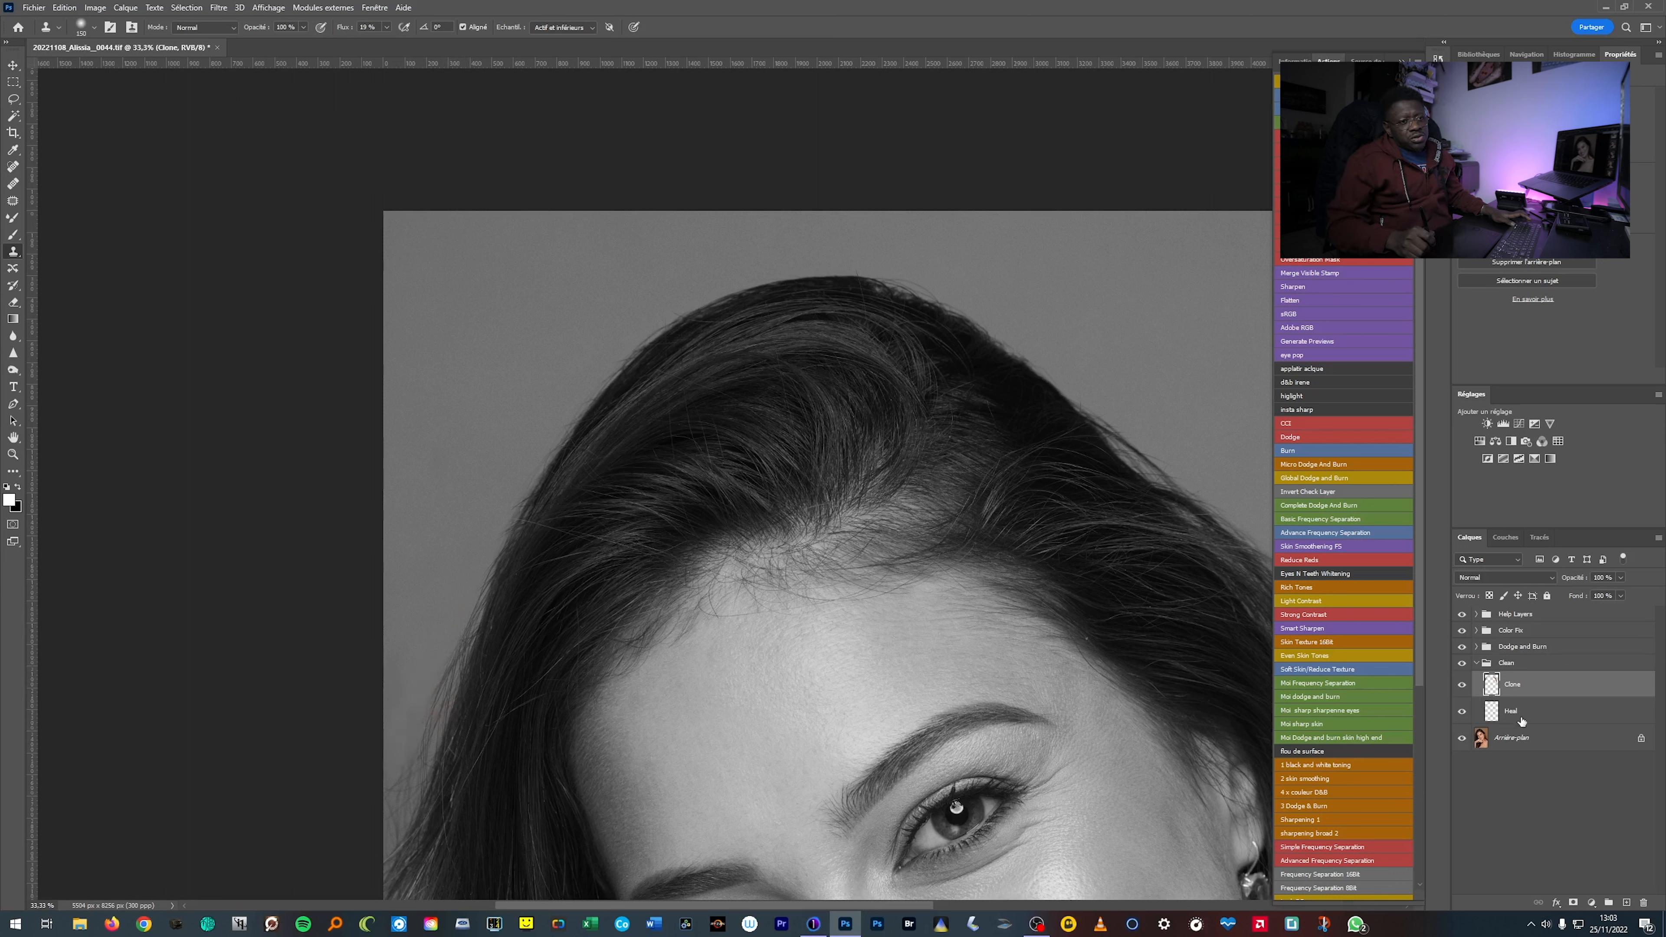
# Toggle the Clean group's visibility to compare, and clone backdrop over the stray hairs at the lowest part of the left hair outline.
pyautogui.click(1463, 665)
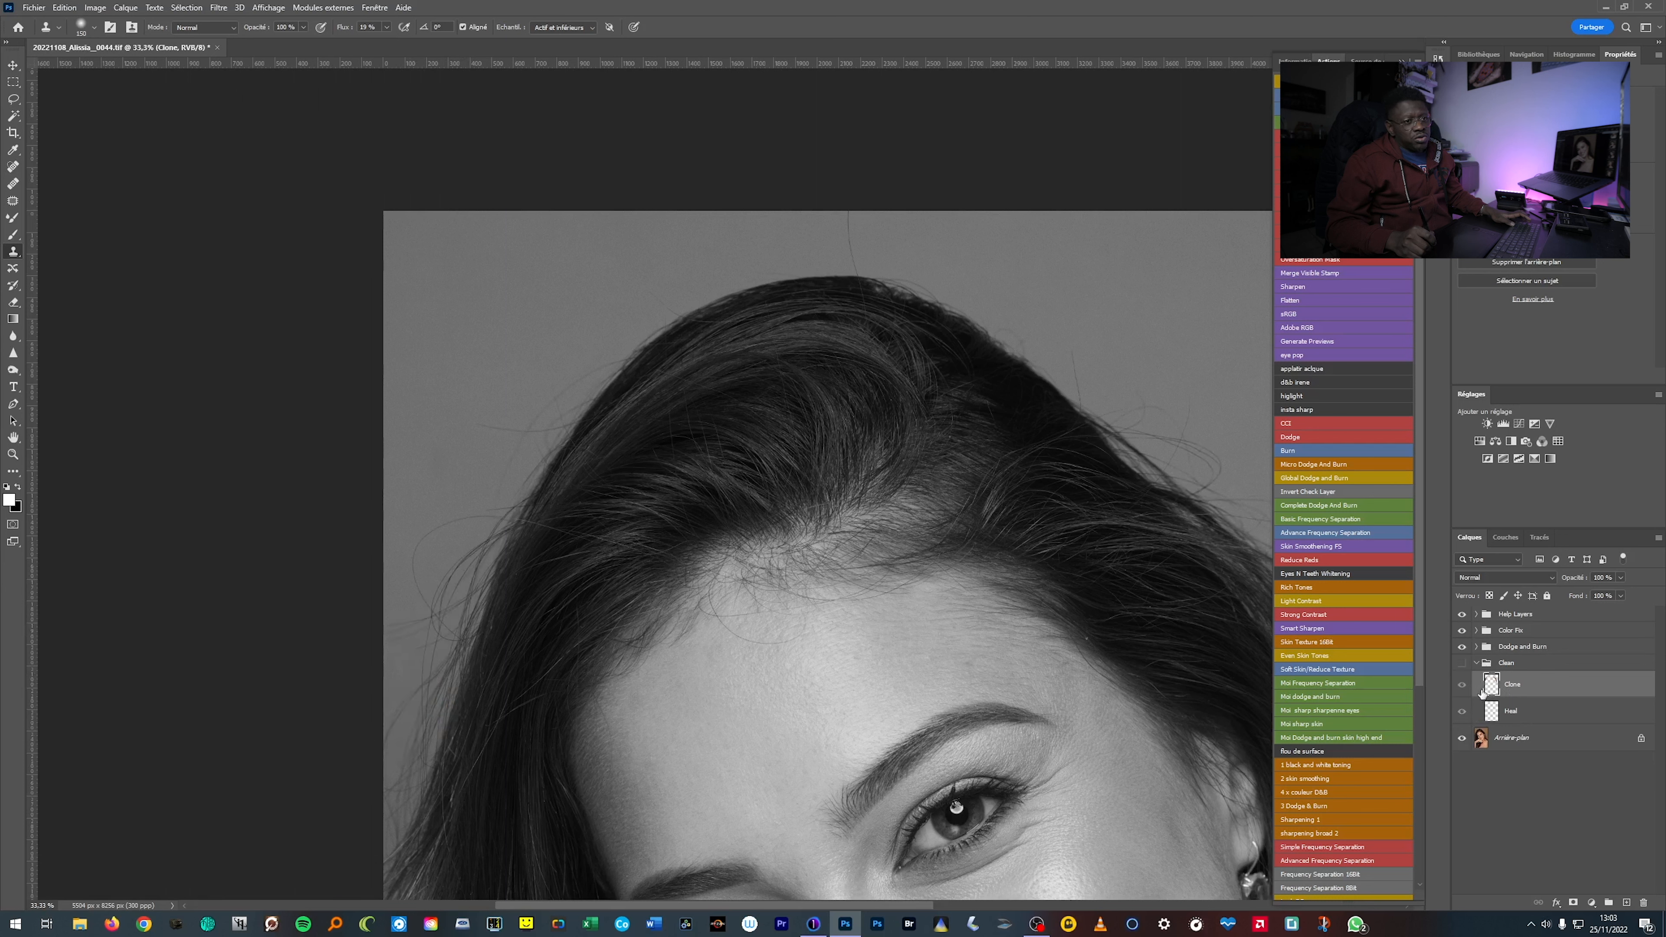
pyautogui.click(1463, 664)
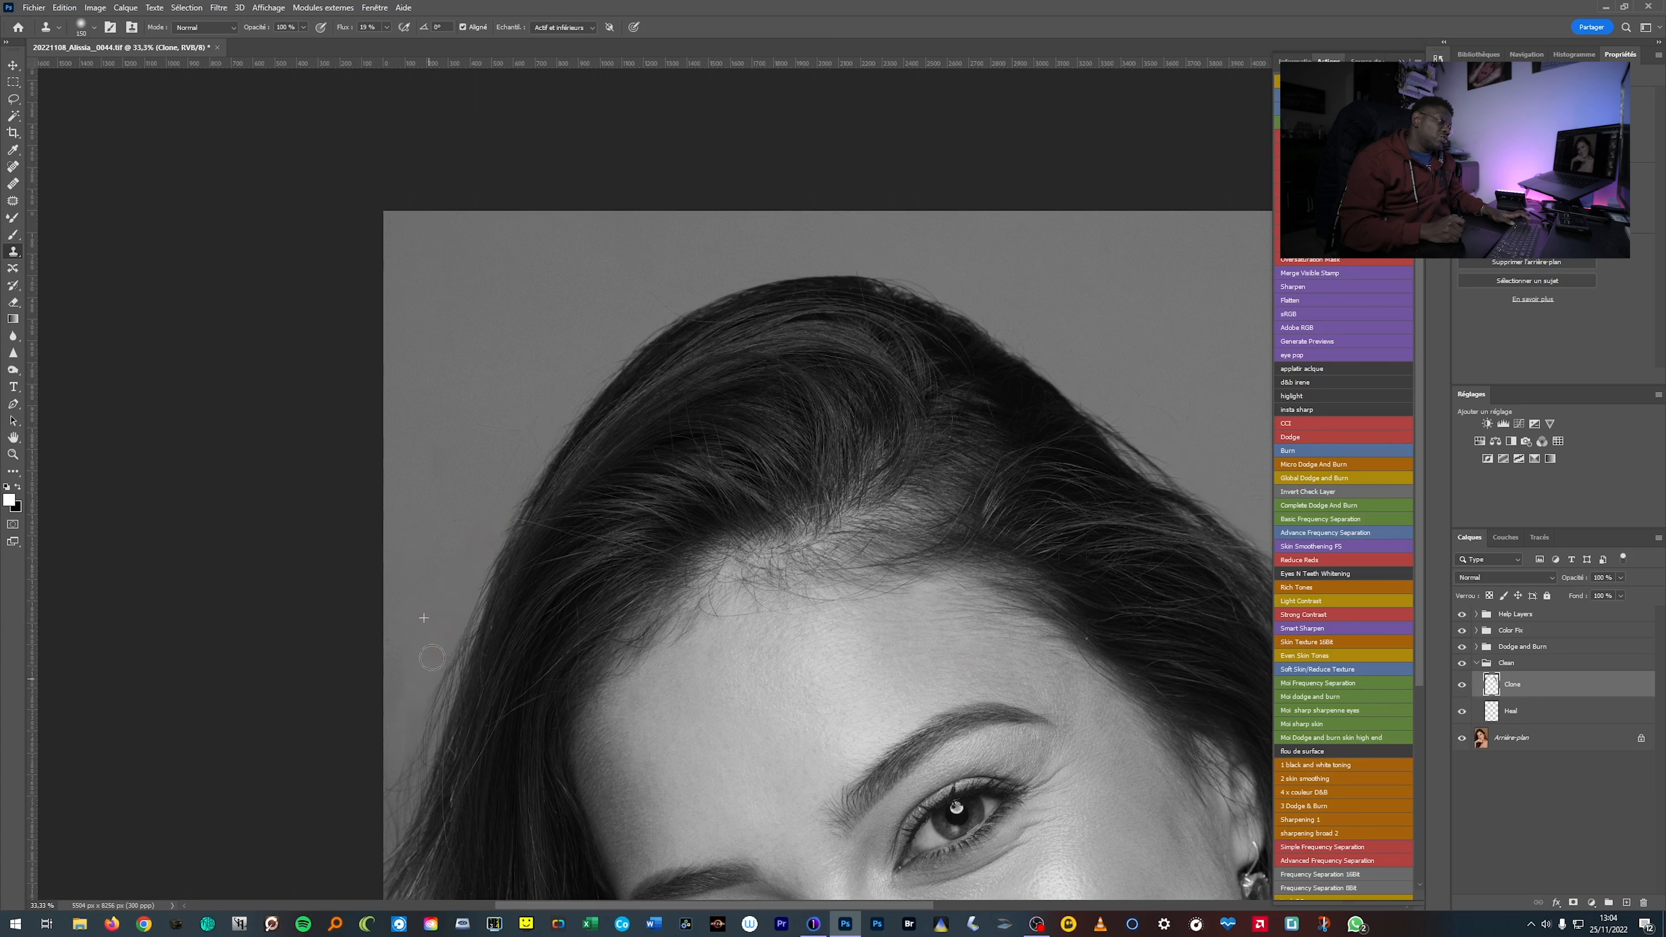
pyautogui.keyDown('alt'); pyautogui.click(410, 703); pyautogui.keyUp('alt')
pyautogui.moveTo(408, 768)
pyautogui.mouseDown()
pyautogui.moveTo(407, 729)
pyautogui.moveTo(390, 829)
pyautogui.moveTo(414, 712)
pyautogui.moveTo(392, 830)
pyautogui.mouseUp()
pyautogui.keyDown('alt'); pyautogui.click(404, 728); pyautogui.keyUp('alt')
pyautogui.keyDown('alt'); pyautogui.click(405, 731); pyautogui.keyUp('alt')
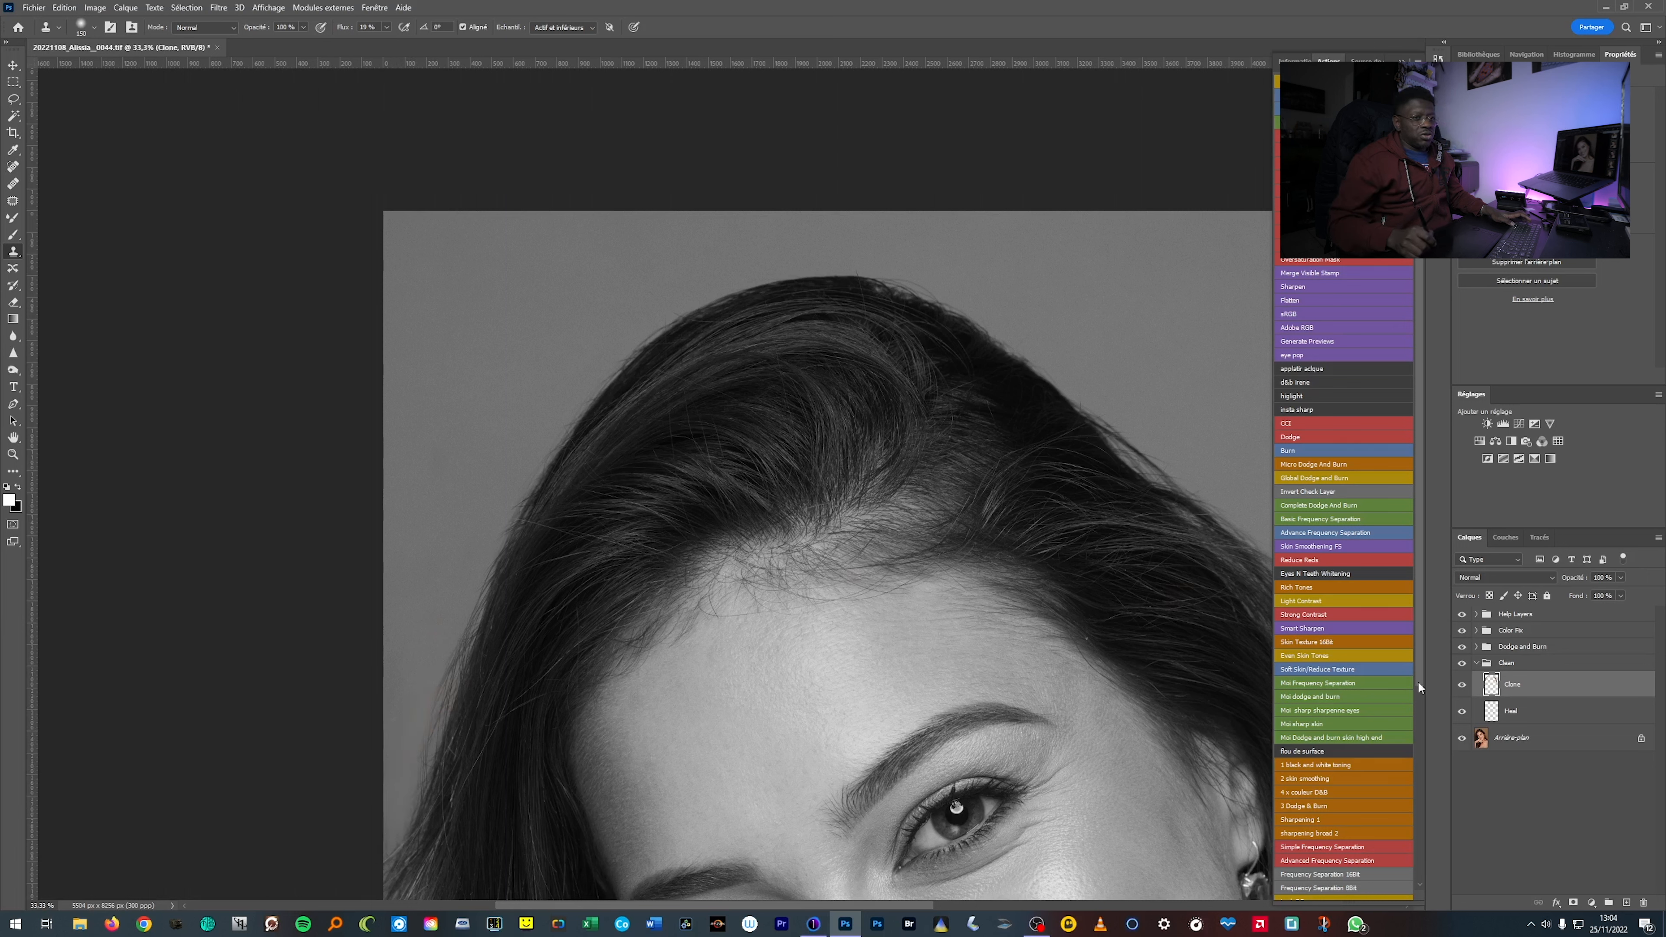
# Select the Eraser tool and toggle the Clone layer's visibility to compare the whole portrait with and without the hair cleanup.
pyautogui.hotkey('ctrl', '-')
pyautogui.hotkey('ctrl', '-')
pyautogui.hotkey('ctrl', '-')
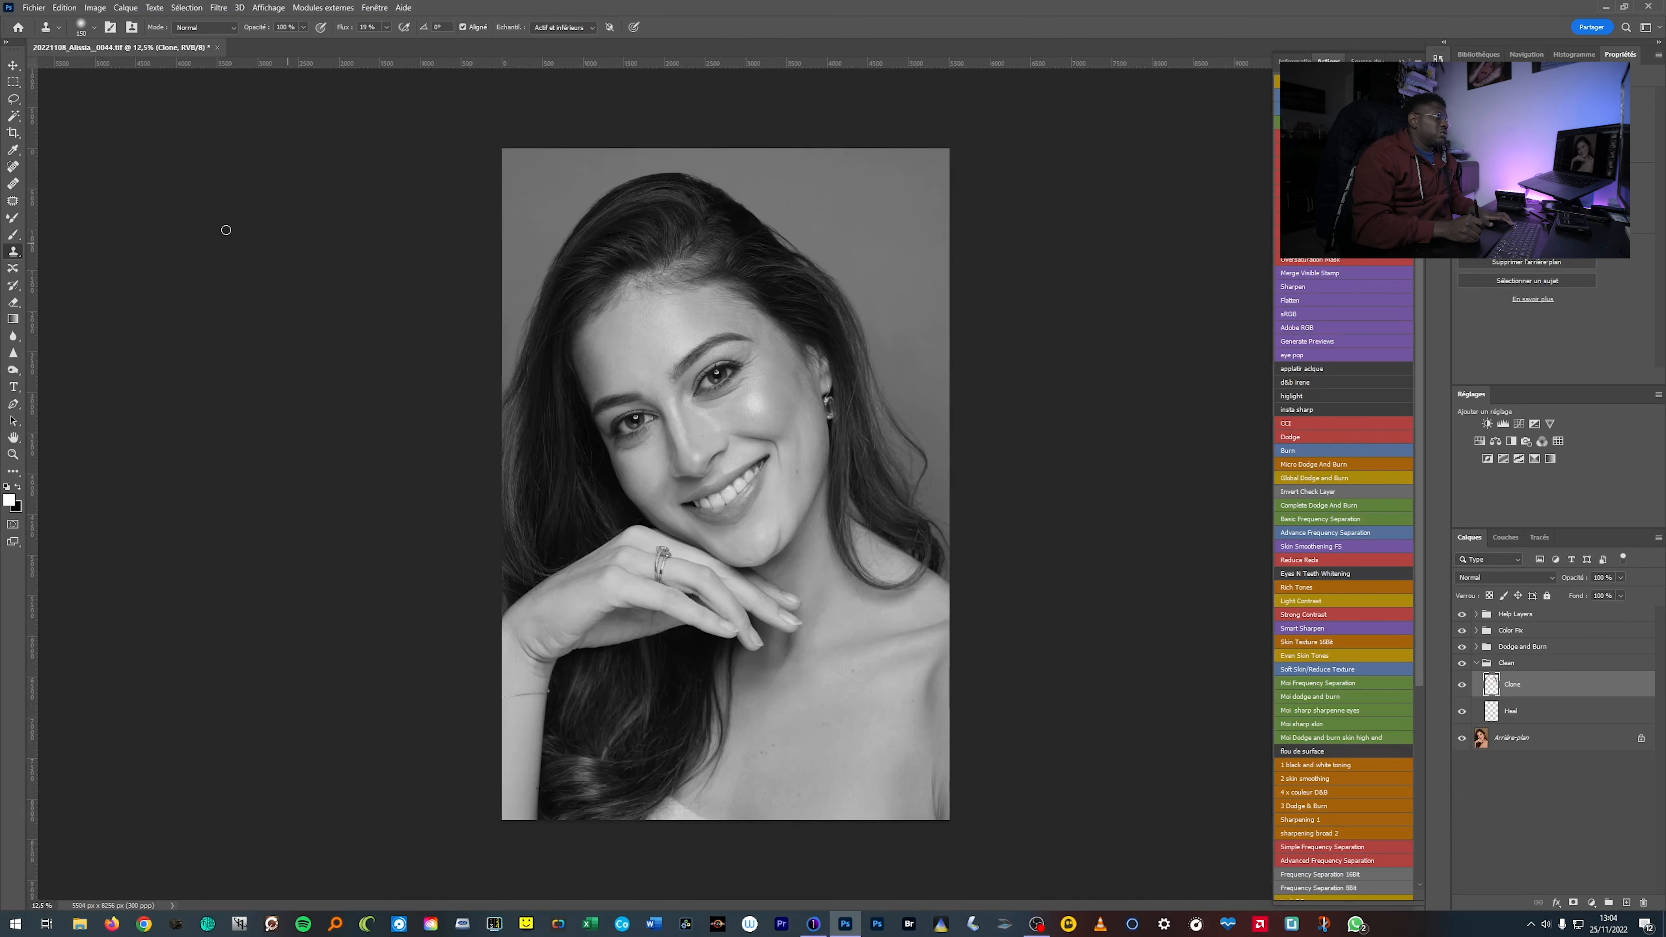
pyautogui.click(14, 302)
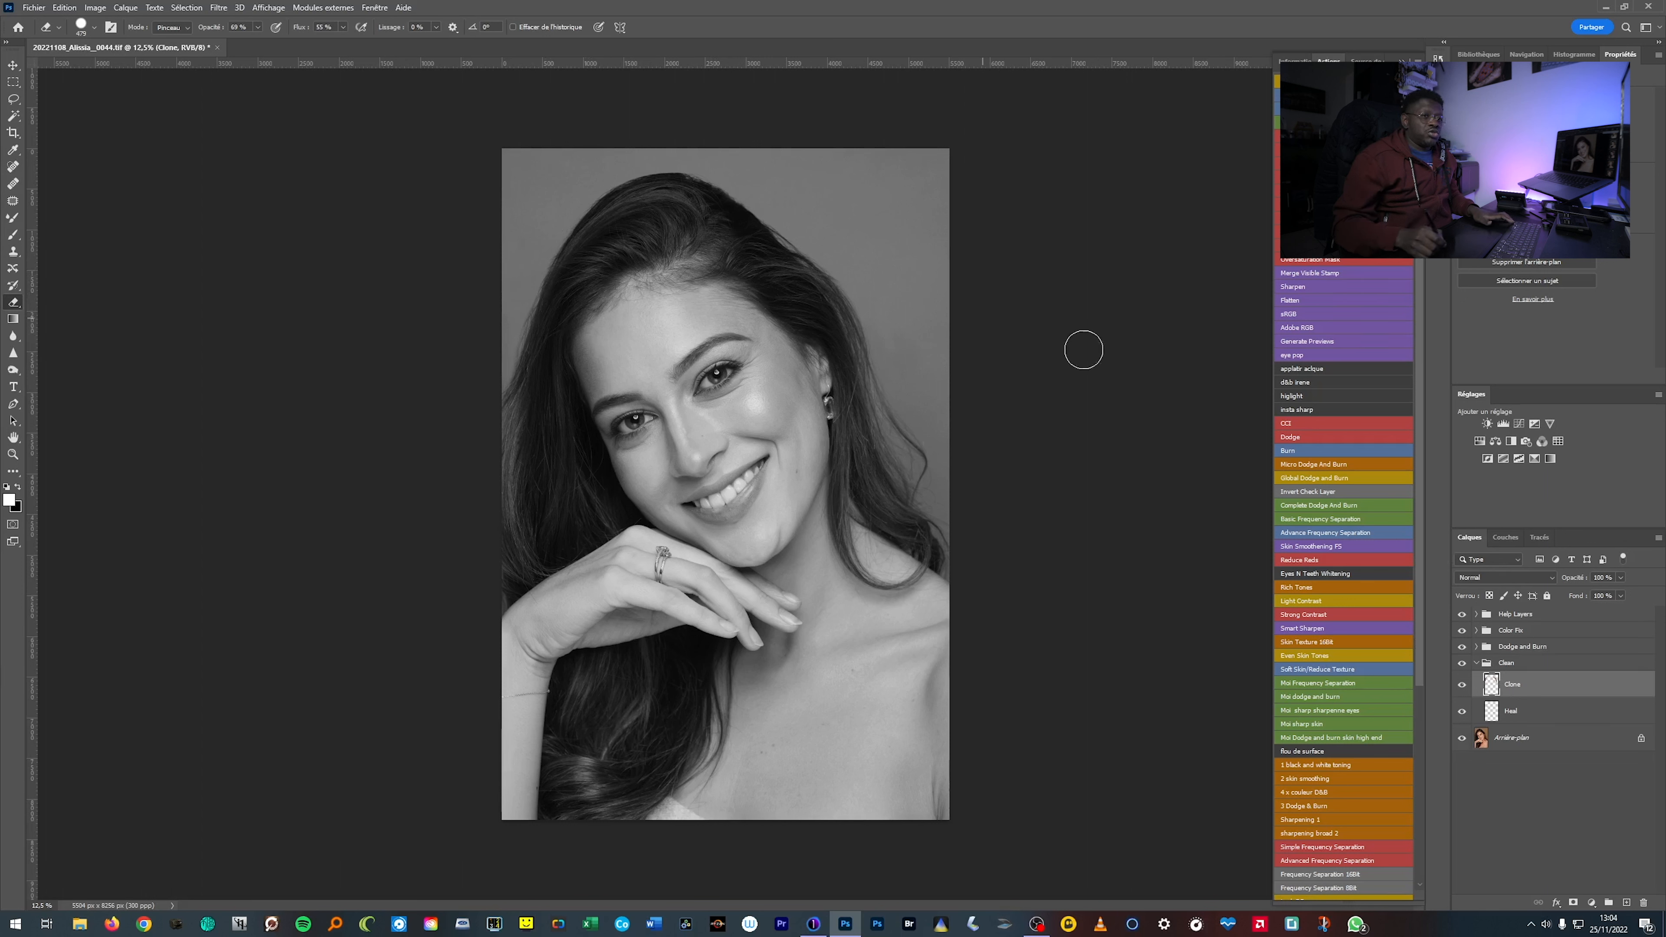
pyautogui.click(1463, 685)
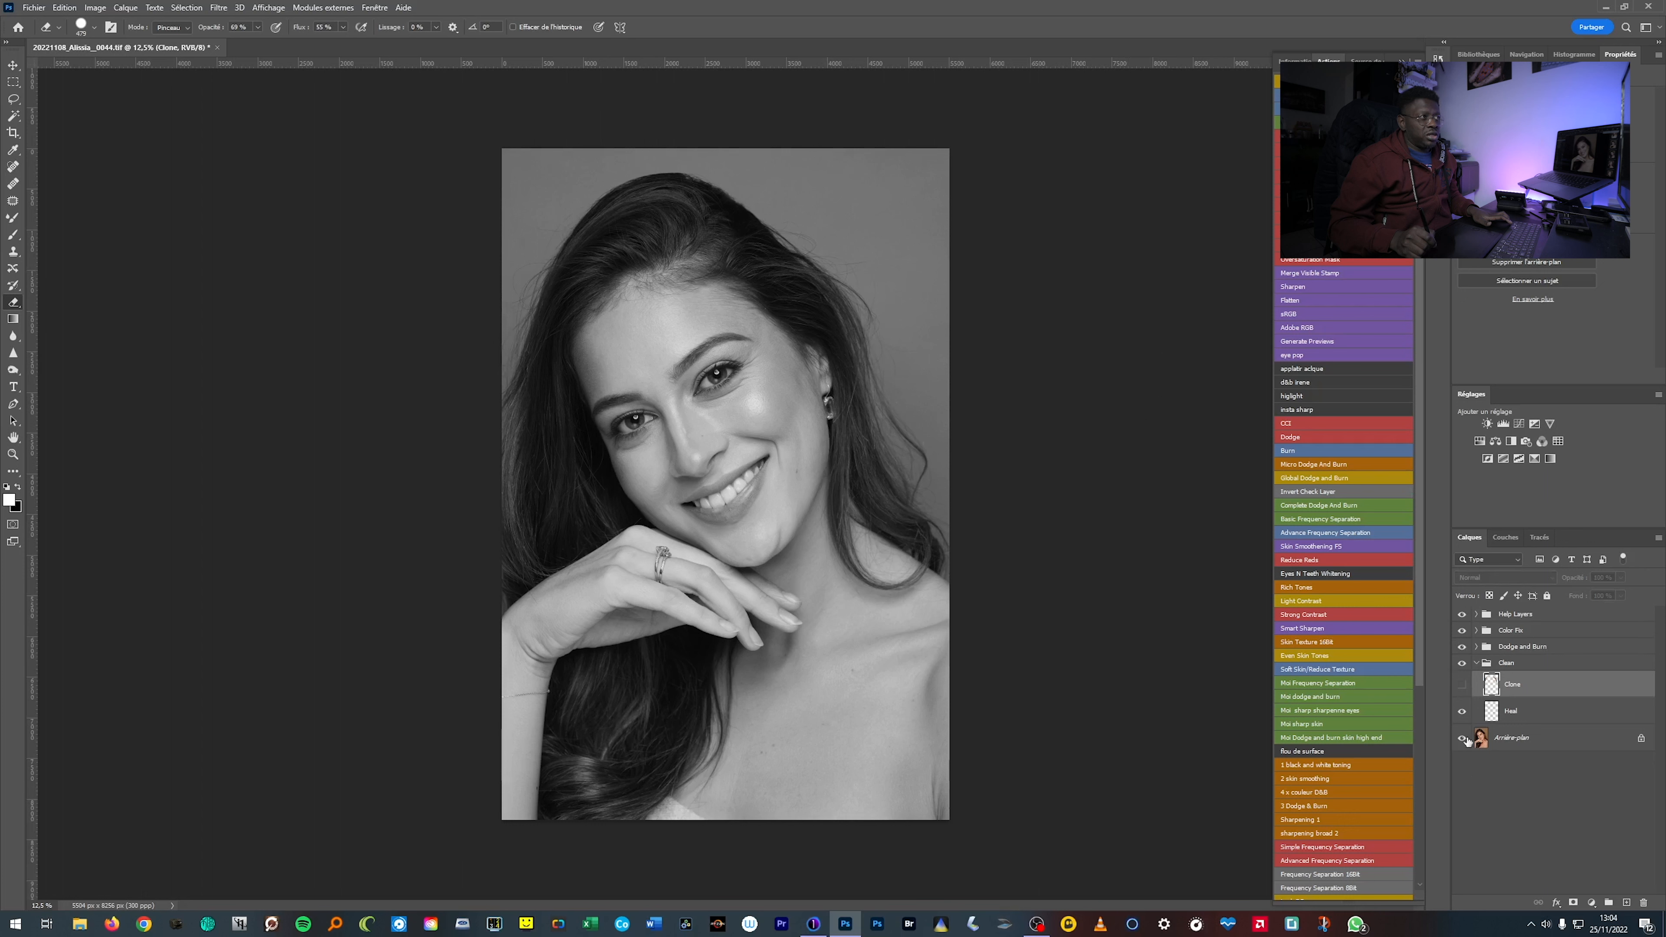
pyautogui.click(1463, 686)
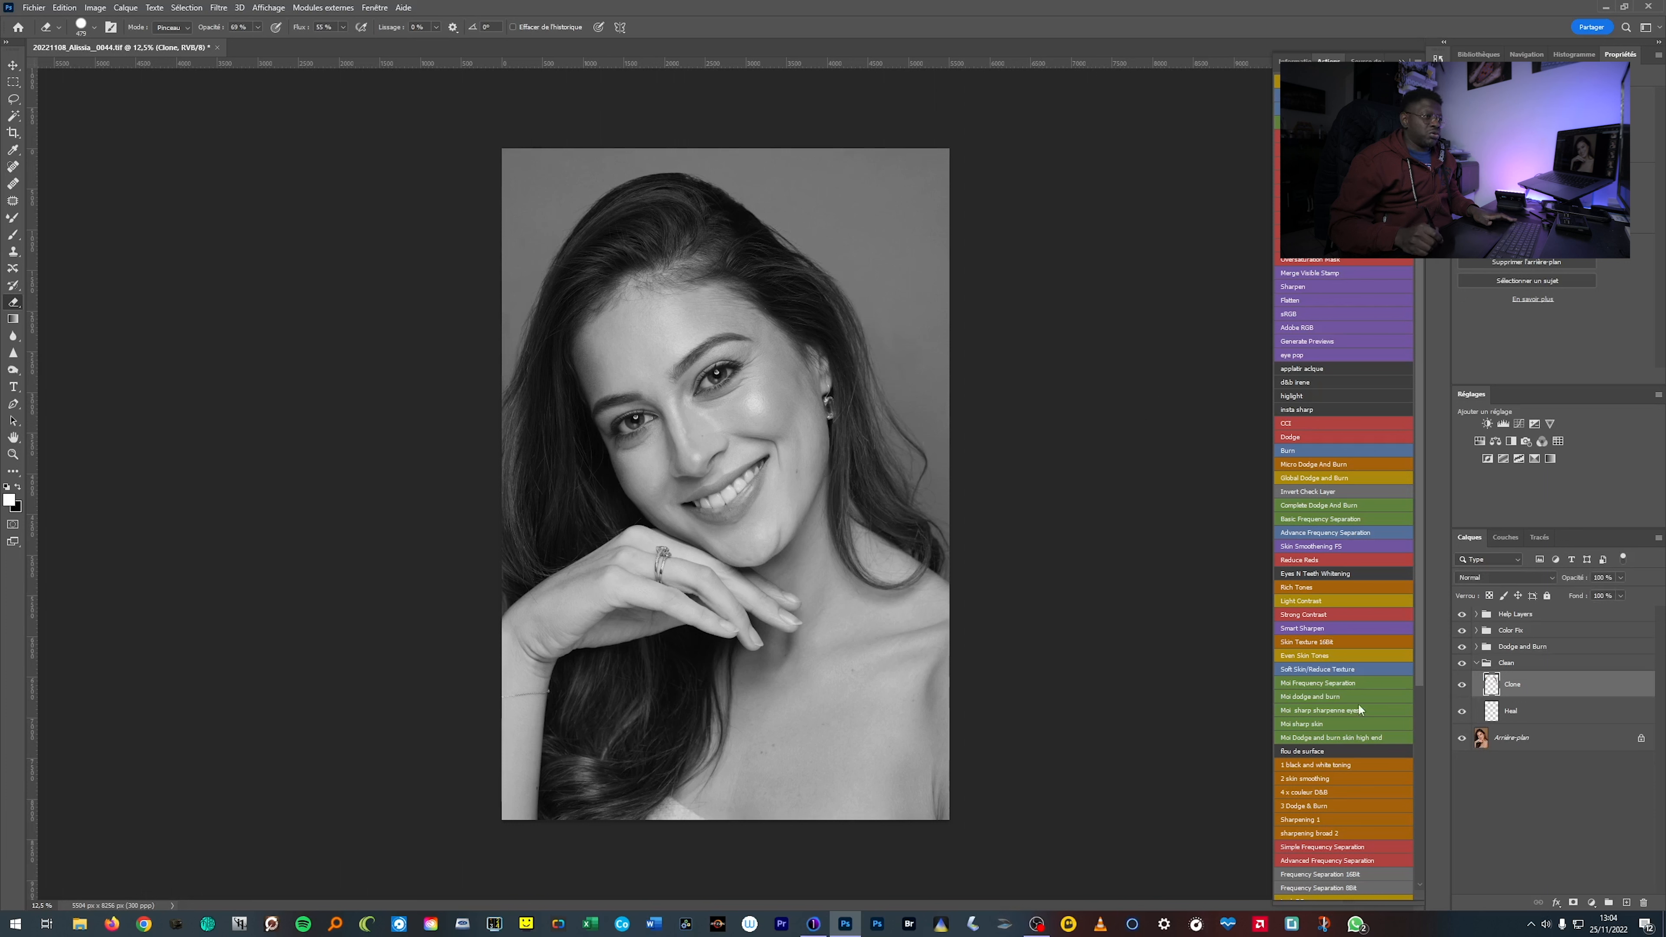
# Make the Heal layer active and use the Healing Brush to remove the moles on the chest.
pyautogui.click(1490, 716)
pyautogui.press('j')
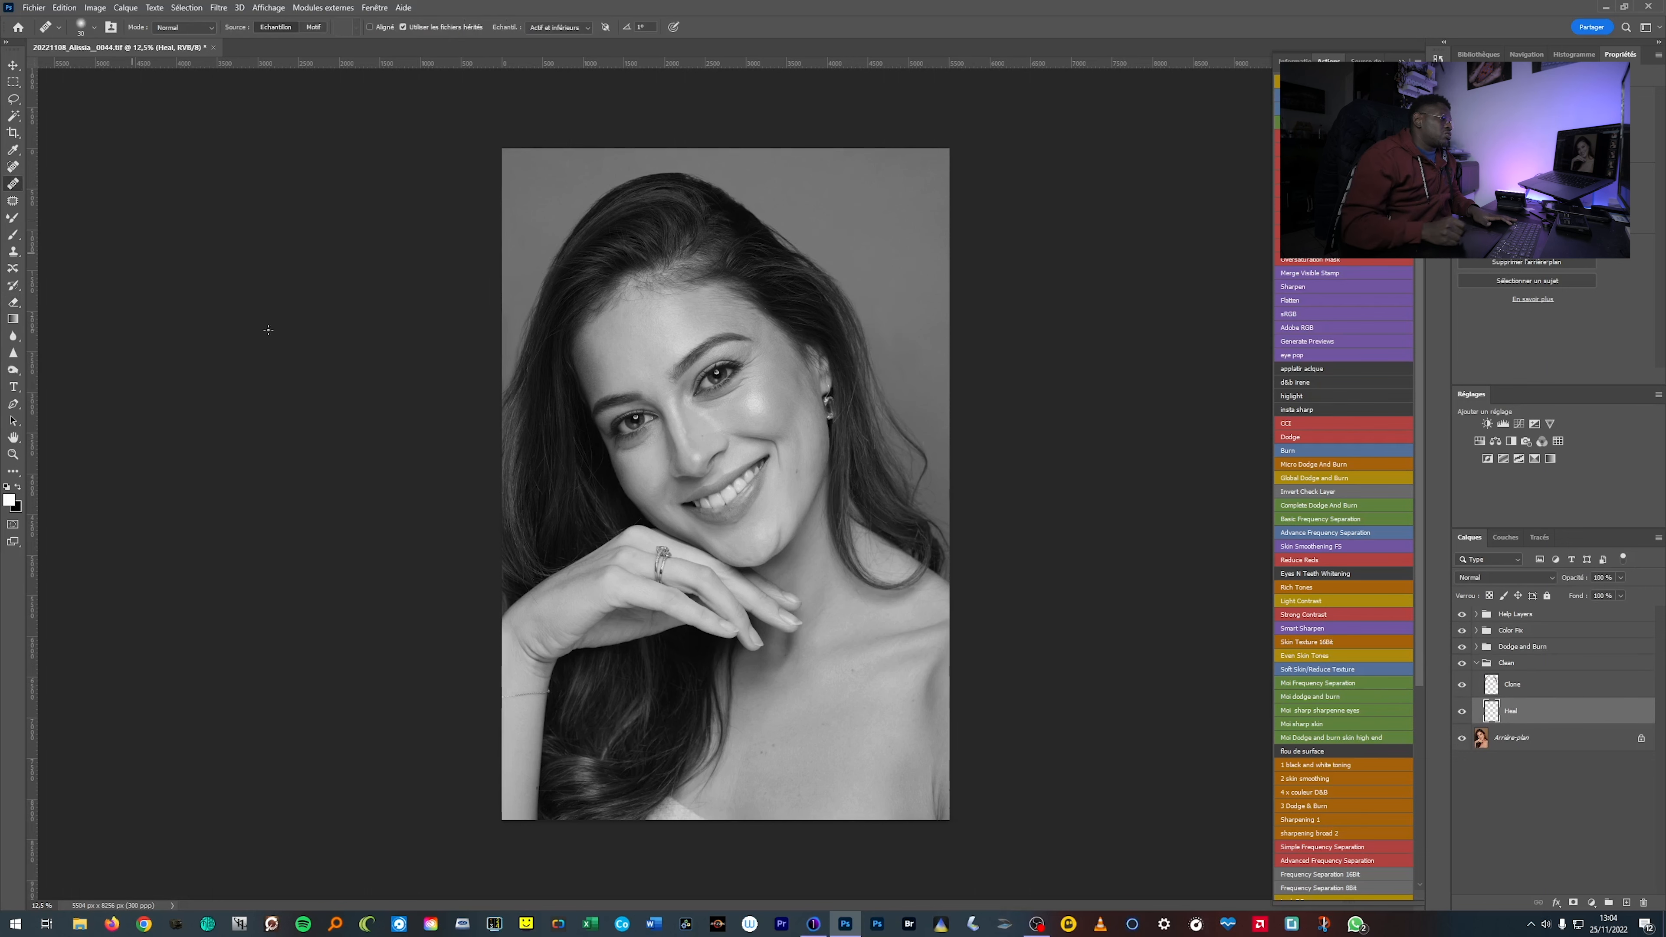
pyautogui.scroll(3, 769, 726)
pyautogui.scroll(-3, 787, 623)
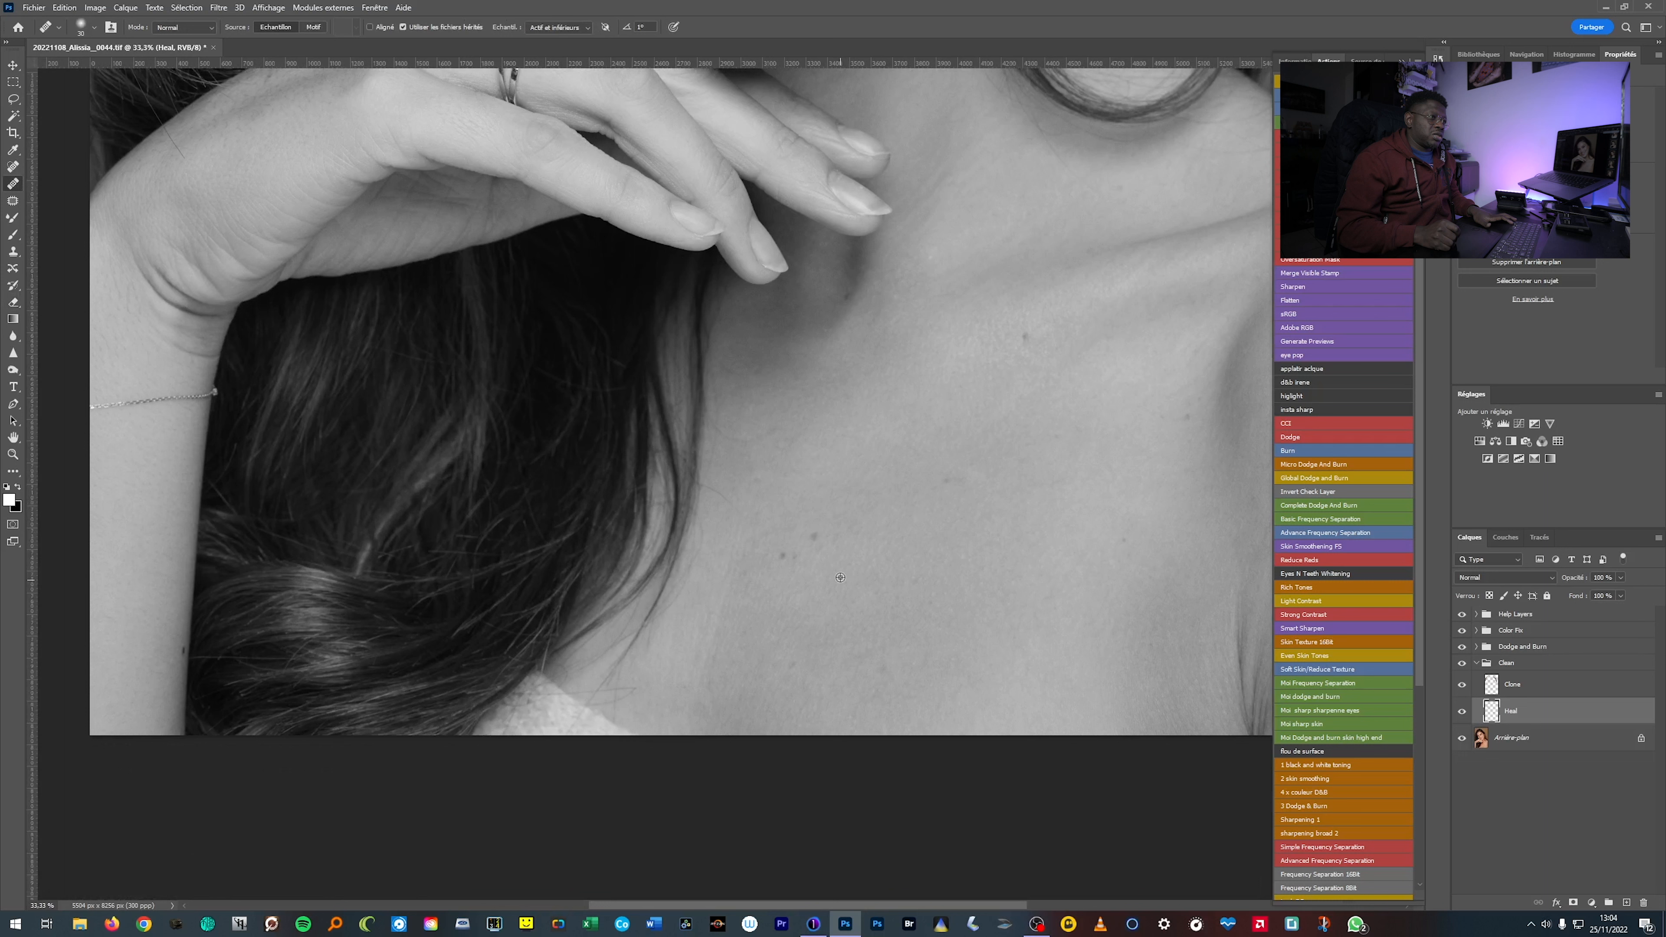
pyautogui.moveTo(813, 574); pyautogui.dragTo(820, 576)
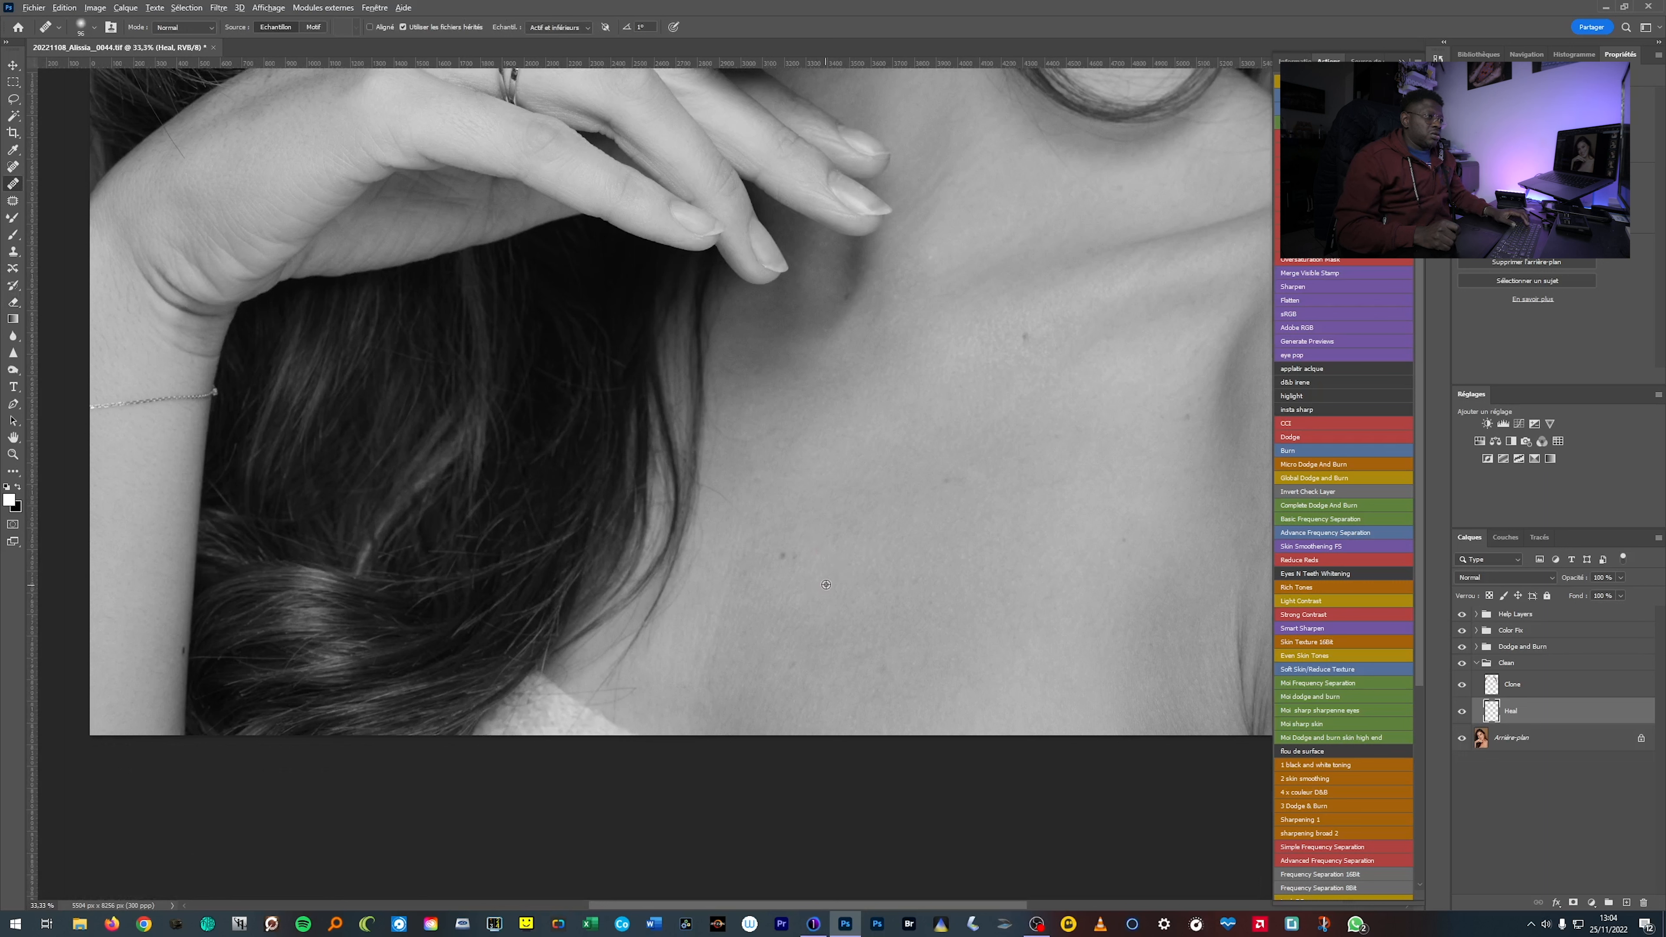
pyautogui.keyDown('alt'); pyautogui.click(828, 583); pyautogui.keyUp('alt')
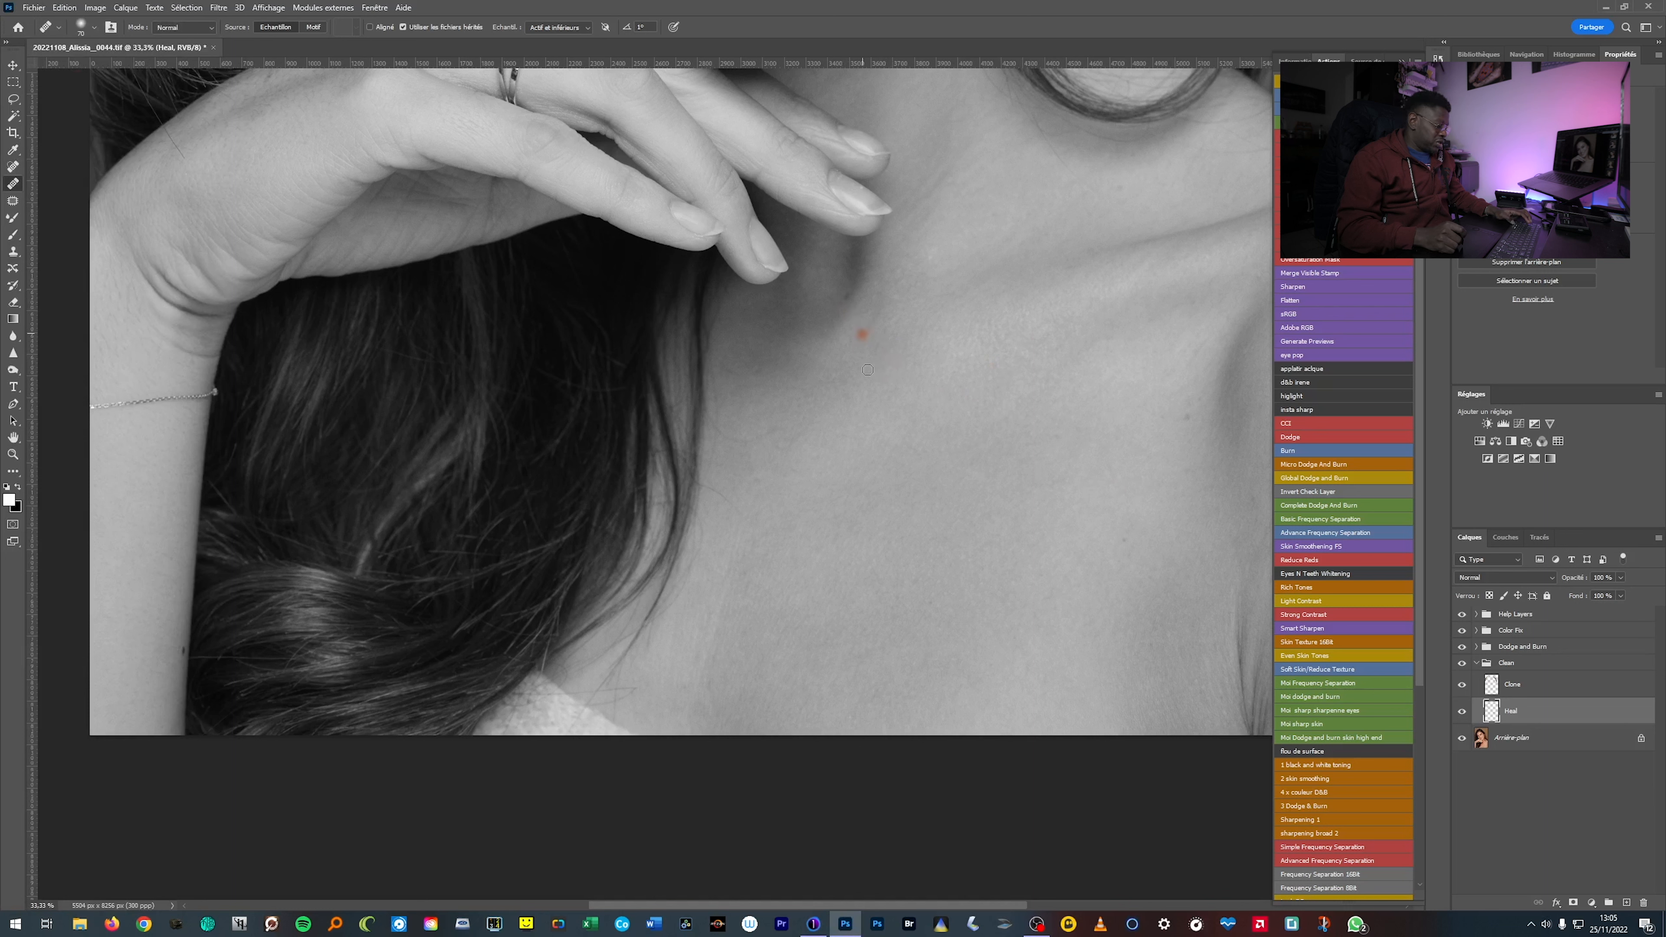
# Sample clean chest skin and heal the shadowed skin just below the fingertips.
pyautogui.keyDown('alt'); pyautogui.click(866, 331); pyautogui.keyUp('alt')
pyautogui.click(847, 296)
pyautogui.click(863, 315)
pyautogui.click(848, 299)
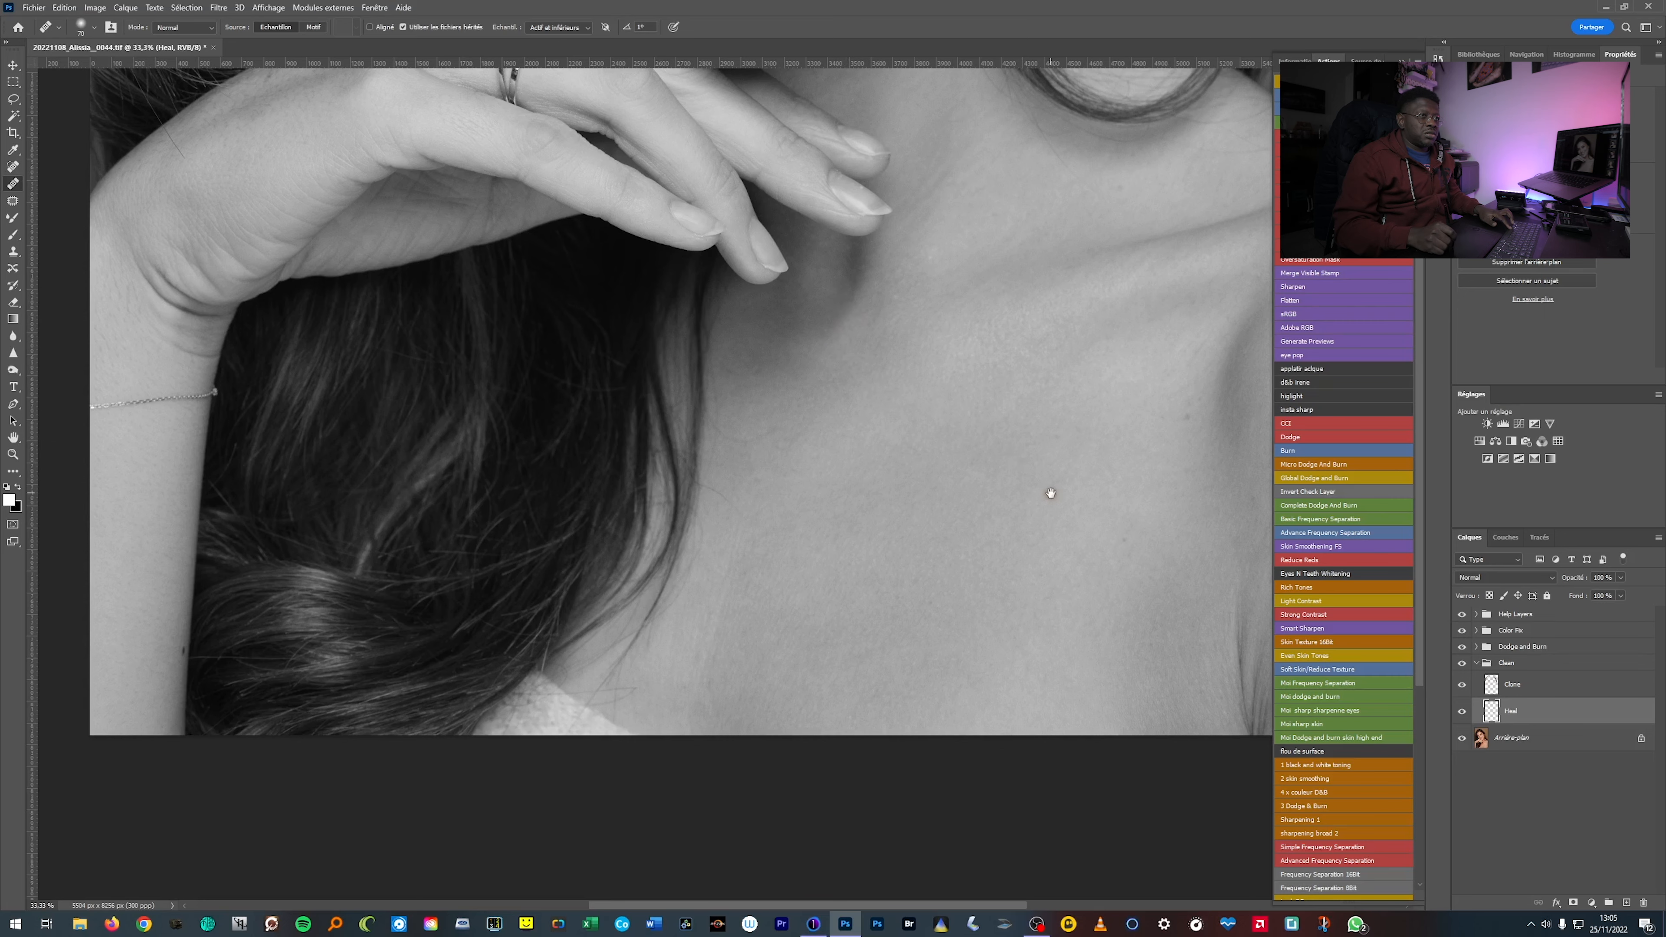
# Make the Clone layer active and use the Clone Stamp to cover the loose hair strand ends on the chest with sampled skin.
pyautogui.moveTo(1056, 490); pyautogui.dragTo(799, 492)
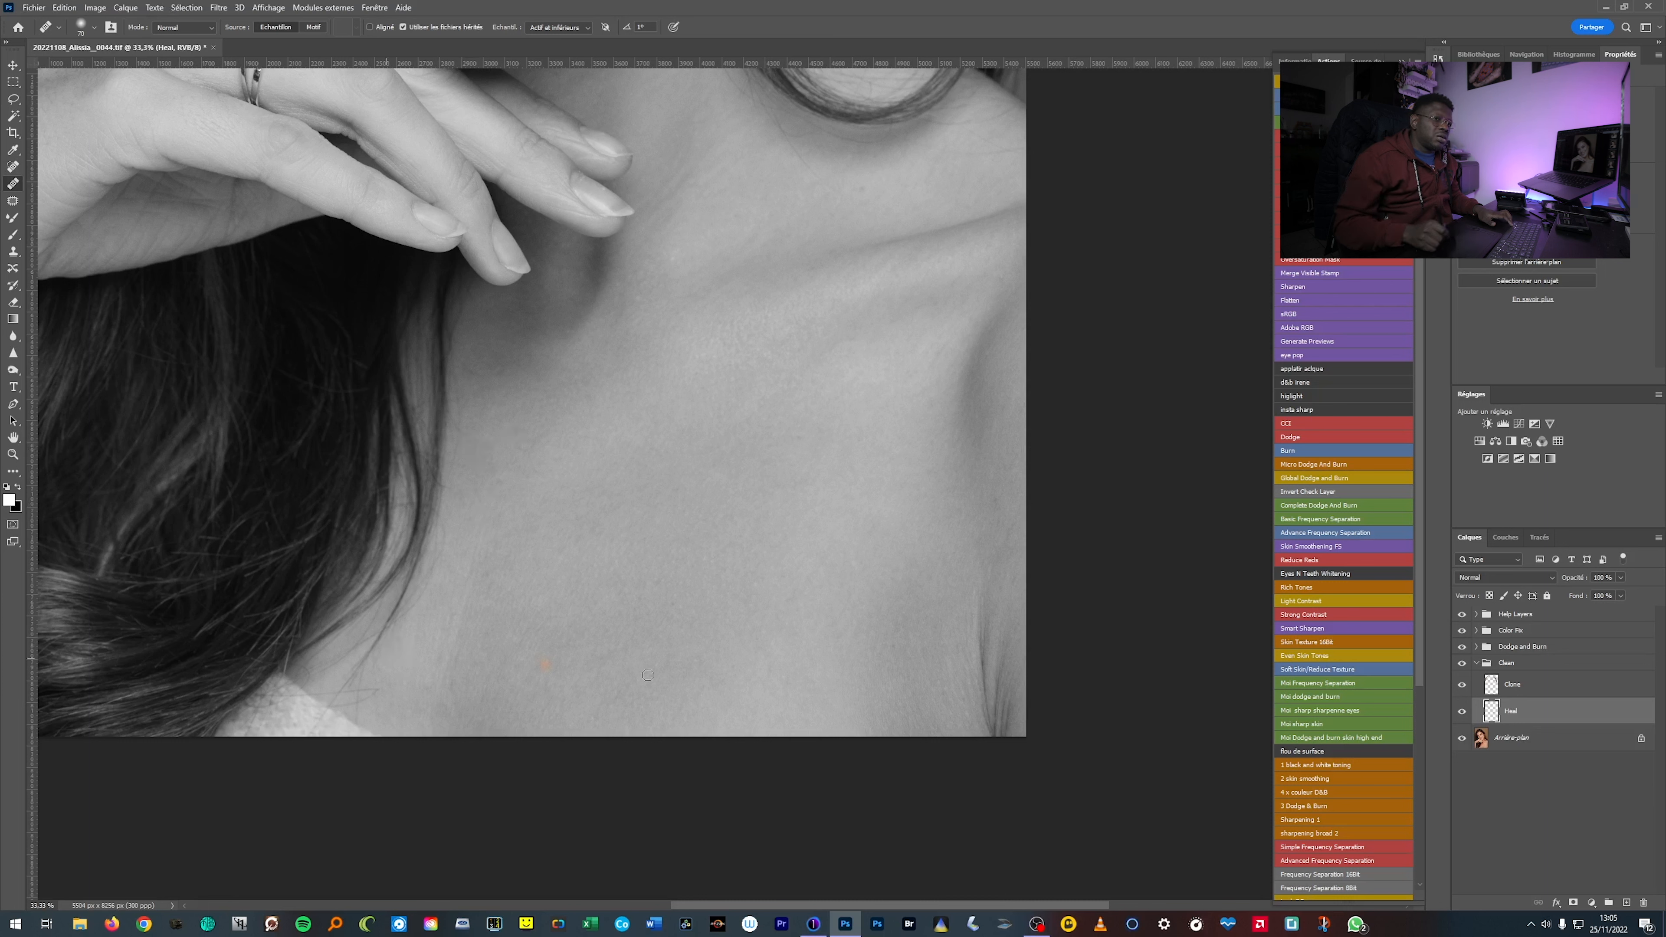
pyautogui.hotkey('alt', ']')
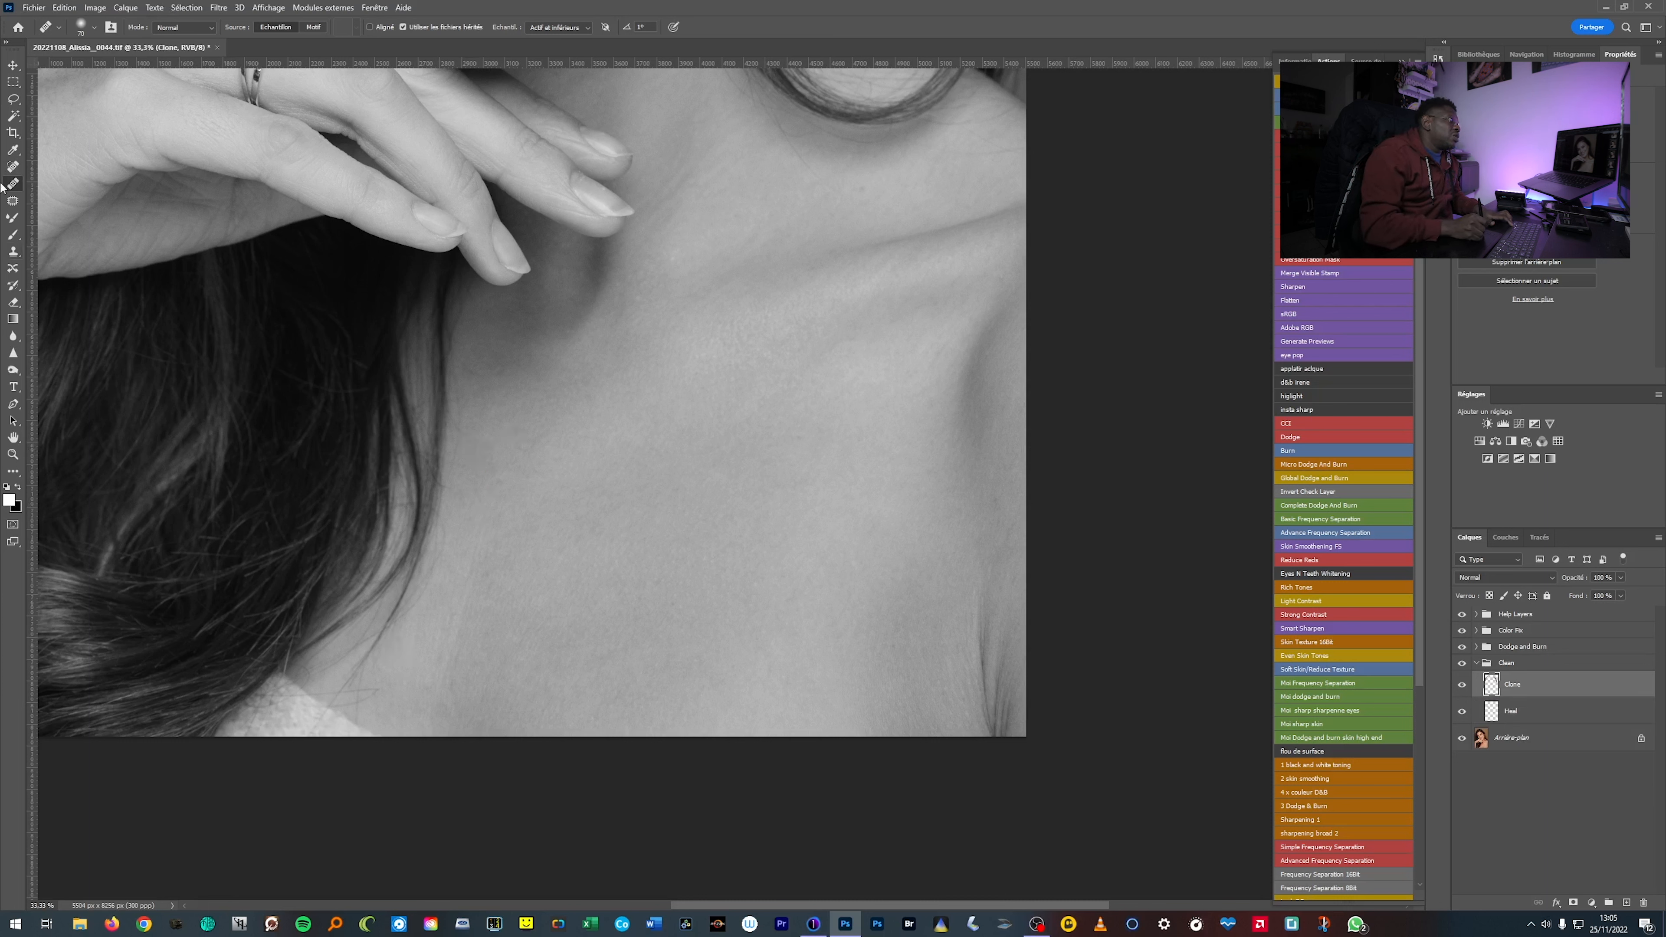
pyautogui.click(13, 251)
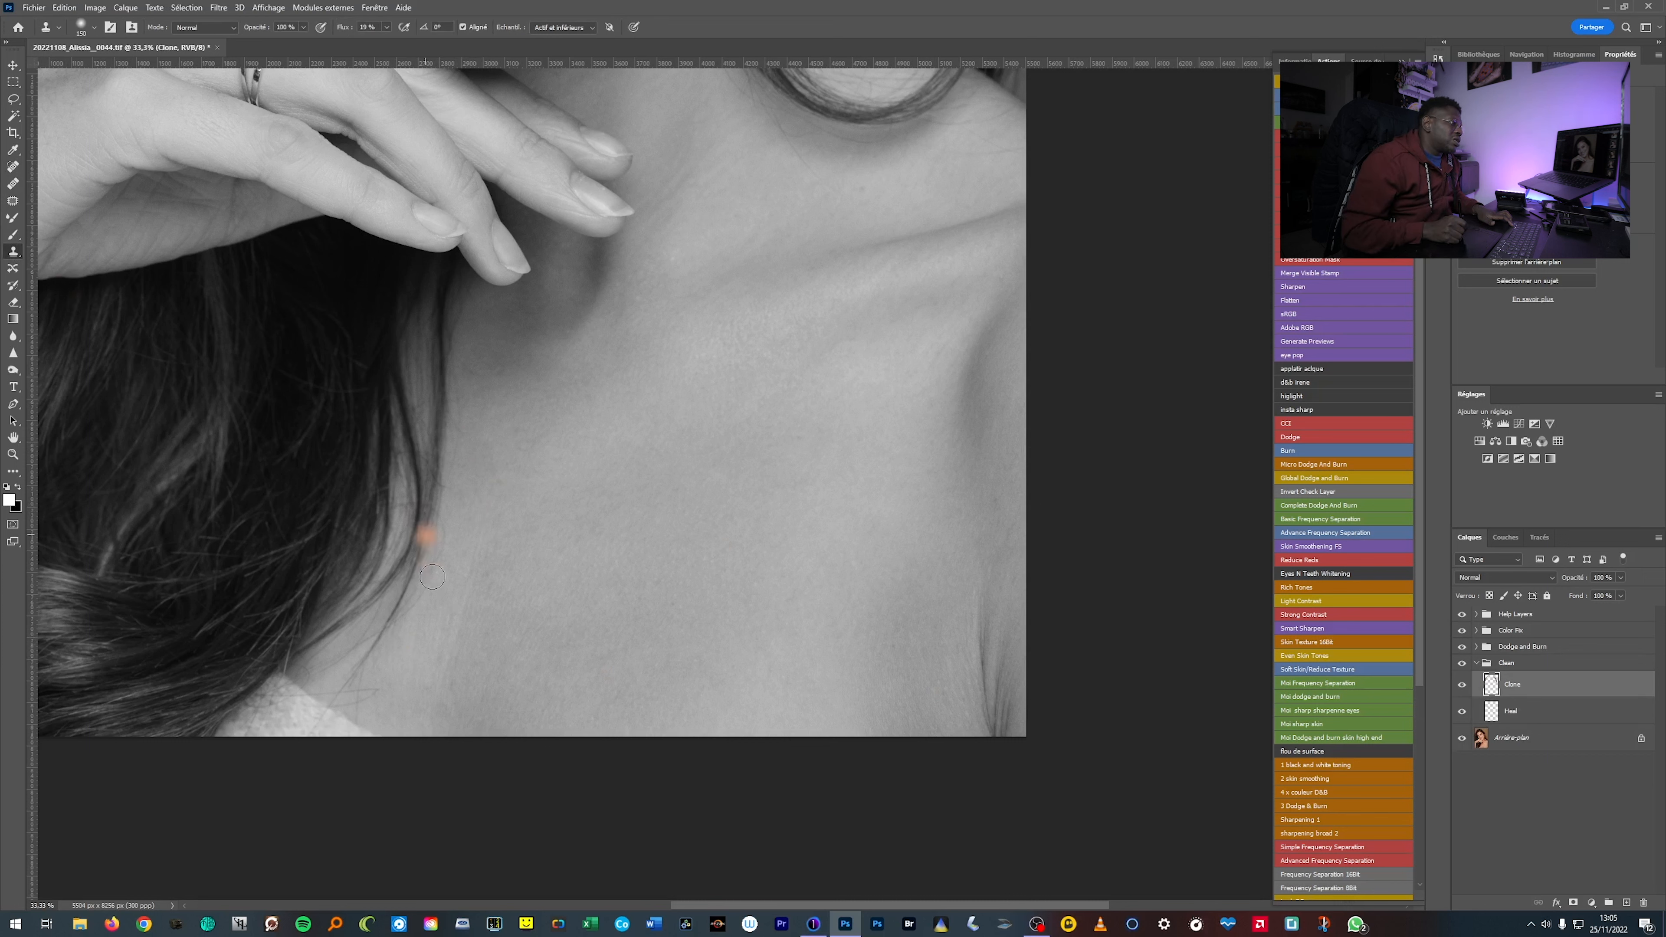
pyautogui.moveTo(412, 663); pyautogui.dragTo(376, 701)
pyautogui.keyDown('alt'); pyautogui.click(390, 695); pyautogui.keyUp('alt')
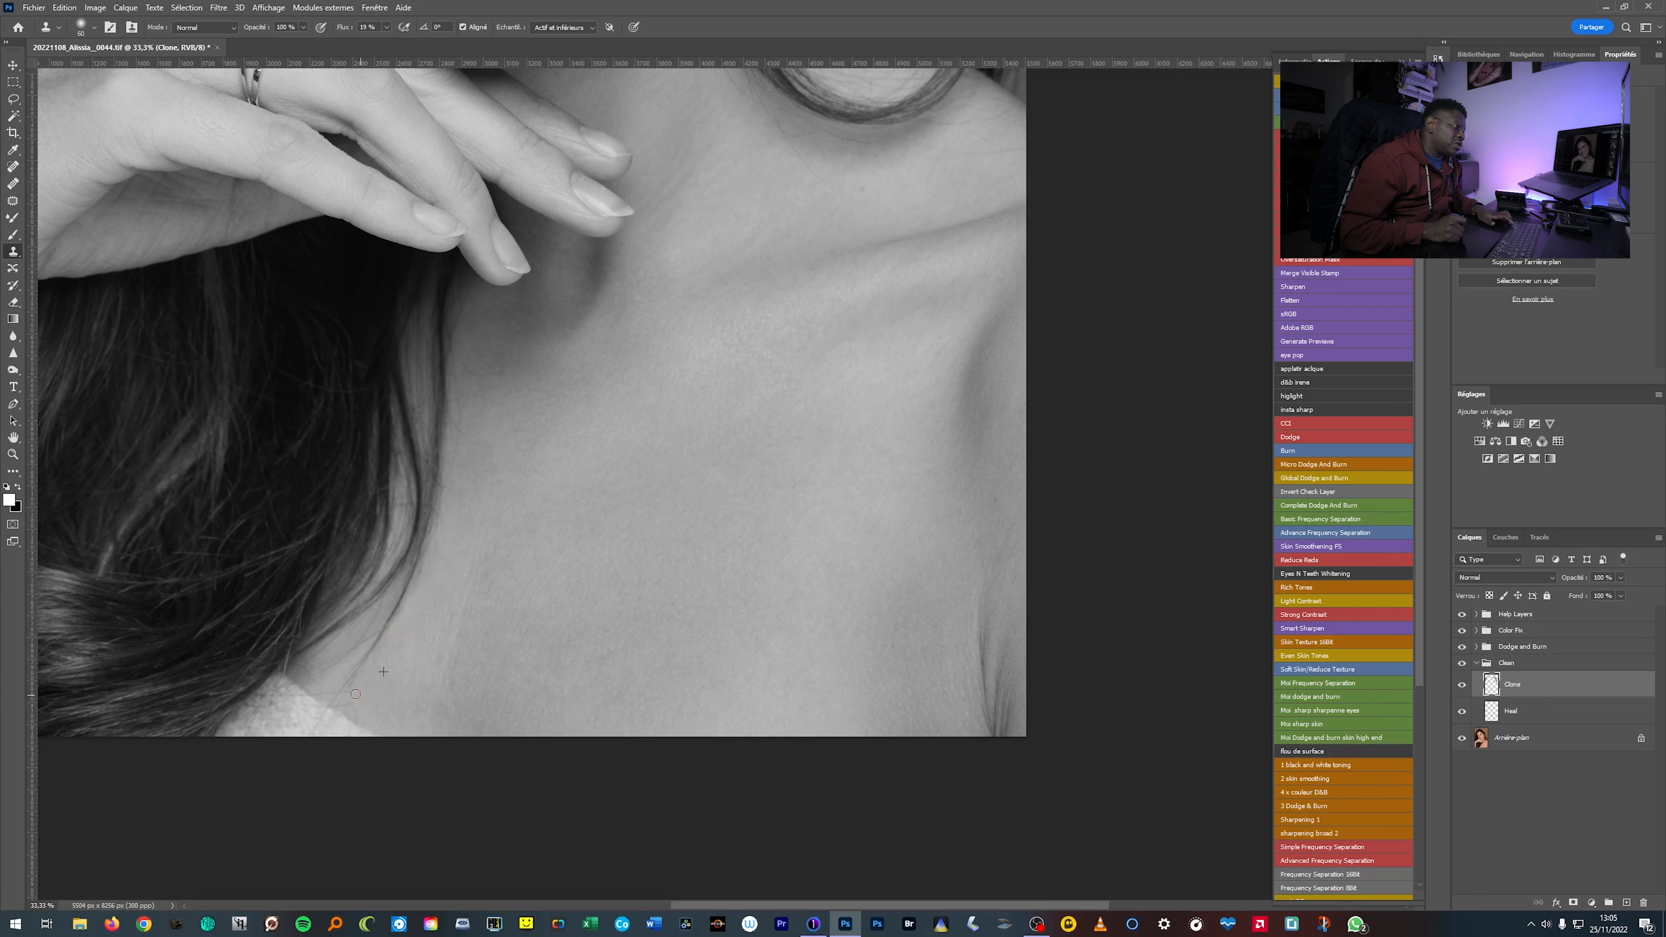
# Hide the Help Layers group to show the whole portrait in color, and collapse the Clean group.
pyautogui.hotkey('ctrl', '-')
pyautogui.hotkey('ctrl', '-')
pyautogui.hotkey('ctrl', '-')
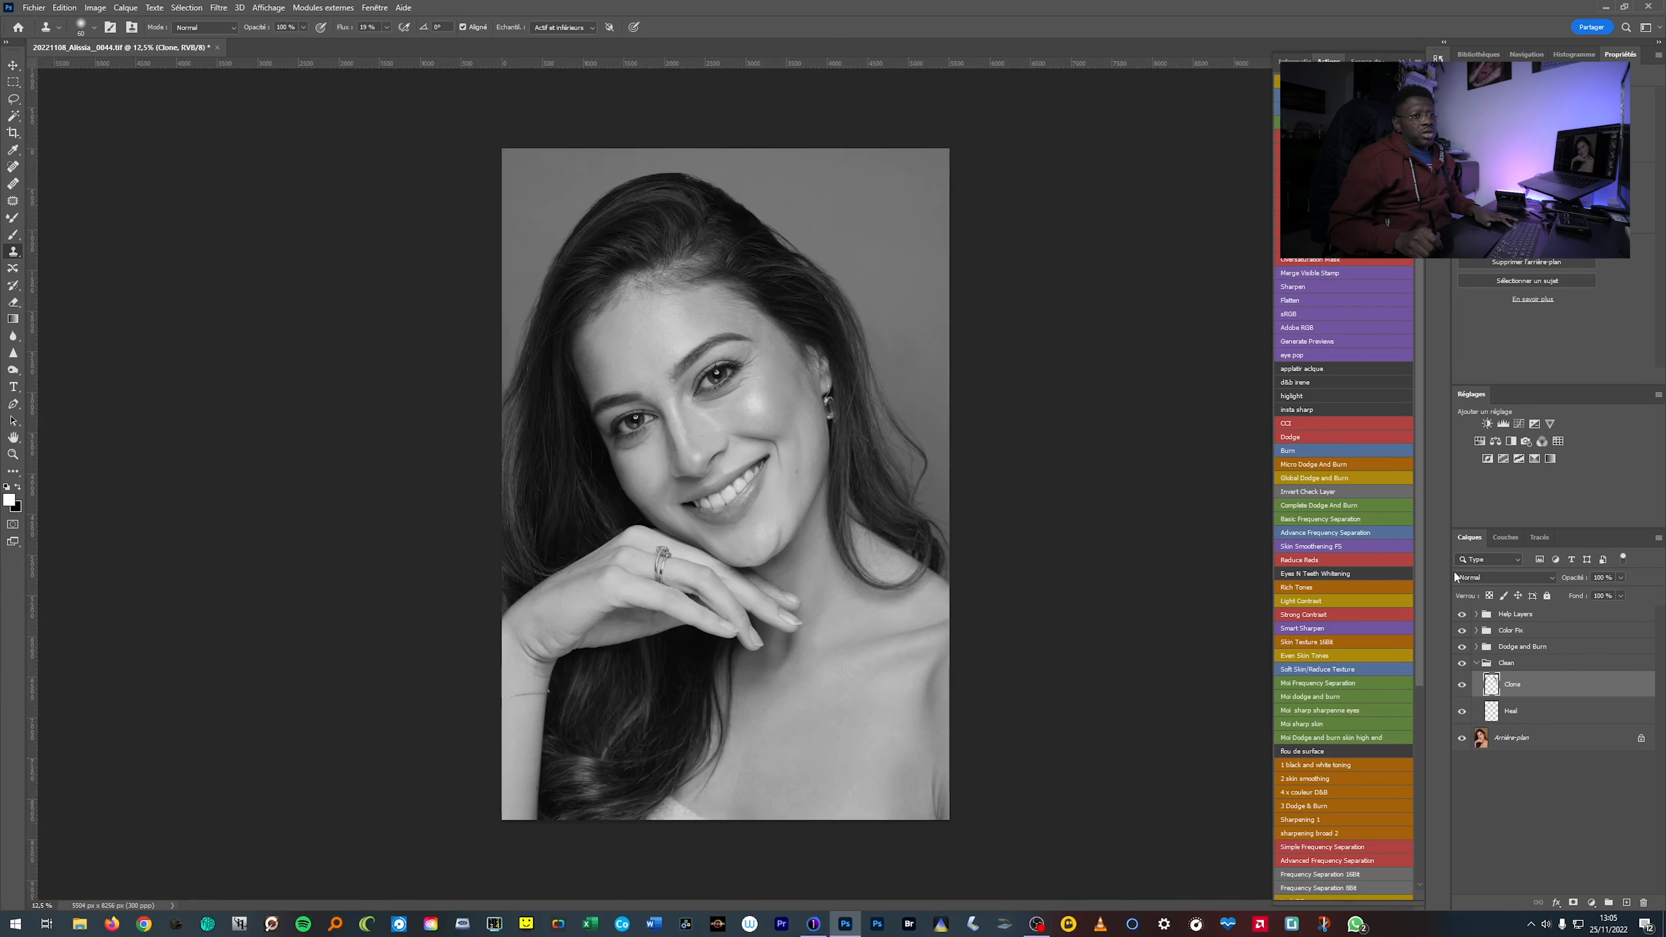
pyautogui.click(1462, 614)
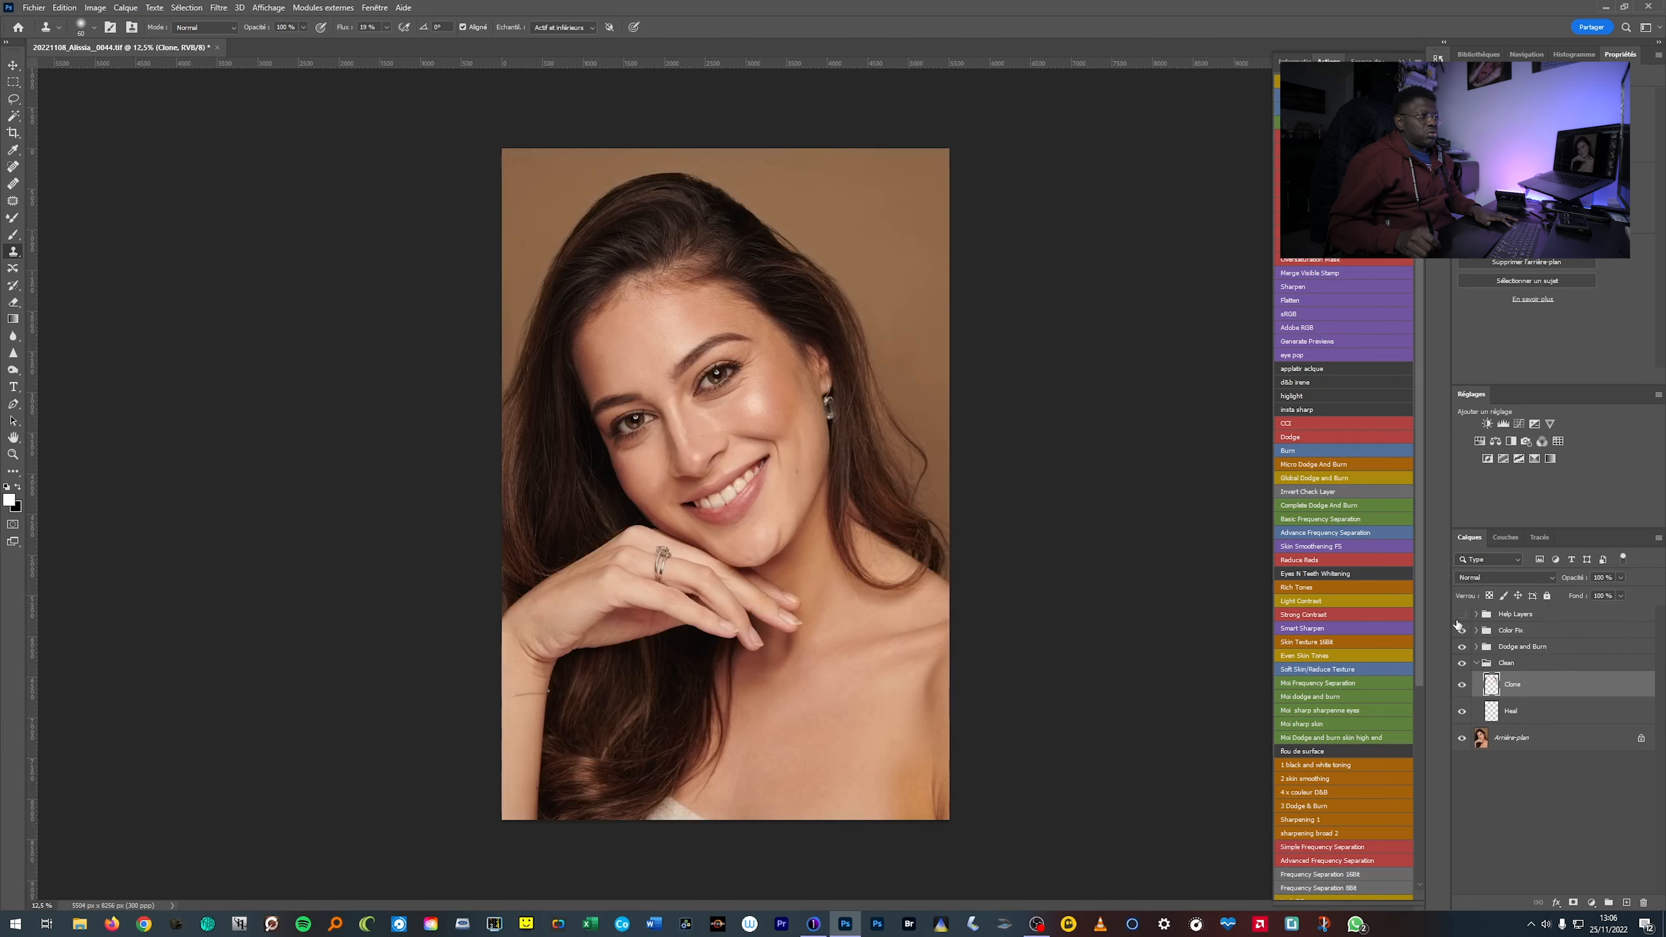
pyautogui.click(1476, 664)
# Toggle the Clean group's visibility to compare the portrait before and after healing and cloning, both full frame and close up.
pyautogui.click(1462, 664)
pyautogui.click(1463, 666)
pyautogui.click(1463, 664)
pyautogui.scroll(2, 1145, 564)
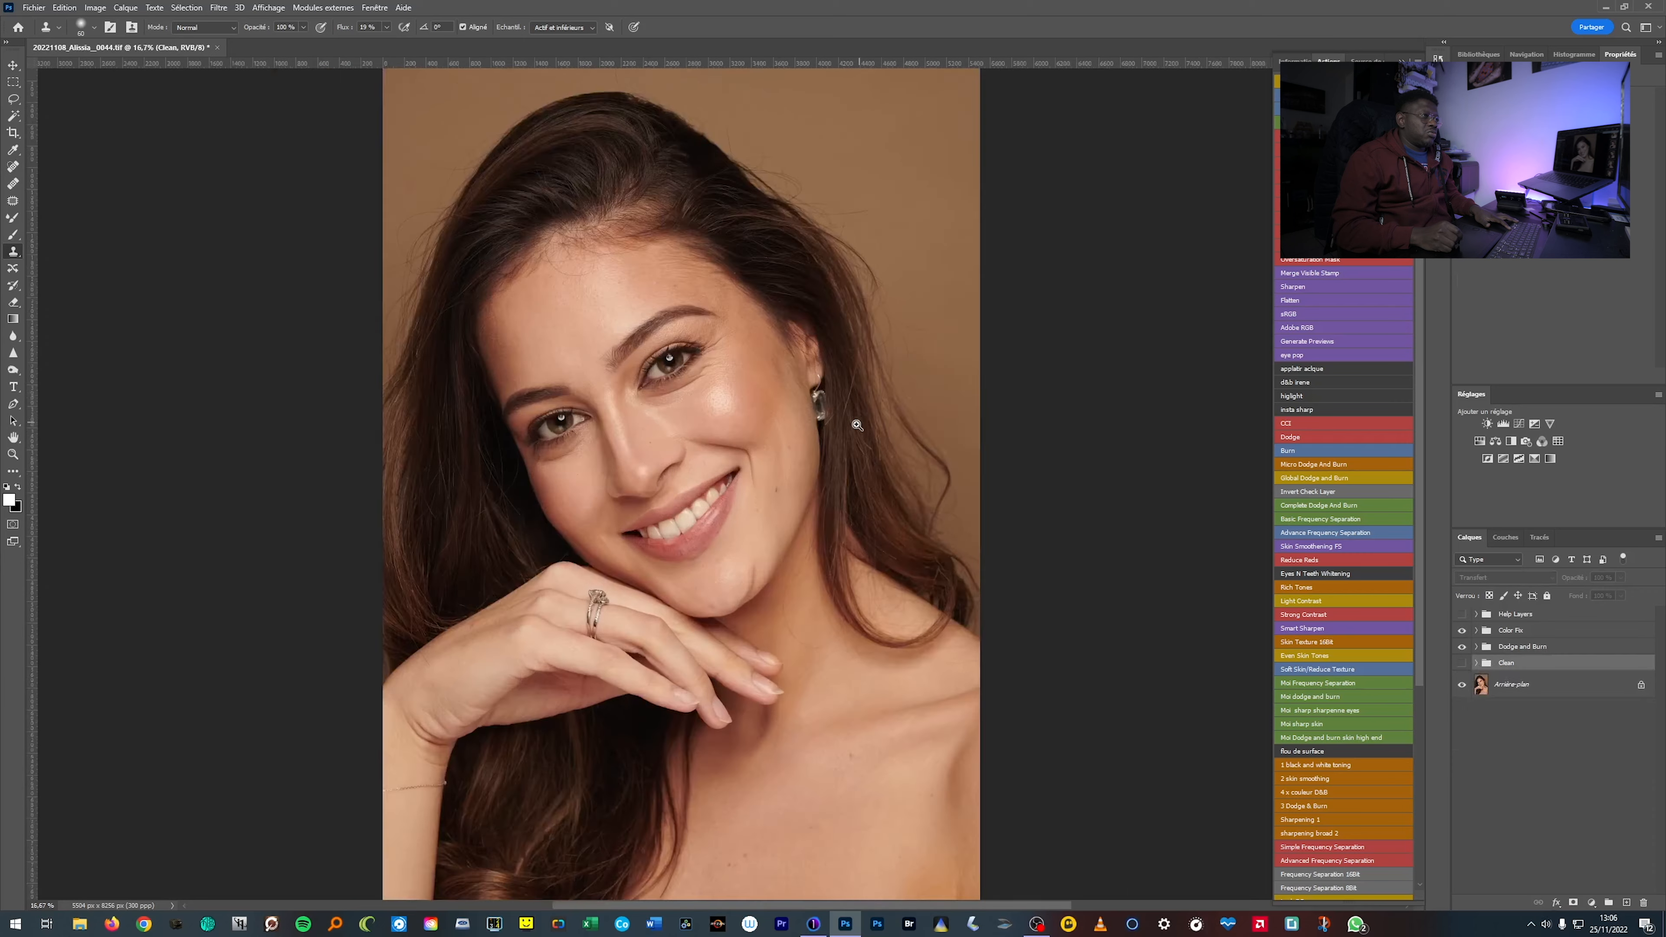
pyautogui.click(1462, 665)
pyautogui.click(1463, 666)
pyautogui.click(1462, 664)
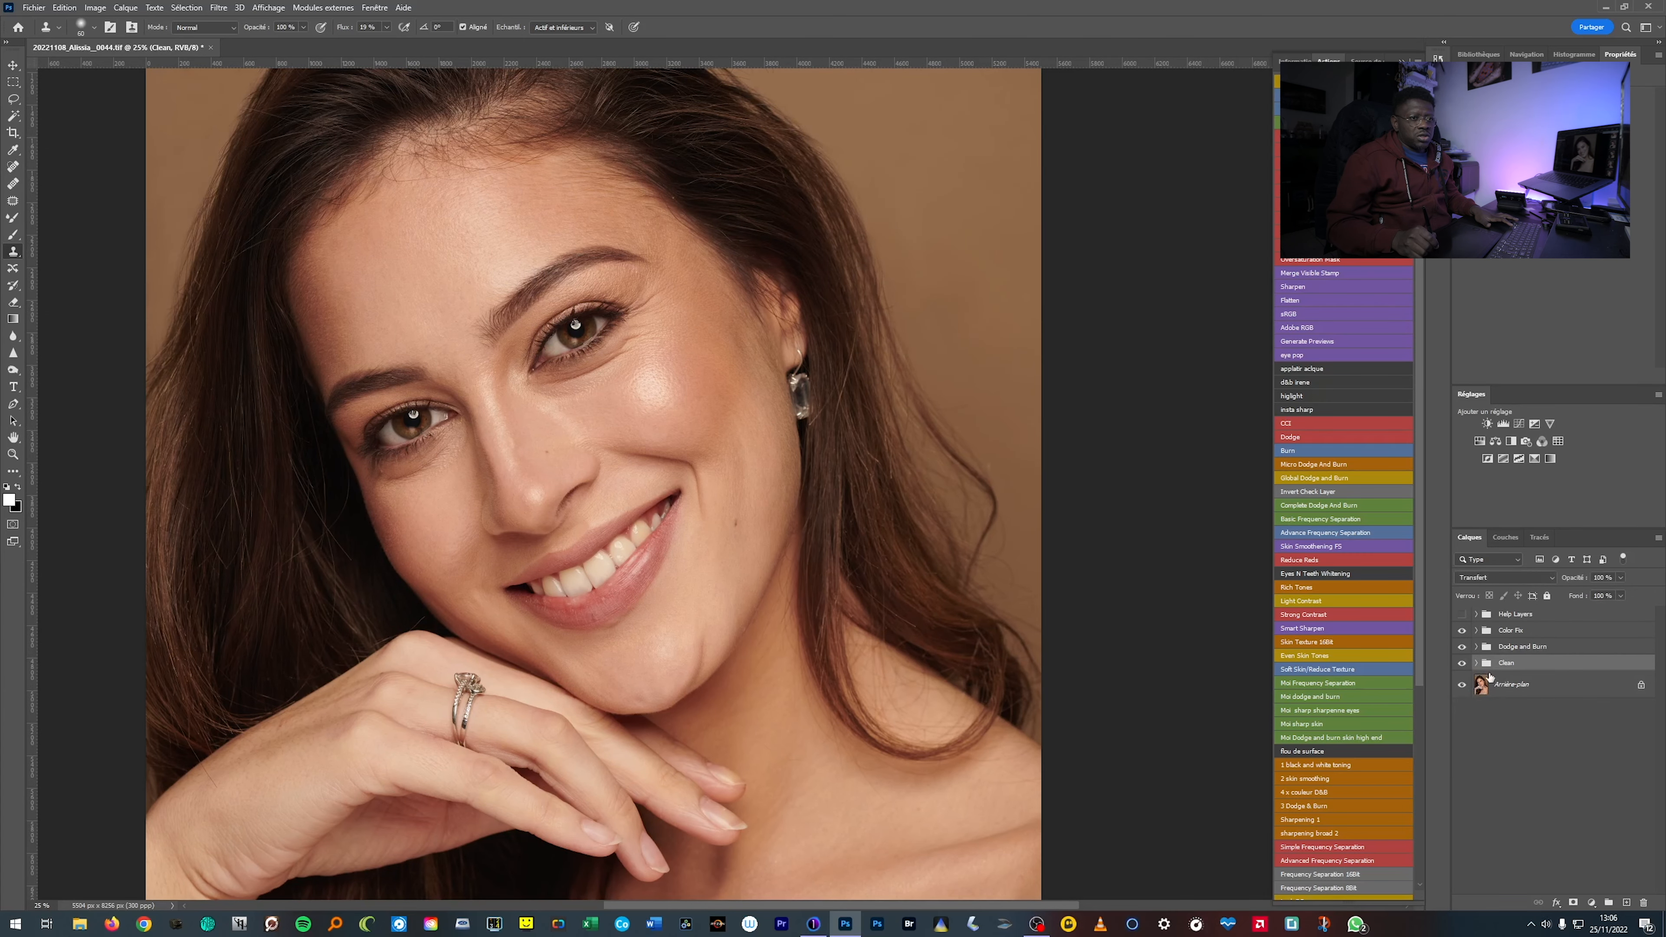
# Make the Heal layer in the Clean group active, use the Eraser beside the nose bridge, and return to the Healing Brush.
pyautogui.click(1476, 664)
pyautogui.click(1500, 711)
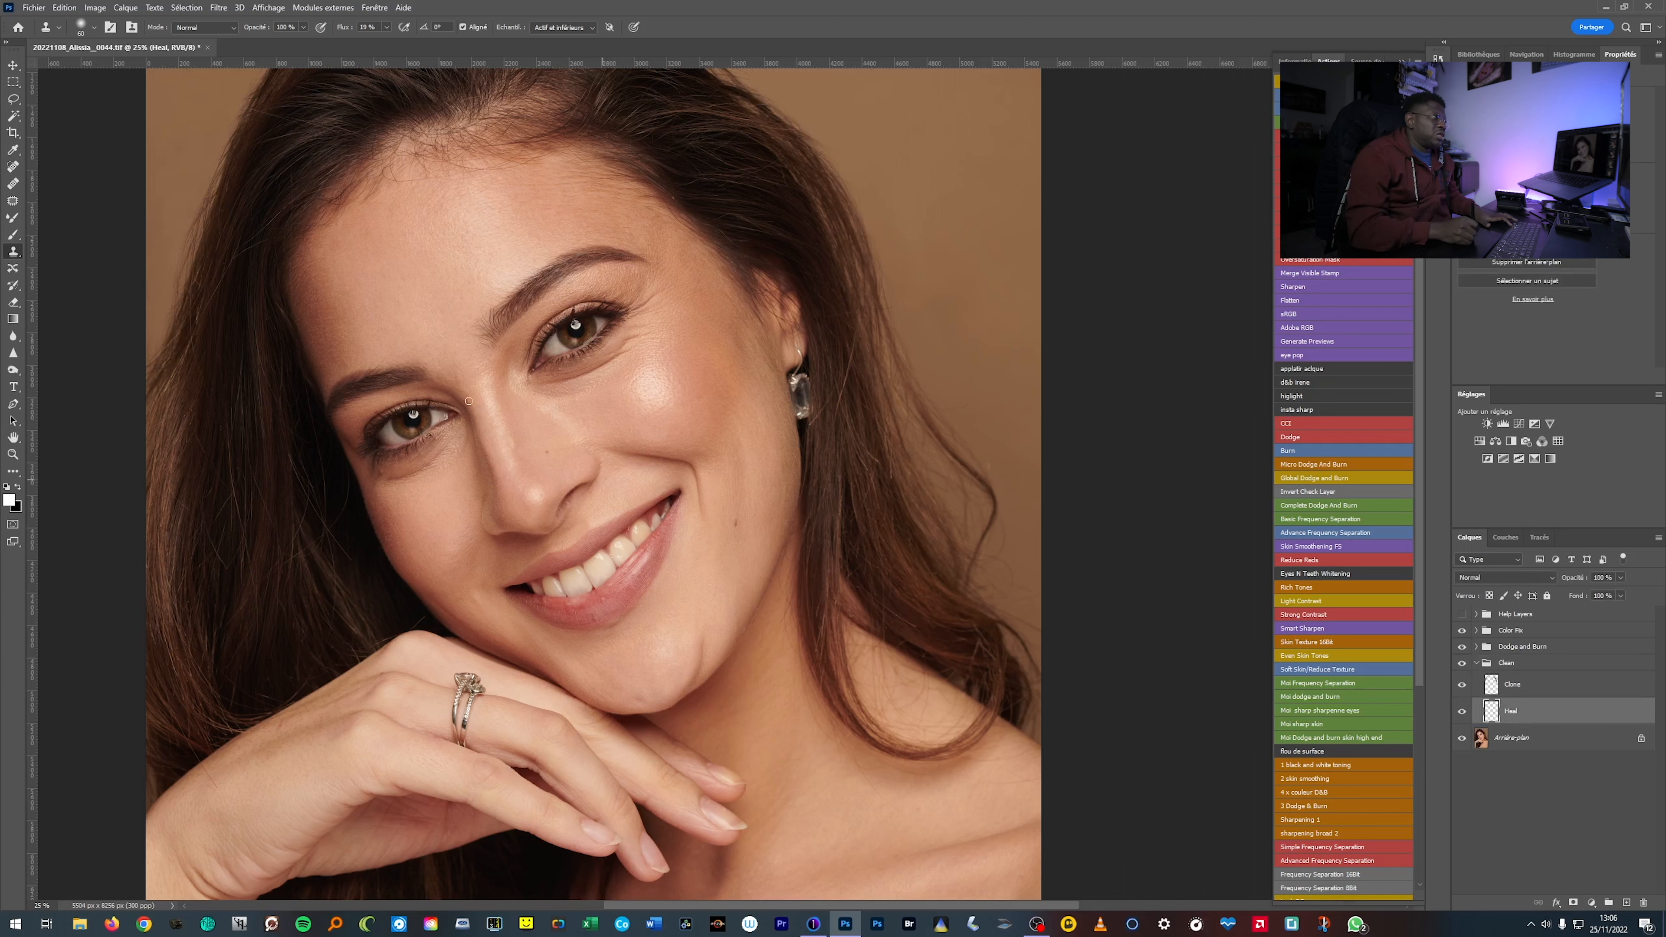
pyautogui.click(14, 303)
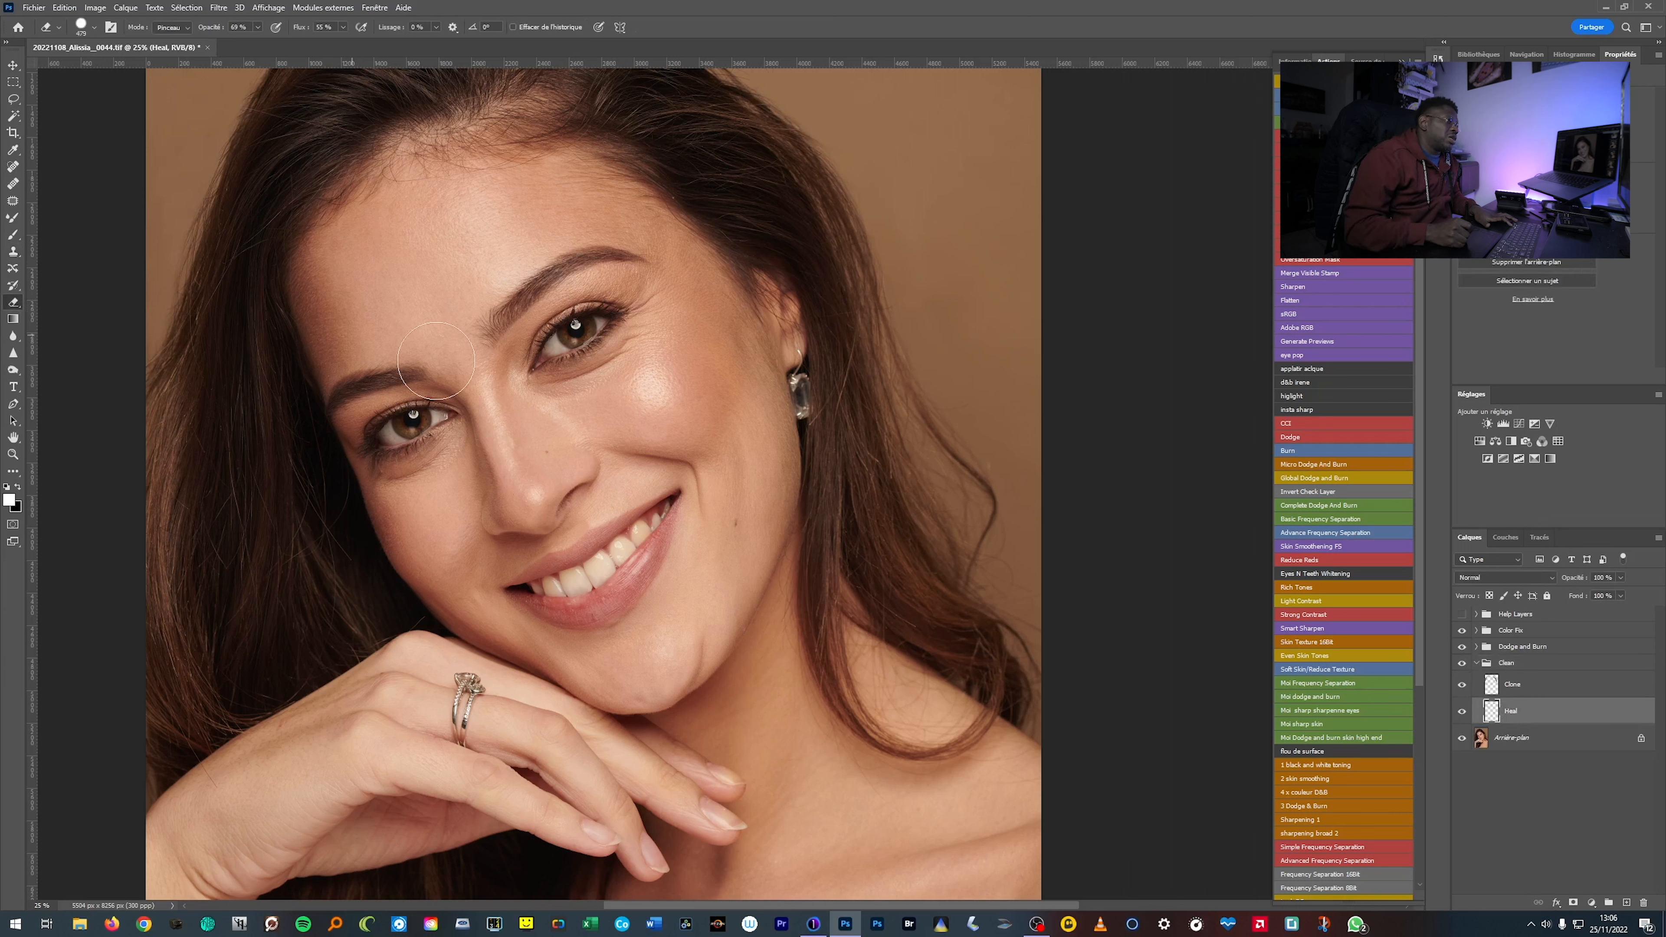
pyautogui.moveTo(505, 433); pyautogui.dragTo(504, 438)
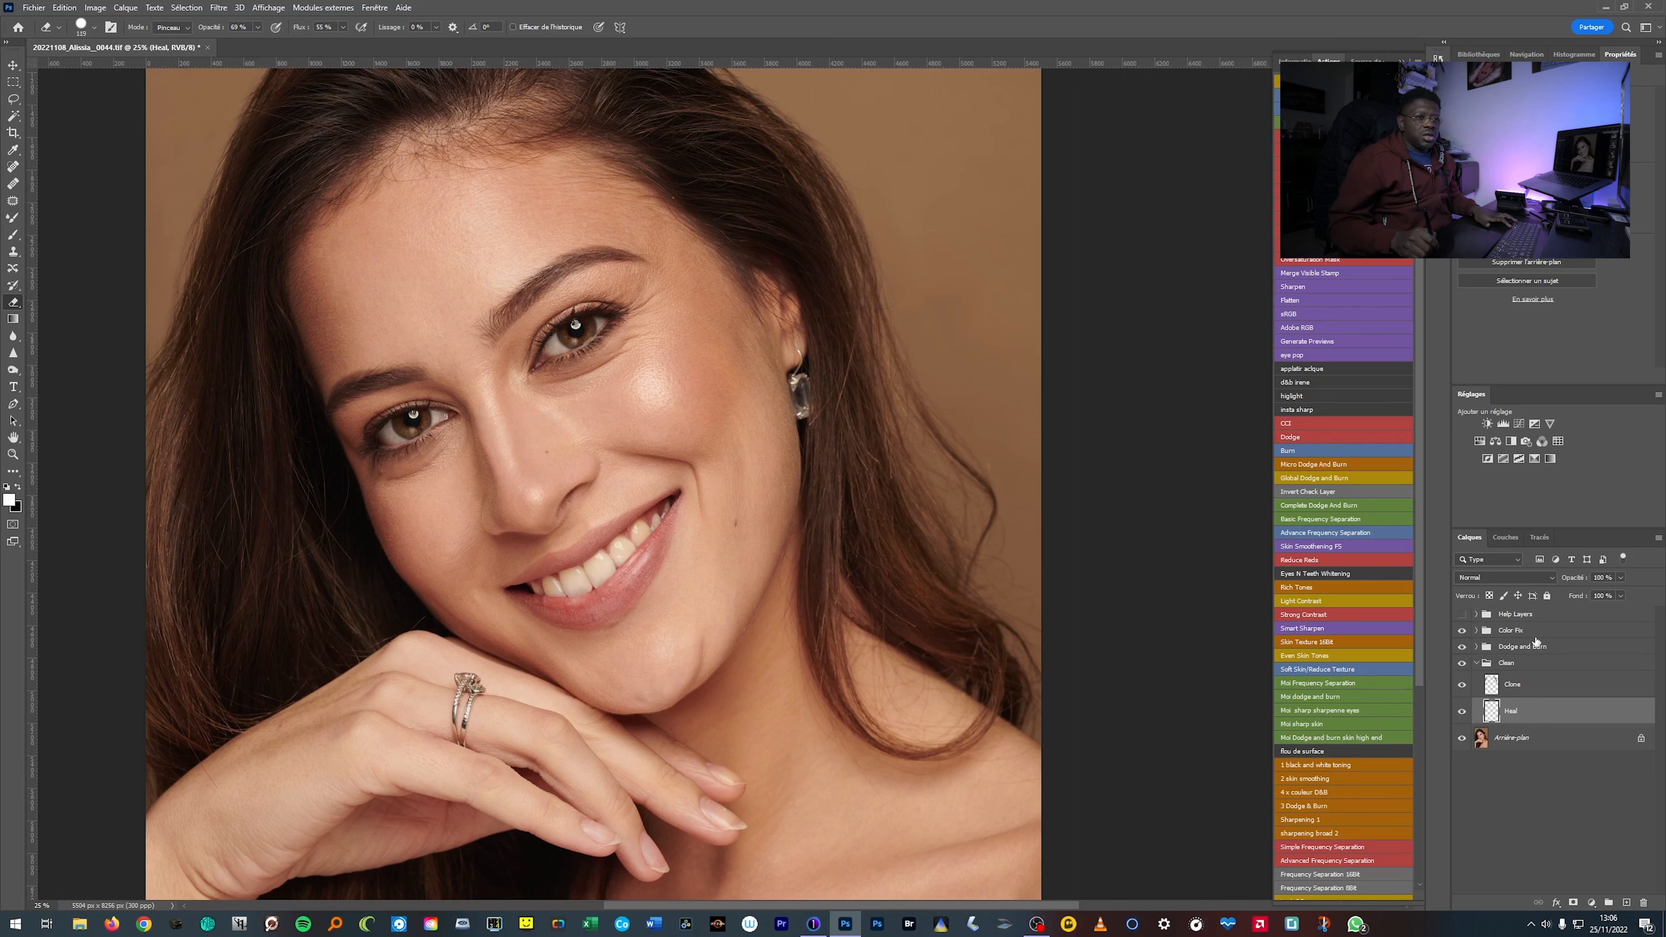
pyautogui.press('j')
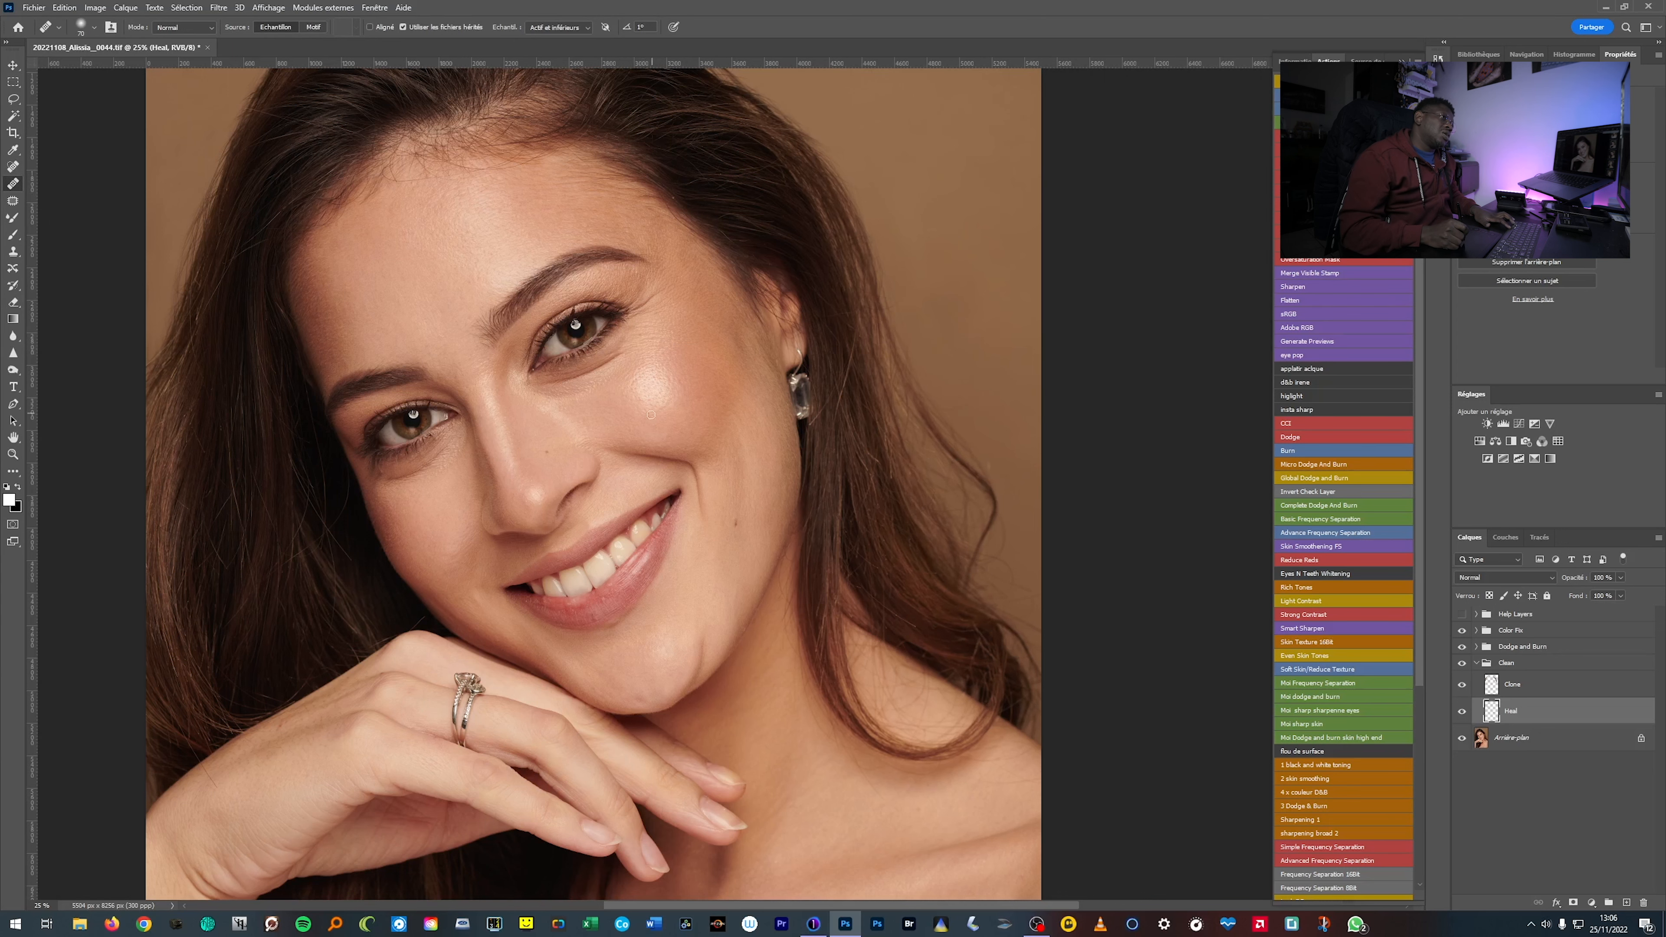
# Inspect the healed skin and hair across the portrait at full-frame and closer views.
pyautogui.keyDown('alt'); pyautogui.click(685, 403); pyautogui.keyUp('alt')
pyautogui.keyDown('alt'); pyautogui.click(686, 402); pyautogui.keyUp('alt')
pyautogui.keyDown('alt'); pyautogui.click(686, 402); pyautogui.keyUp('alt')
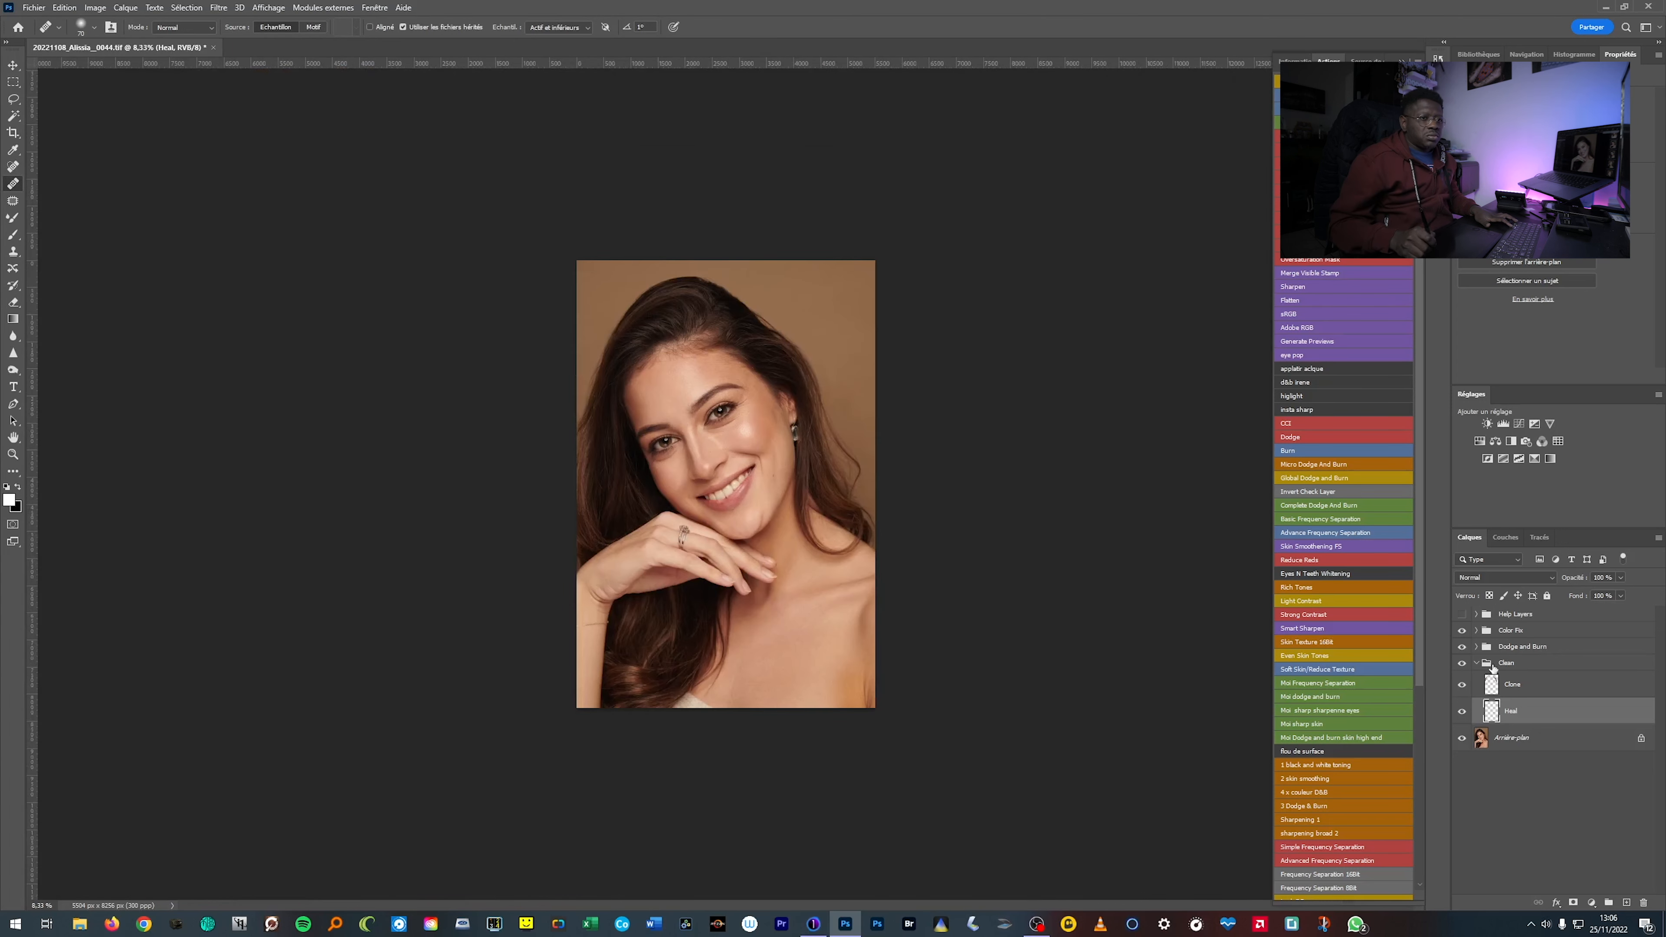
pyautogui.keyDown('ctrl'); pyautogui.click(765, 419); pyautogui.keyUp('ctrl')
pyautogui.keyDown('ctrl'); pyautogui.click(765, 418); pyautogui.keyUp('ctrl')
pyautogui.keyDown('ctrl'); pyautogui.click(765, 418); pyautogui.keyUp('ctrl')
pyautogui.keyDown('ctrl'); pyautogui.click(765, 419); pyautogui.keyUp('ctrl')
pyautogui.keyDown('alt'); pyautogui.click(951, 508); pyautogui.keyUp('alt')
pyautogui.keyDown('alt'); pyautogui.click(951, 508); pyautogui.keyUp('alt')
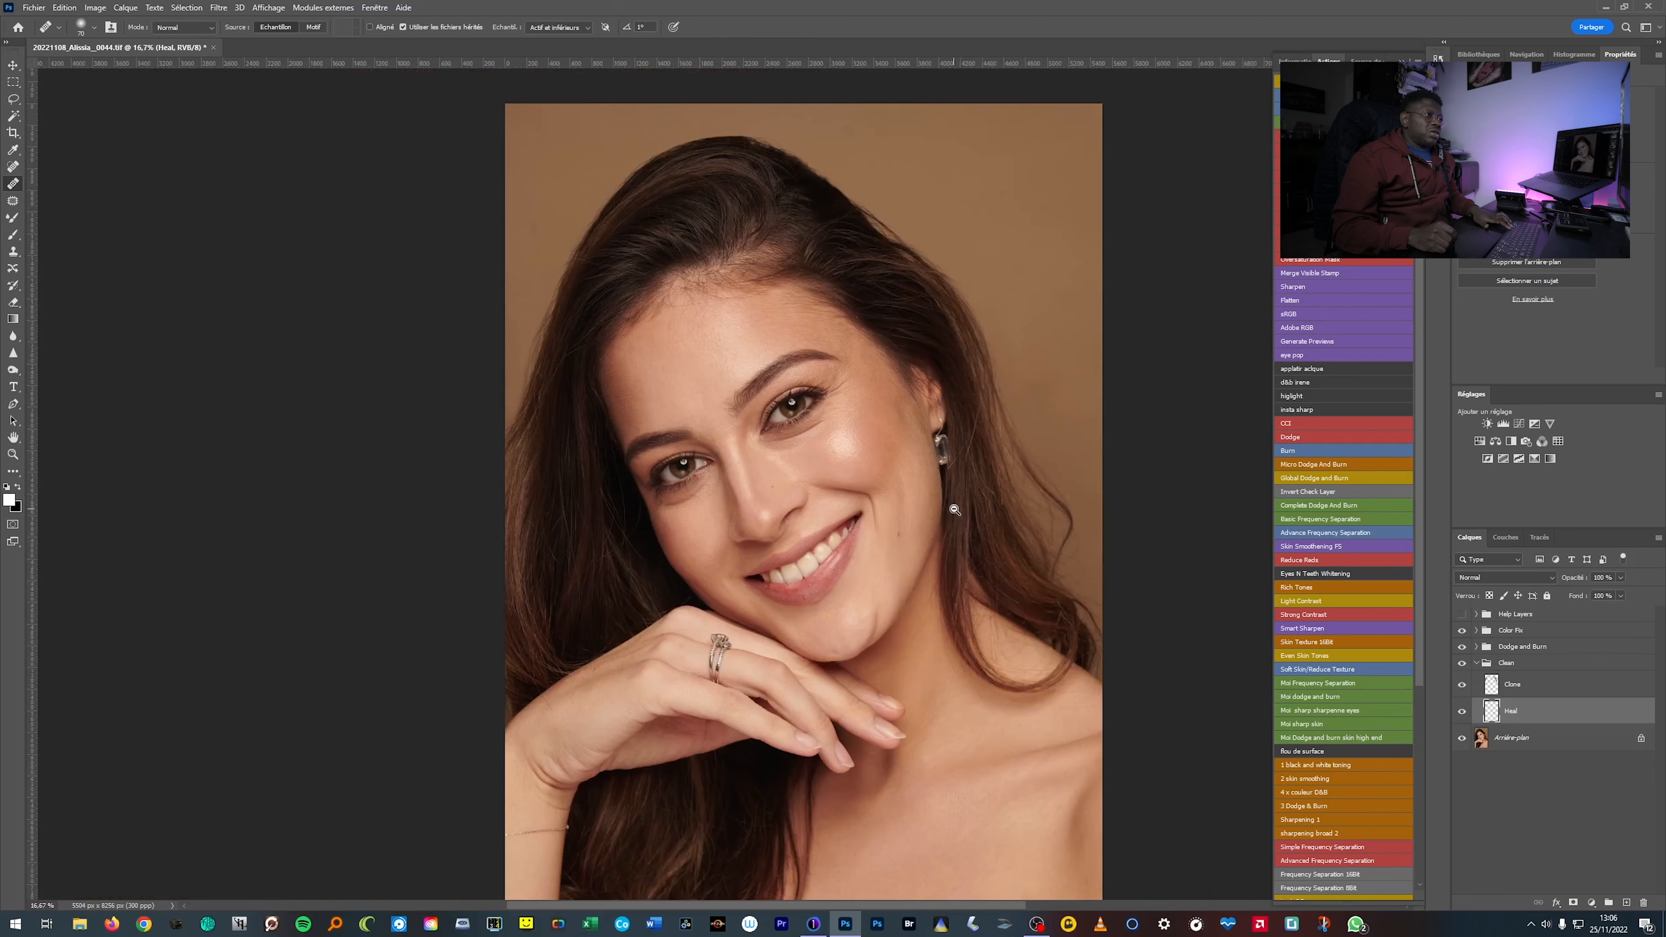
pyautogui.keyDown('alt'); pyautogui.click(954, 510); pyautogui.keyUp('alt')
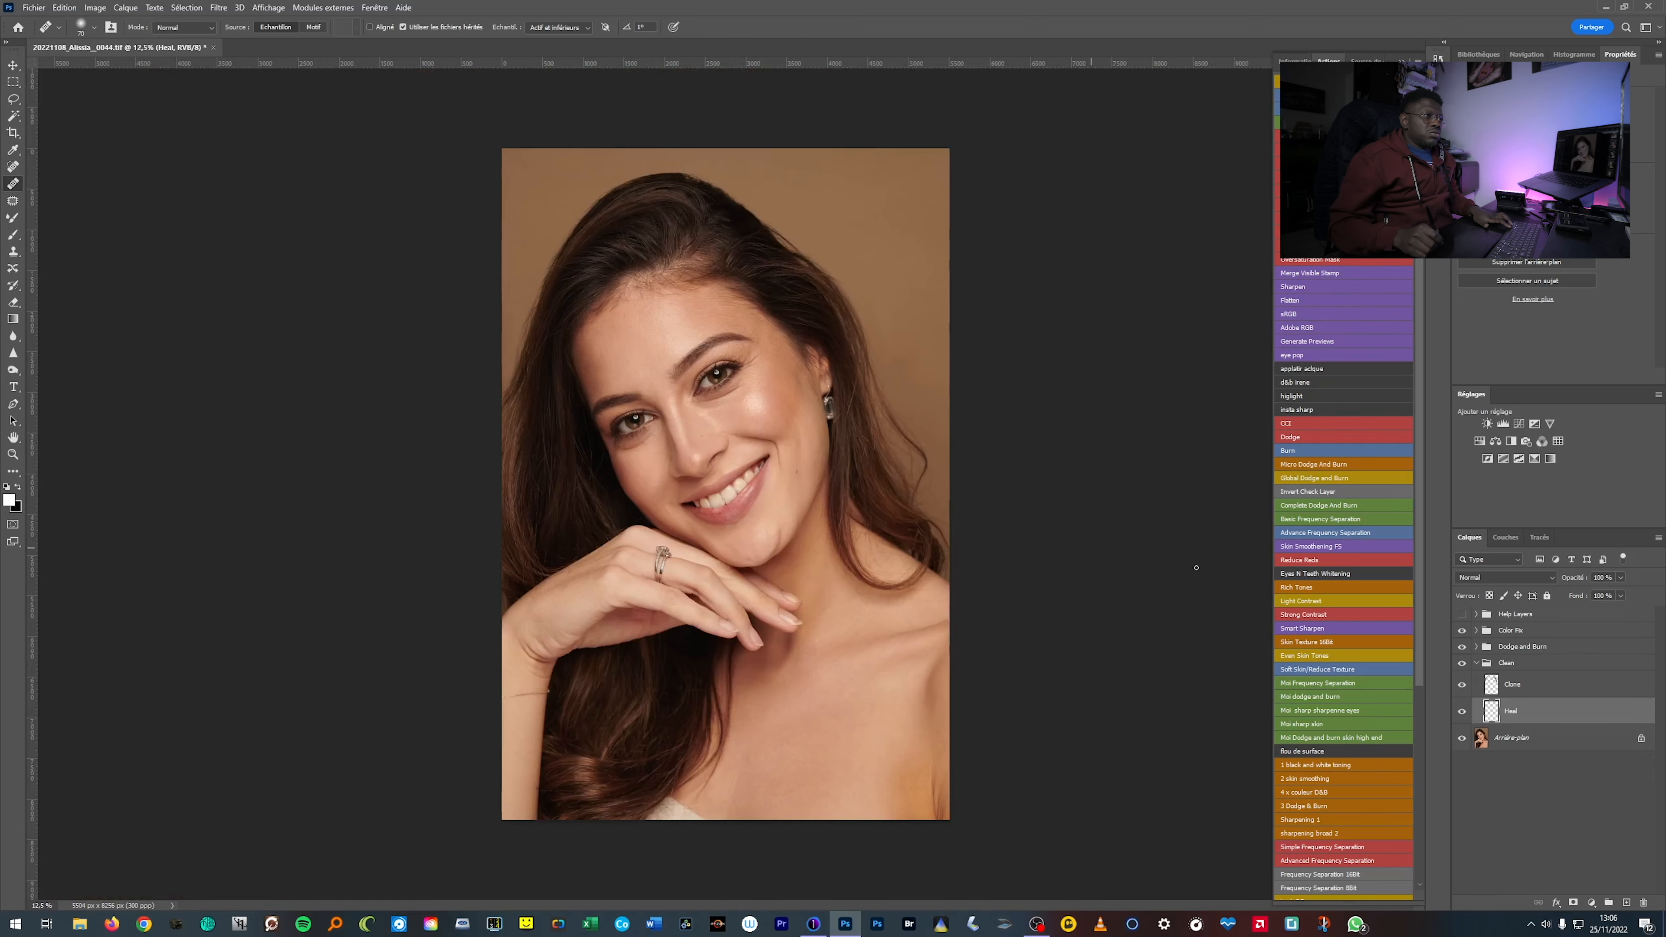
# Show the Help Layers group and make the Dodge layer's mask in the Dodge and Burn group active for the Brush.
pyautogui.click(1476, 663)
pyautogui.click(1476, 646)
pyautogui.click(1462, 613)
pyautogui.click(1517, 697)
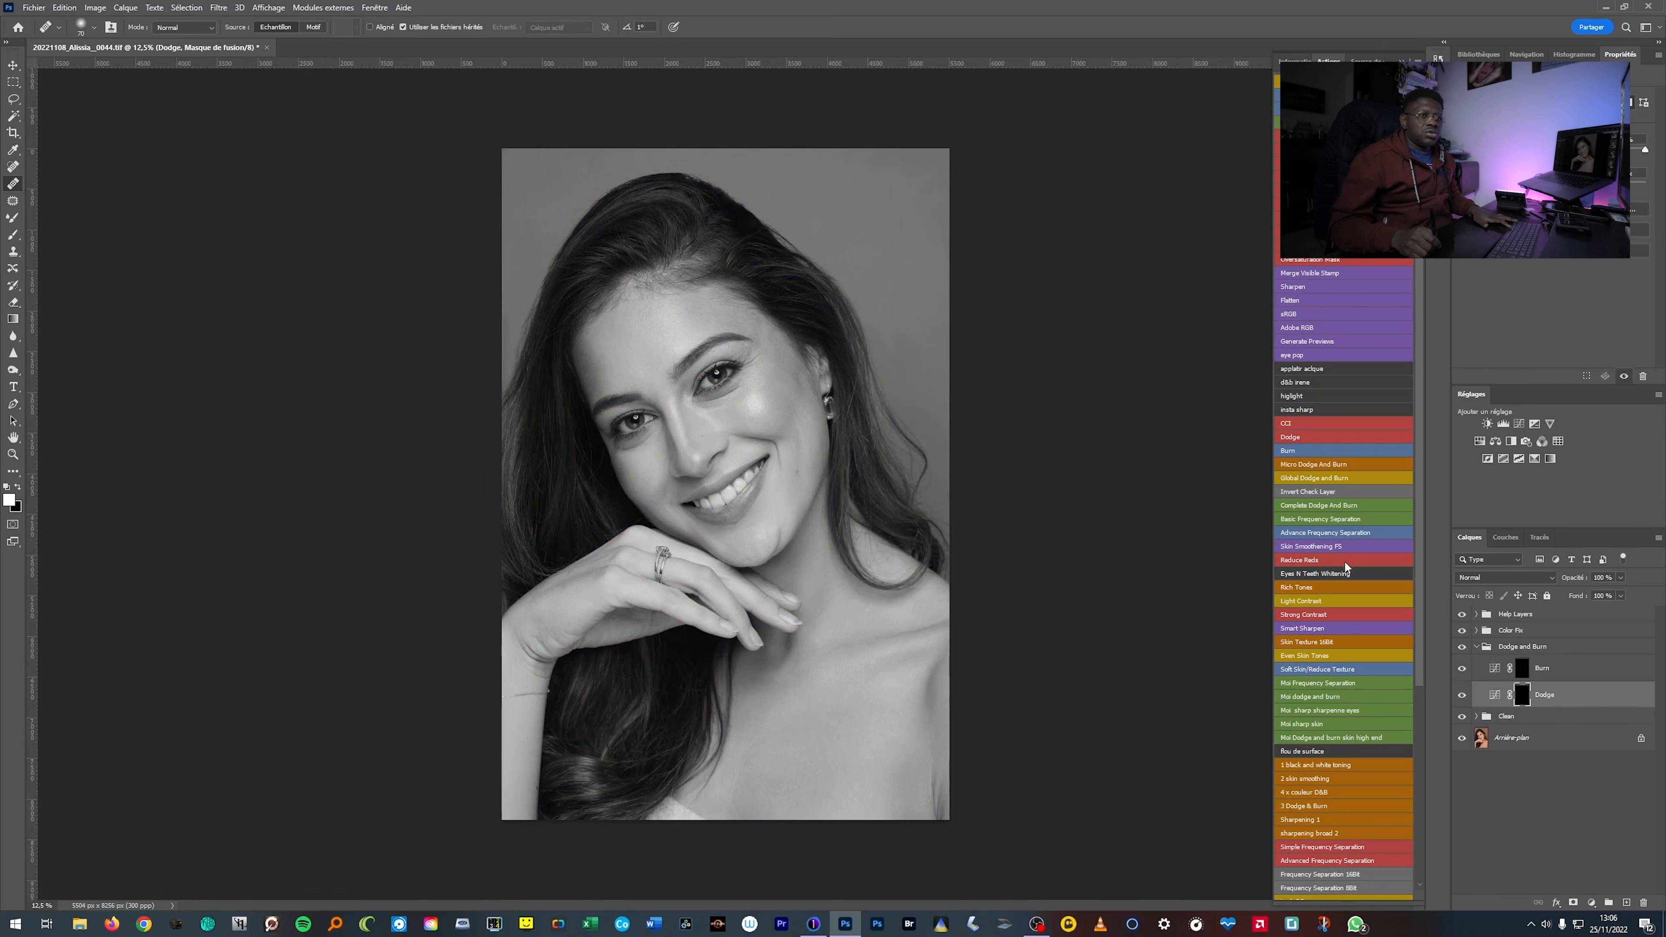
pyautogui.press('b')
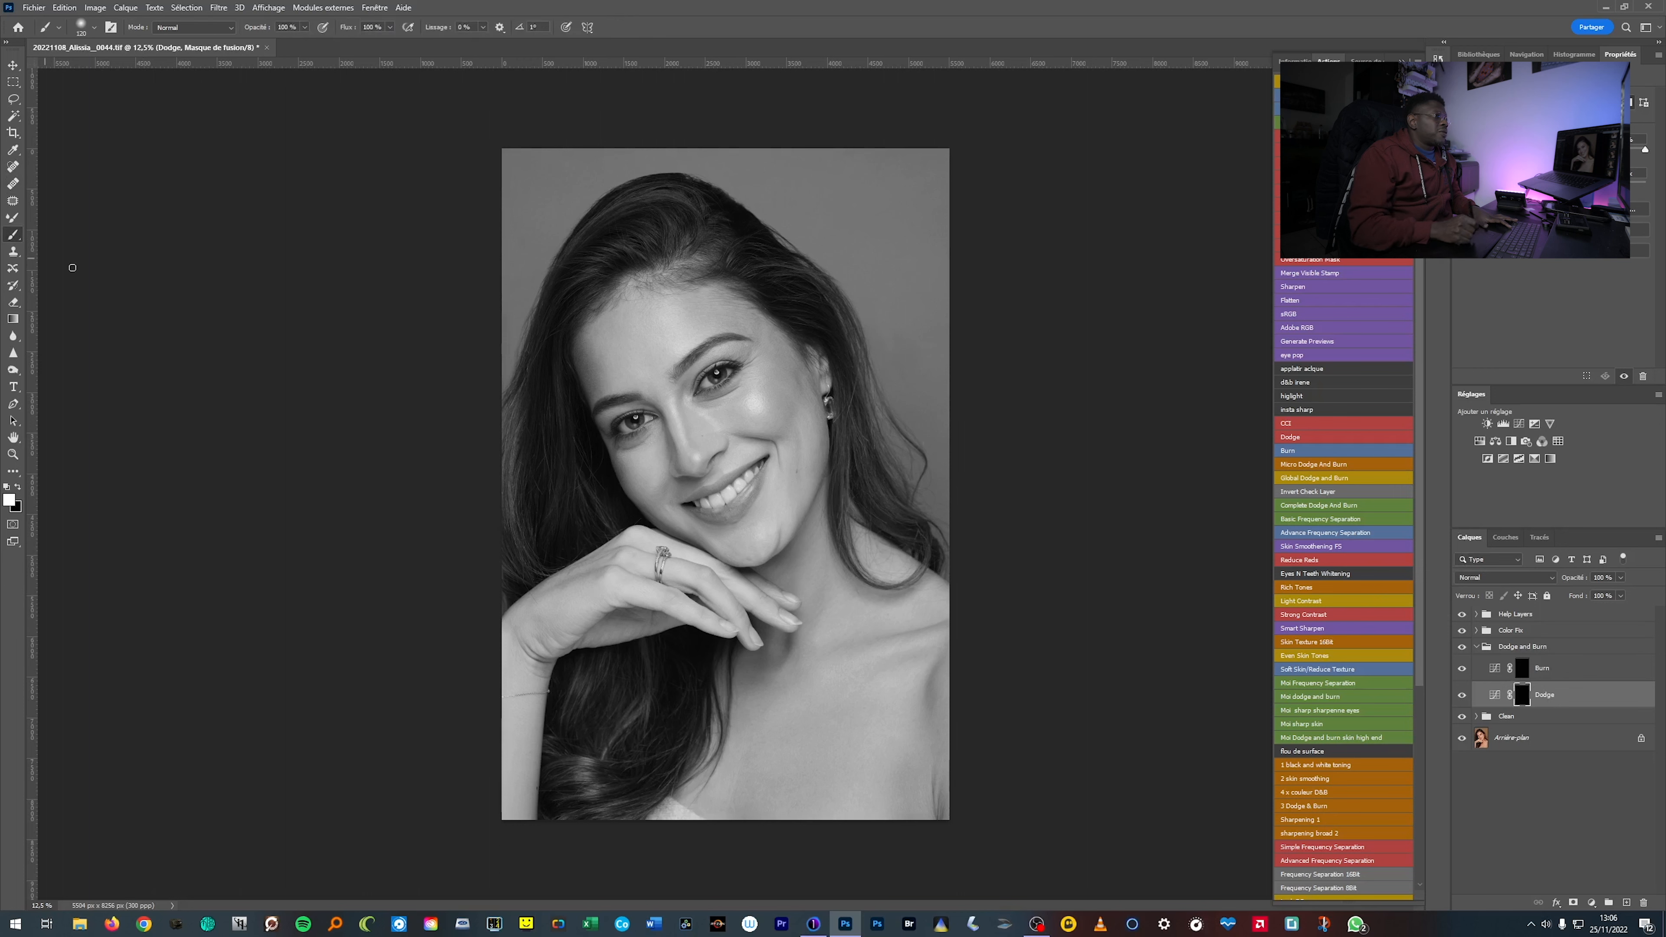
# Set up a small brush with 100% opacity and 1% flow for dodging the face.
pyautogui.scroll(2, 594, 348)
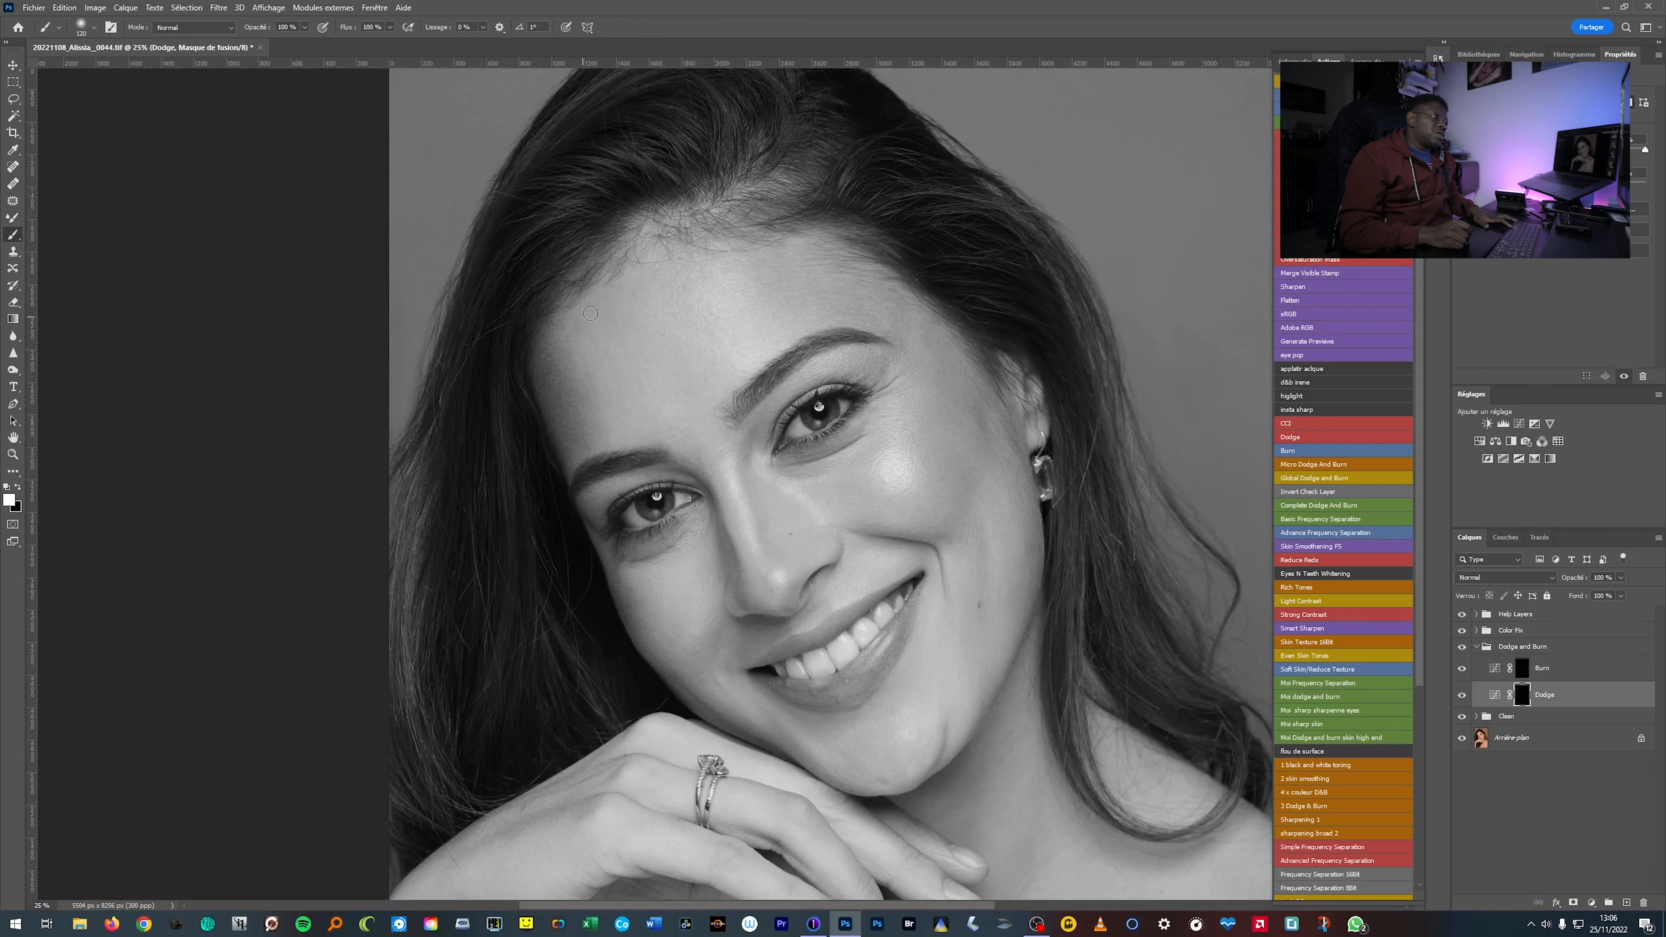
pyautogui.scroll(1, 570, 401)
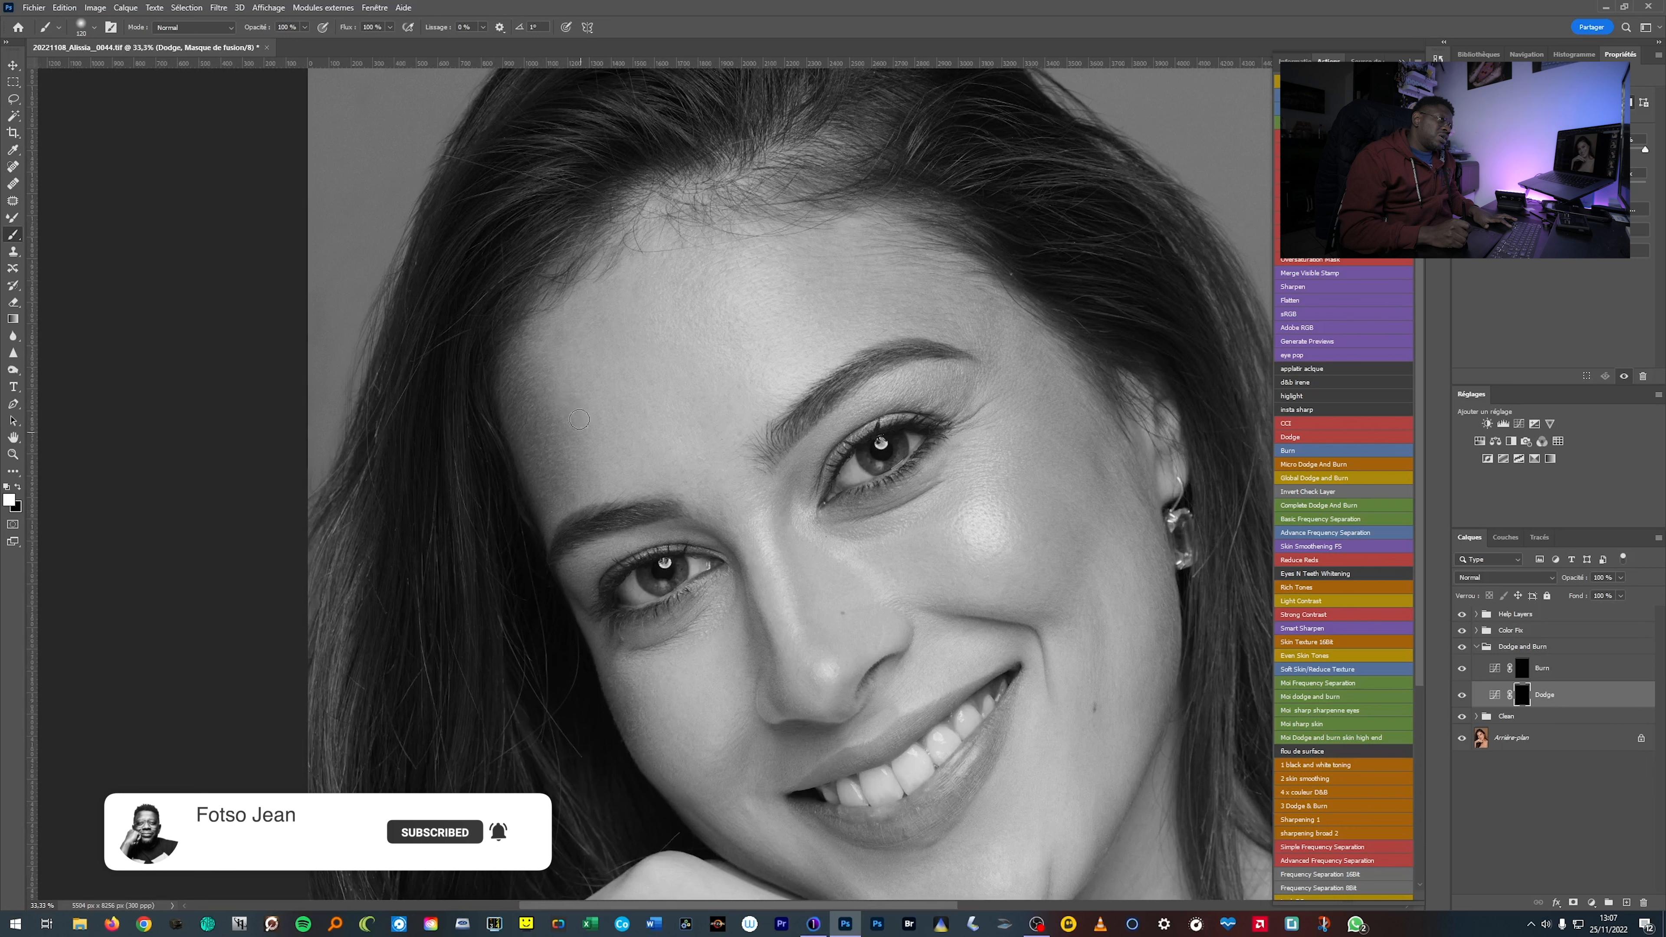
pyautogui.keyDown('alt'); pyautogui.rightClick(595, 344); pyautogui.keyUp('alt')
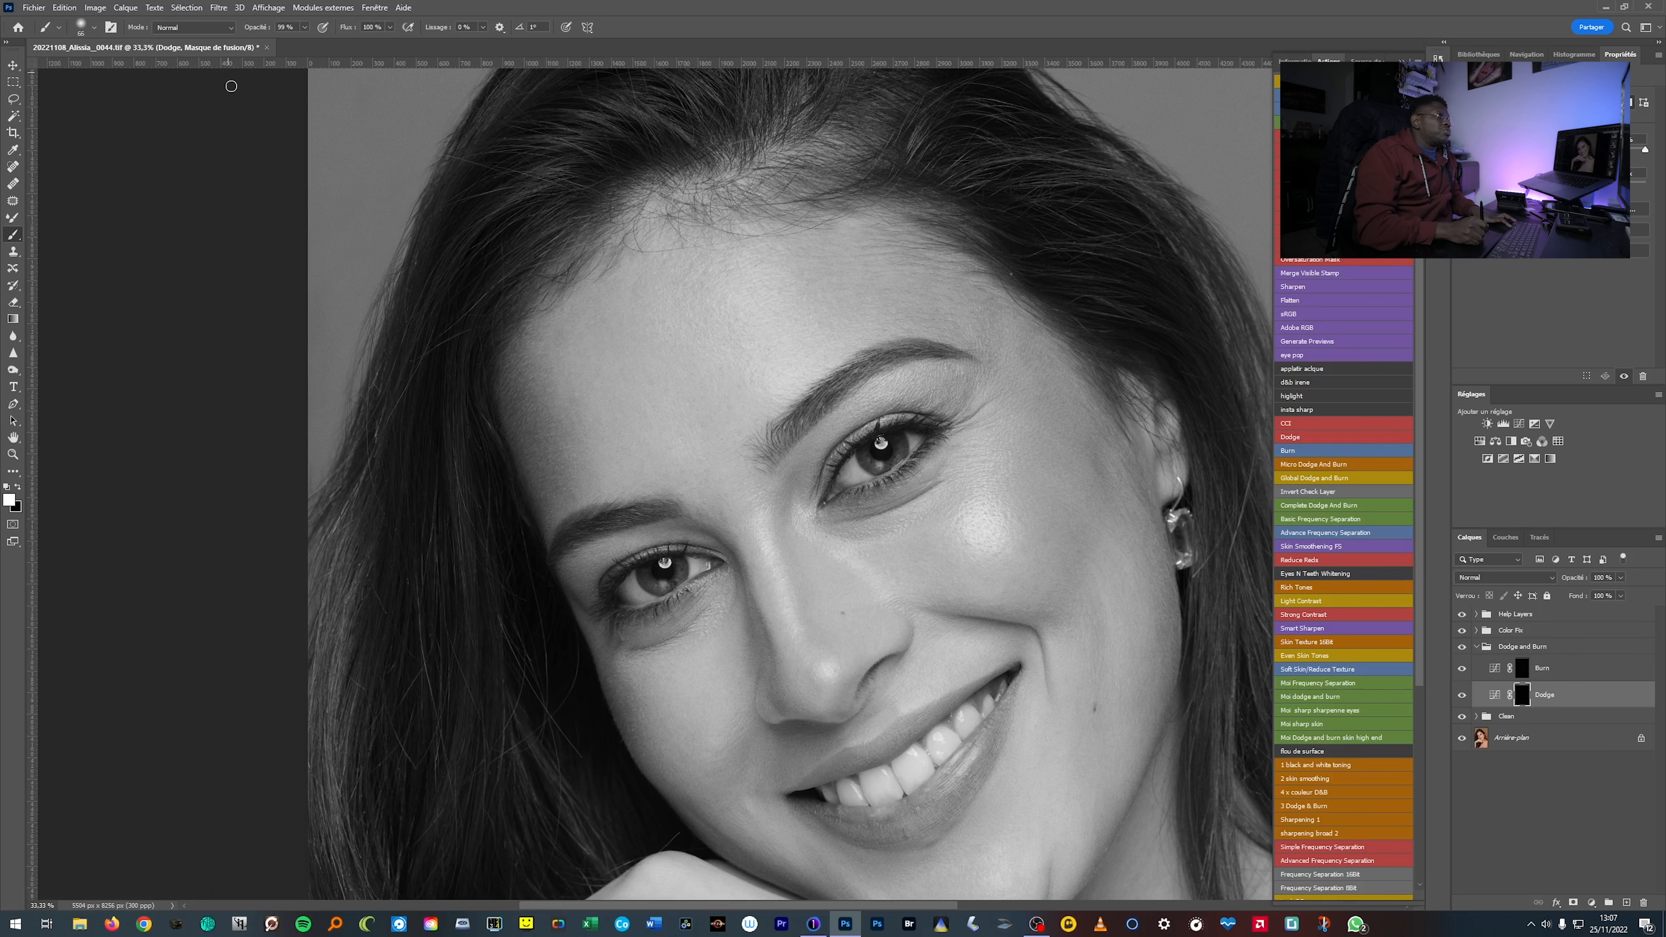
pyautogui.click(304, 27)
pyautogui.moveTo(305, 43); pyautogui.dragTo(328, 44)
pyautogui.click(390, 27)
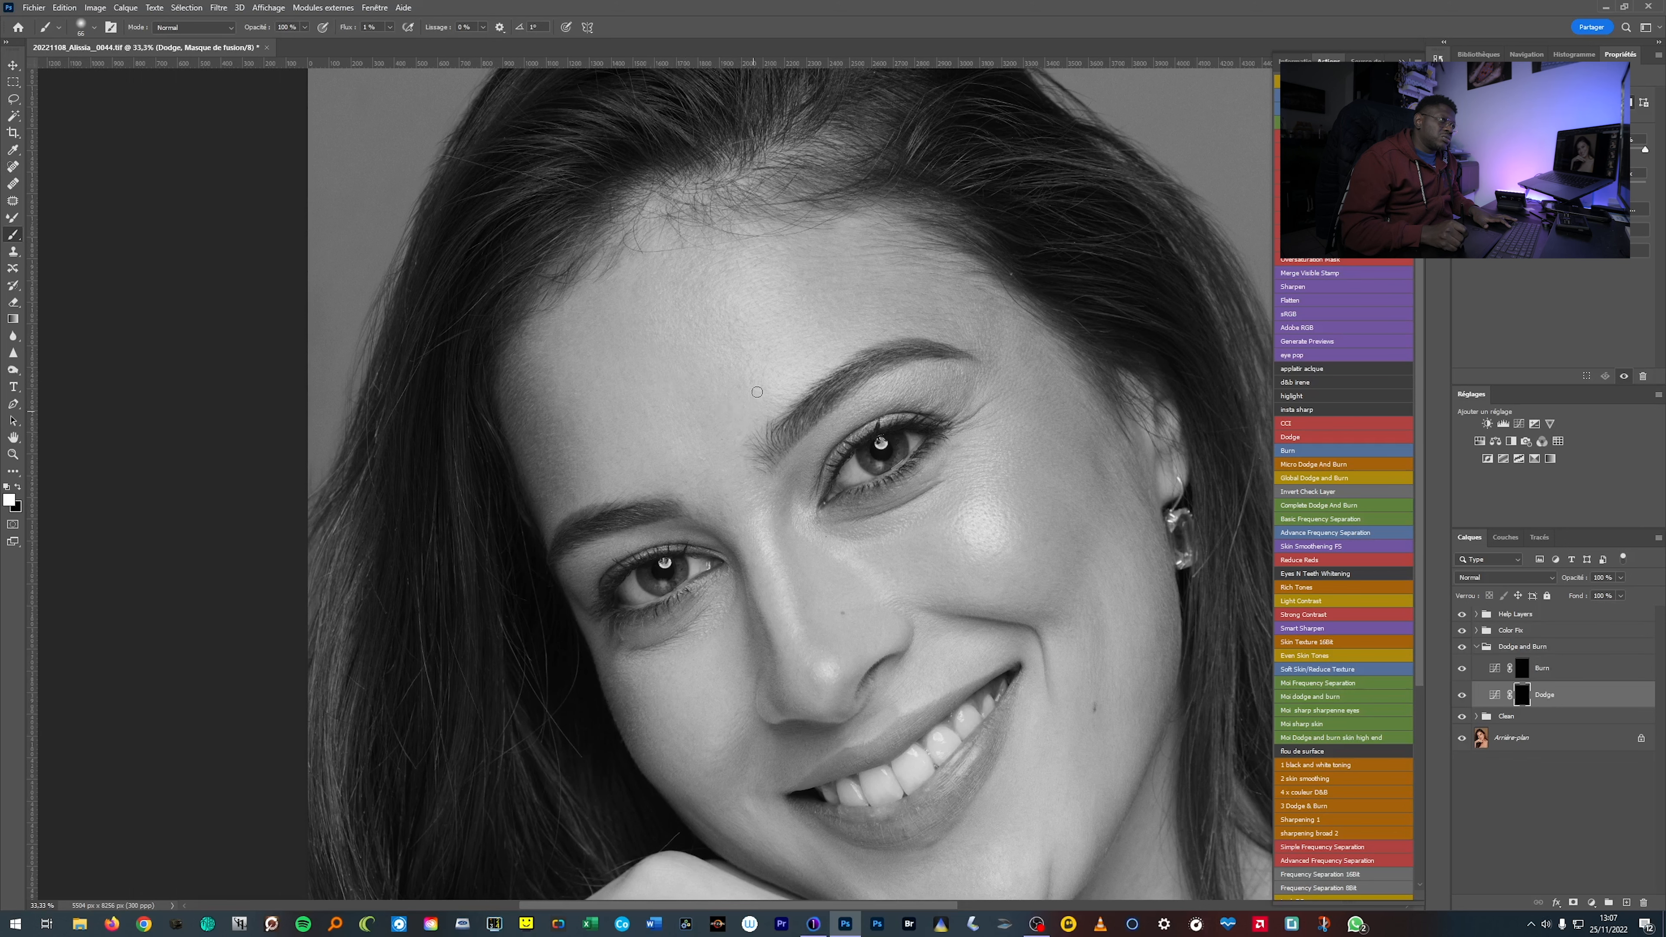
# Paint white on the Dodge mask to lighten dark patches of the forehead above the eyebrow.
pyautogui.keyDown('alt'); pyautogui.click(744, 305); pyautogui.keyUp('alt')
pyautogui.moveTo(628, 331); pyautogui.dragTo(620, 331)
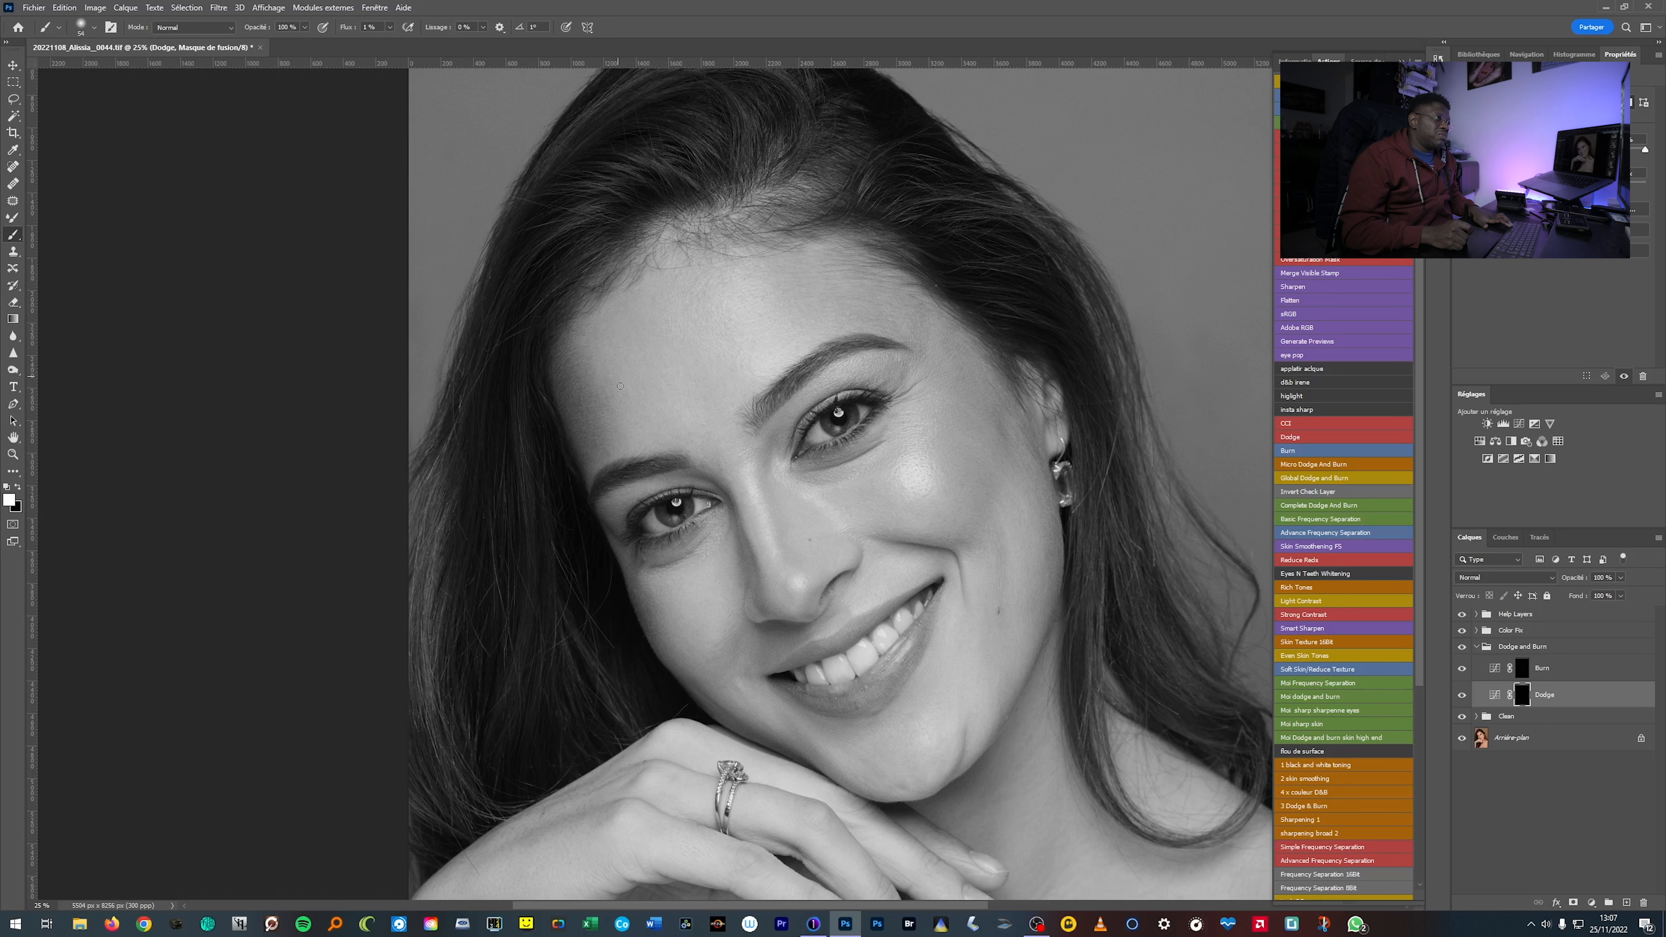
pyautogui.moveTo(613, 397); pyautogui.dragTo(636, 397)
# Toggle the Dodge layer's visibility to compare the forehead before and after, and enlarge the brush.
pyautogui.click(1464, 696)
pyautogui.click(1463, 697)
pyautogui.click(1463, 697)
pyautogui.click(1464, 697)
pyautogui.click(1466, 701)
pyautogui.click(1467, 701)
pyautogui.click(1467, 702)
pyautogui.click(1468, 704)
pyautogui.click(1466, 702)
pyautogui.click(1468, 703)
pyautogui.press(']')
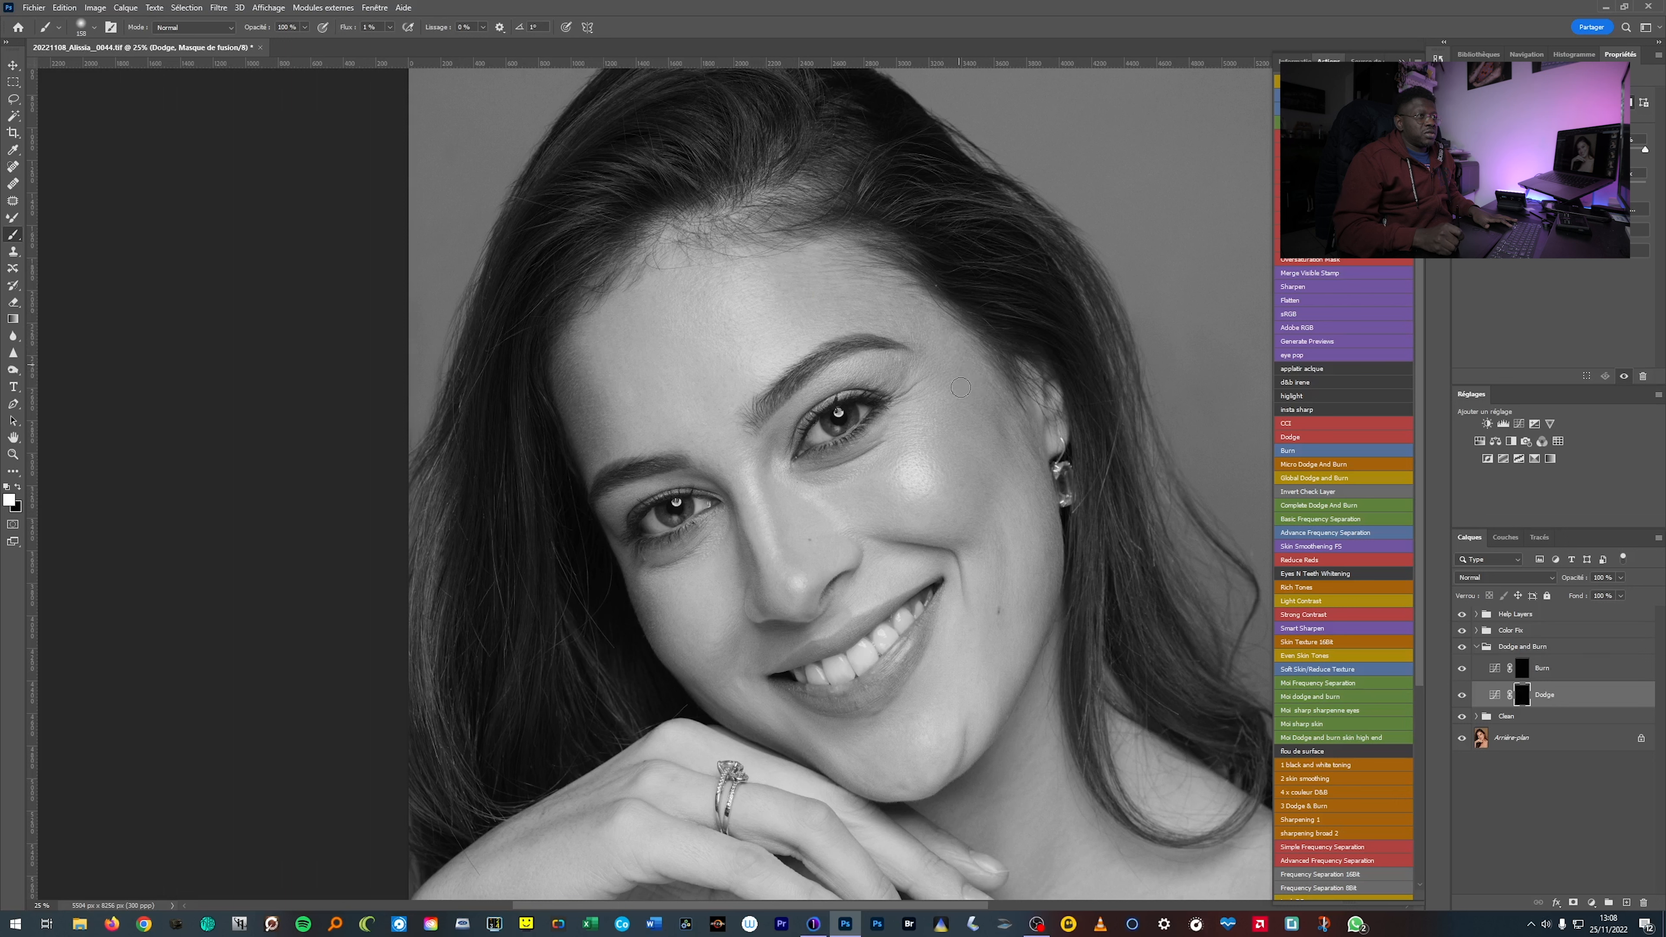
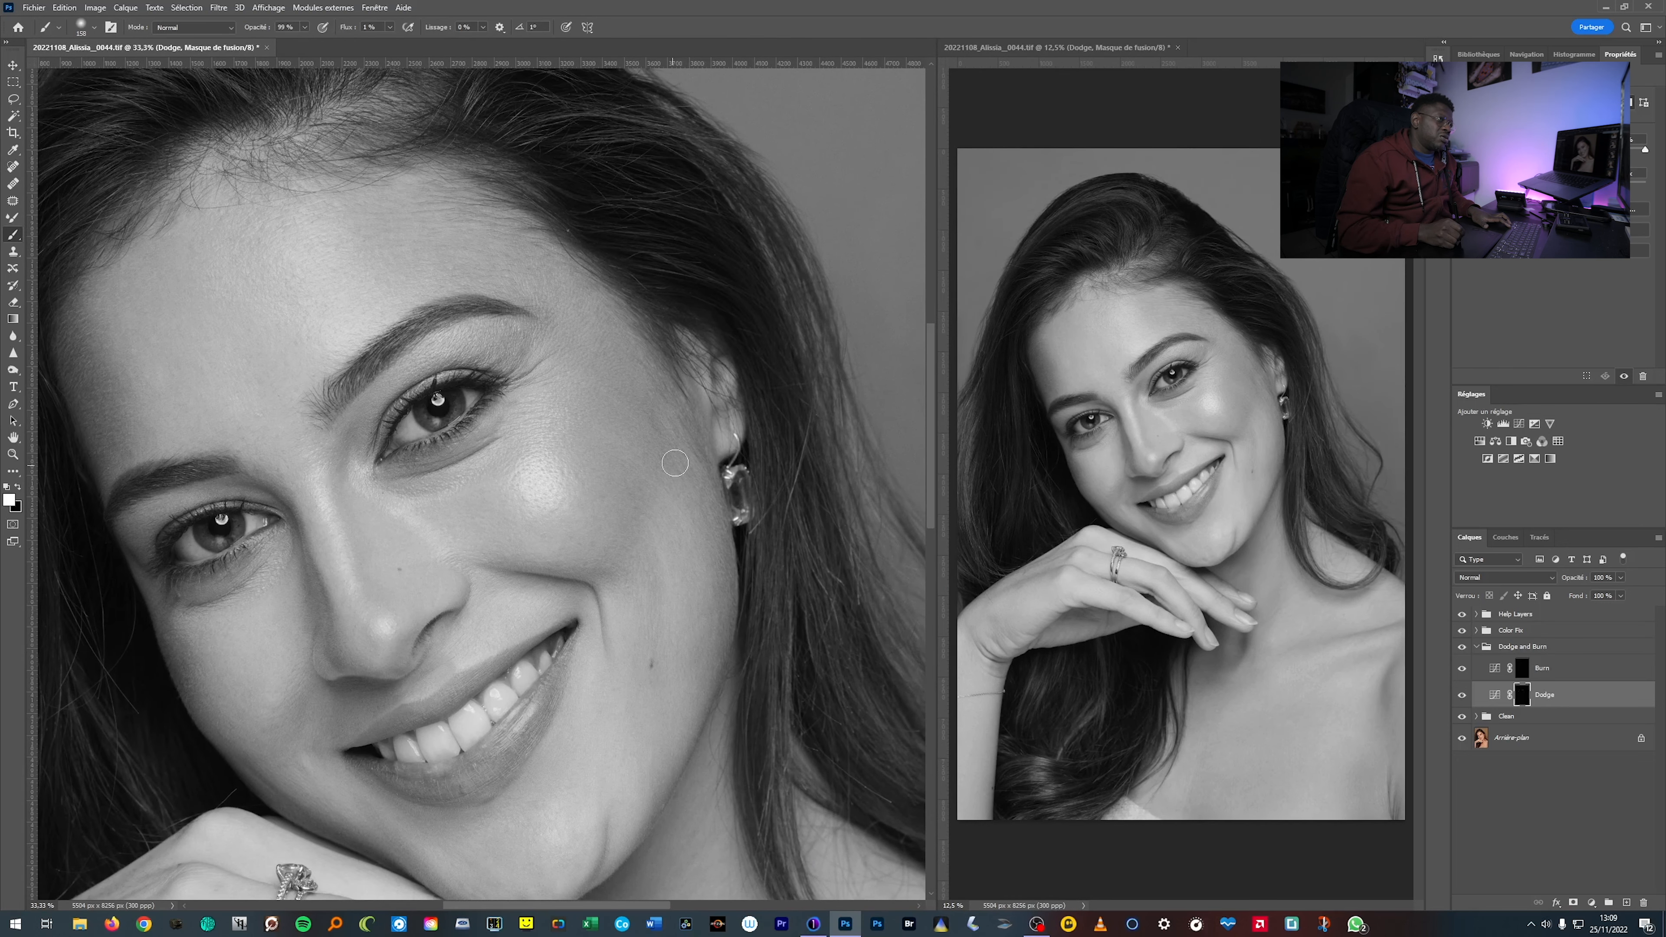
# Examine the window arrangement options for tiling two vertical views and opening a new window of the same document.
pyautogui.click(269, 8)
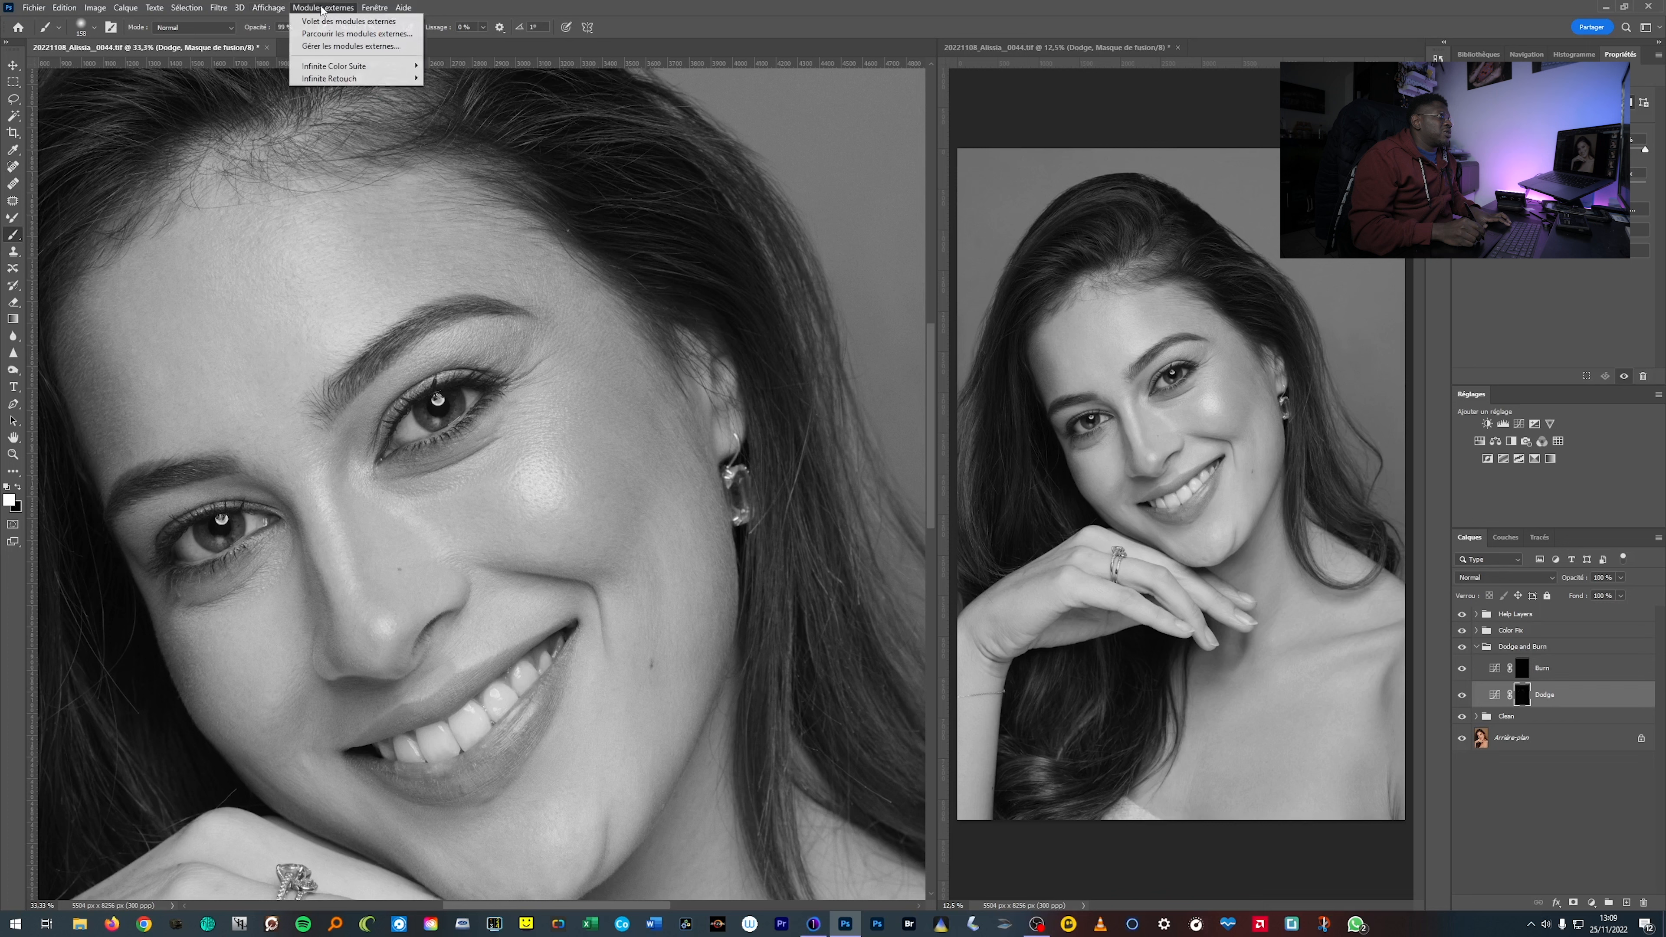
pyautogui.moveTo(366, 13)
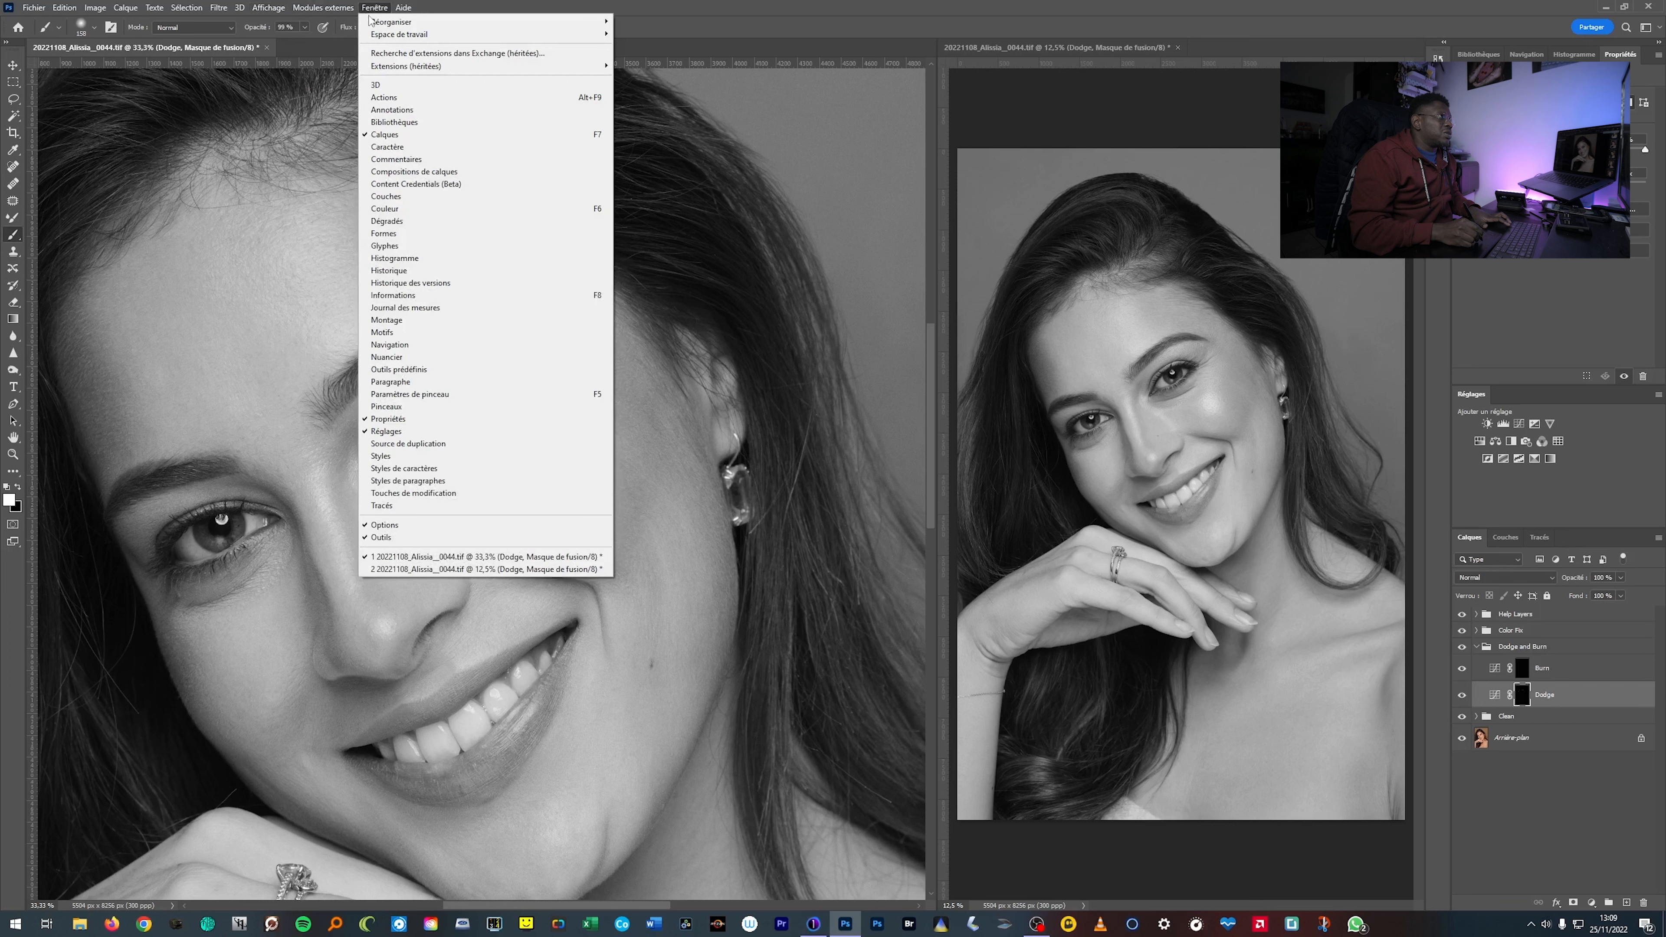
pyautogui.moveTo(428, 37)
pyautogui.moveTo(486, 22)
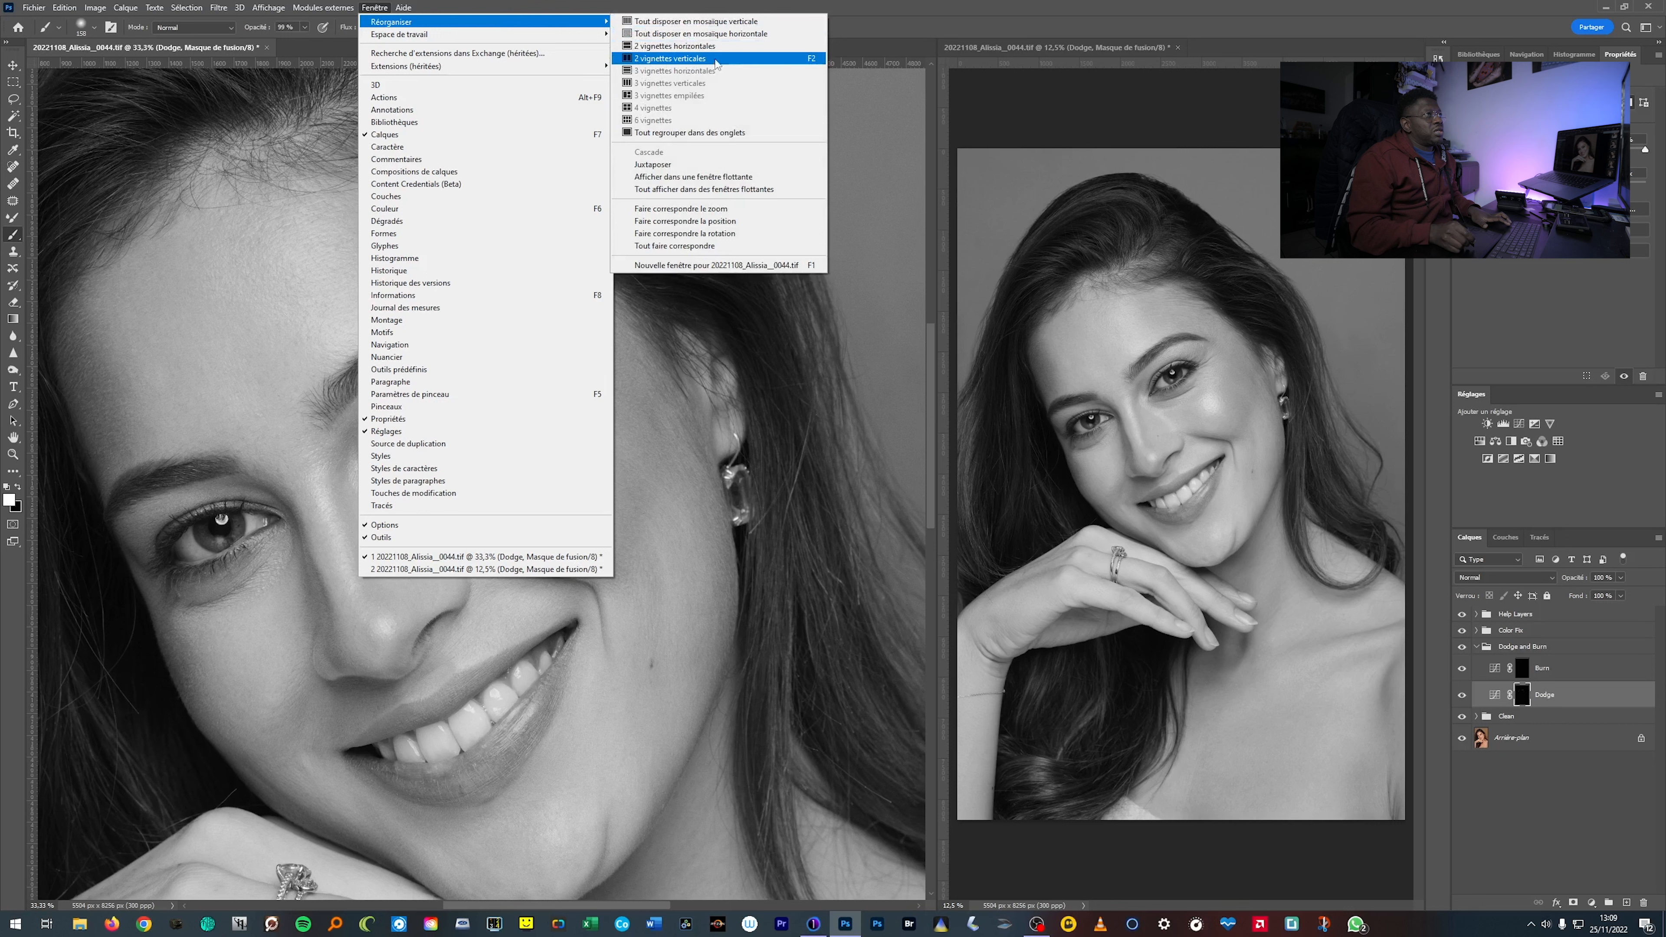
pyautogui.click(890, 30)
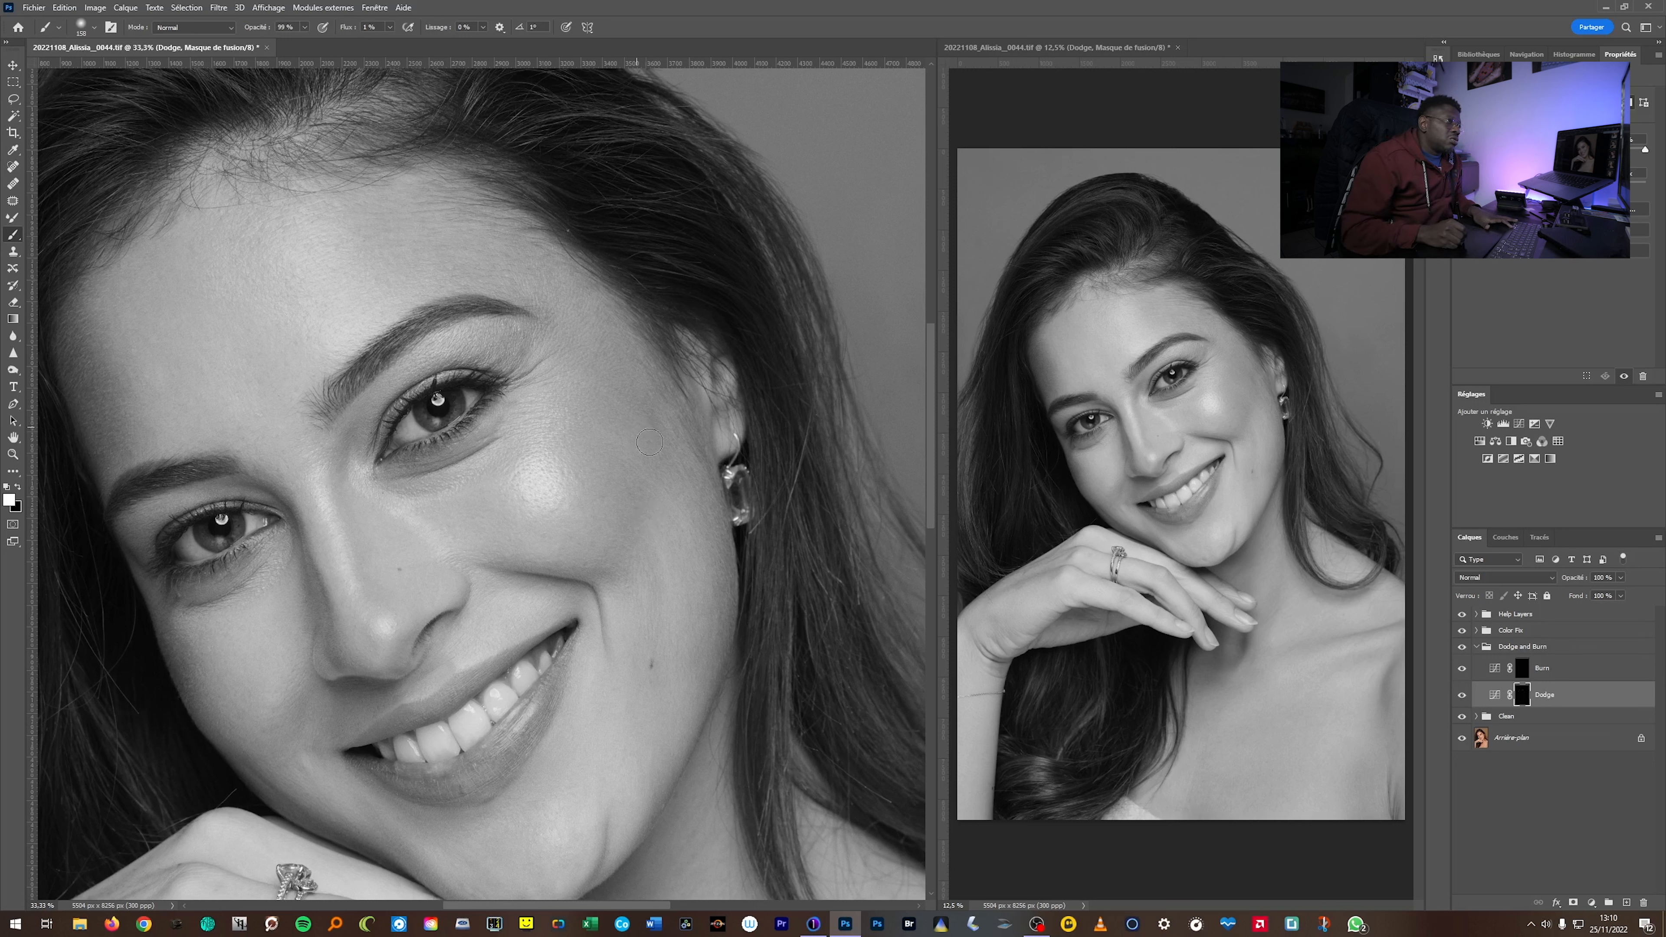
# Dodge the shadowed skin along the lower cheek and jaw just above the hand.
pyautogui.moveTo(617, 630); pyautogui.dragTo(602, 378)
pyautogui.moveTo(576, 555); pyautogui.dragTo(737, 507)
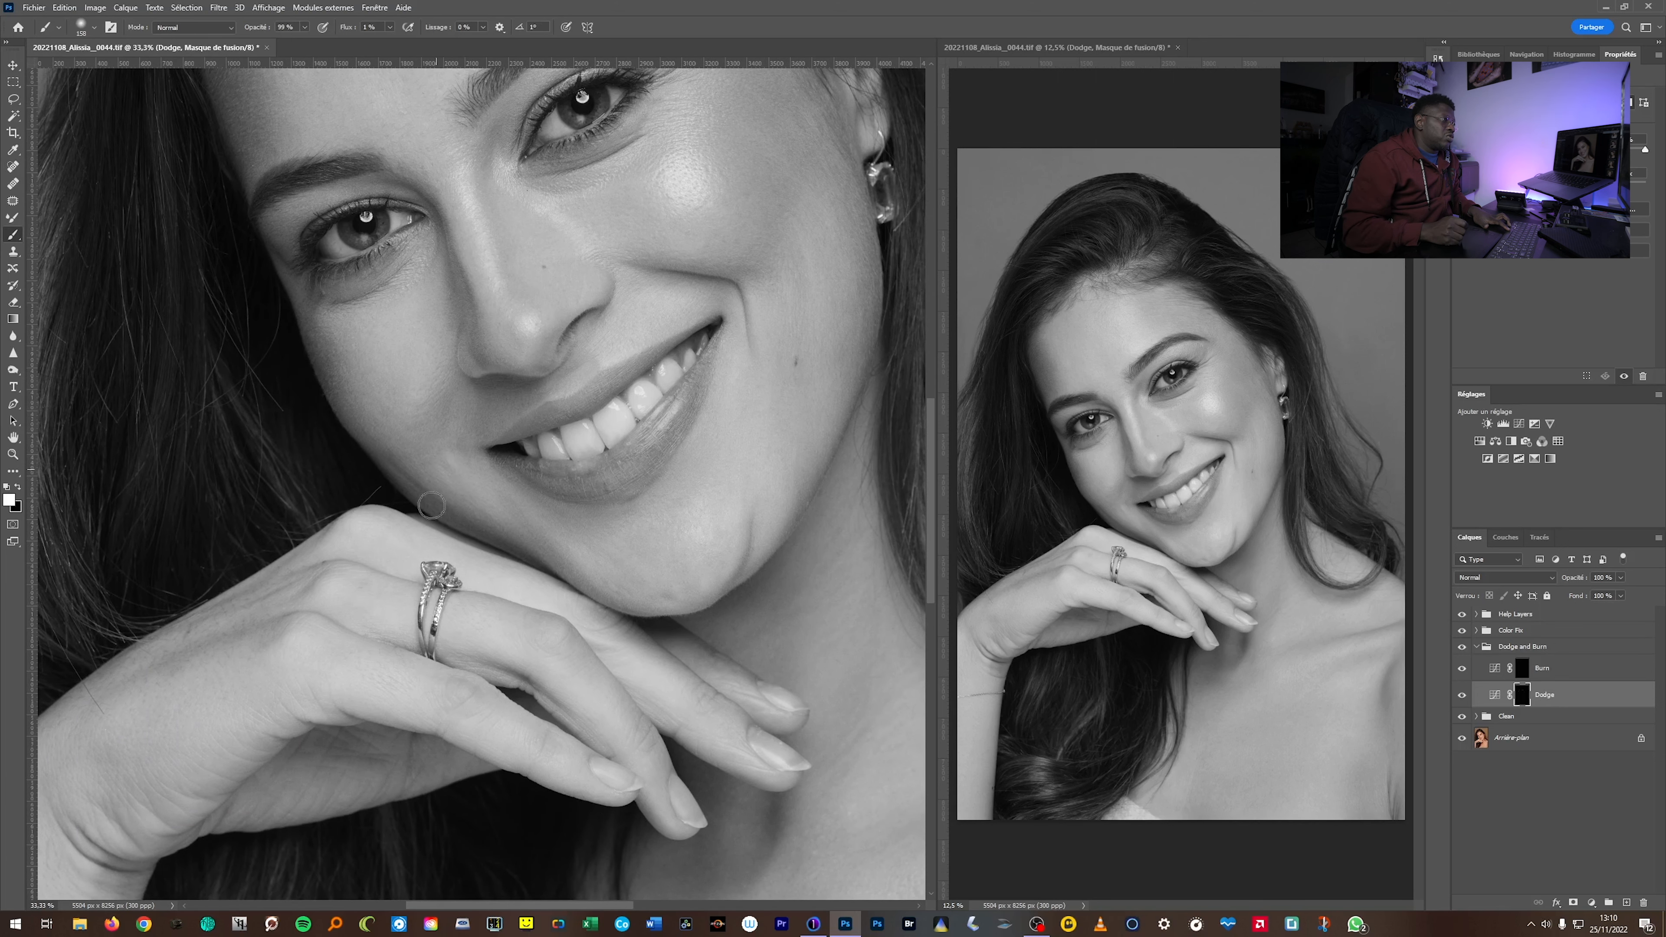
pyautogui.moveTo(506, 505); pyautogui.dragTo(489, 505)
# Make the Burn layer's mask active and brush over the bright areas of the face to darken them.
pyautogui.click(1522, 668)
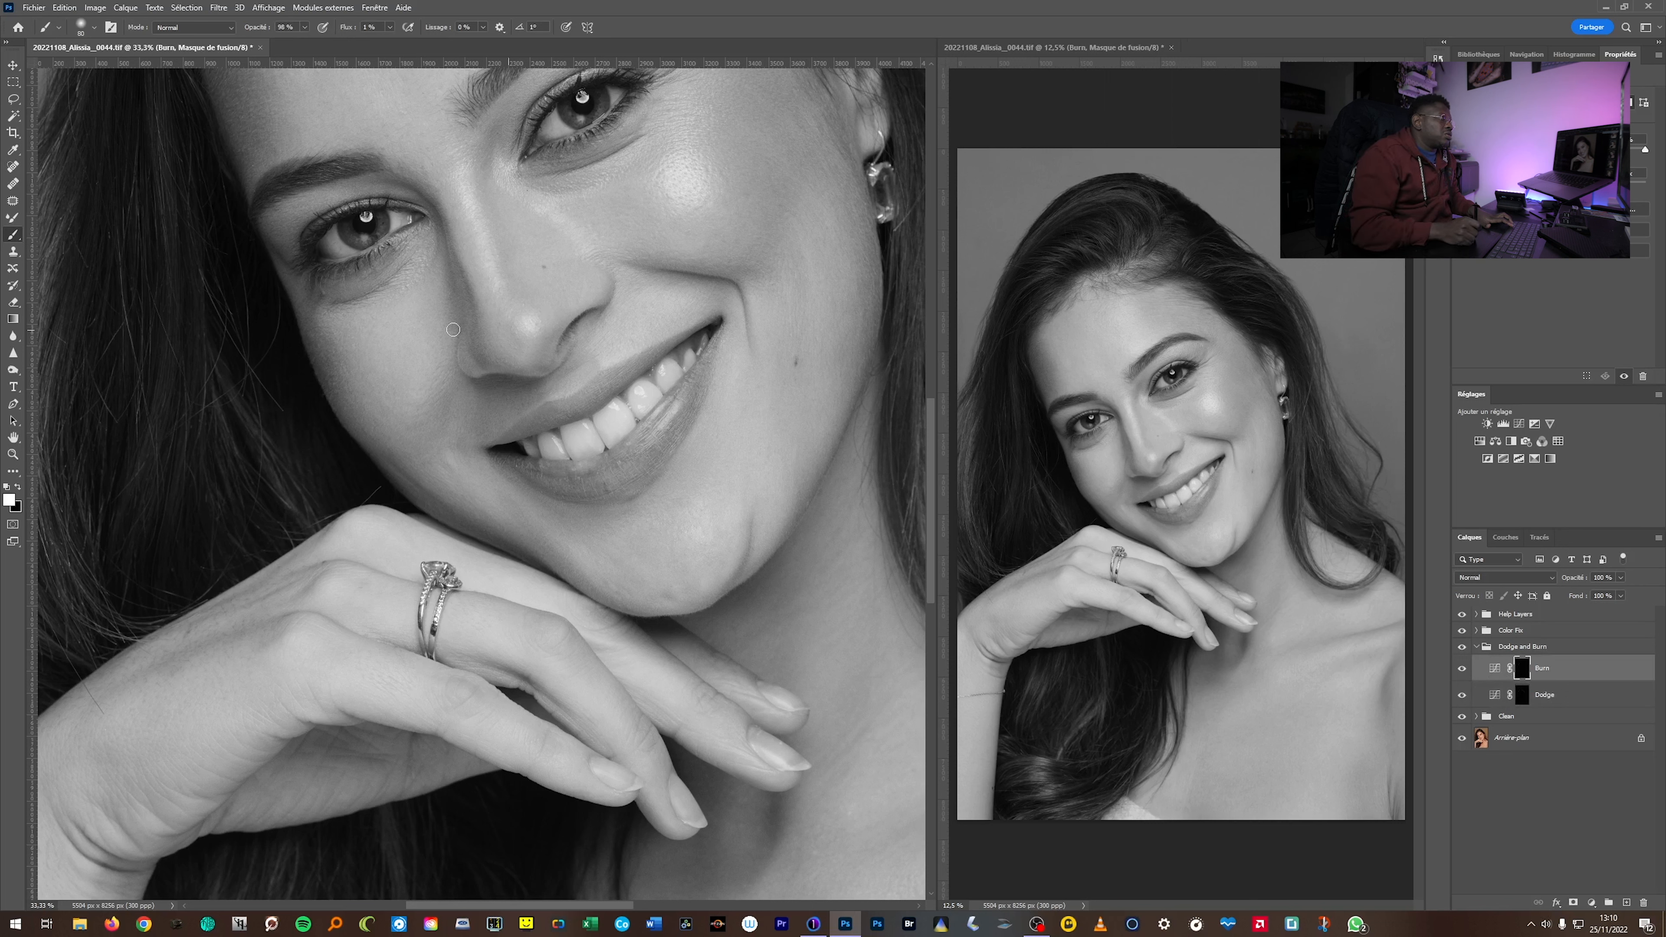
pyautogui.moveTo(807, 338); pyautogui.dragTo(833, 346)
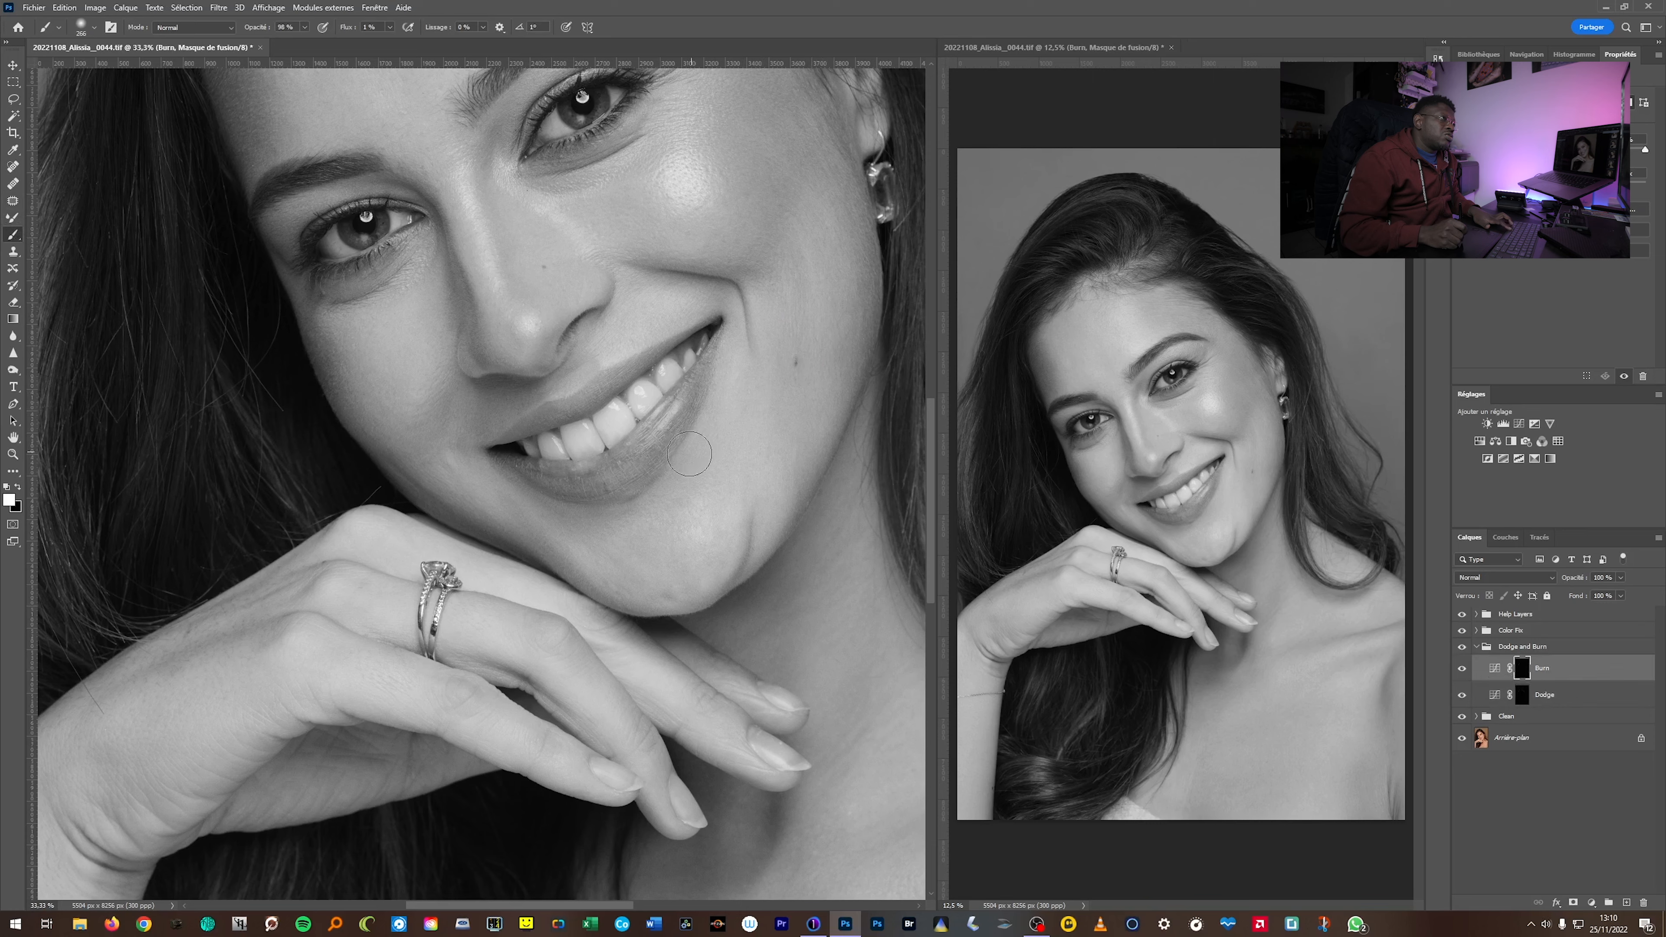
pyautogui.scroll(-2, 695, 443)
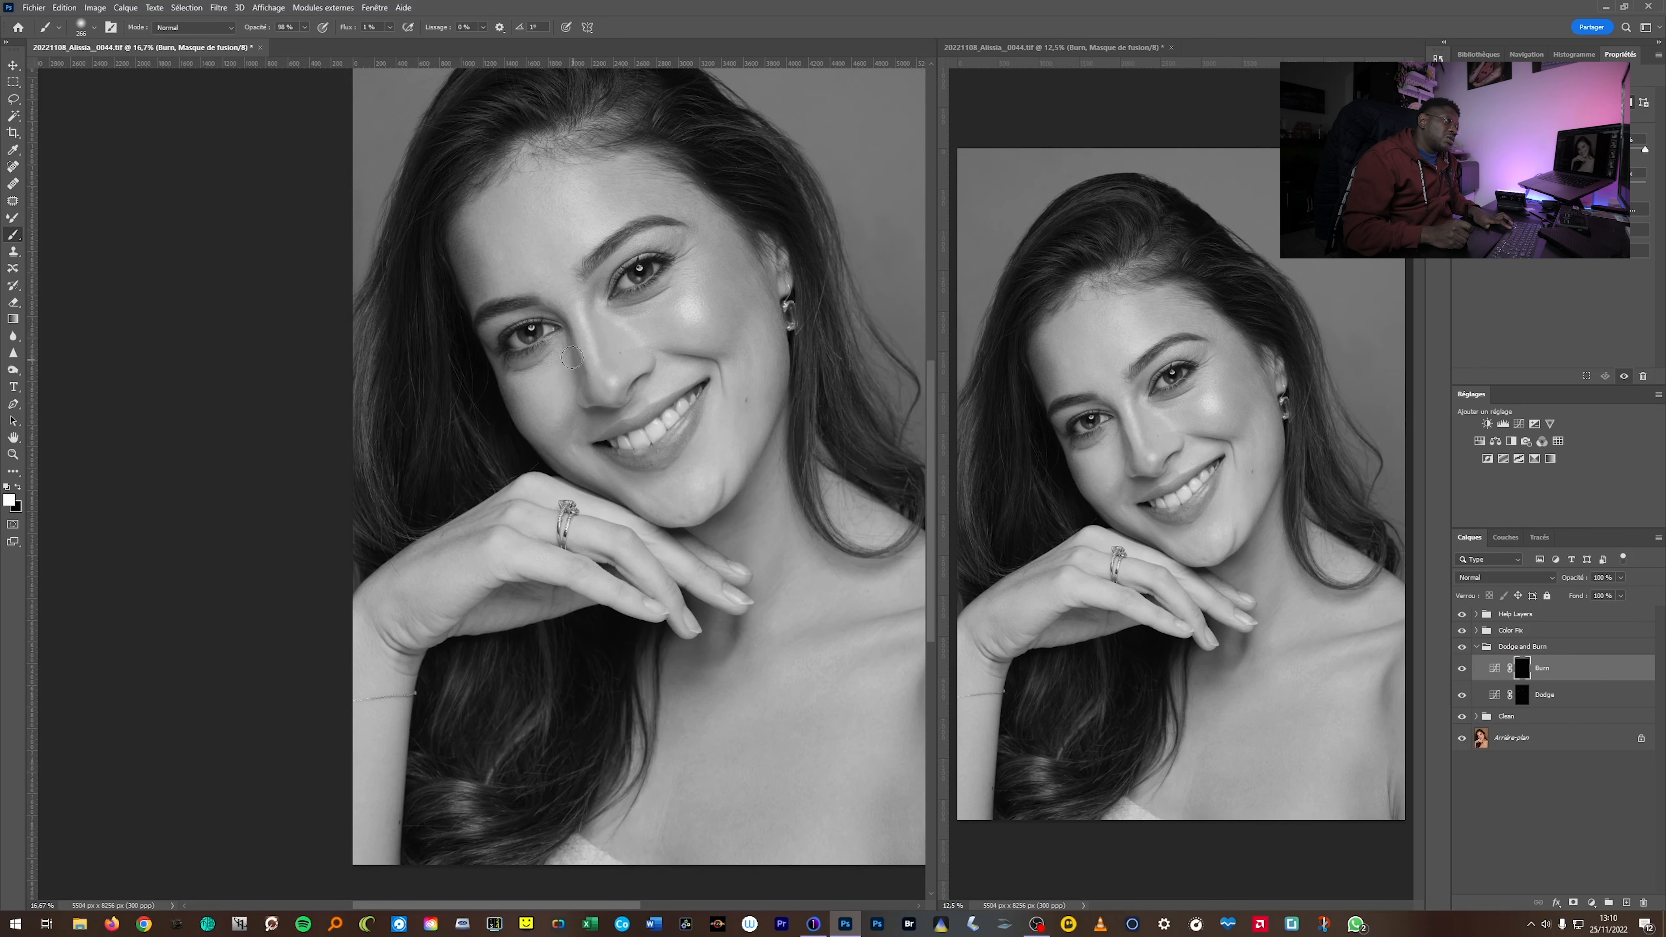
pyautogui.moveTo(573, 358); pyautogui.dragTo(571, 358)
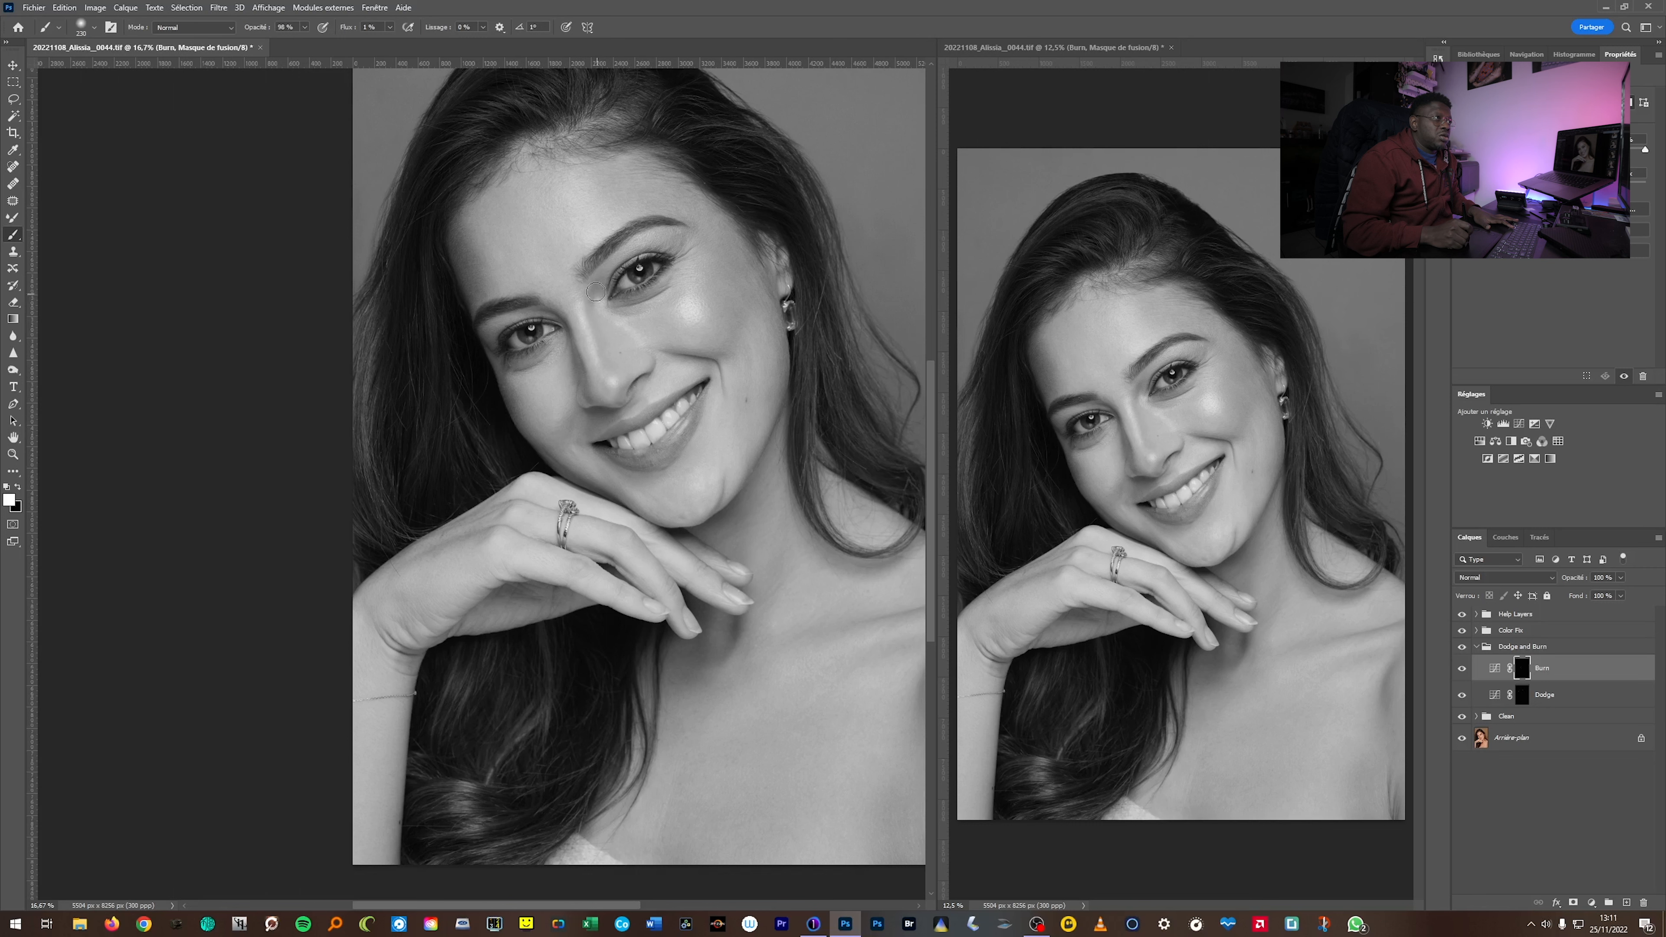
# Make the Dodge layer active and toggle its visibility to compare the face before and after dodging.
pyautogui.hotkey('alt', '[')
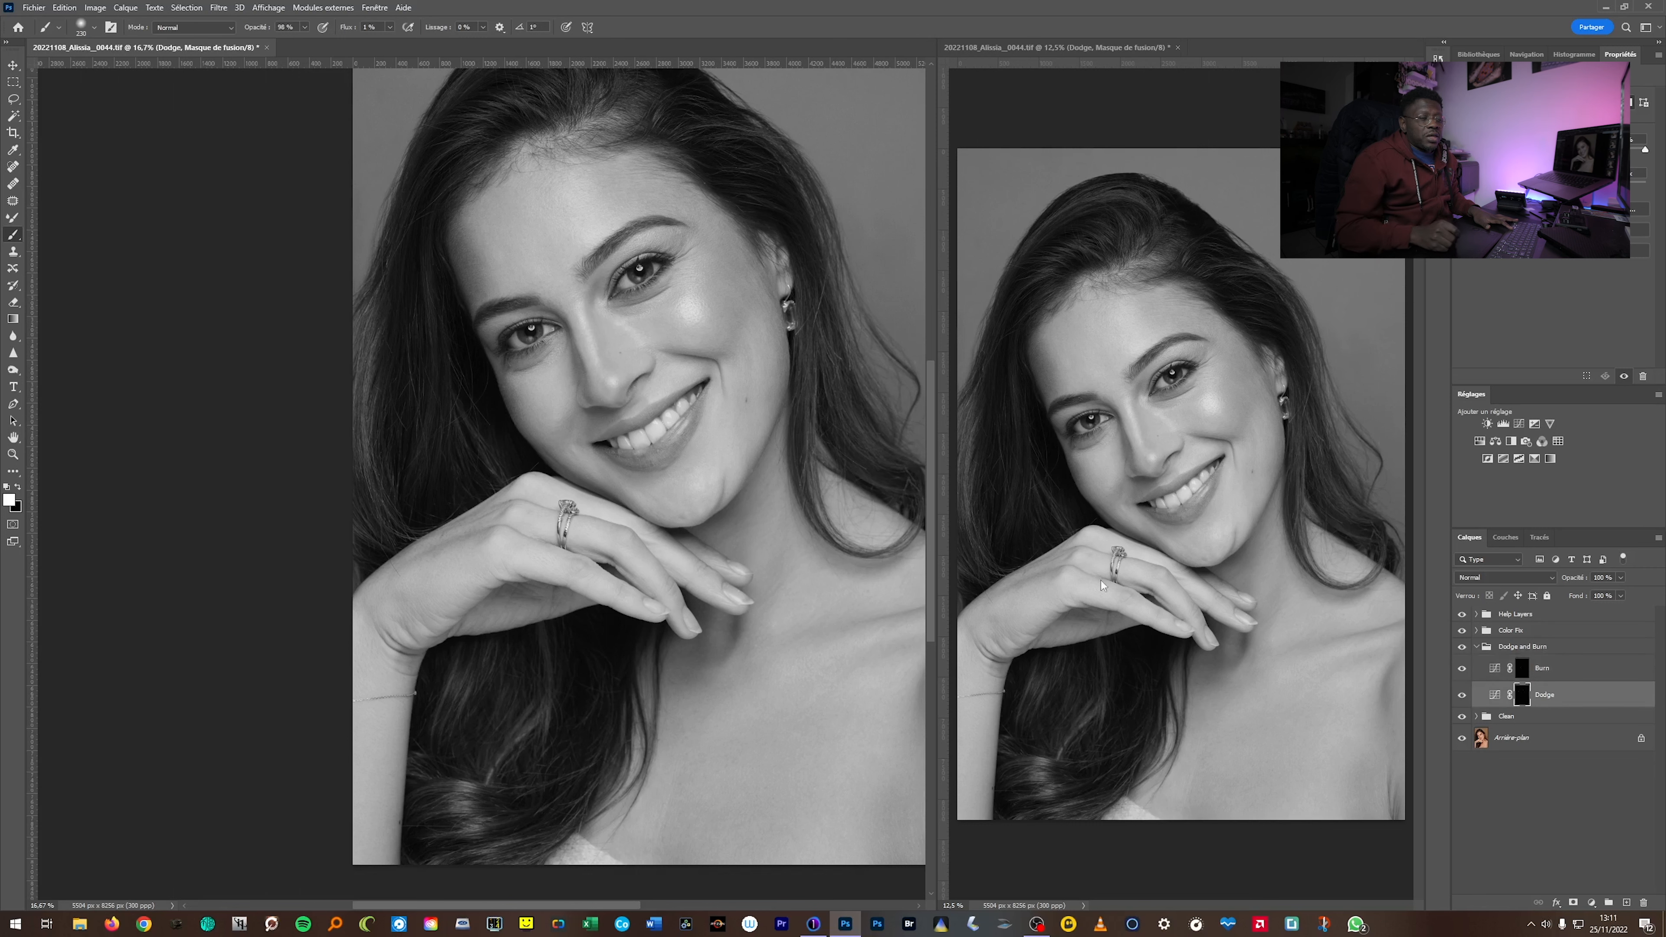
pyautogui.keyDown('ctrl'); pyautogui.click(804, 368); pyautogui.keyUp('ctrl')
pyautogui.keyDown('ctrl'); pyautogui.click(804, 369); pyautogui.keyUp('ctrl')
pyautogui.moveTo(475, 278); pyautogui.dragTo(703, 468)
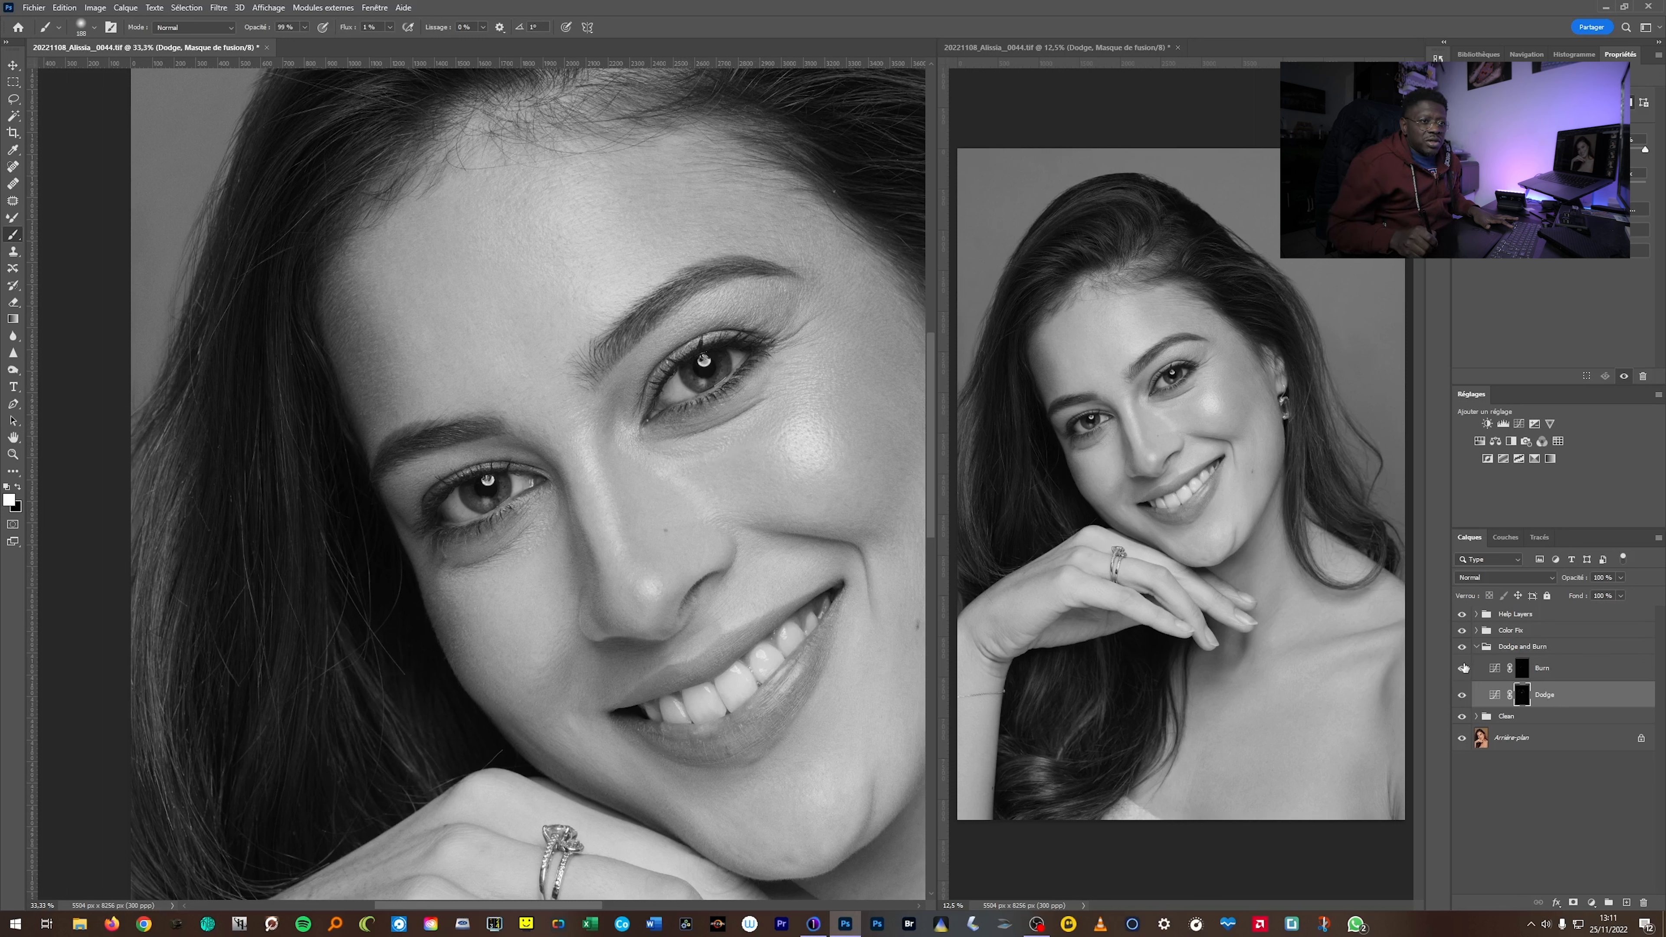
pyautogui.click(1462, 696)
pyautogui.click(1462, 695)
pyautogui.click(1463, 695)
pyautogui.click(1462, 695)
pyautogui.click(1462, 695)
pyautogui.click(1463, 695)
# Paint on the Dodge mask with small and larger brushes to lighten the skin beside the eye, smile line and outer cheek.
pyautogui.moveTo(775, 394); pyautogui.dragTo(753, 394)
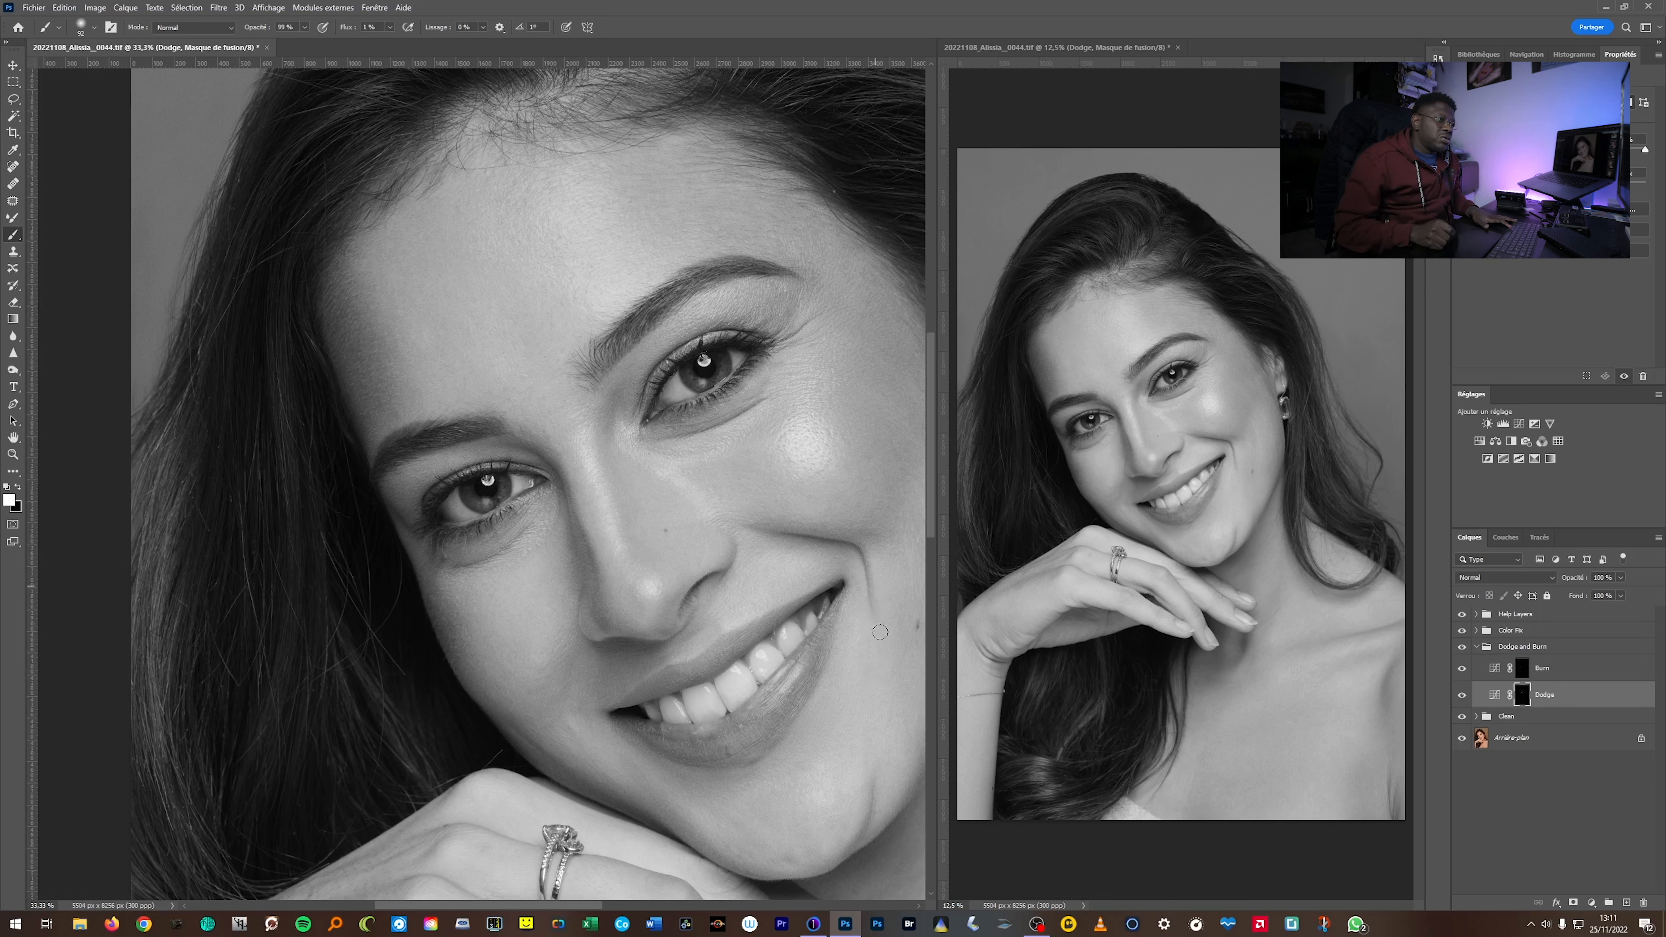
pyautogui.keyDown('alt'); pyautogui.click(859, 646); pyautogui.keyUp('alt')
pyautogui.keyDown('alt'); pyautogui.click(859, 646); pyautogui.keyUp('alt')
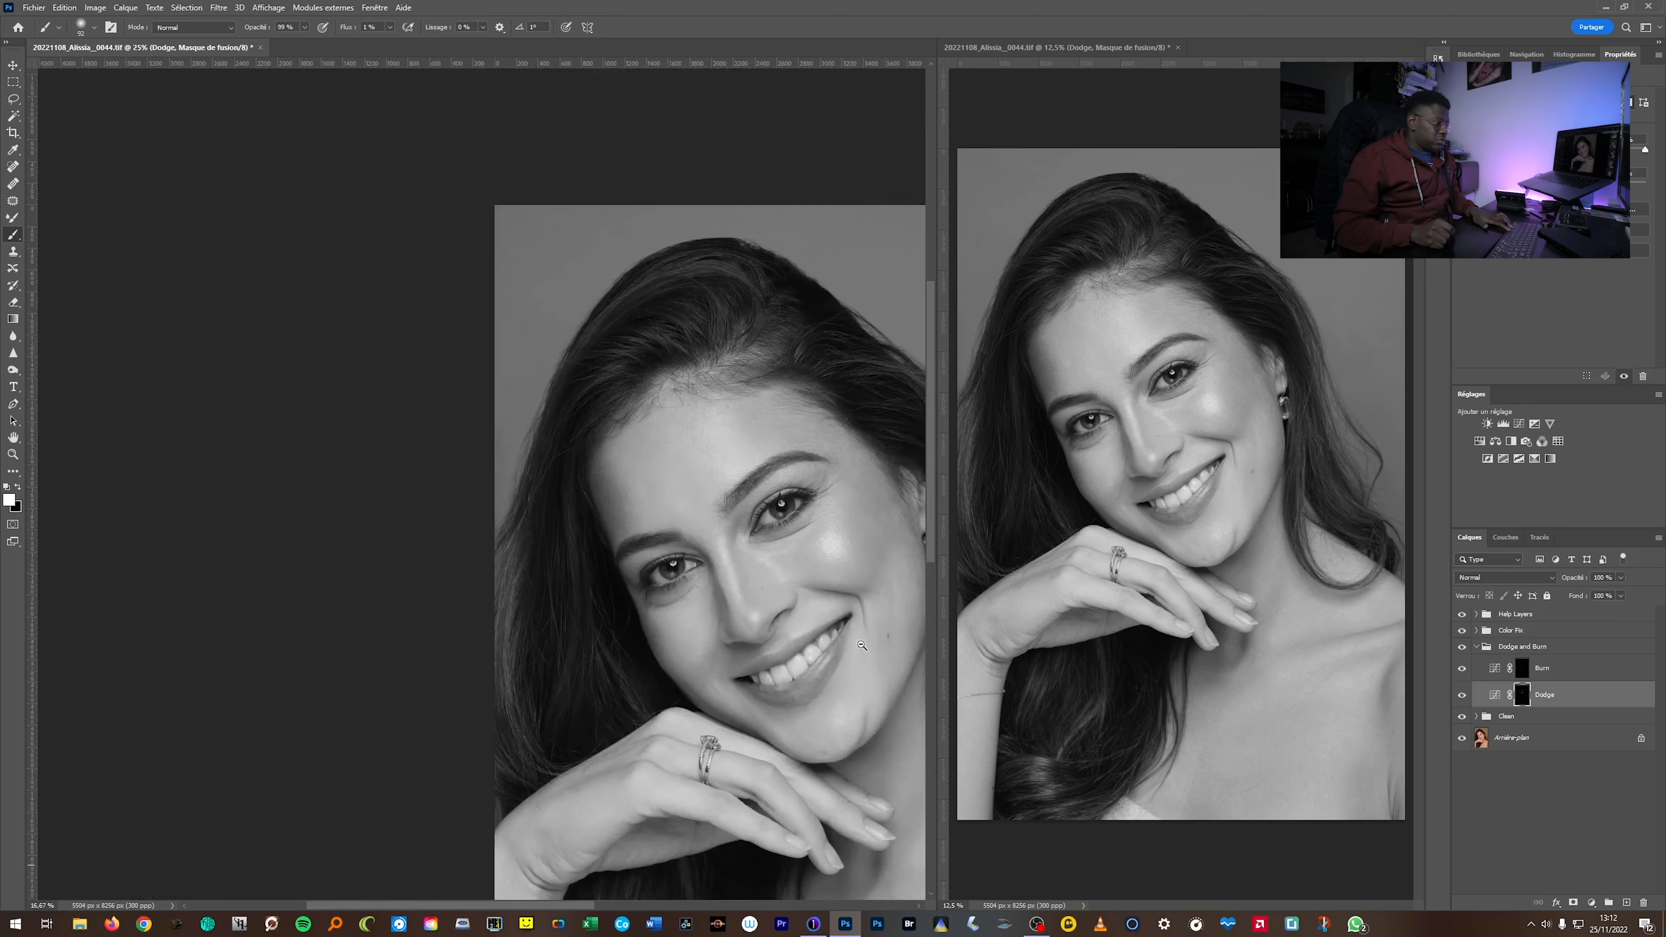
pyautogui.keyDown('alt'); pyautogui.click(862, 646); pyautogui.keyUp('alt')
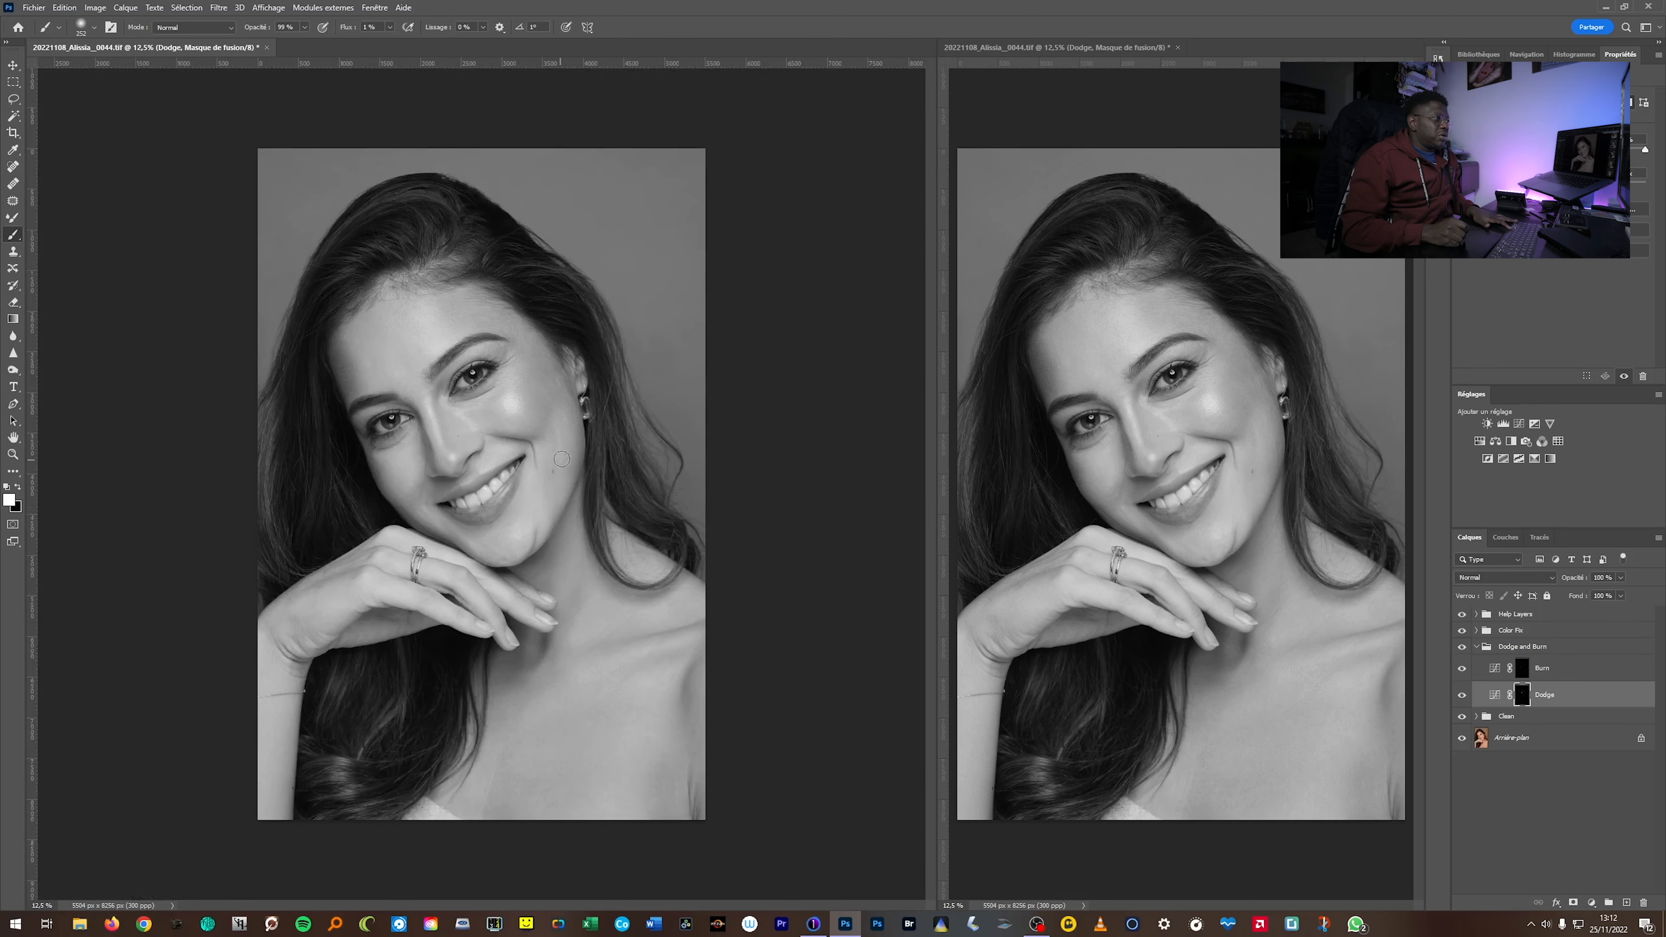
pyautogui.keyDown('ctrl'); pyautogui.click(560, 445); pyautogui.keyUp('ctrl')
pyautogui.keyDown('ctrl'); pyautogui.click(560, 445); pyautogui.keyUp('ctrl')
pyautogui.moveTo(552, 460); pyautogui.dragTo(559, 453)
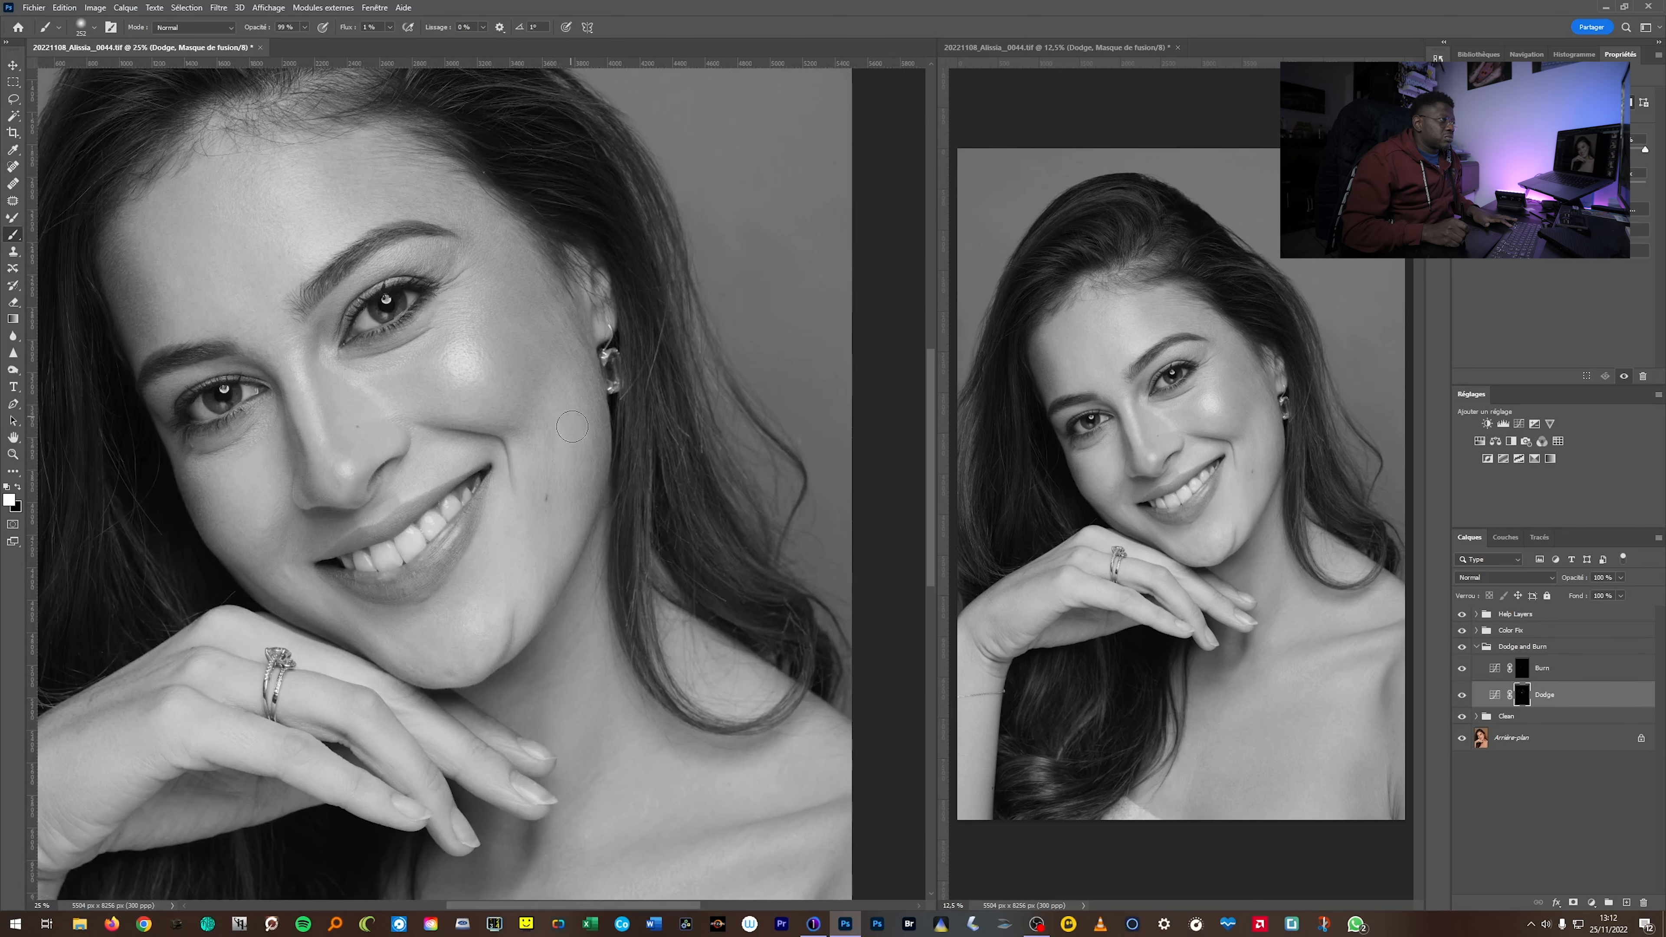
# Widen the main document view and hide the Help Layers group to show the whole portrait in color.
pyautogui.keyDown('alt'); pyautogui.click(574, 497); pyautogui.keyUp('alt')
pyautogui.keyDown('alt'); pyautogui.click(574, 497); pyautogui.keyUp('alt')
pyautogui.moveTo(937, 486); pyautogui.dragTo(1043, 485)
pyautogui.click(1462, 615)
# Toggle the Dodge and Burn group's visibility to compare the portrait before and after, and inspect the face close up.
pyautogui.click(1462, 648)
pyautogui.click(1462, 649)
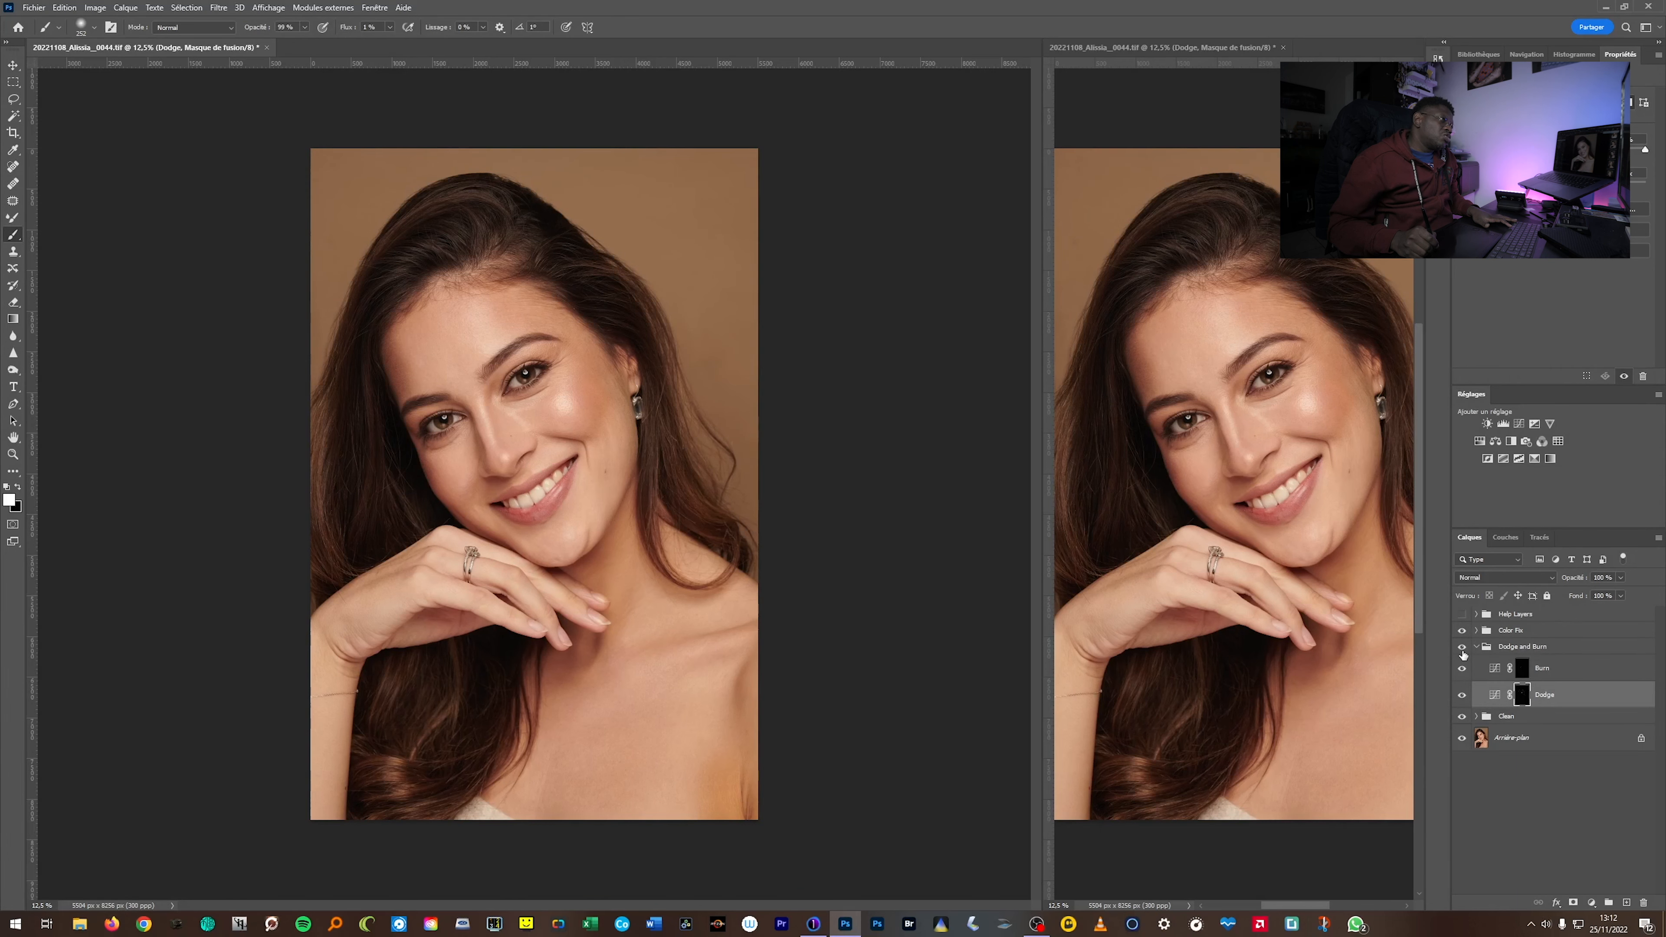
pyautogui.scroll(2, 527, 372)
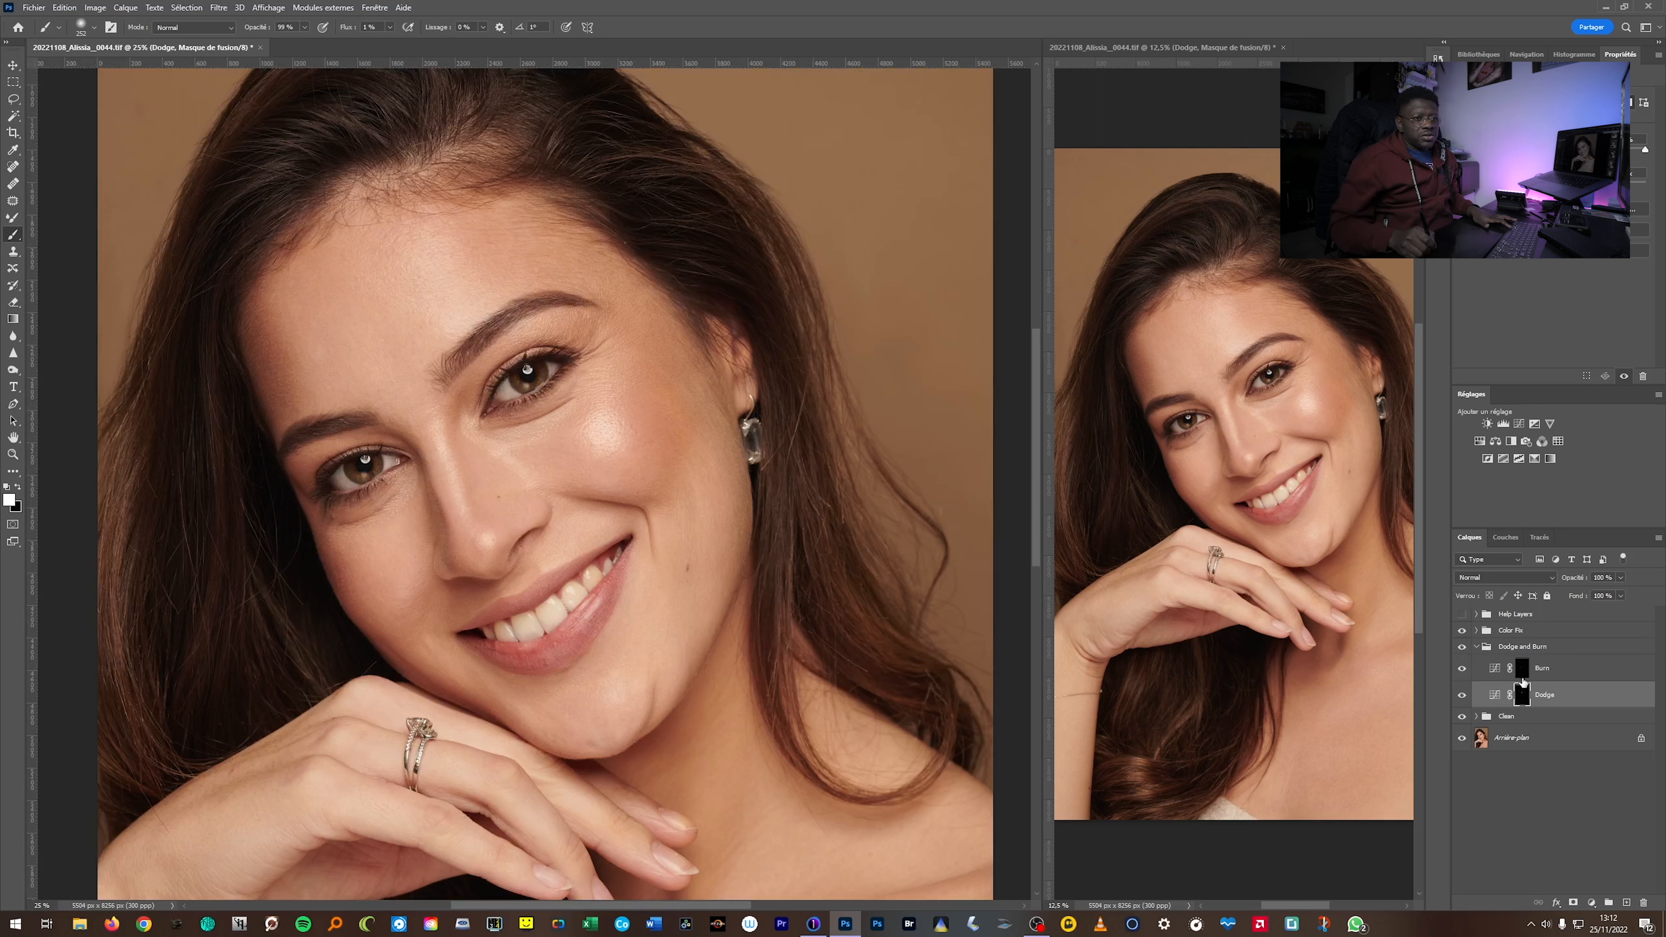
# Paint sampled skin color under the eye nearest the earring on the Color Fix layer at 100% flow, and set the layer's opacity to 53%.
pyautogui.click(1476, 631)
pyautogui.click(1476, 699)
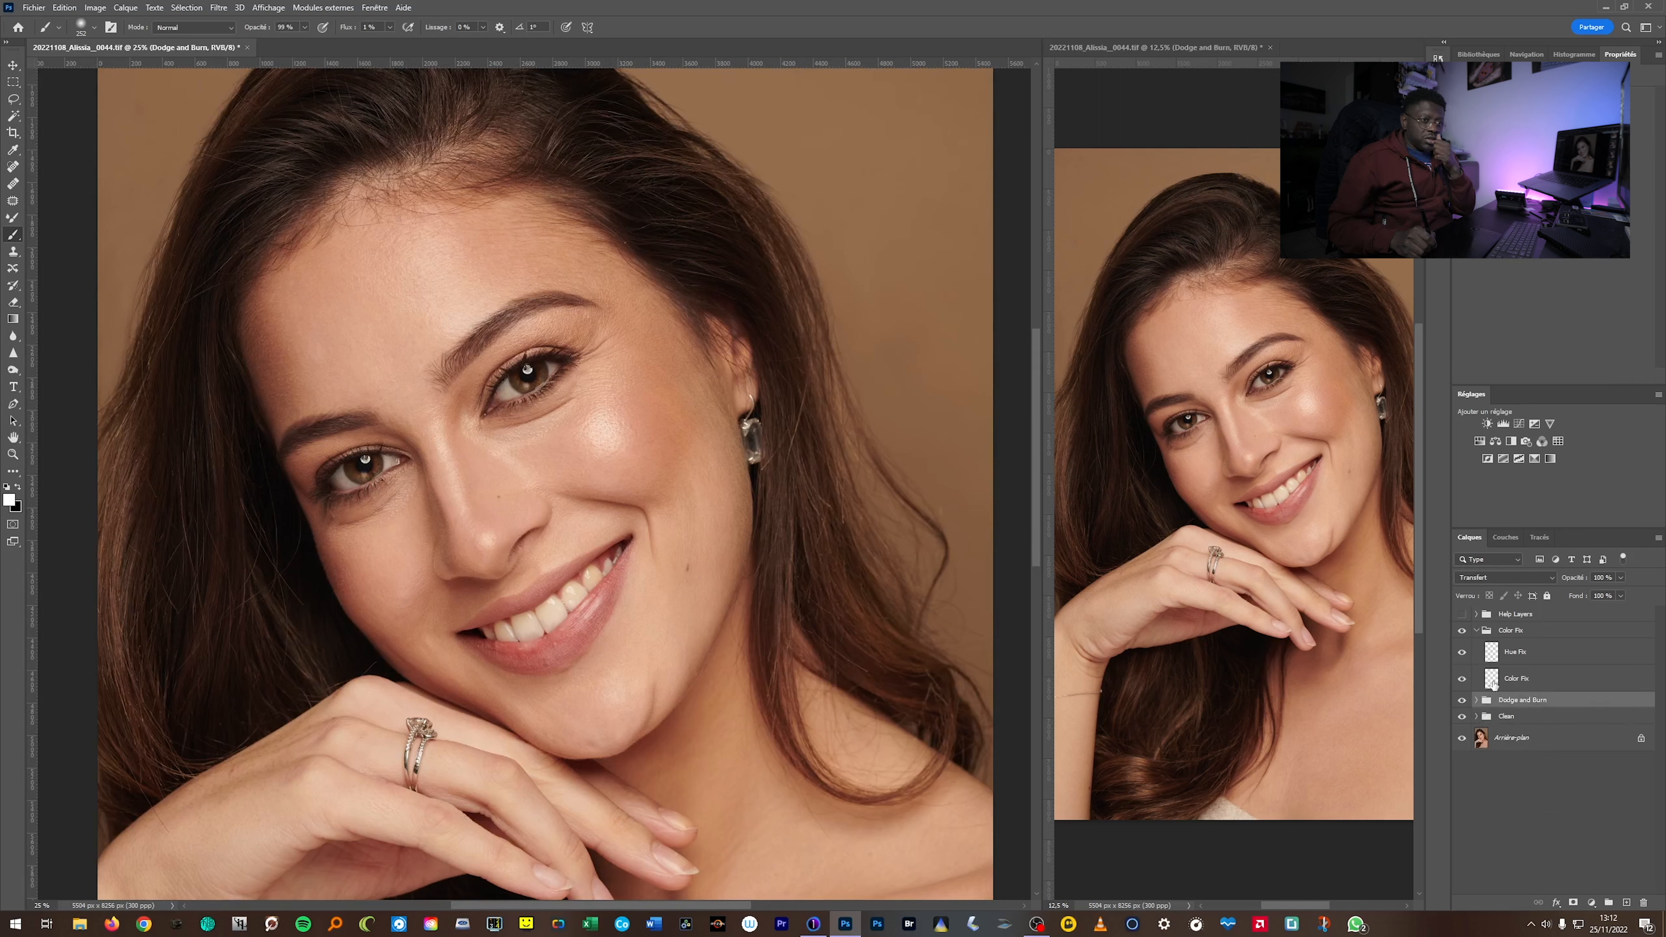
pyautogui.click(1493, 683)
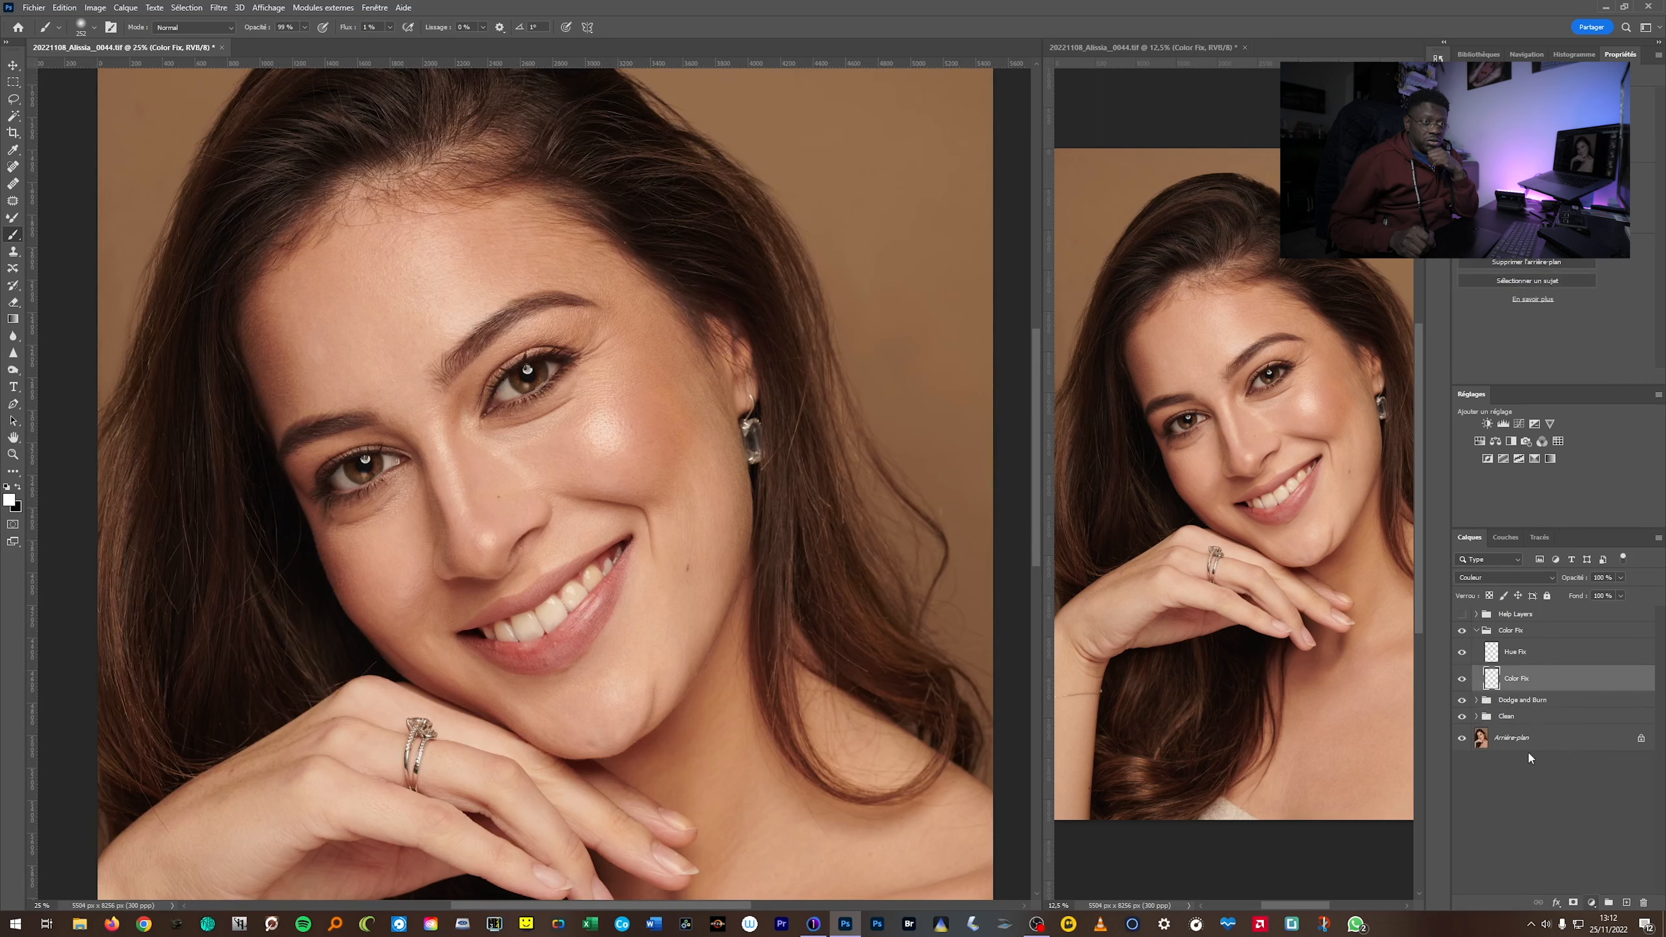
pyautogui.hotkey('shift', '0')
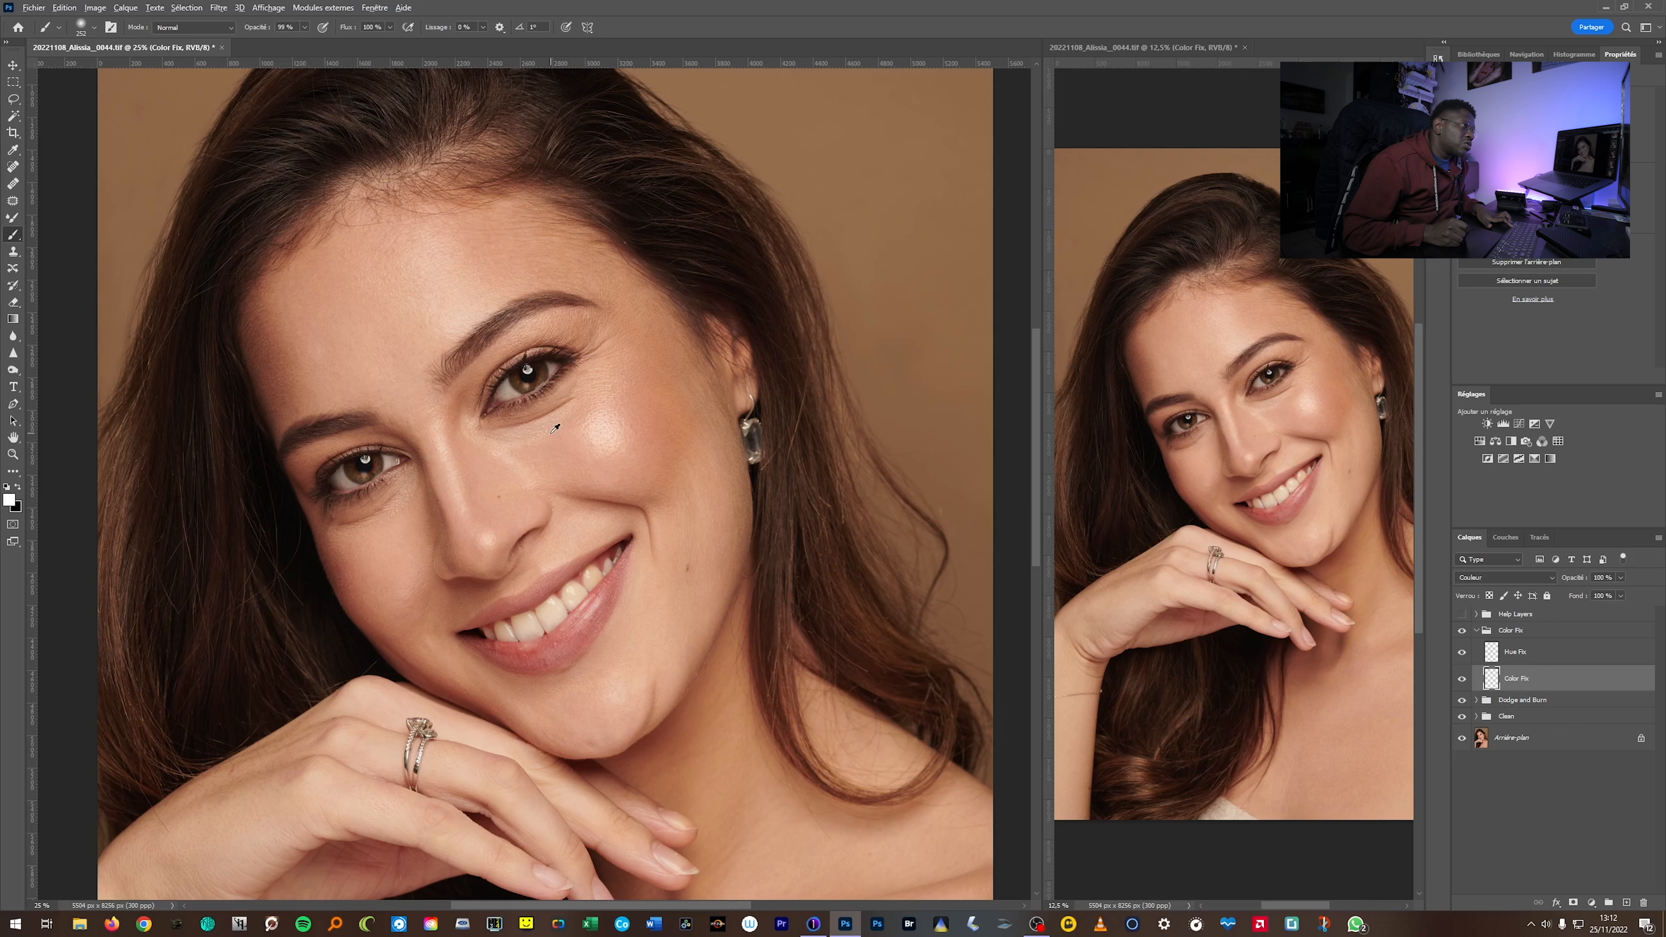
pyautogui.keyDown('alt'); pyautogui.click(571, 419); pyautogui.keyUp('alt')
pyautogui.moveTo(565, 427); pyautogui.dragTo(541, 430)
pyautogui.keyDown('alt'); pyautogui.click(544, 441); pyautogui.keyUp('alt')
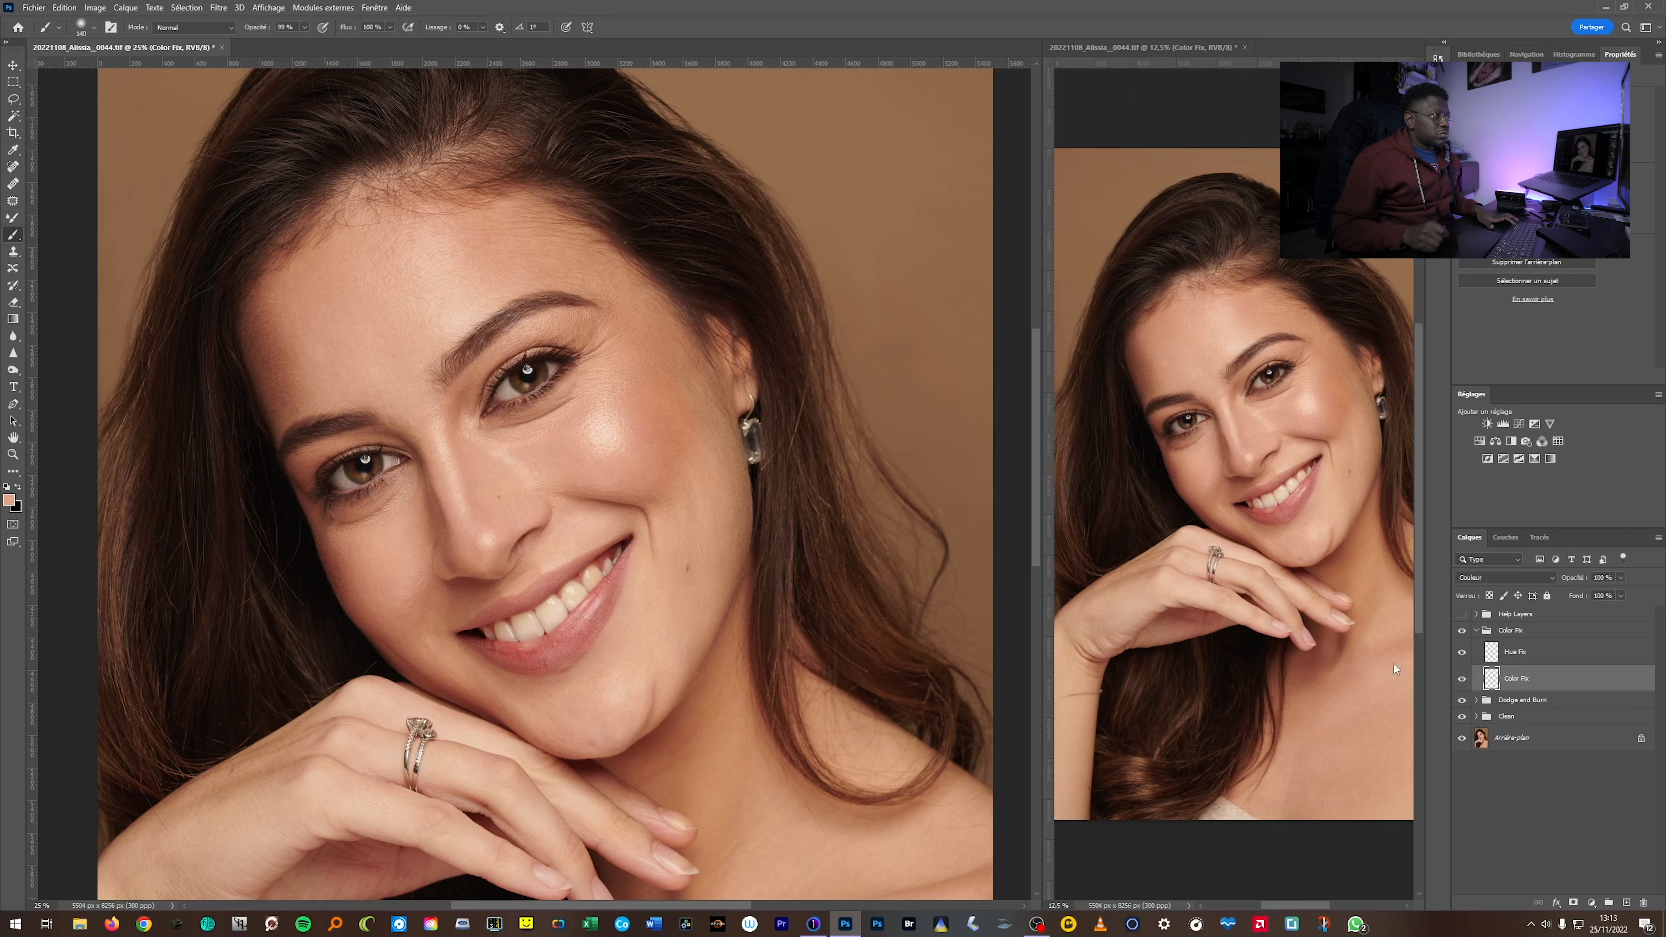
pyautogui.keyDown('ctrl'); pyautogui.click(535, 434); pyautogui.keyUp('ctrl')
pyautogui.keyDown('ctrl'); pyautogui.click(534, 434); pyautogui.keyUp('ctrl')
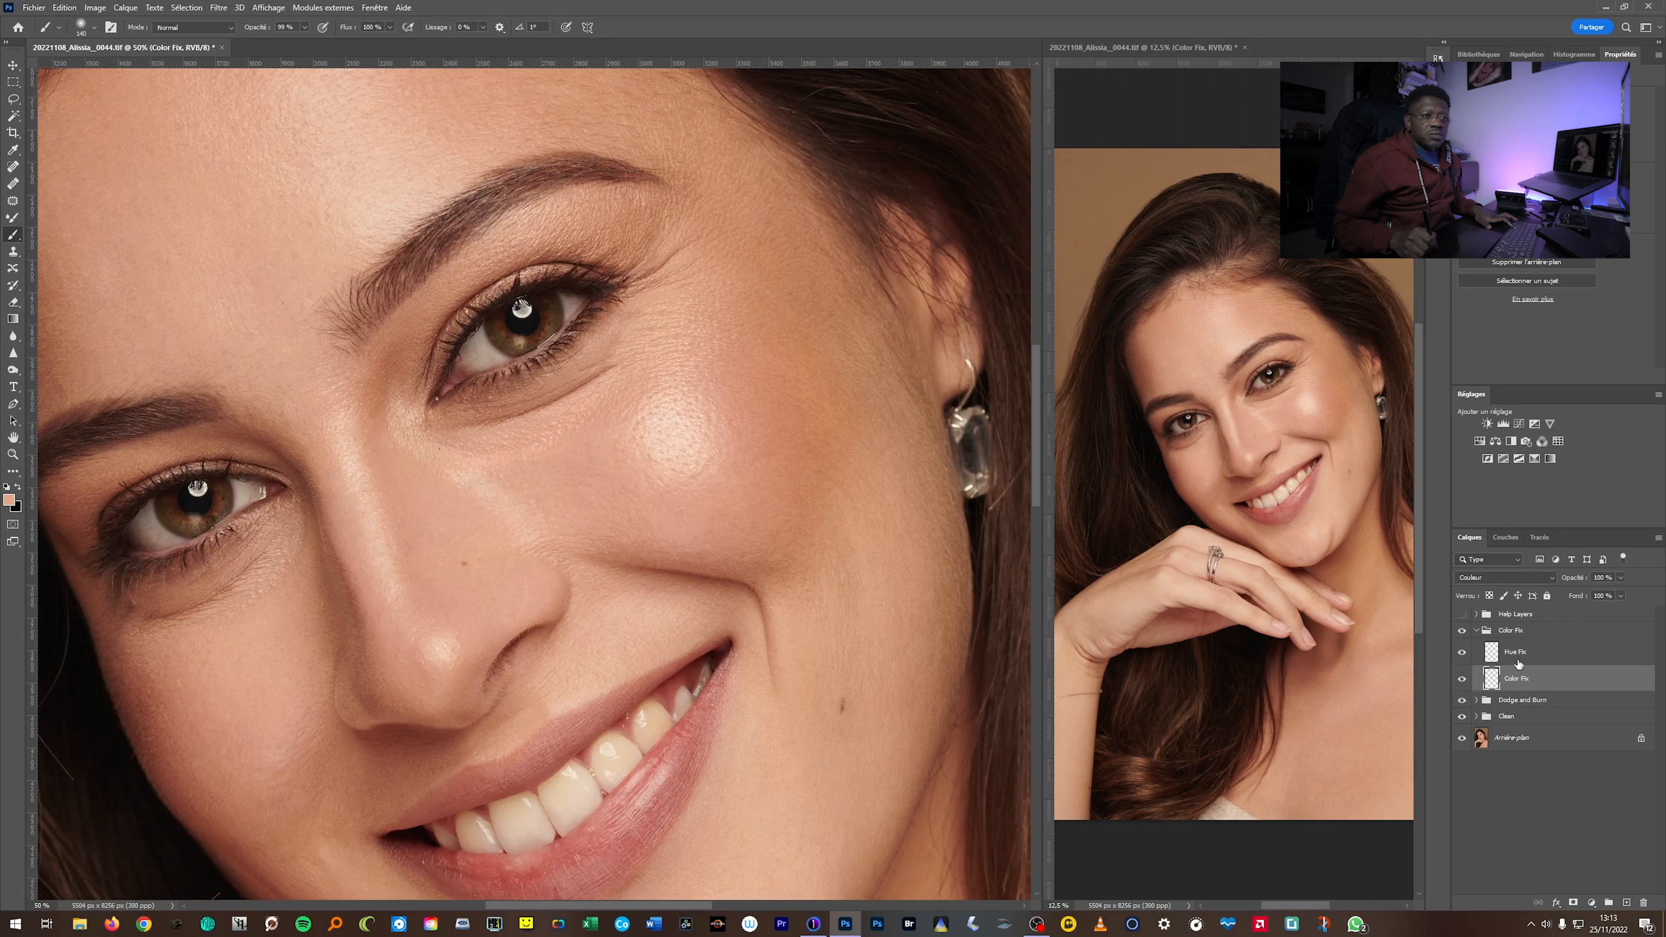
pyautogui.moveTo(1618, 596); pyautogui.dragTo(1595, 597)
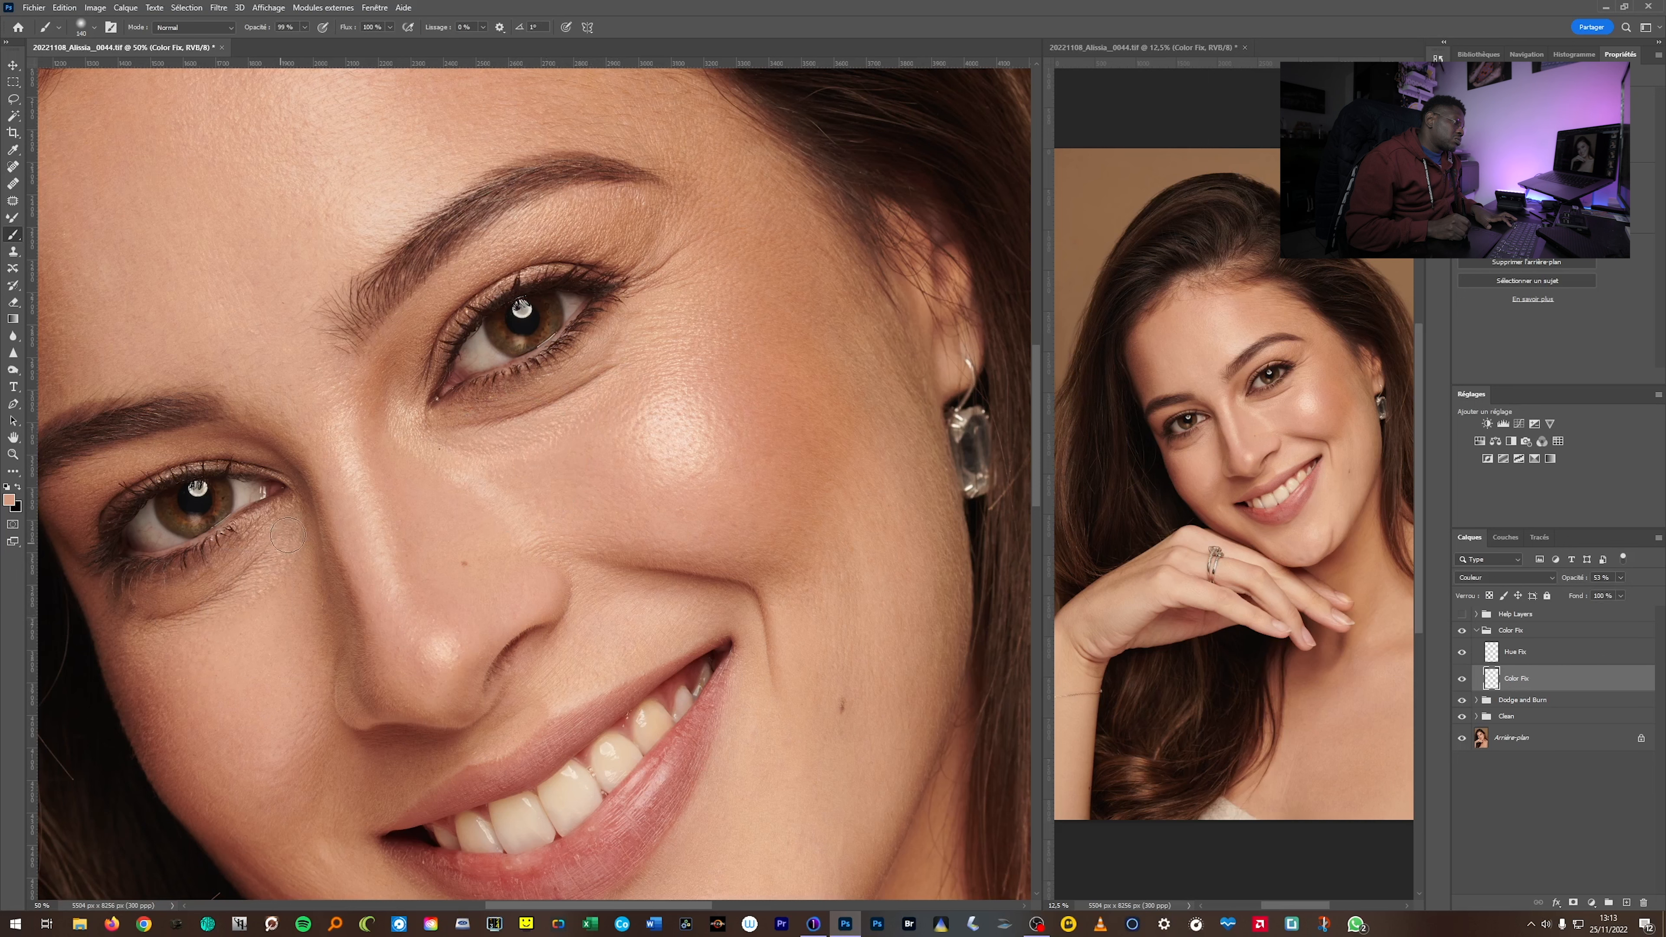
# On the Clone layer in the Clean group, clone sampled skin over the area beneath the eye nearest the earring.
pyautogui.hotkey('ctrl', '-')
pyautogui.hotkey('ctrl', '-')
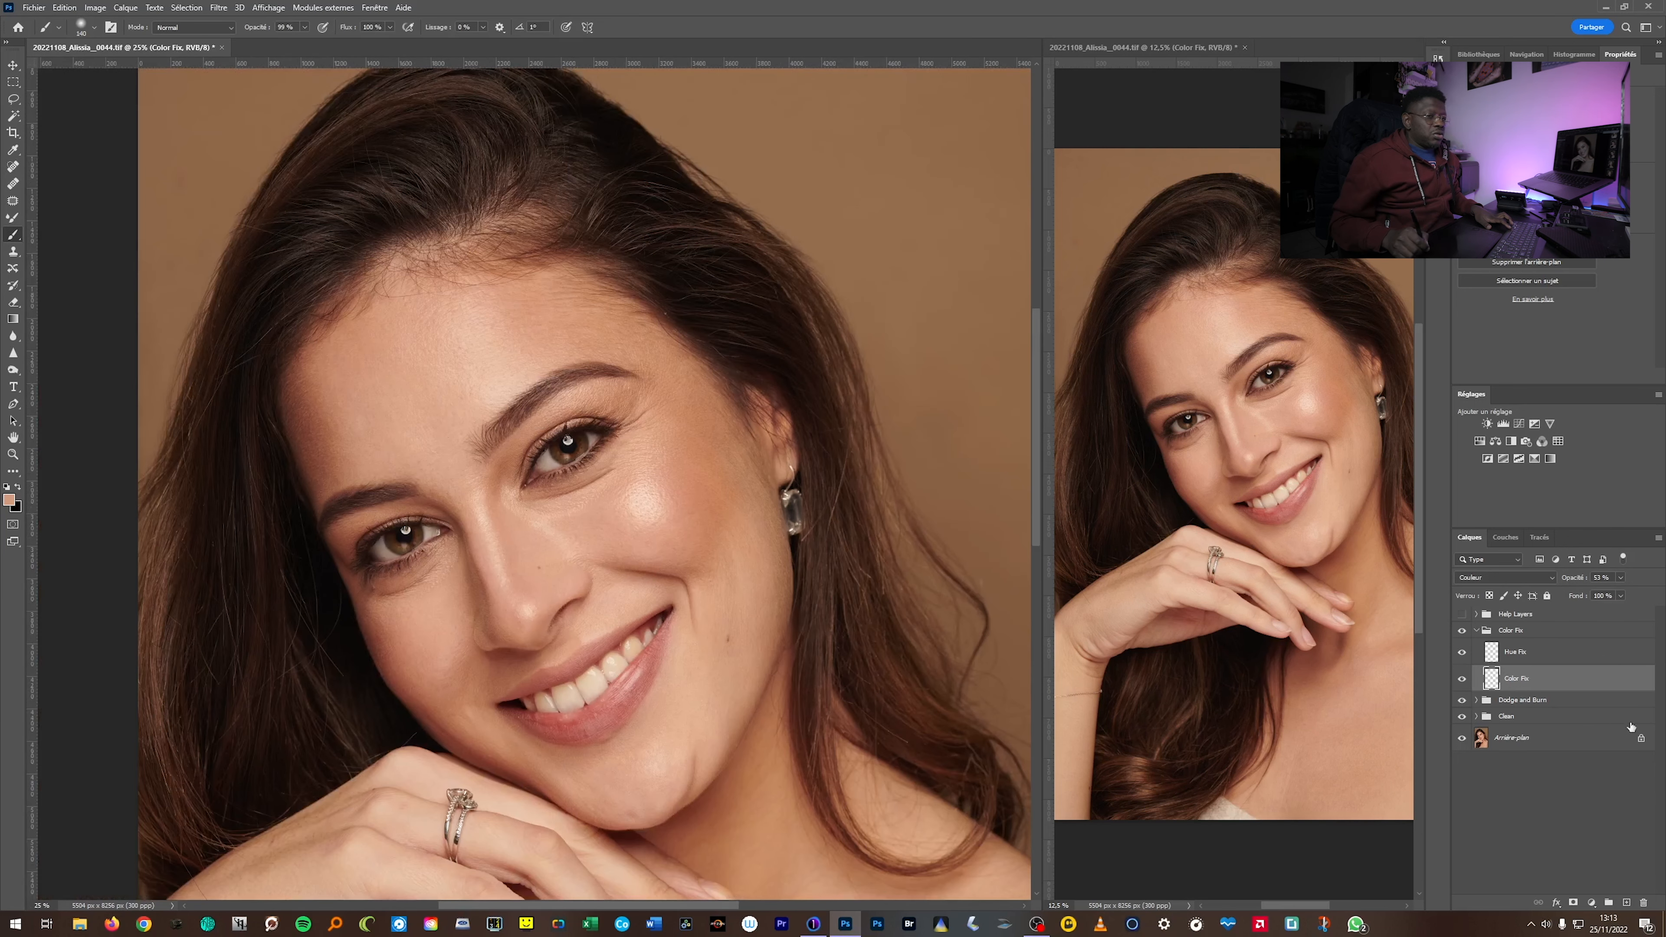
pyautogui.click(1477, 716)
pyautogui.click(1510, 740)
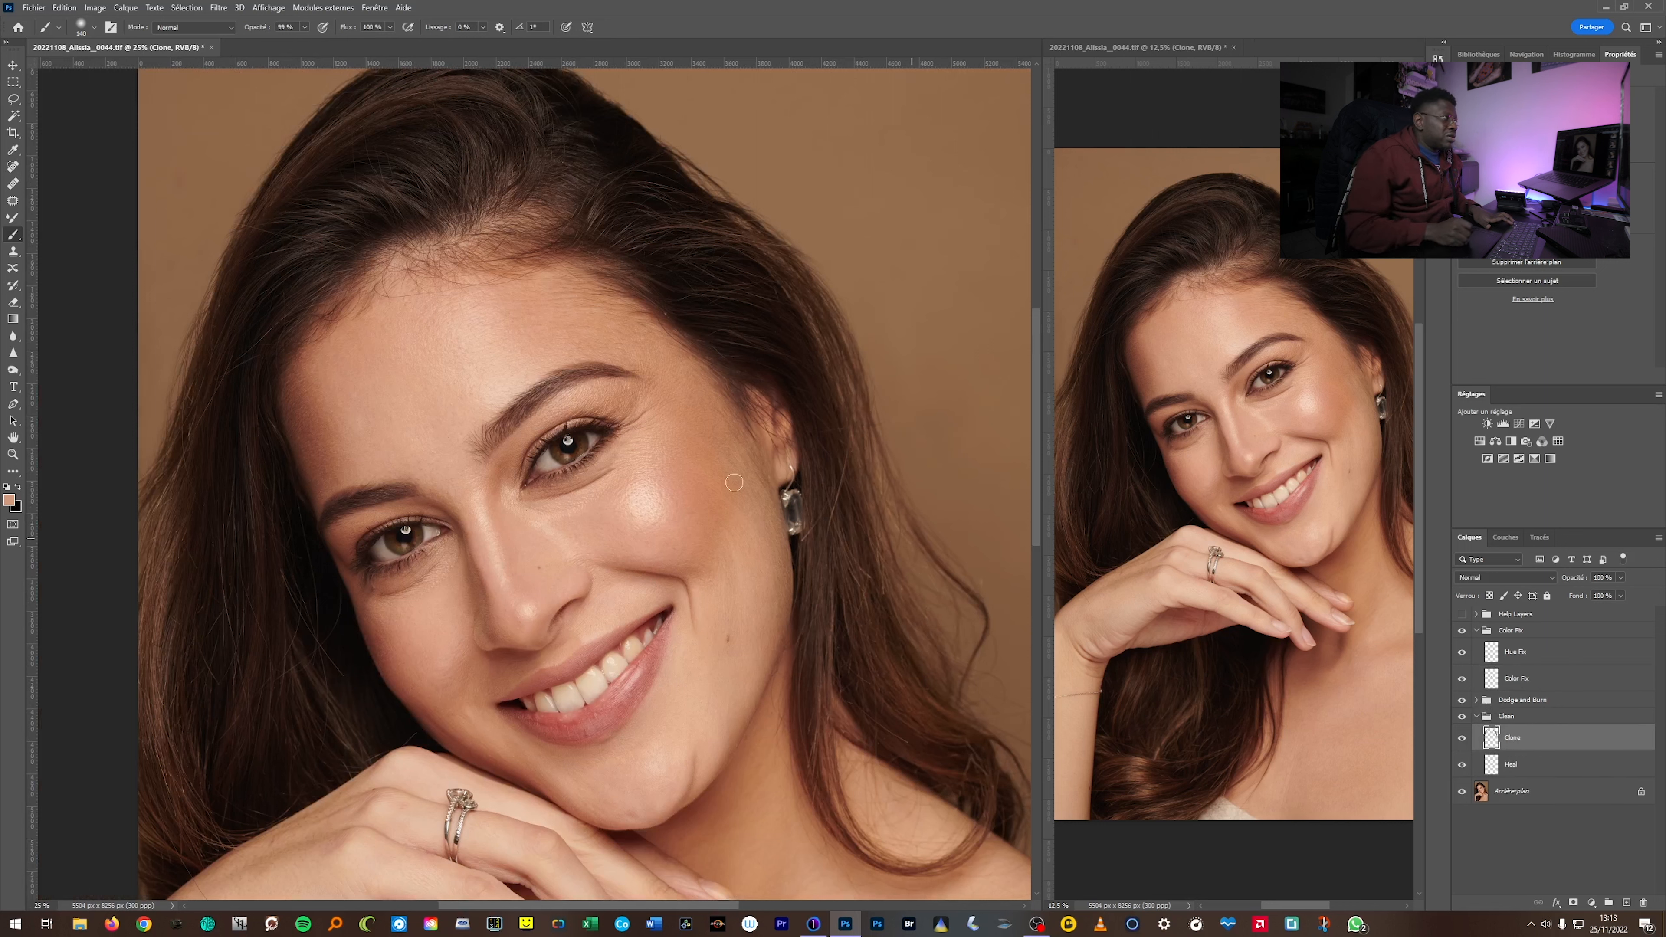
pyautogui.click(13, 251)
pyautogui.scroll(2, 577, 463)
pyautogui.keyDown('alt'); pyautogui.click(596, 553); pyautogui.keyUp('alt')
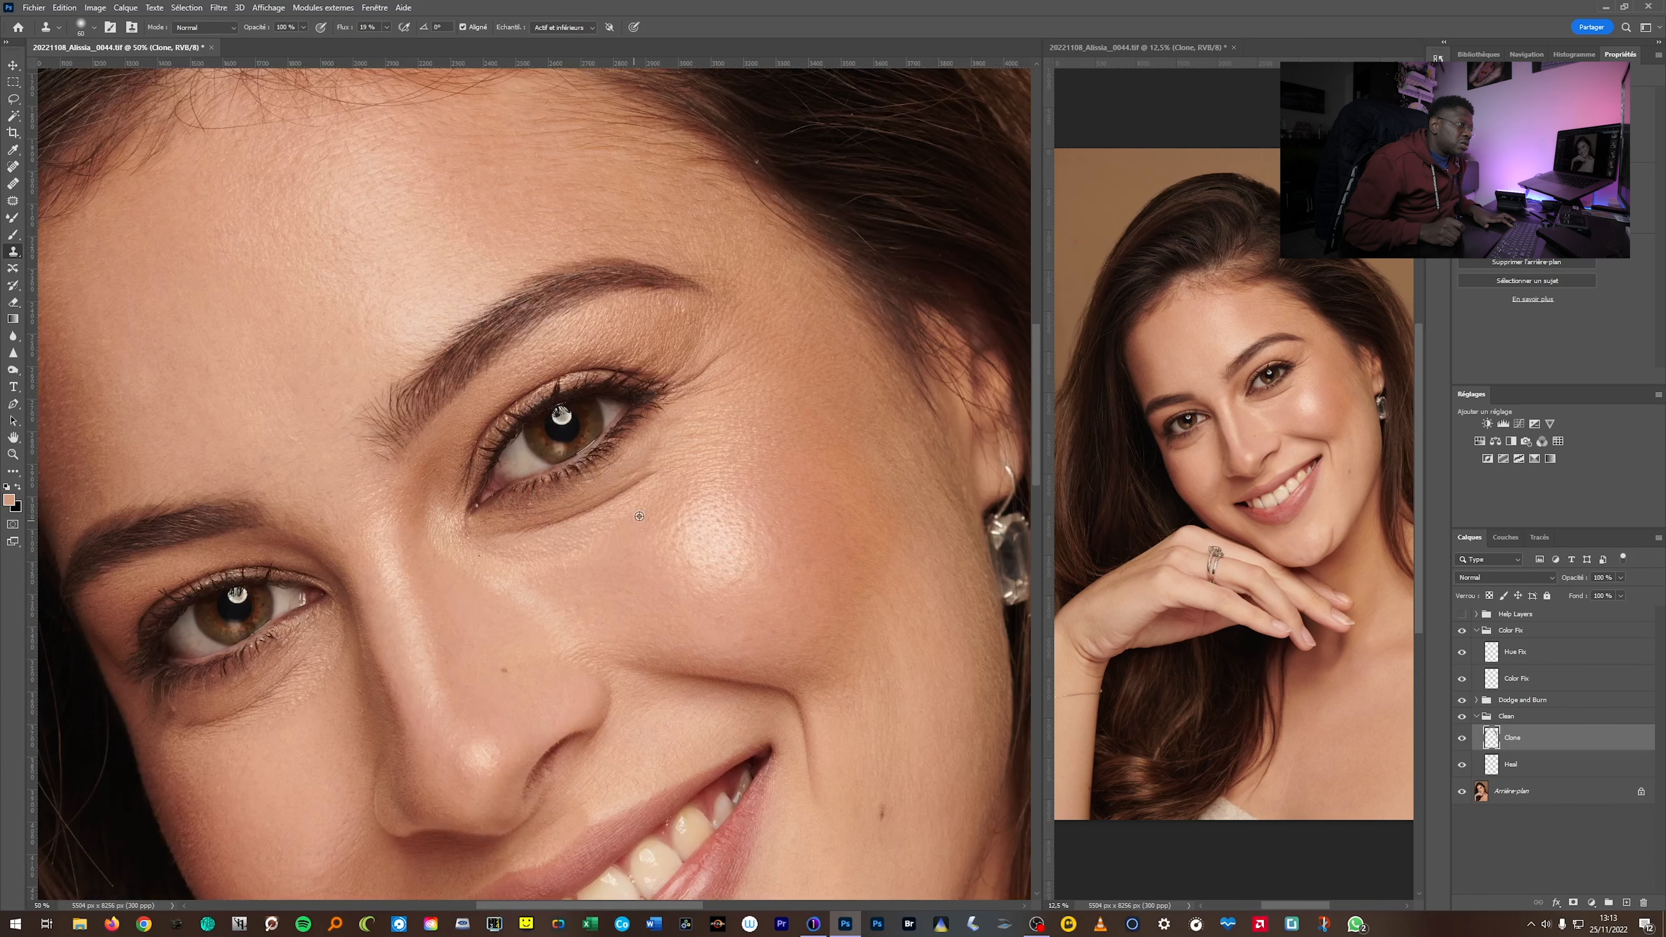
pyautogui.keyDown('alt'); pyautogui.click(588, 566); pyautogui.keyUp('alt')
pyautogui.moveTo(578, 560)
pyautogui.mouseDown()
pyautogui.moveTo(504, 555)
pyautogui.moveTo(543, 554)
pyautogui.mouseUp()
pyautogui.keyDown('alt'); pyautogui.click(527, 567); pyautogui.keyUp('alt')
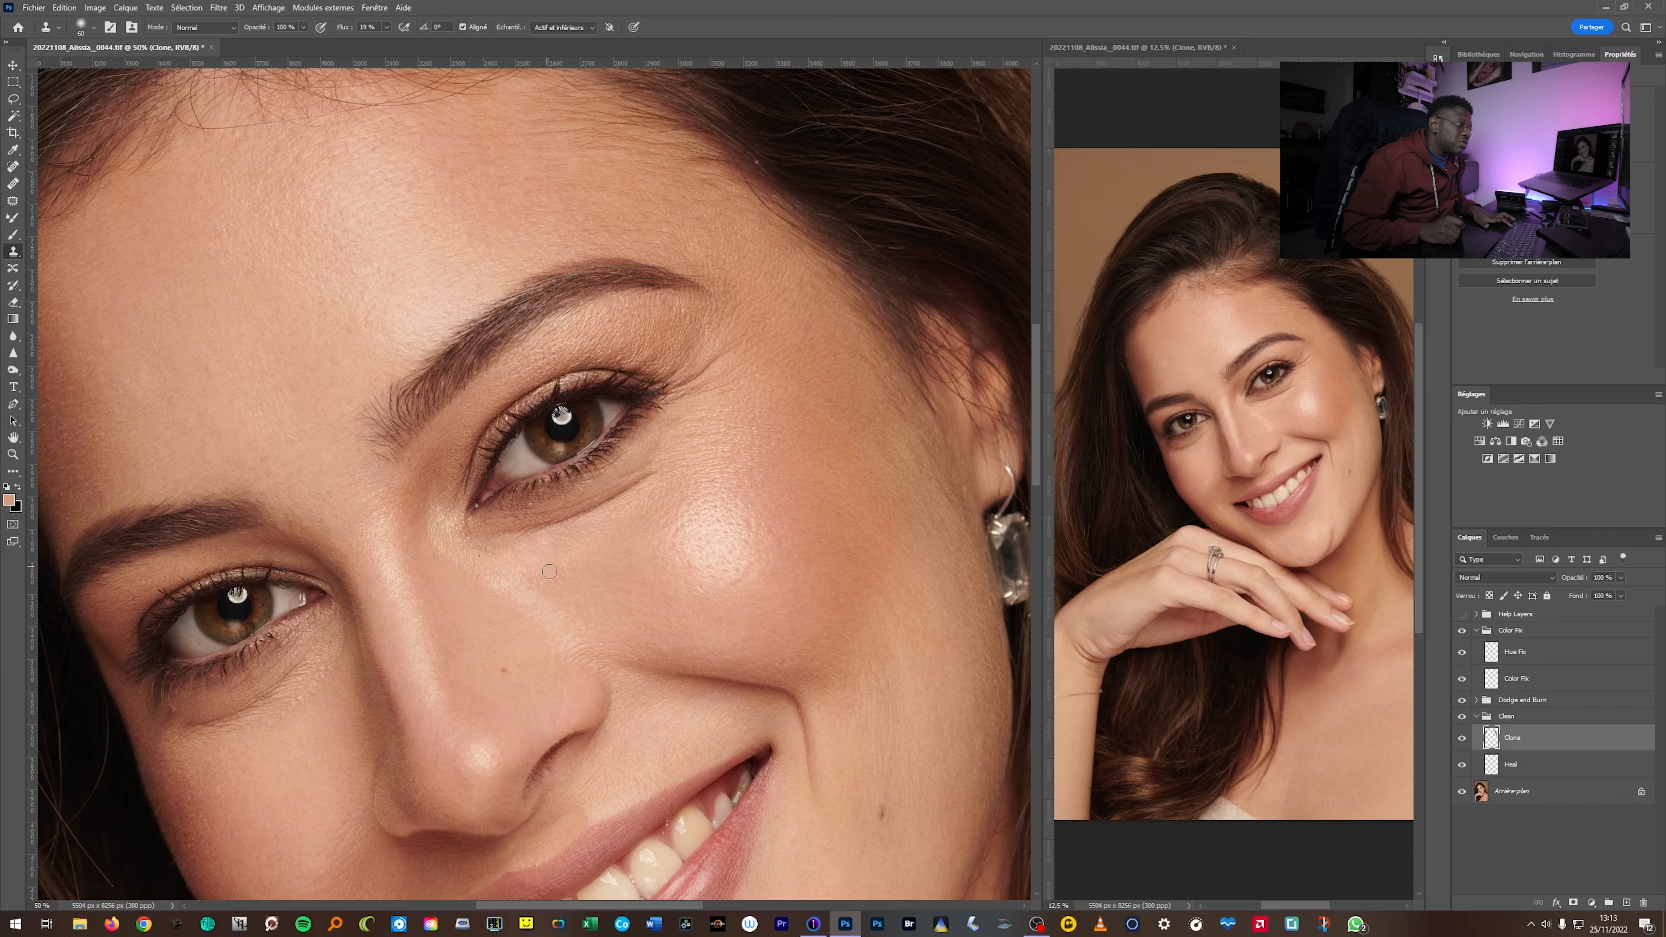
pyautogui.scroll(-2, 594, 563)
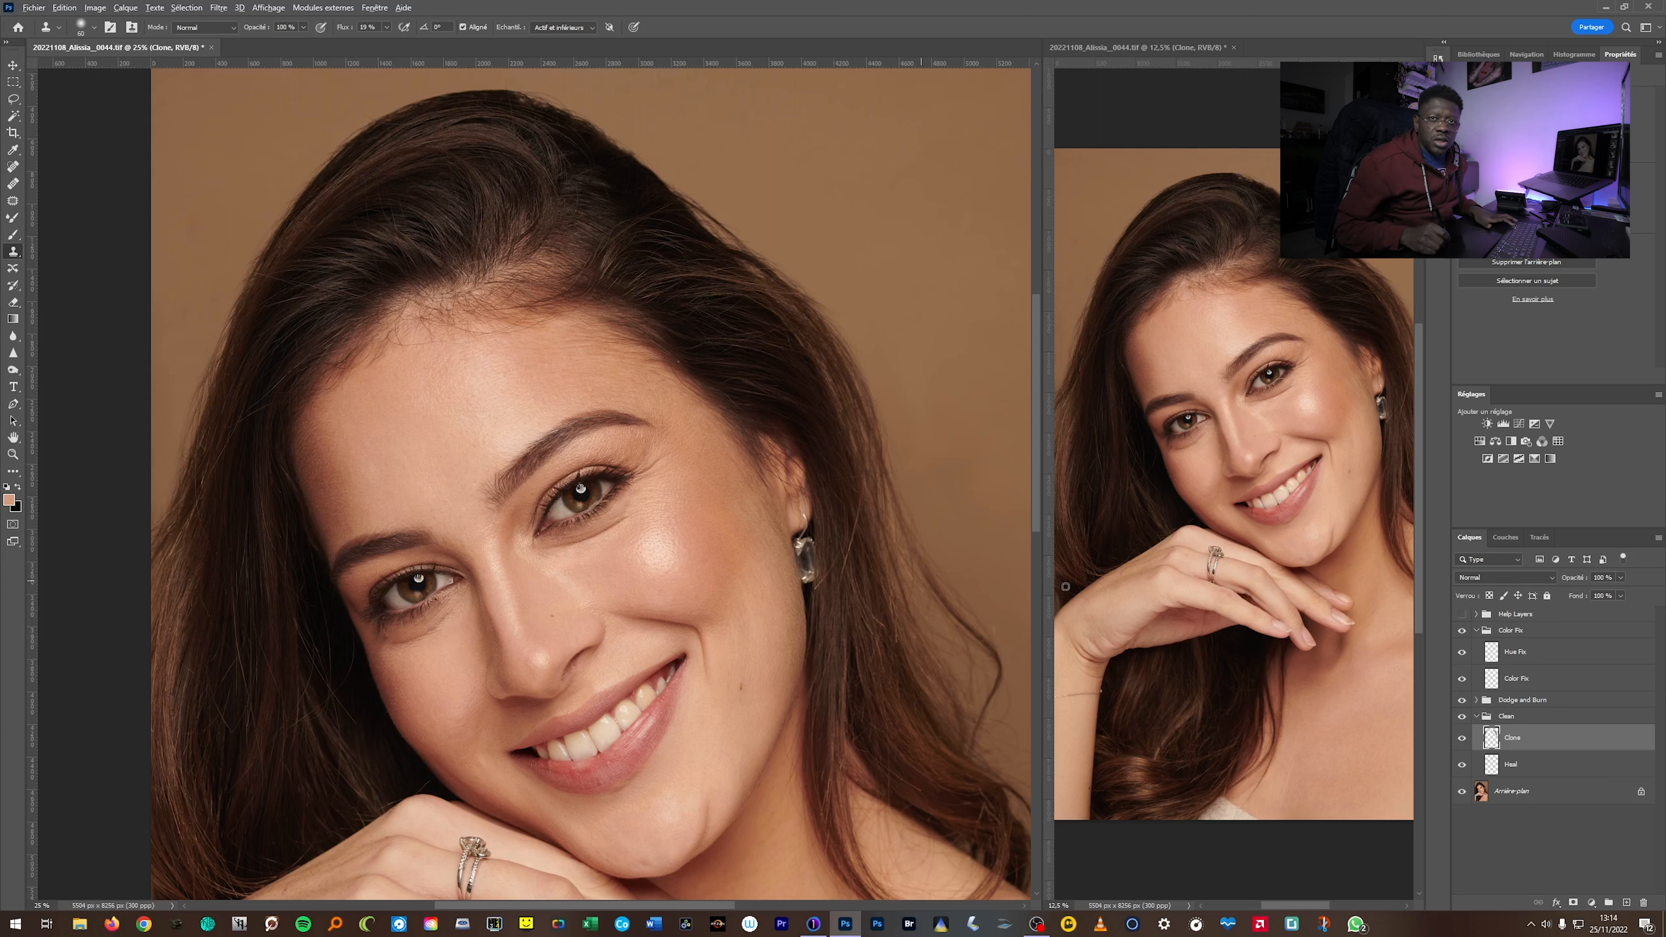
pyautogui.hotkey('ctrl', '-')
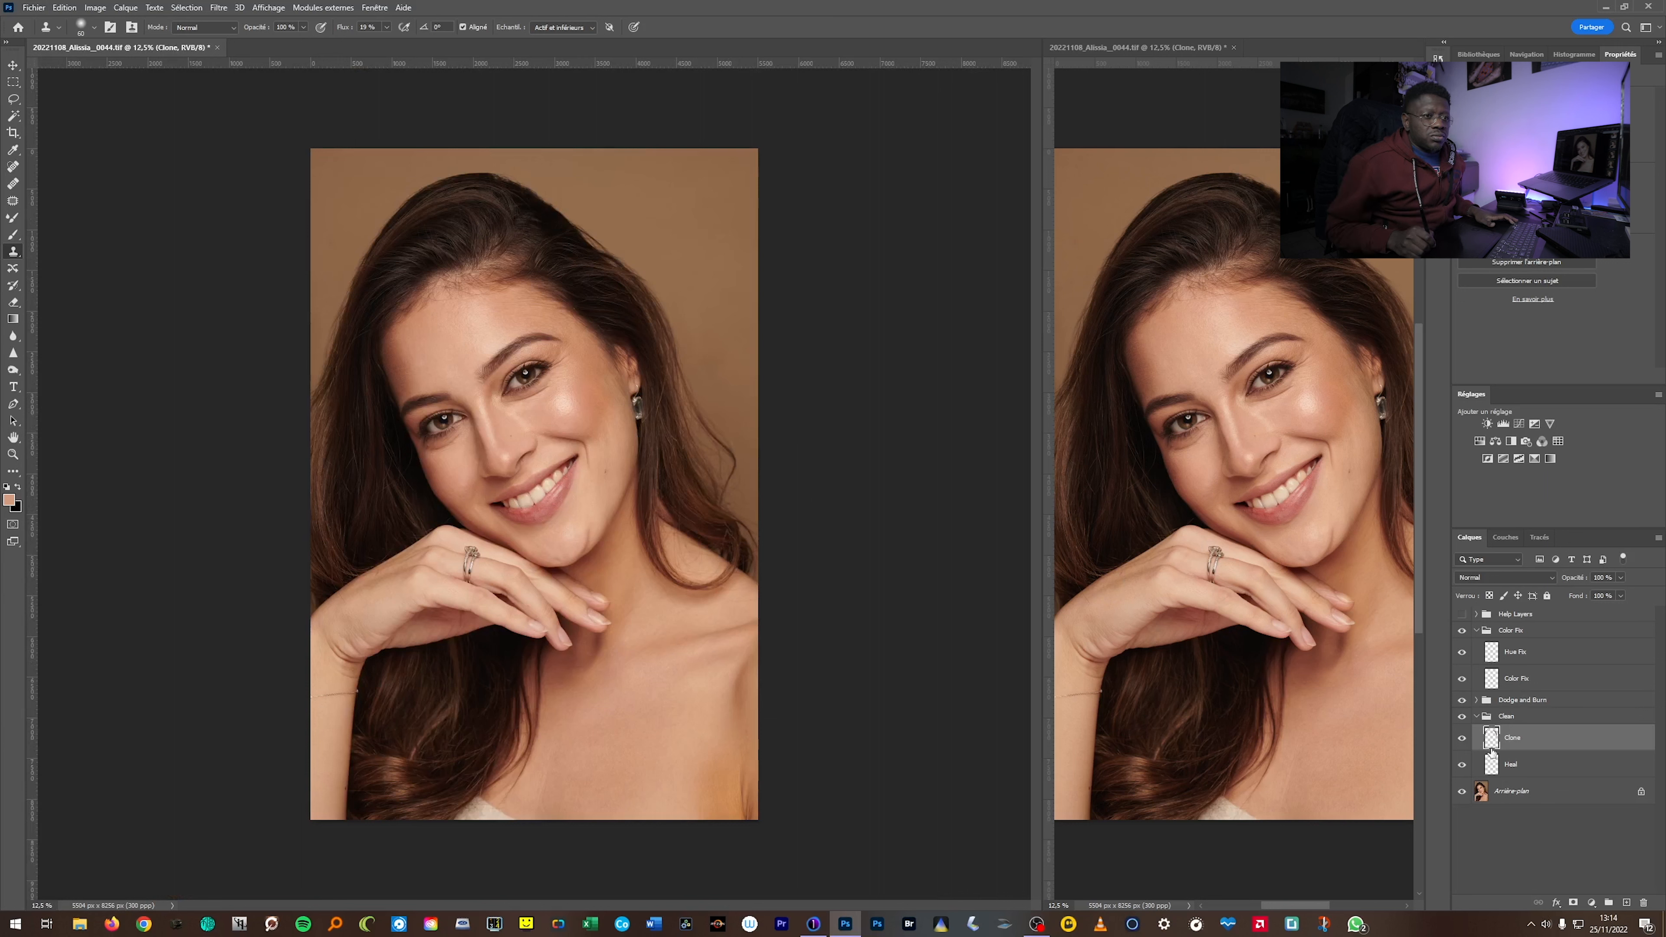
# Collapse the Clean and Color Fix groups and stamp all visible layers into a new layer above Color Fix.
pyautogui.click(1477, 716)
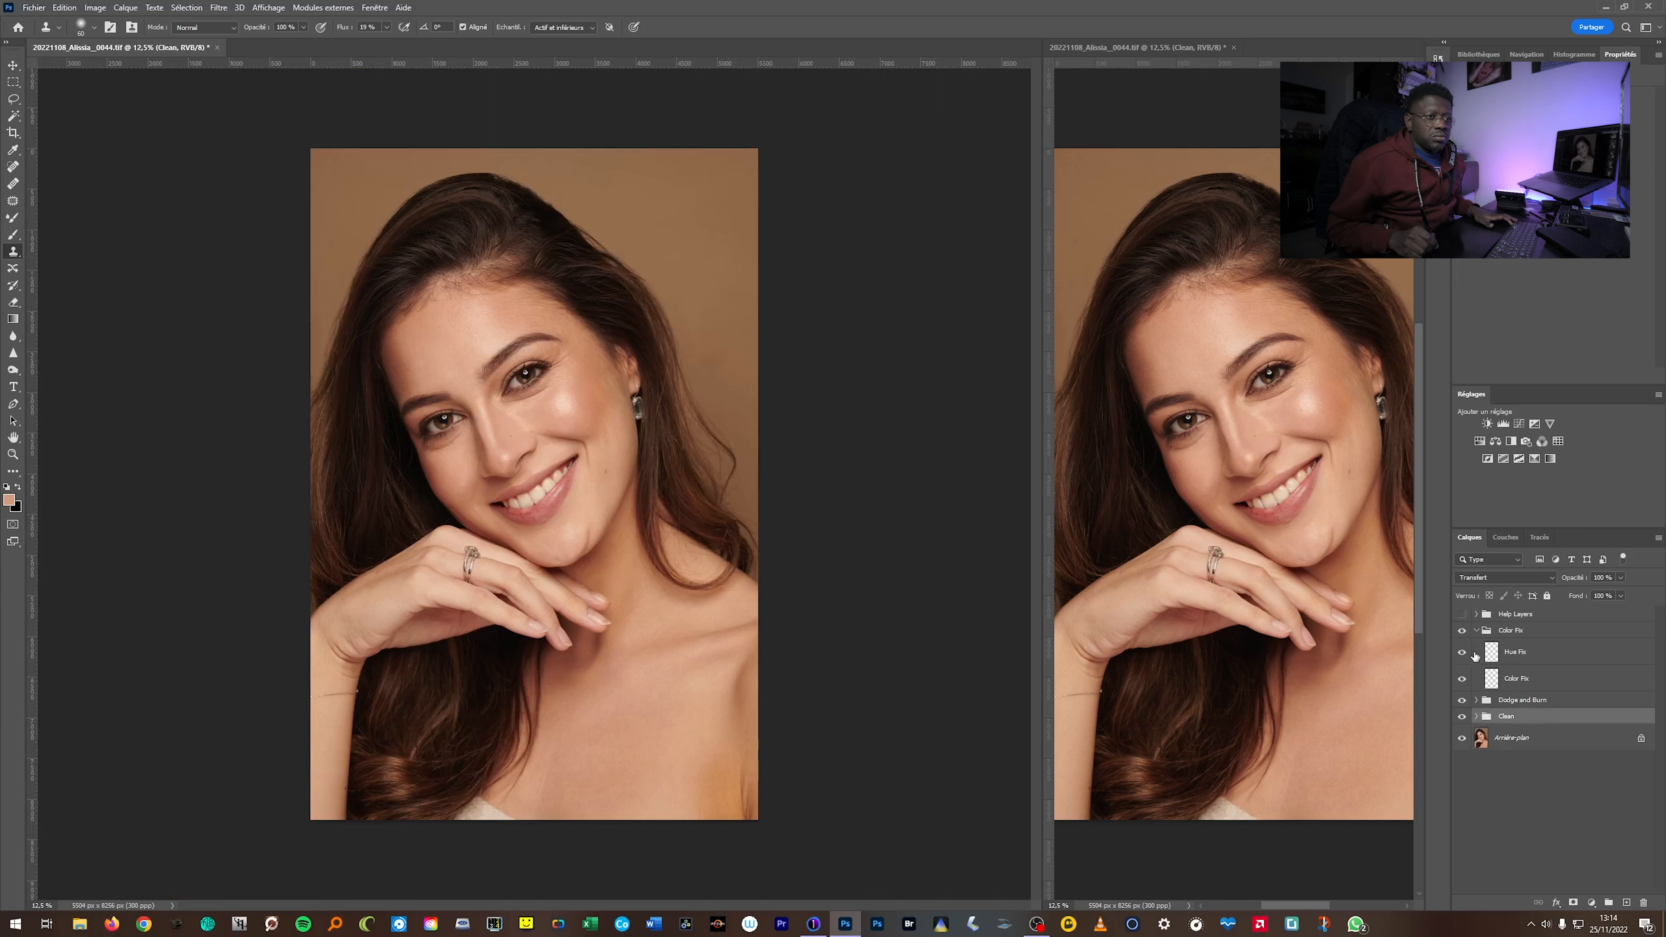
pyautogui.click(1463, 632)
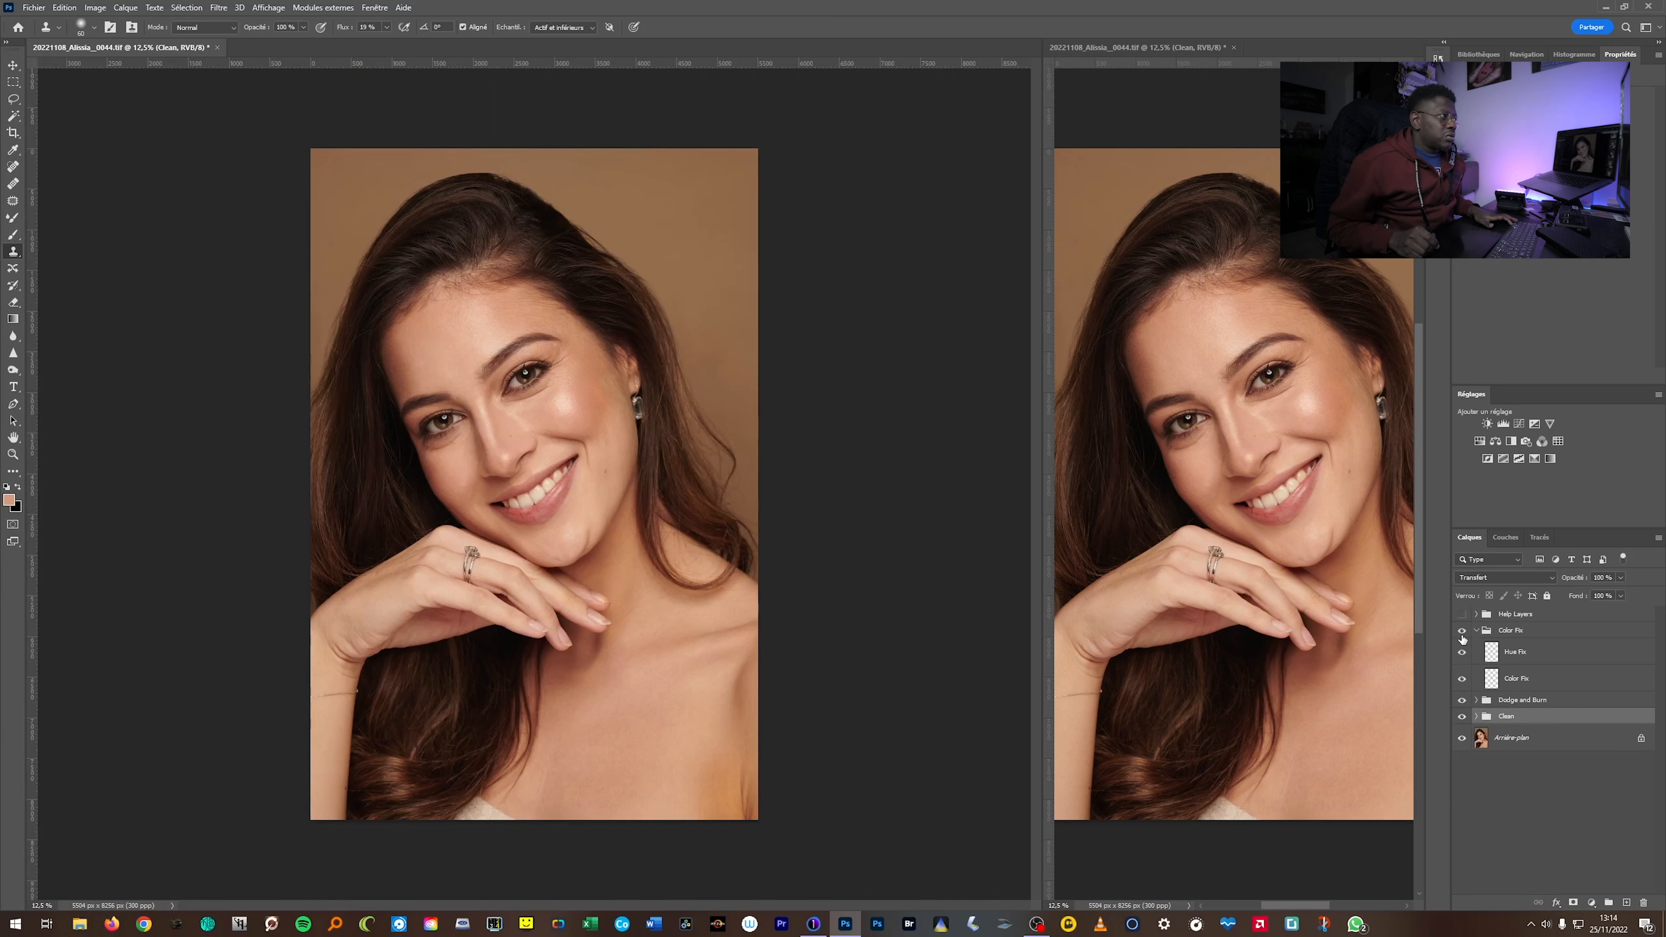
pyautogui.click(1477, 631)
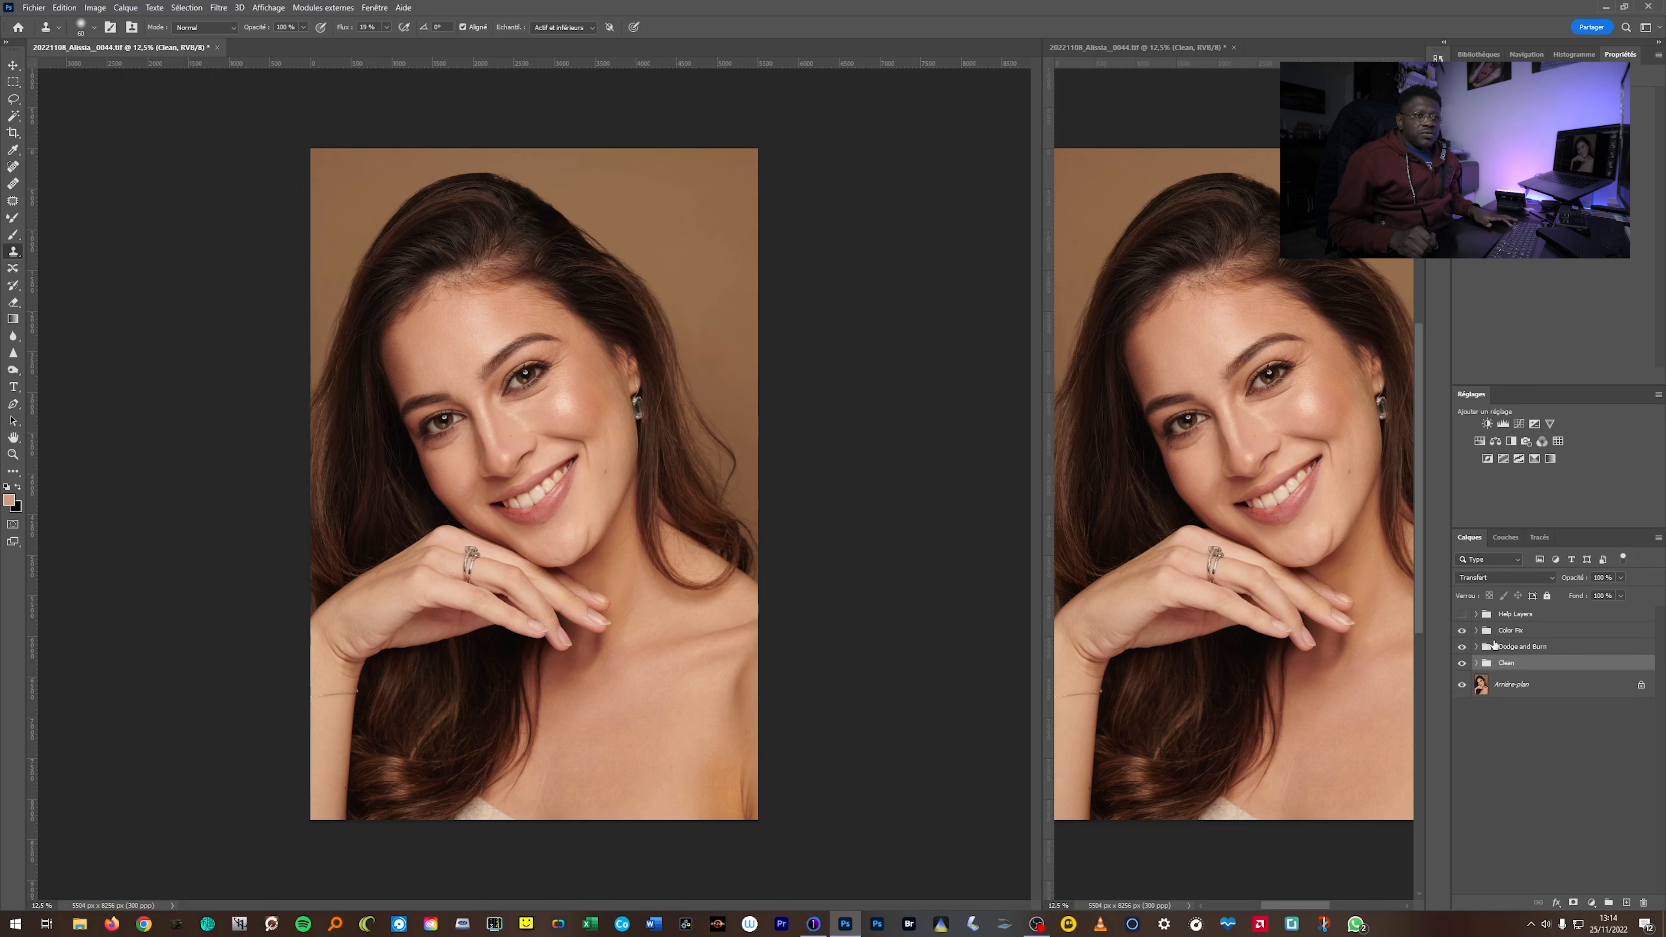
pyautogui.click(1506, 632)
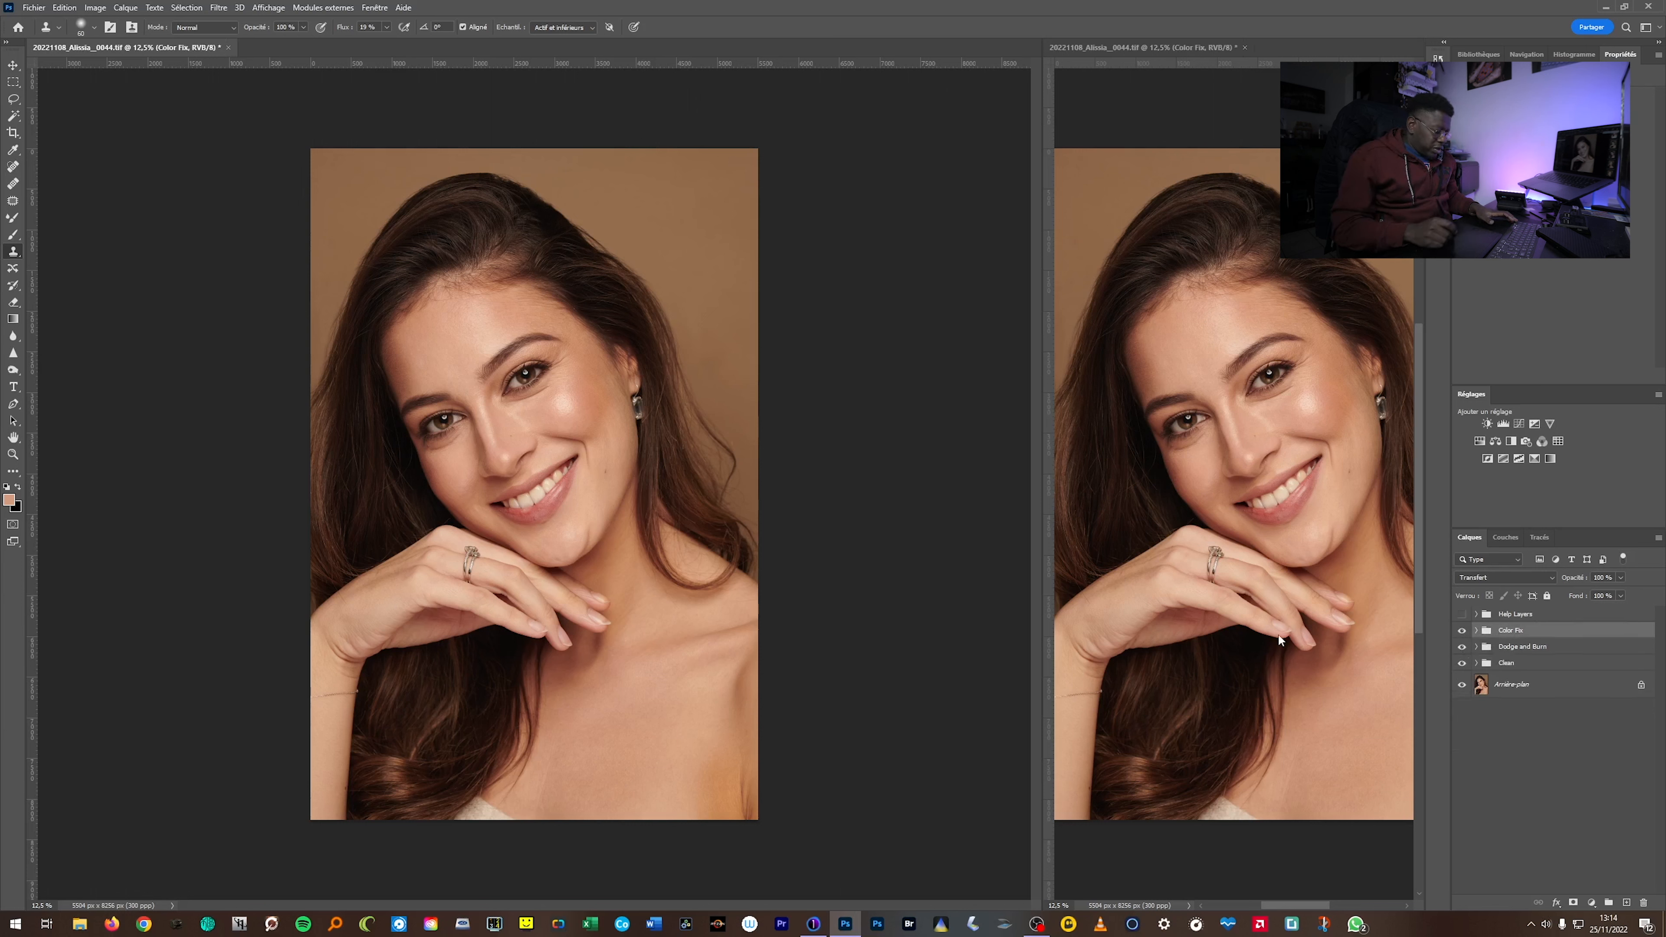
pyautogui.hotkey('ctrl', 'alt', 'shift', 'e')
# Run the Basic Frequency Separation action with a 9.2-pixel Gaussian Blur radius, and delete the leftover stamped layer Calque 1.
pyautogui.click(1439, 100)
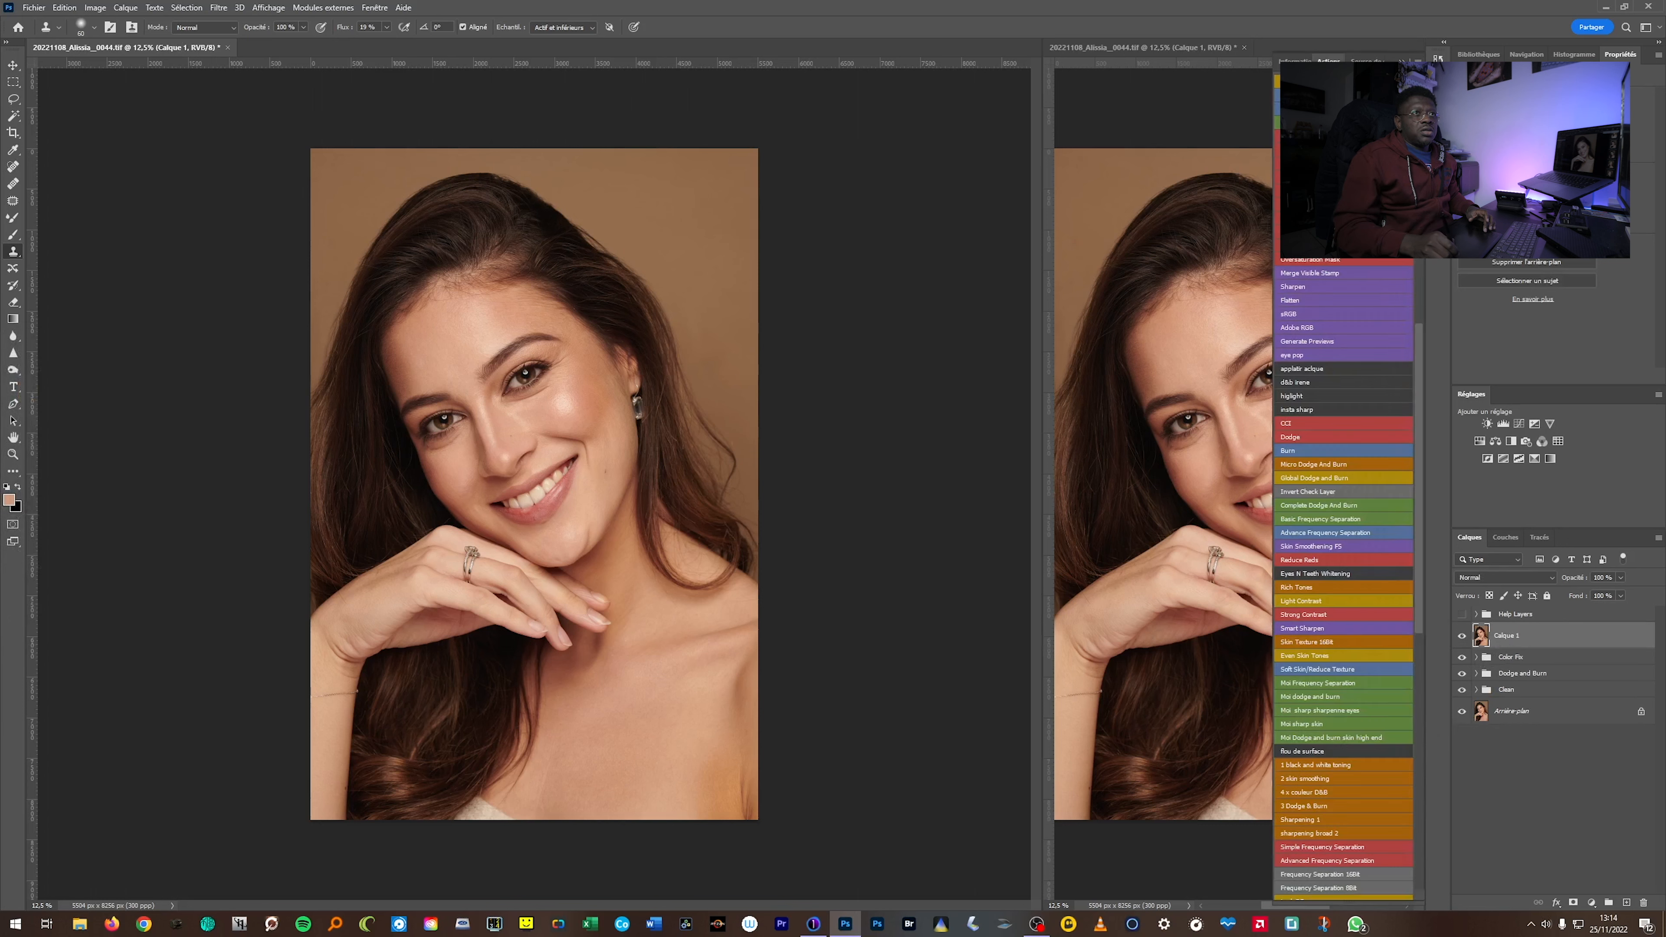
pyautogui.click(1324, 520)
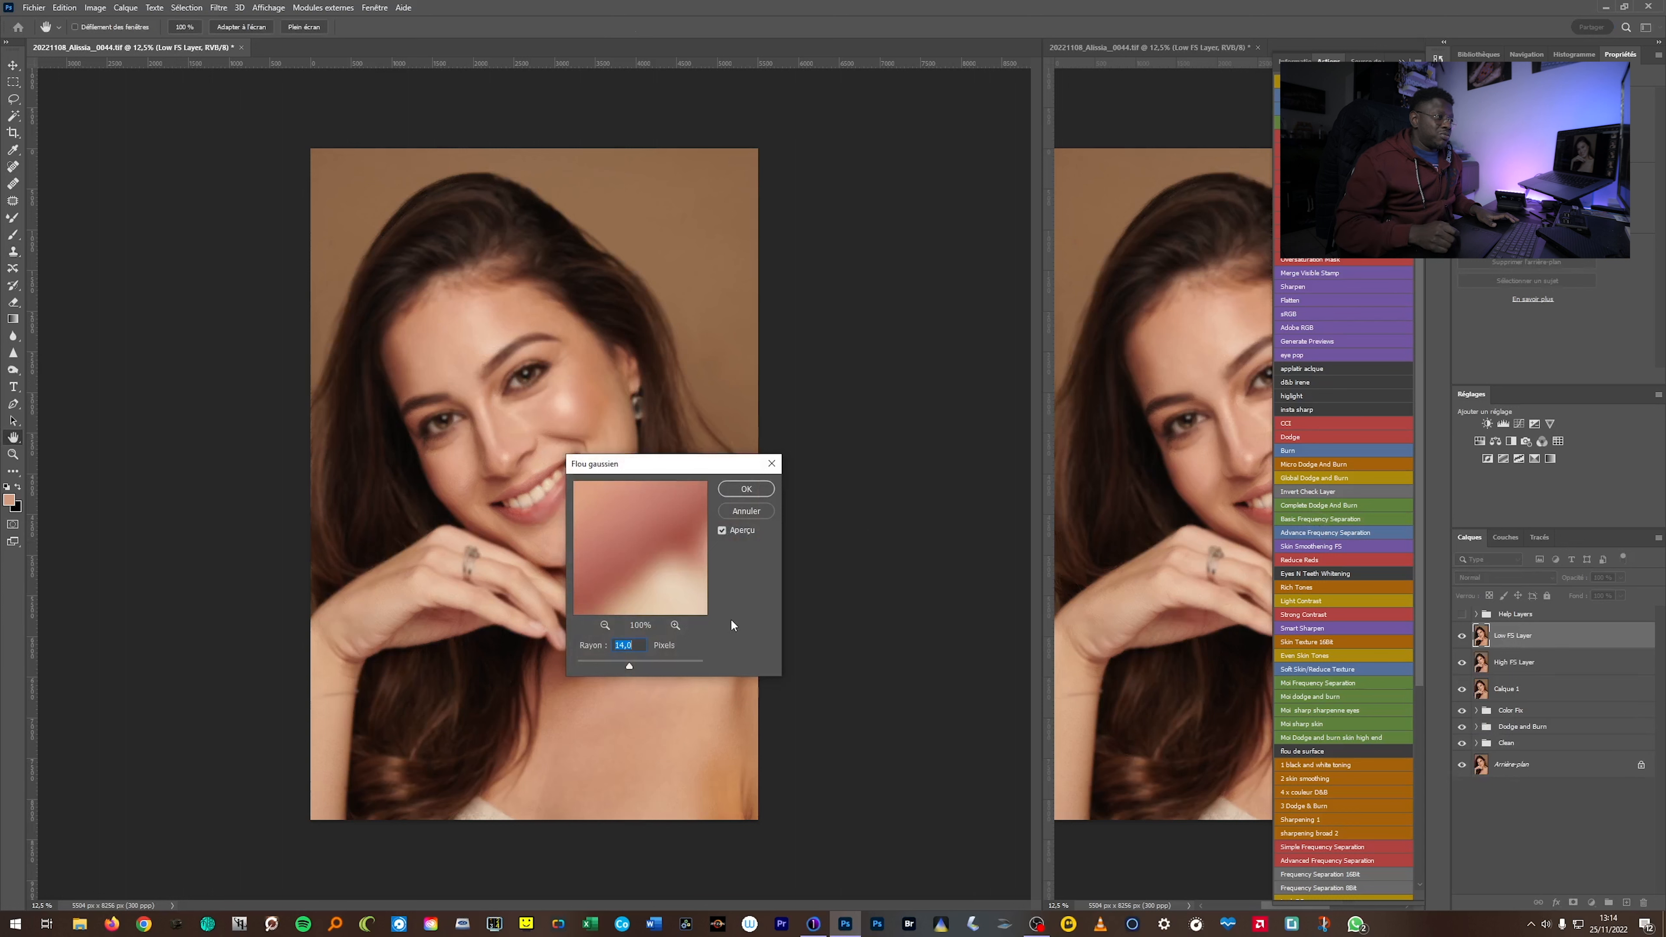
pyautogui.moveTo(630, 667); pyautogui.dragTo(625, 667)
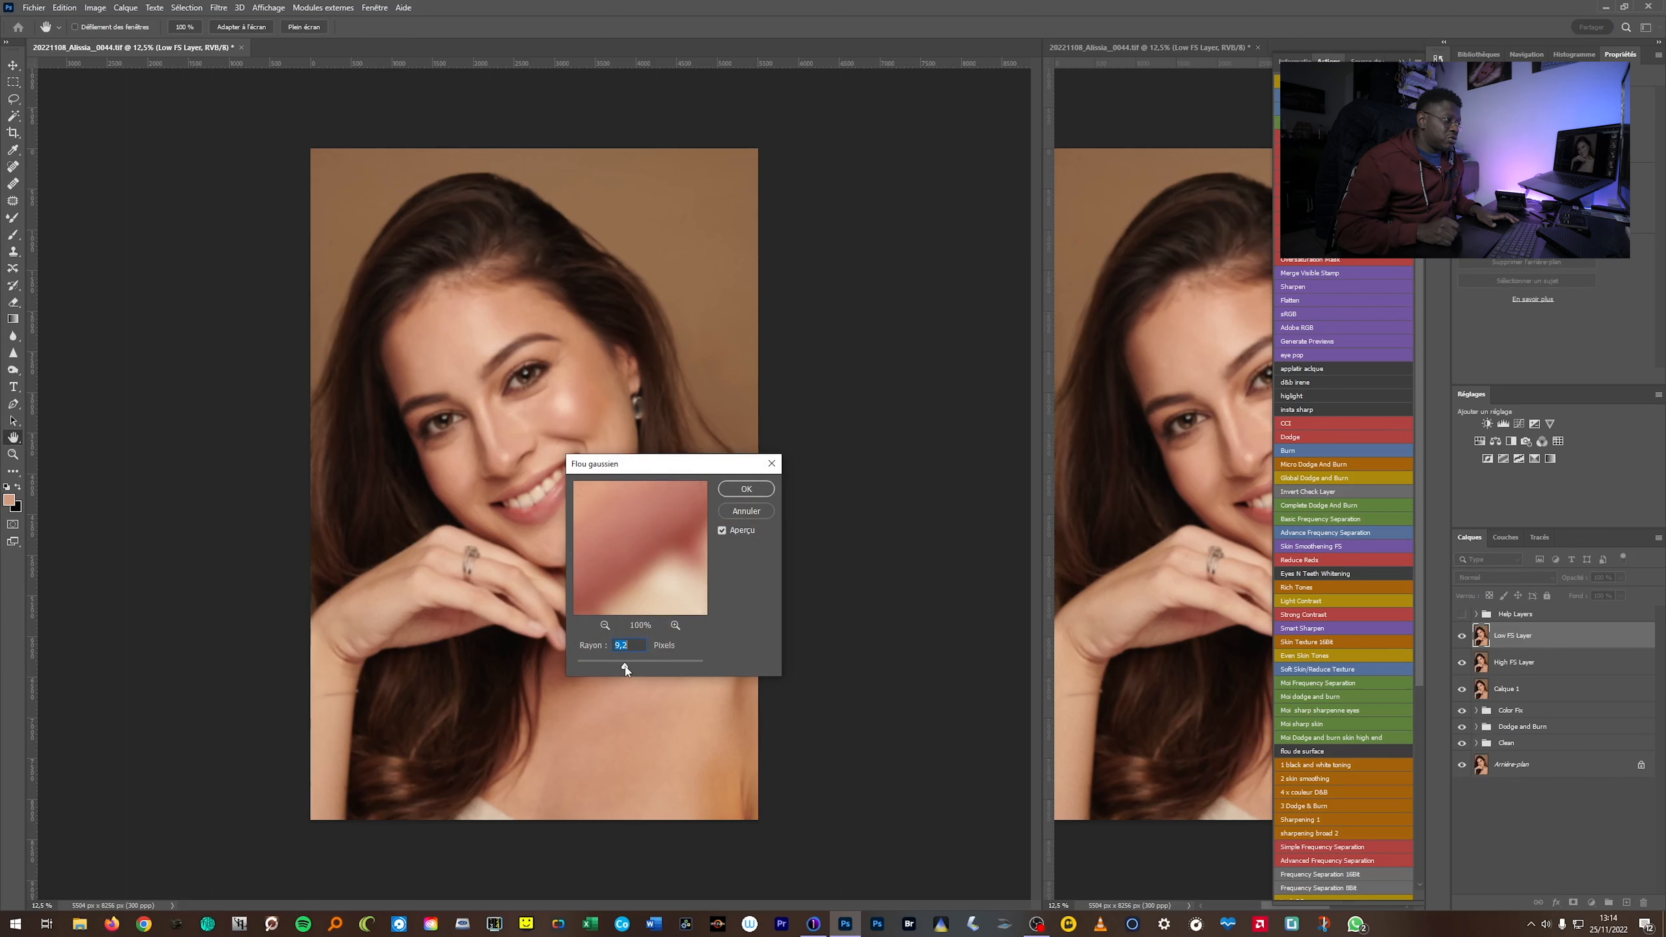
pyautogui.click(746, 489)
pyautogui.press('s')
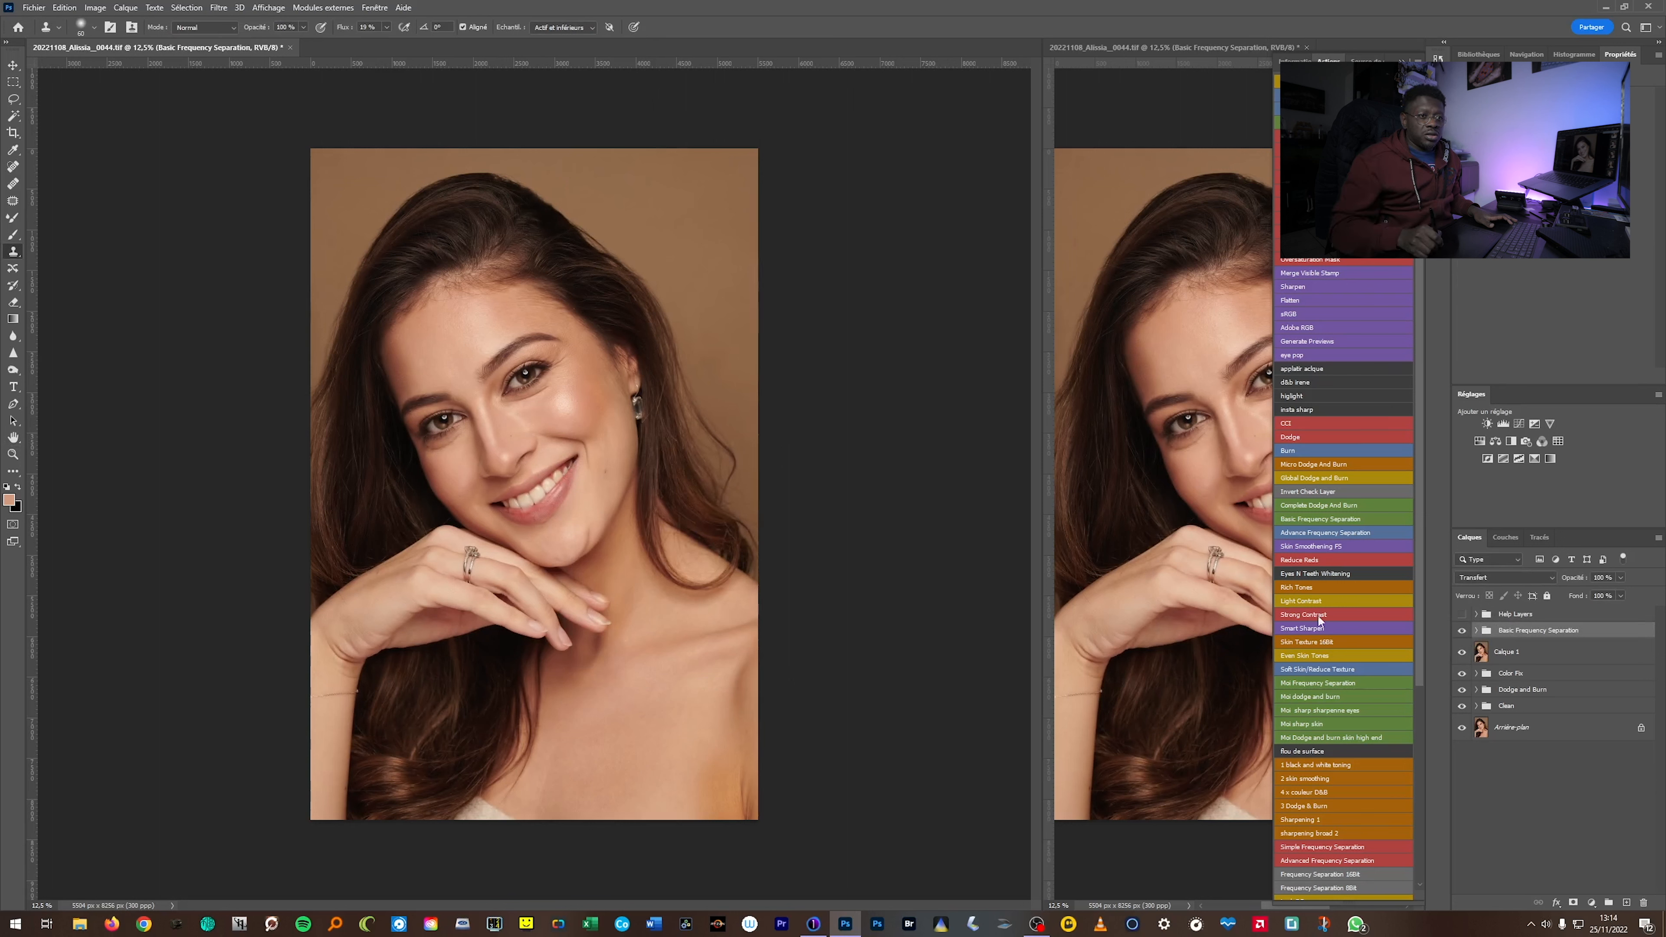
pyautogui.moveTo(1480, 656); pyautogui.dragTo(1644, 905)
# On the Low FS Layer of the Basic Frequency Separation group, blend the forehead tones using the Mixer Brush with default colors.
pyautogui.click(1477, 631)
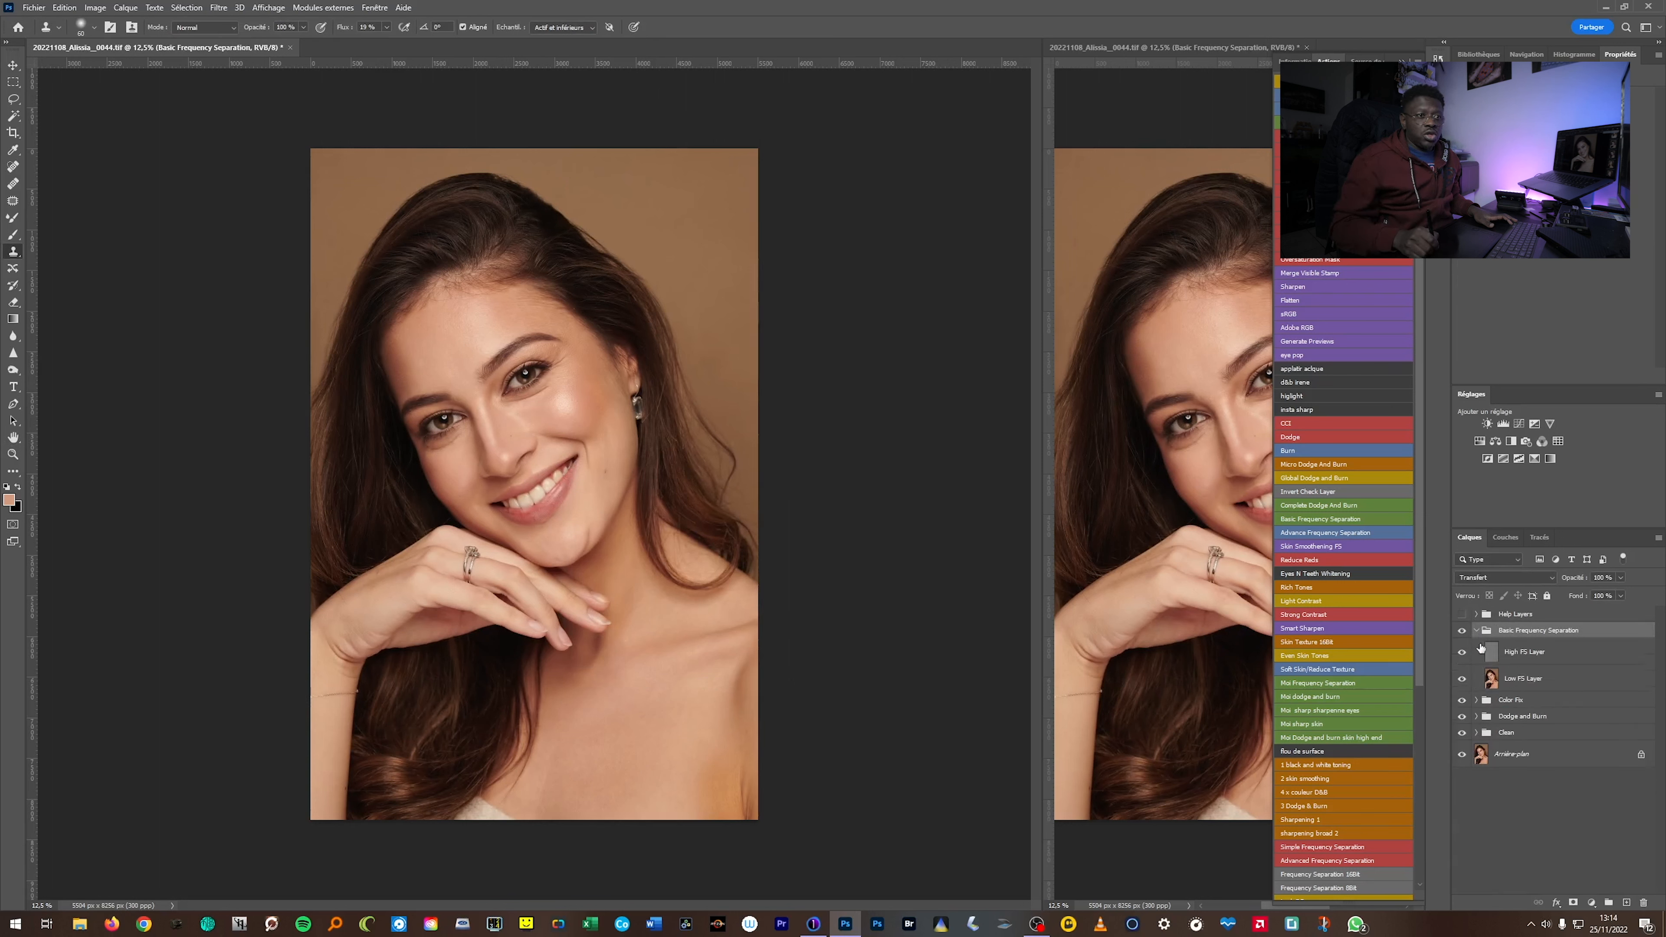
pyautogui.click(1524, 683)
pyautogui.press('b')
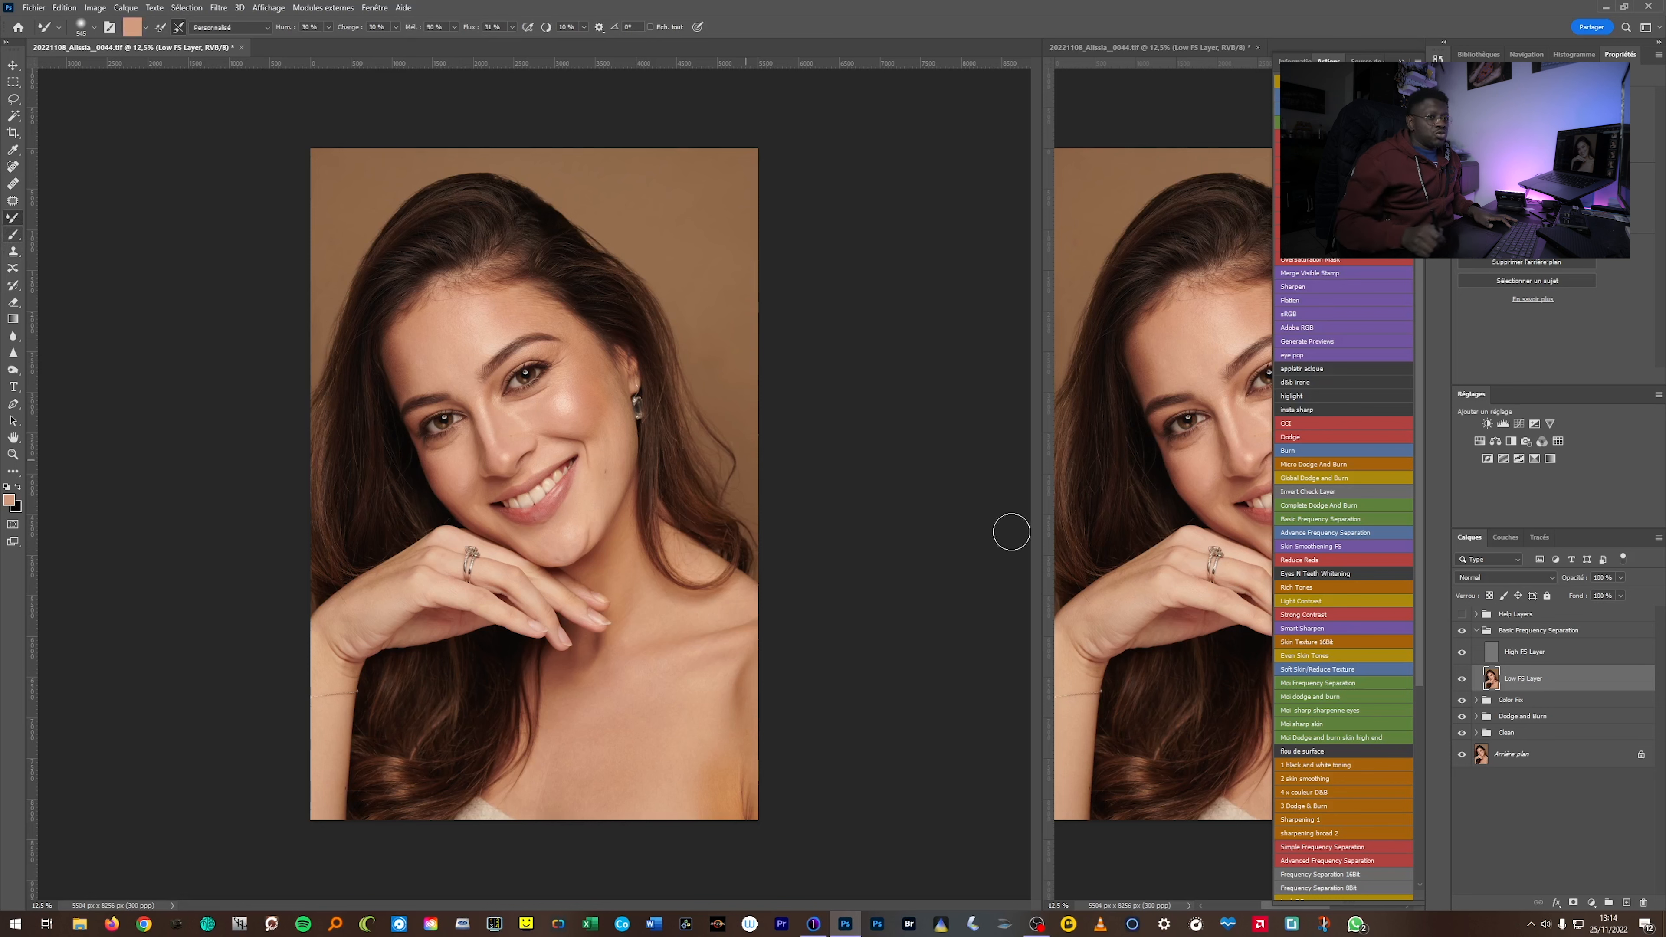
pyautogui.click(5, 487)
pyautogui.press('x')
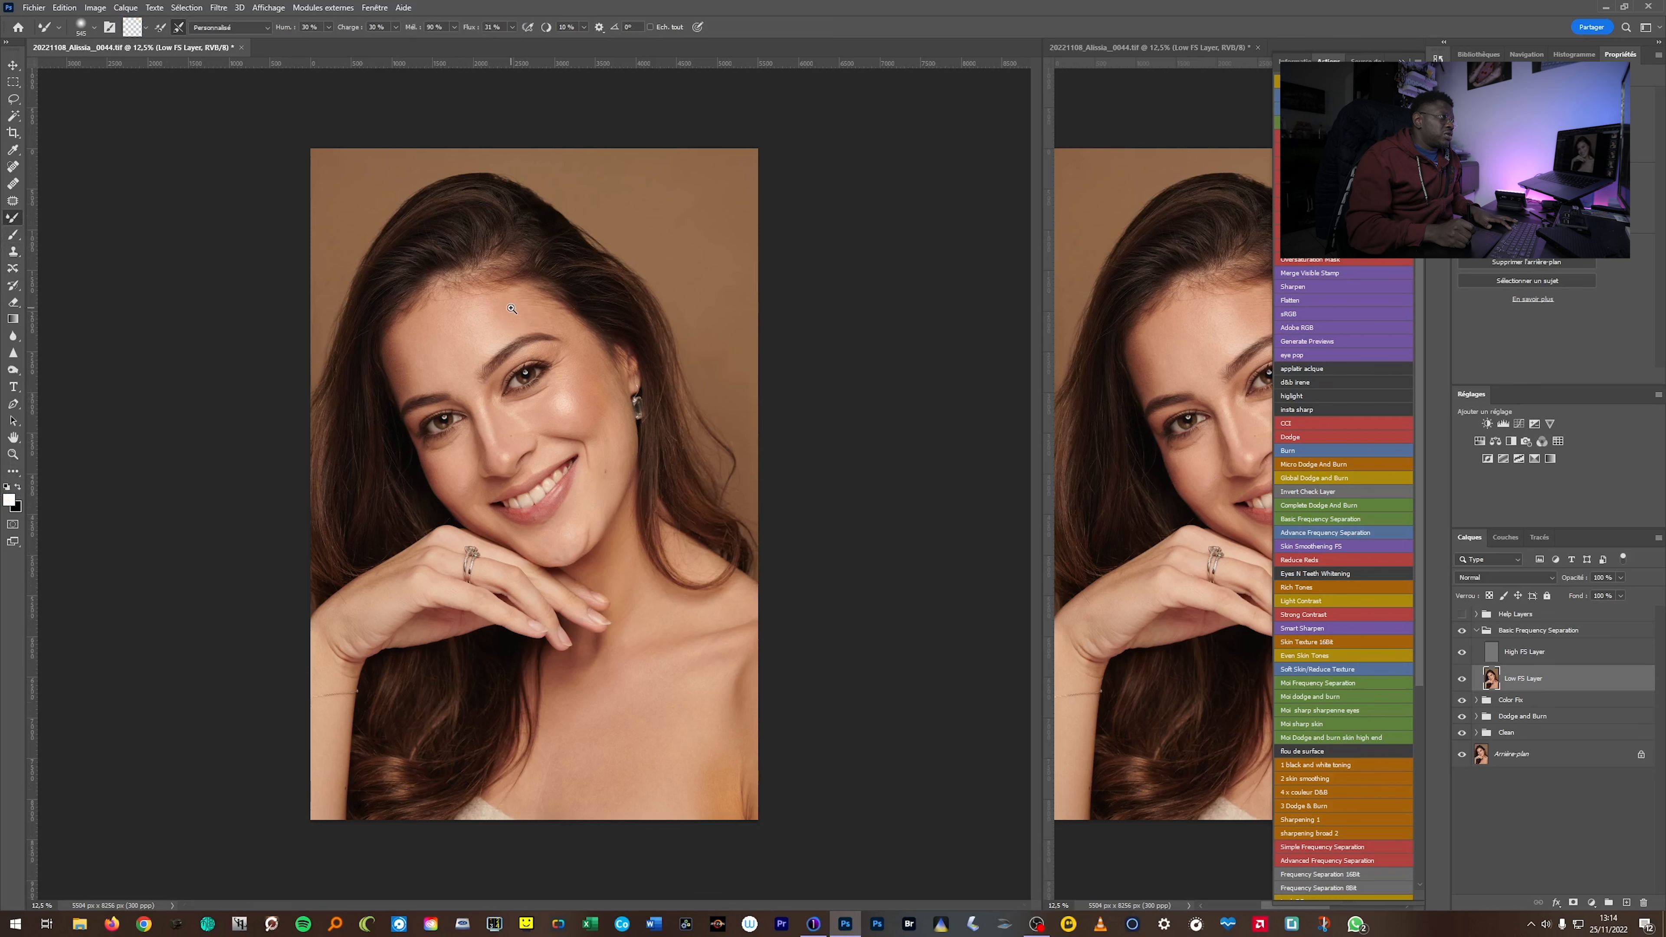
pyautogui.scroll(2, 512, 313)
pyautogui.keyDown('alt'); pyautogui.rightClick(483, 305); pyautogui.keyUp('alt')
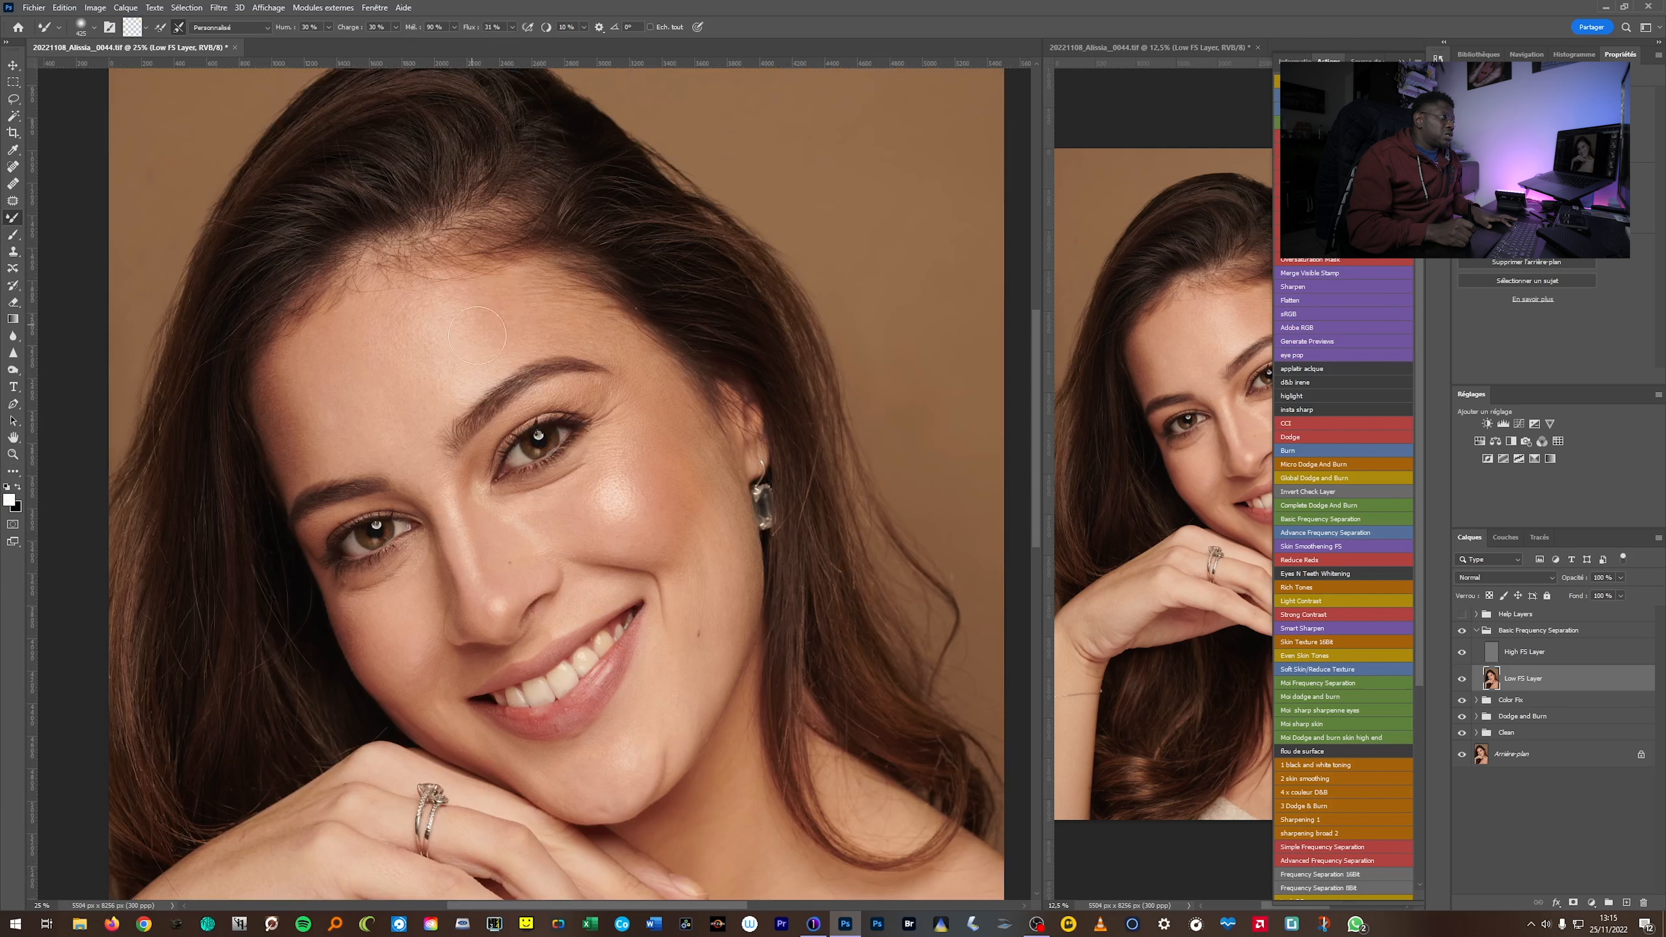
pyautogui.moveTo(295, 391)
pyautogui.mouseDown()
pyautogui.moveTo(307, 444)
pyautogui.moveTo(294, 401)
pyautogui.moveTo(312, 446)
pyautogui.moveTo(307, 406)
pyautogui.moveTo(391, 428)
pyautogui.mouseUp()
pyautogui.press('[')
pyautogui.press('[')
pyautogui.press('[')
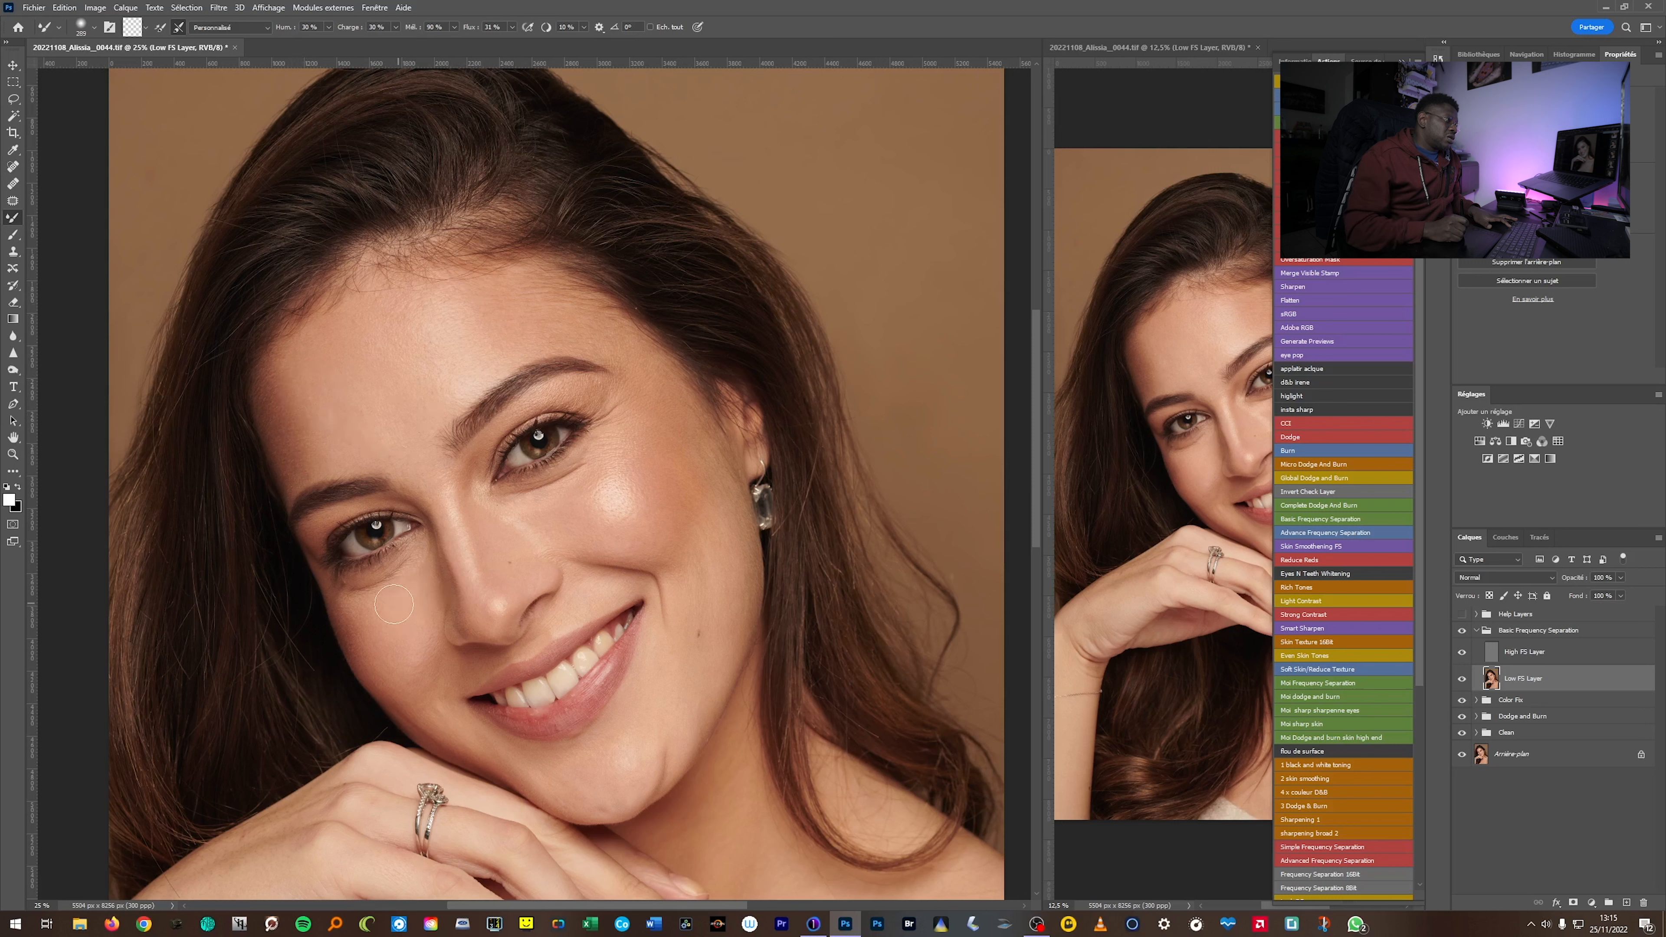
# Smooth the tonal transitions on both cheeks of the Low FS Layer with progressively smaller Mixer Brush sizes.
pyautogui.moveTo(383, 637)
pyautogui.mouseDown()
pyautogui.moveTo(393, 667)
pyautogui.moveTo(452, 700)
pyautogui.moveTo(439, 709)
pyautogui.mouseUp()
pyautogui.press('[')
pyautogui.press('[')
pyautogui.press('[')
pyautogui.press('[')
pyautogui.press('[')
pyautogui.moveTo(603, 441)
pyautogui.mouseDown()
pyautogui.moveTo(513, 497)
pyautogui.moveTo(475, 492)
pyautogui.moveTo(517, 546)
pyautogui.moveTo(612, 572)
pyautogui.moveTo(571, 597)
pyautogui.moveTo(600, 601)
pyautogui.moveTo(557, 619)
pyautogui.moveTo(605, 598)
pyautogui.mouseUp()
pyautogui.press(']')
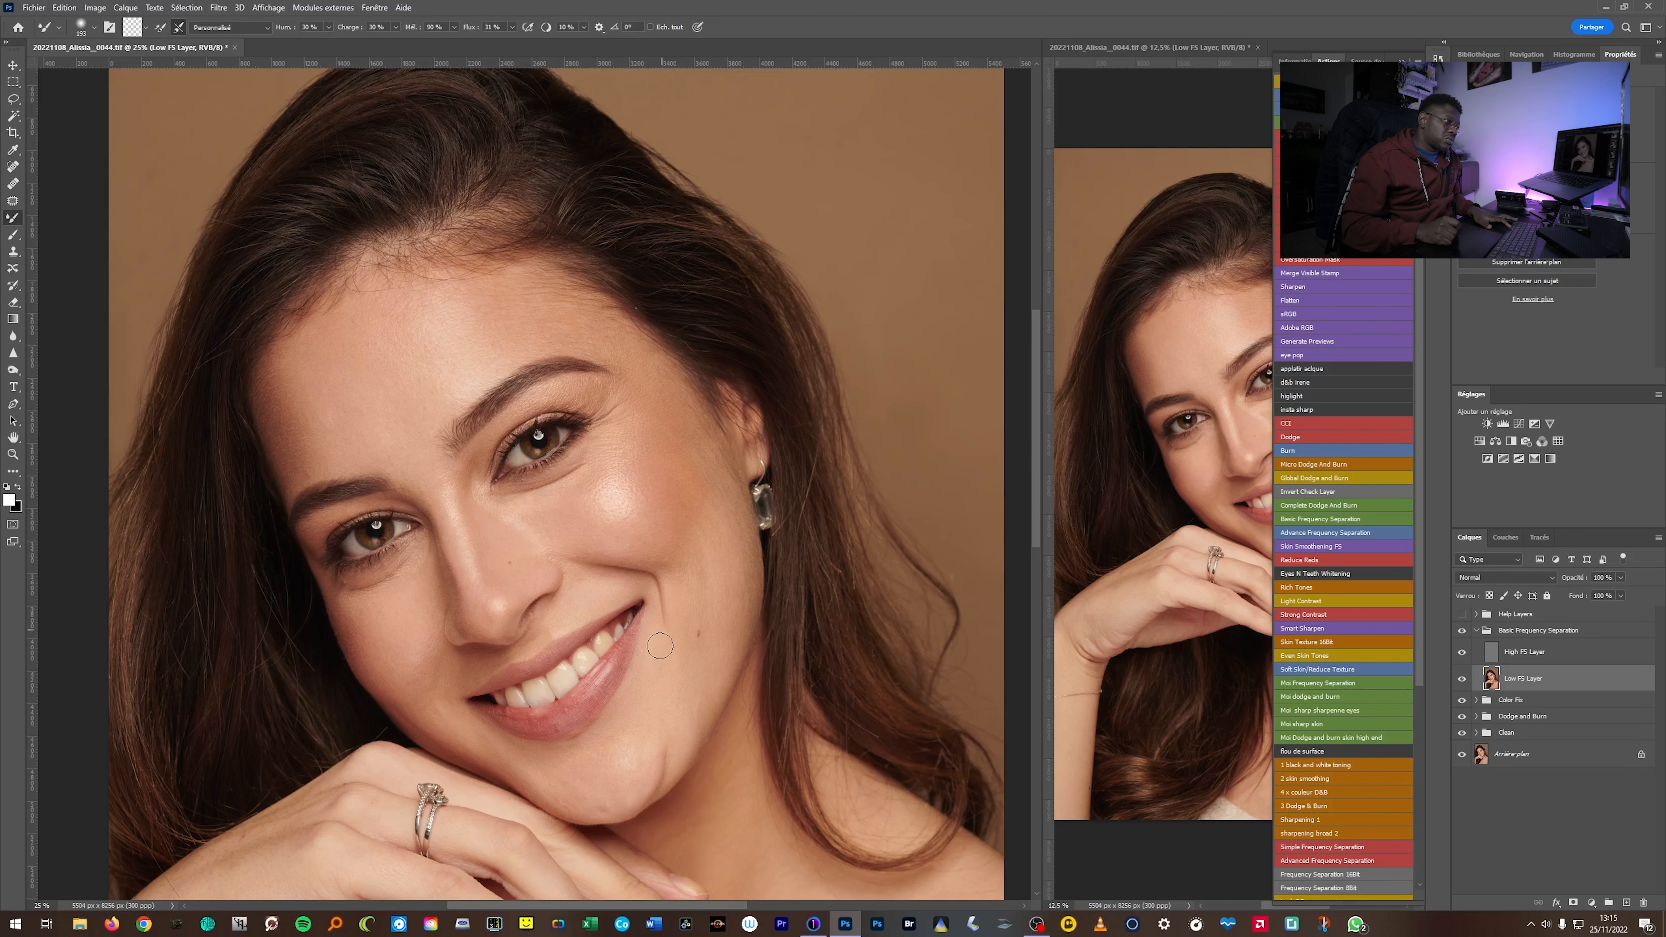
# Blend the skin tones along the jaw and chin with the Mixer Brush, and touch up the forehead.
pyautogui.hotkey('ctrl', '-')
pyautogui.hotkey('ctrl', '-')
pyautogui.moveTo(683, 647); pyautogui.dragTo(711, 647)
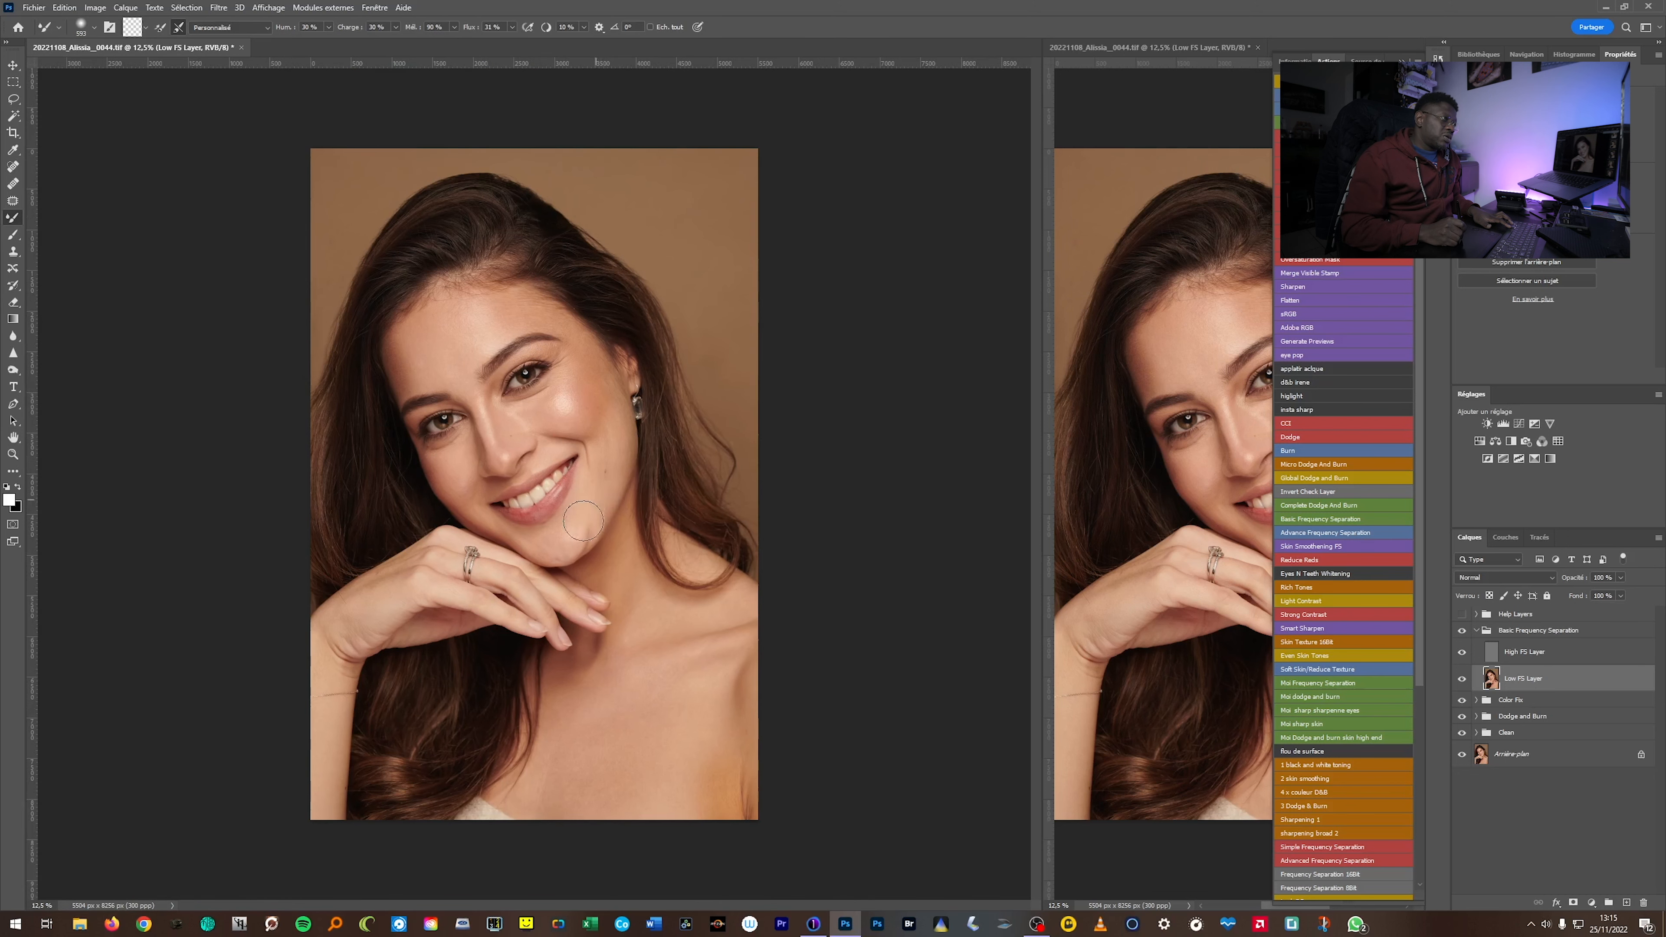
pyautogui.moveTo(567, 536); pyautogui.dragTo(487, 524)
pyautogui.click(528, 540)
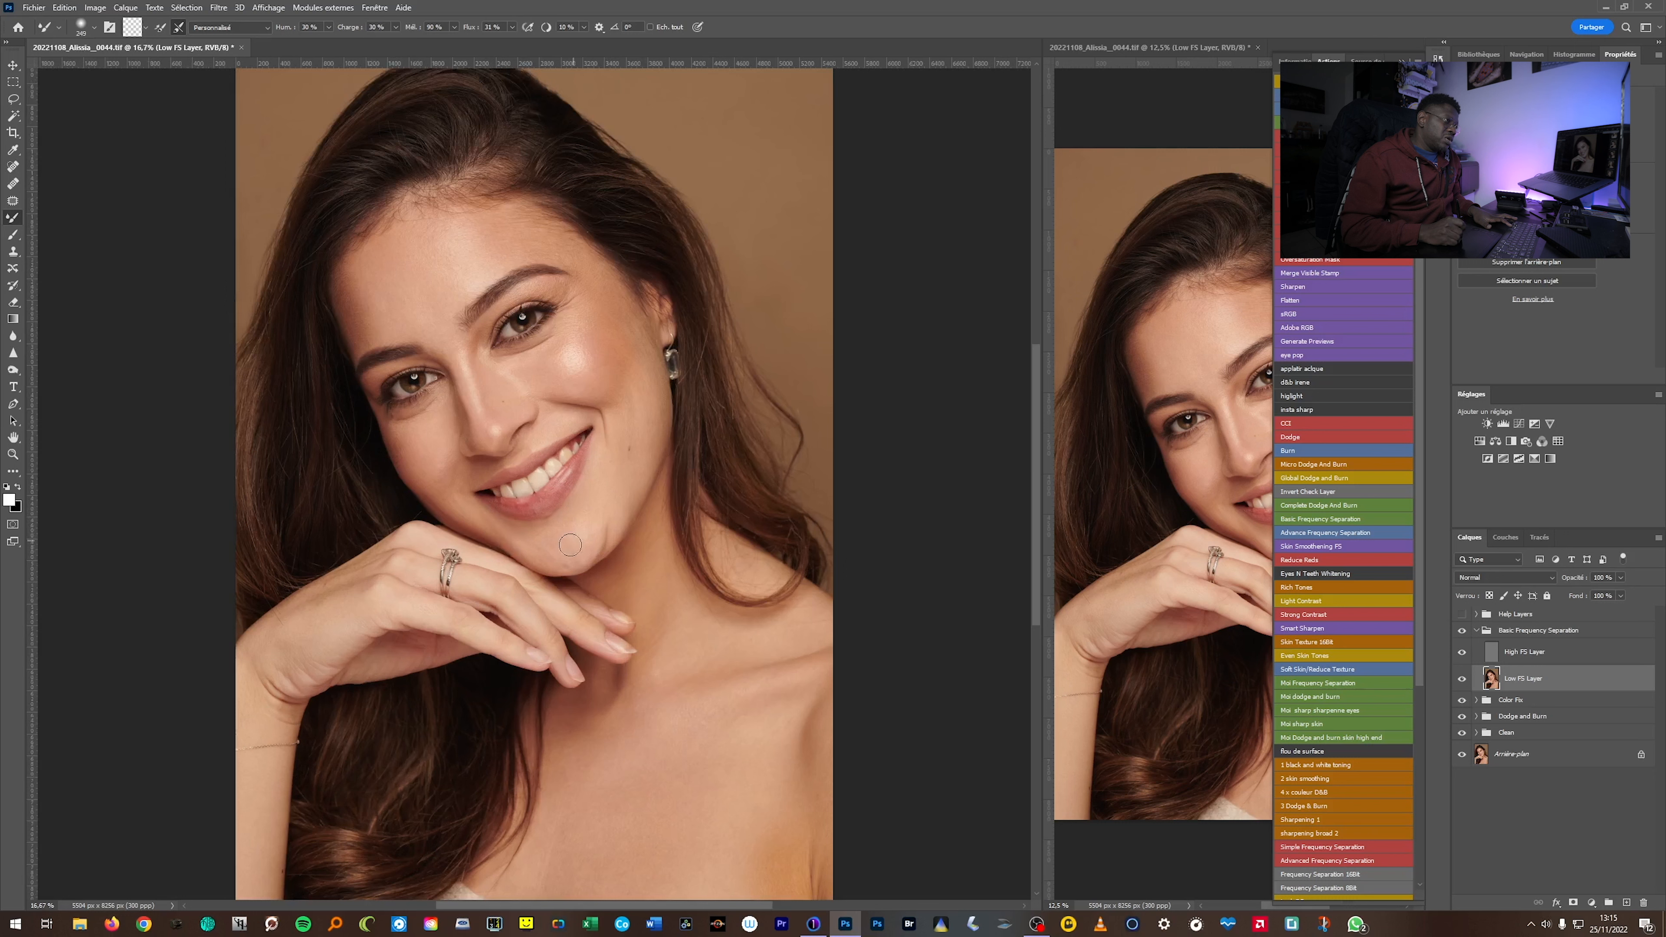
pyautogui.moveTo(495, 241); pyautogui.dragTo(502, 237)
# Even out the forehead and upper-face tones with a larger Mixer Brush, and check the neck and the whole portrait.
pyautogui.hotkey('ctrl', '-')
pyautogui.hotkey('ctrl', '-')
pyautogui.hotkey('ctrl', '-')
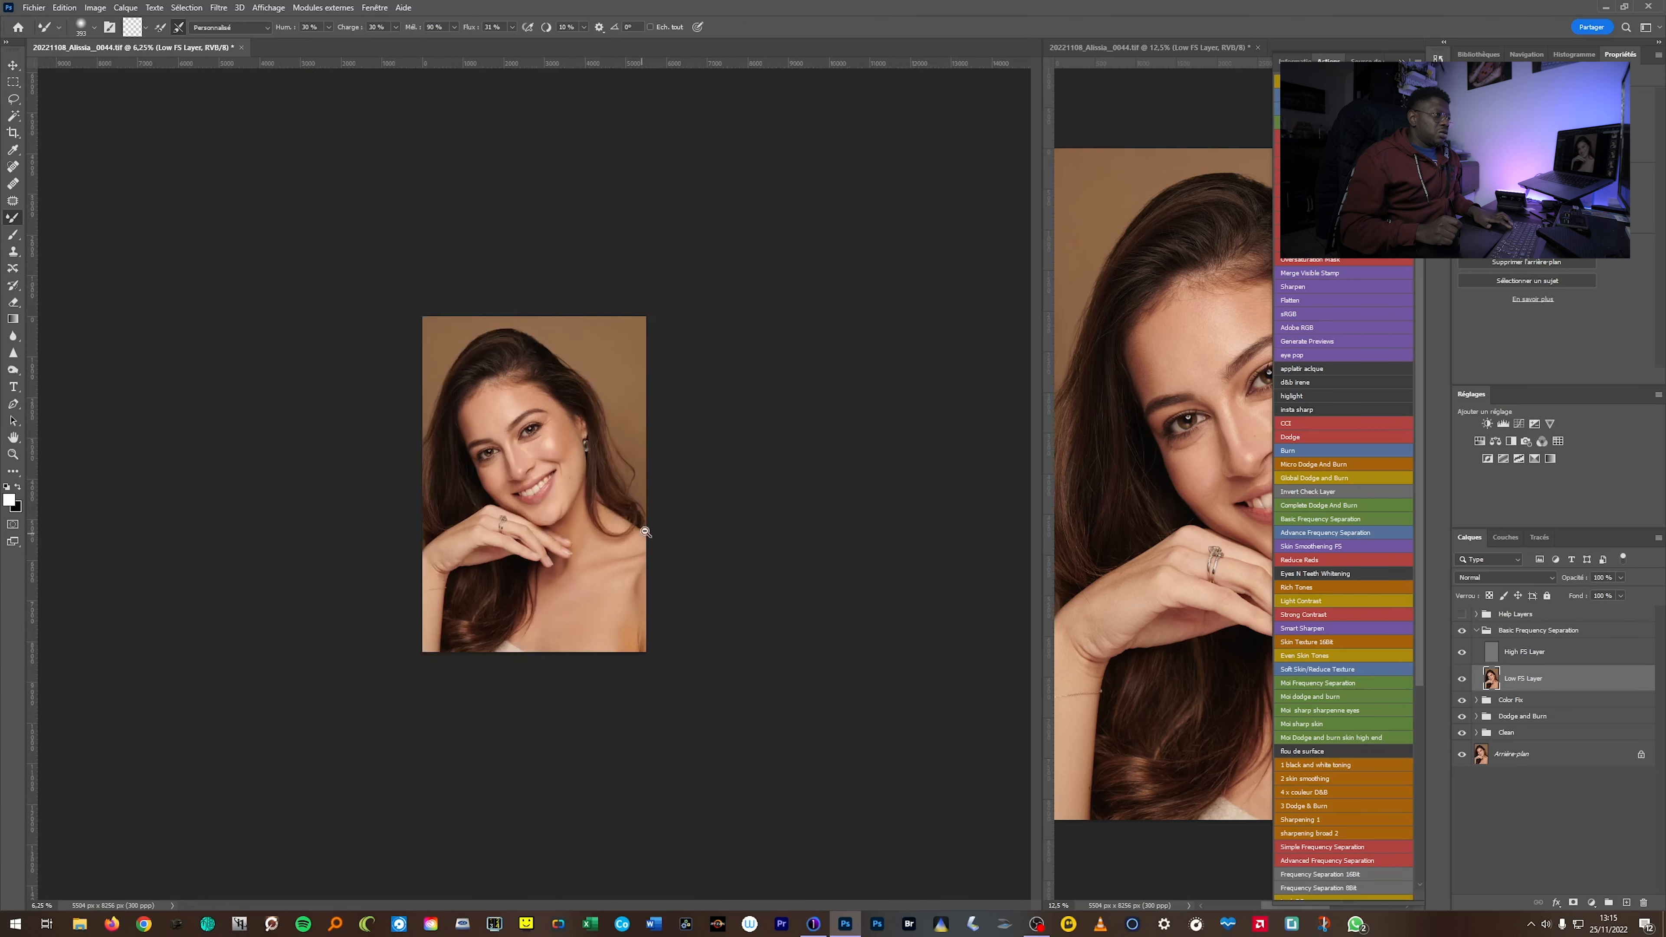
pyautogui.scroll(3, 569, 347)
pyautogui.moveTo(478, 316)
pyautogui.mouseDown()
pyautogui.moveTo(583, 399)
pyautogui.moveTo(423, 396)
pyautogui.mouseUp()
pyautogui.moveTo(569, 275); pyautogui.dragTo(594, 276)
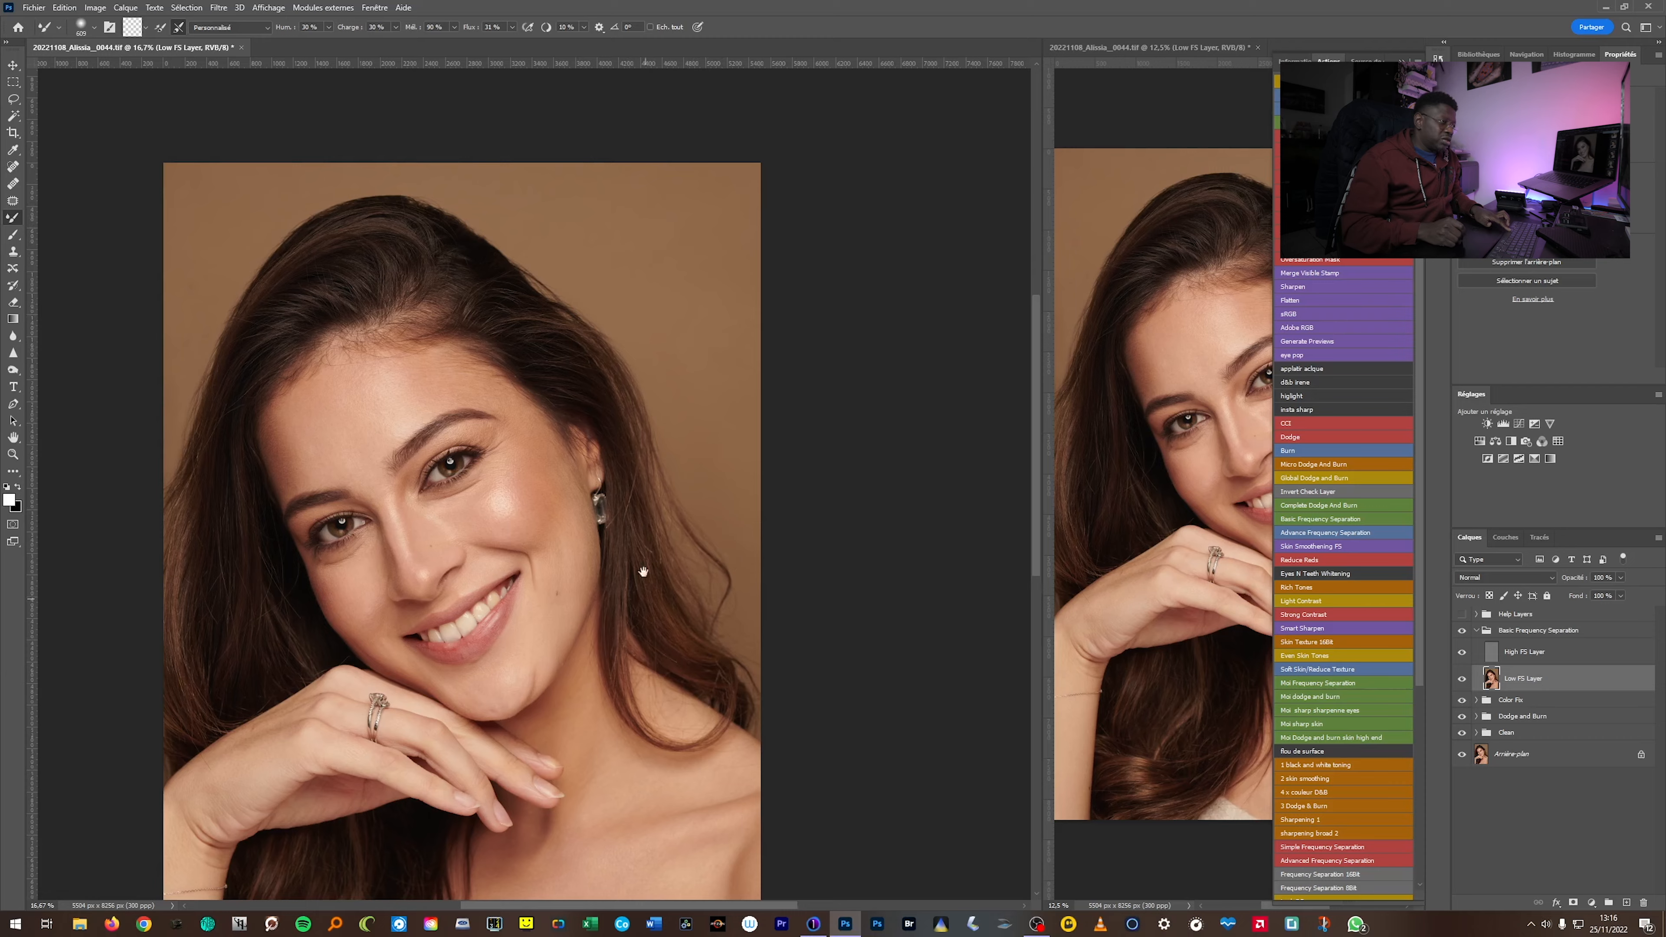
pyautogui.moveTo(643, 572); pyautogui.dragTo(674, 293)
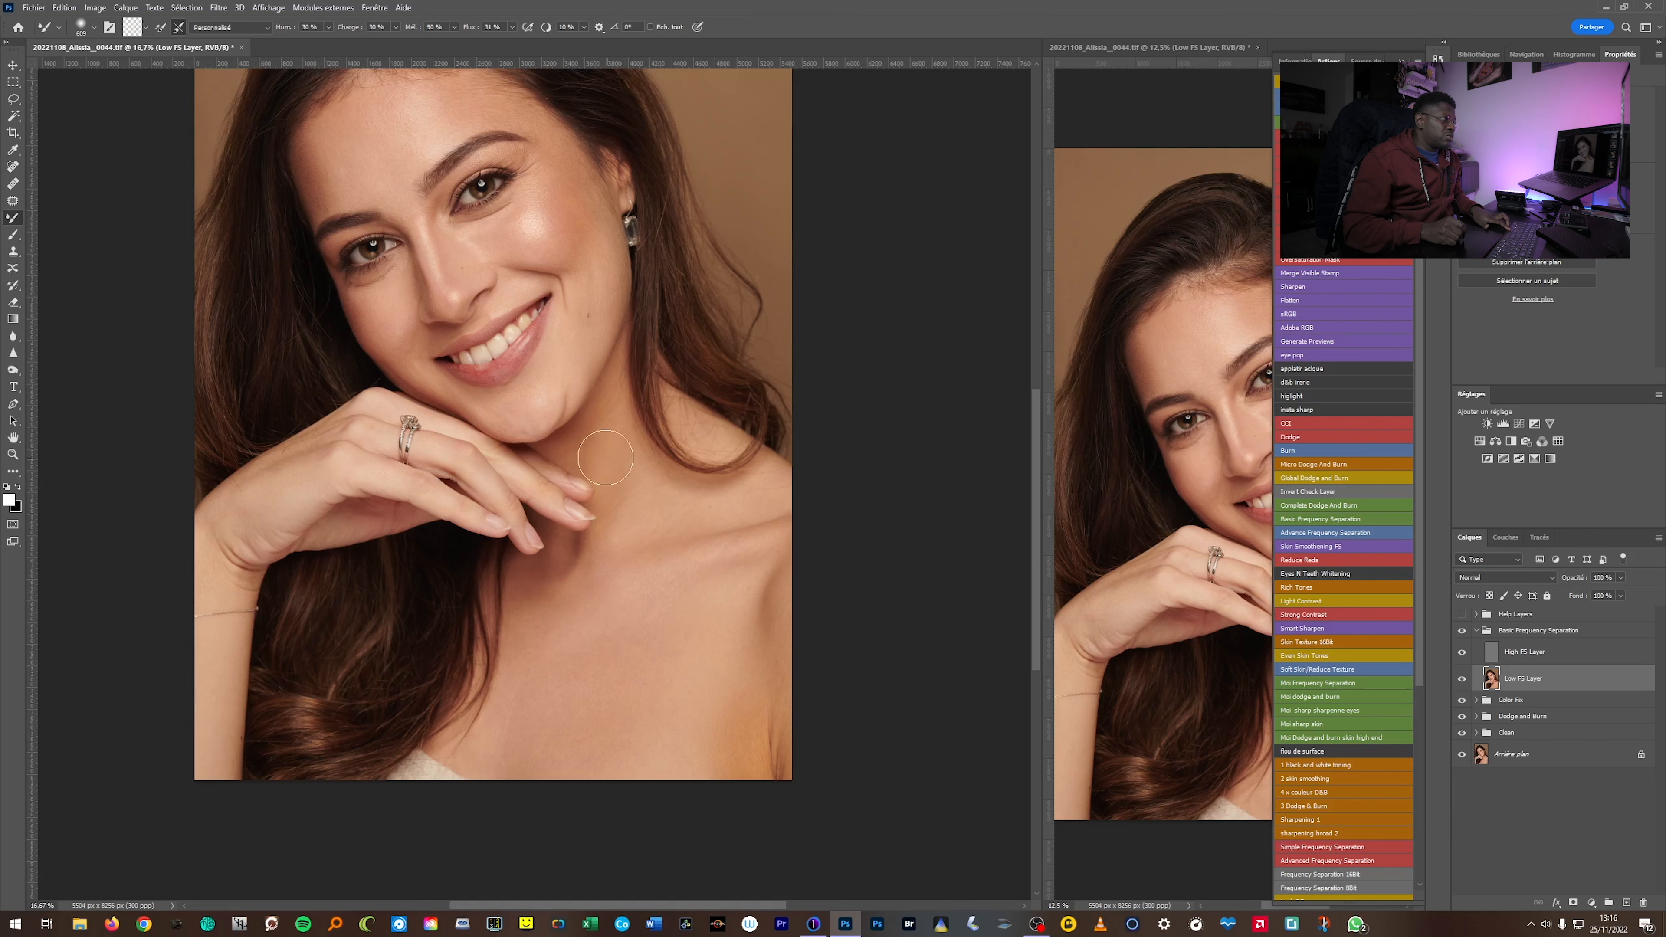
pyautogui.hotkey('ctrl', '-')
pyautogui.hotkey('ctrl', '-')
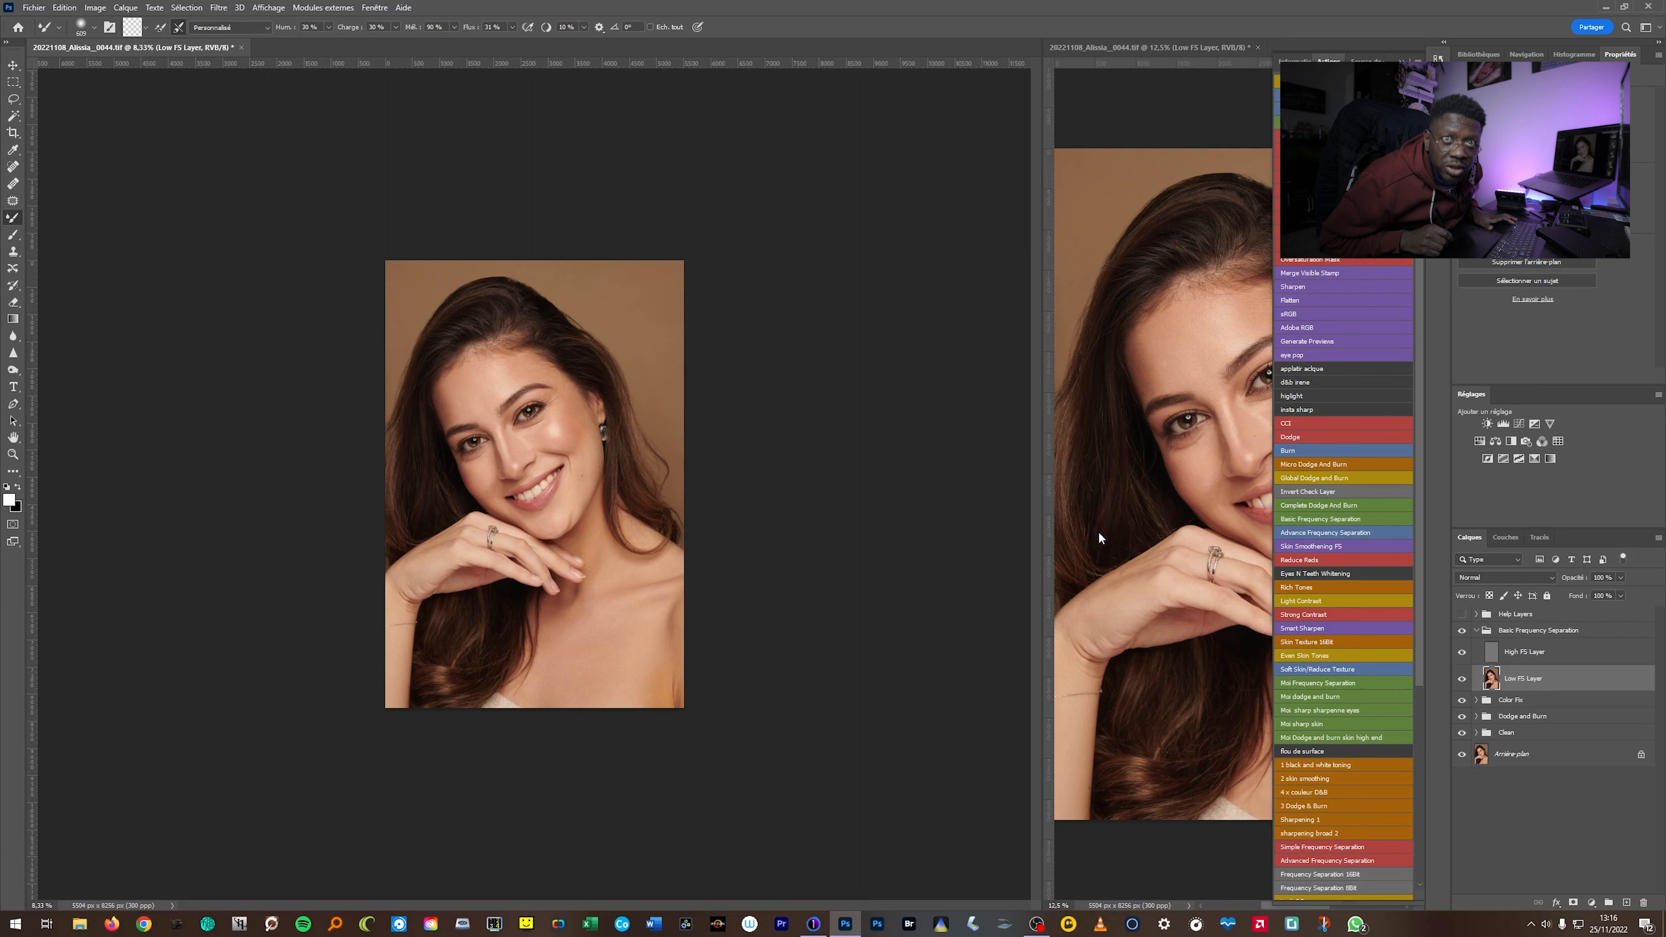
pyautogui.hotkey('ctrl', '+')
pyautogui.hotkey('ctrl', '+')
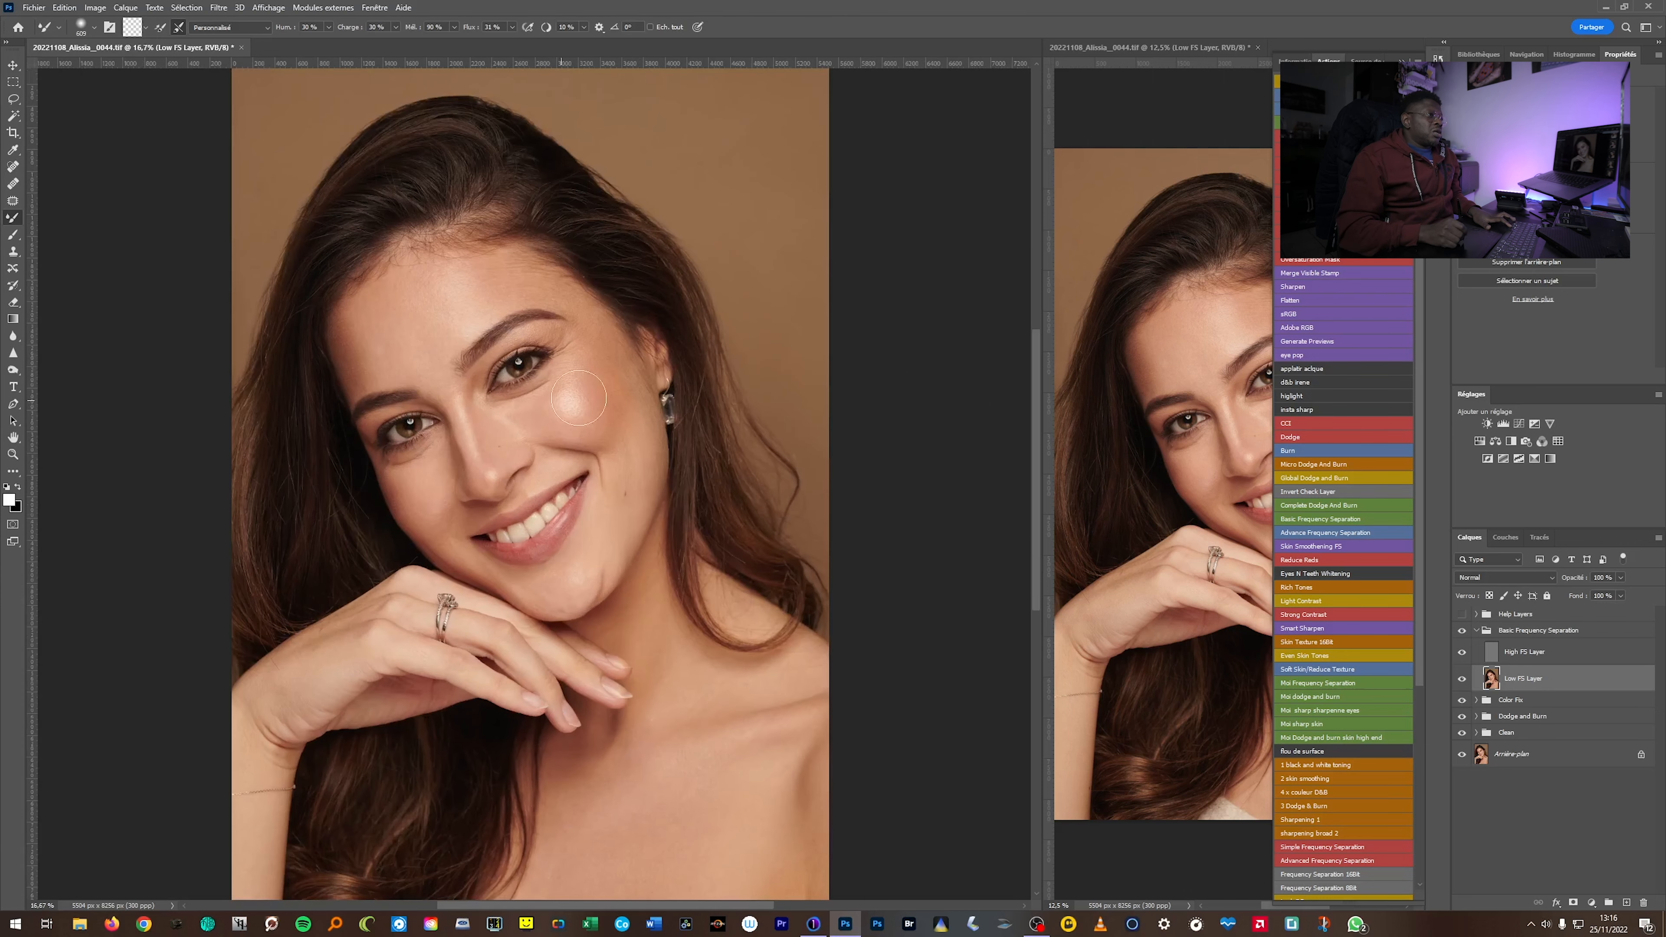
# Collapse the Basic Frequency Separation group and toggle its visibility to compare the face before and after smoothing.
pyautogui.click(1477, 631)
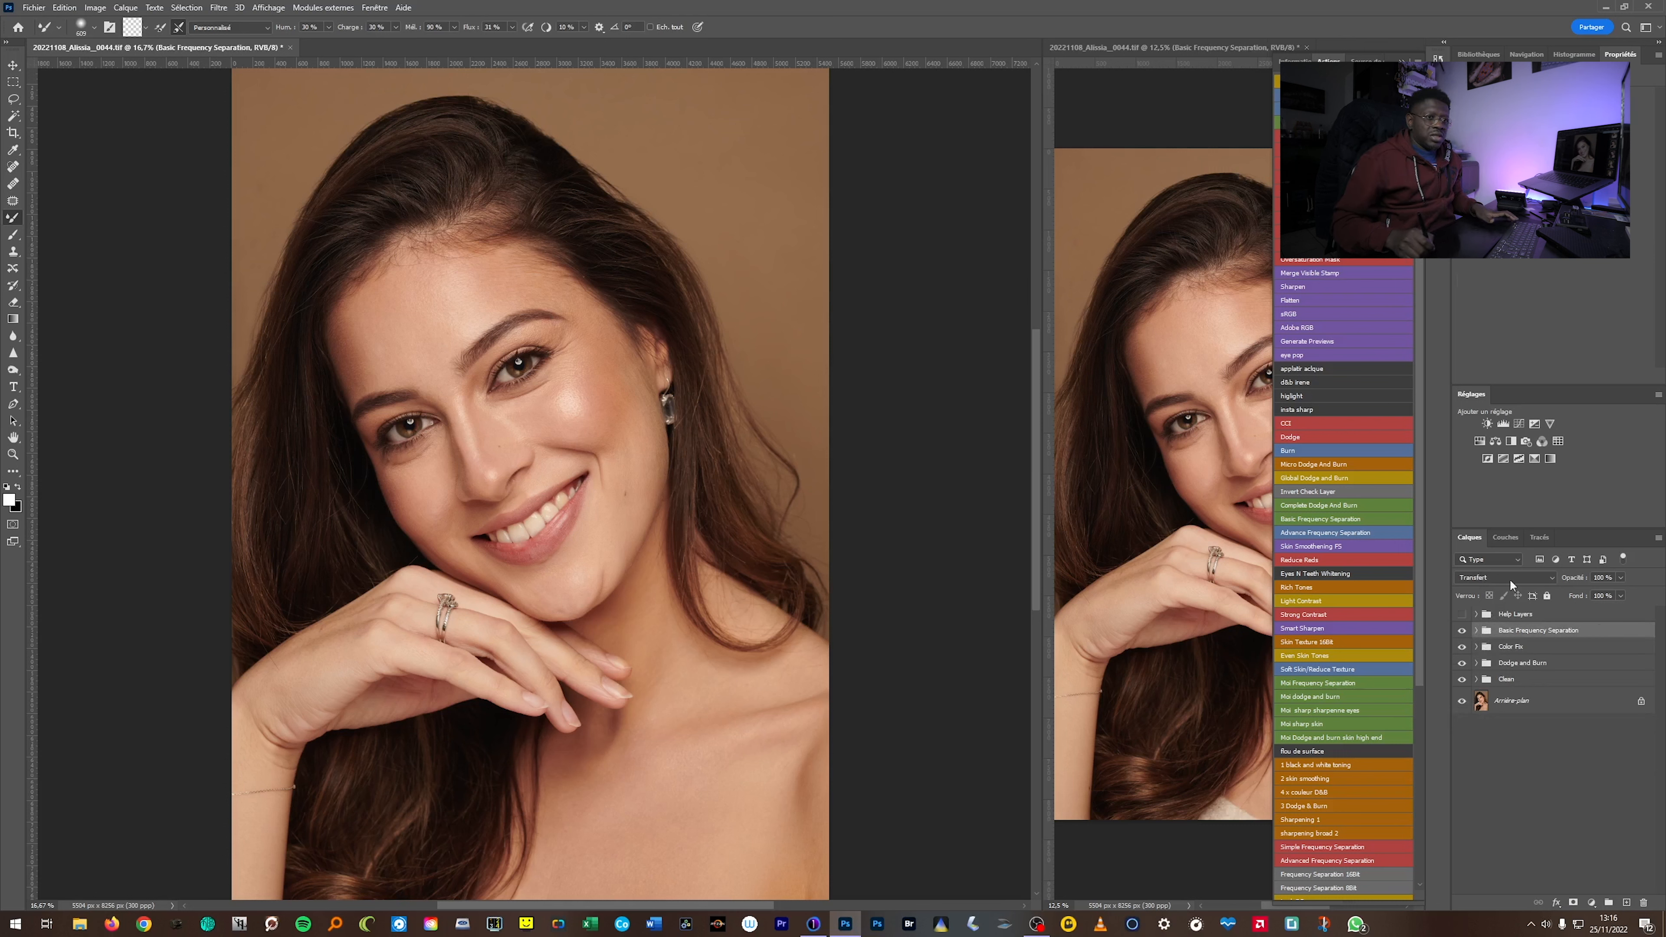
pyautogui.scroll(2, 448, 384)
pyautogui.click(1466, 629)
pyautogui.click(1465, 628)
pyautogui.click(1465, 629)
pyautogui.click(1465, 628)
pyautogui.click(1464, 615)
pyautogui.click(1465, 615)
pyautogui.click(1464, 614)
pyautogui.click(1464, 615)
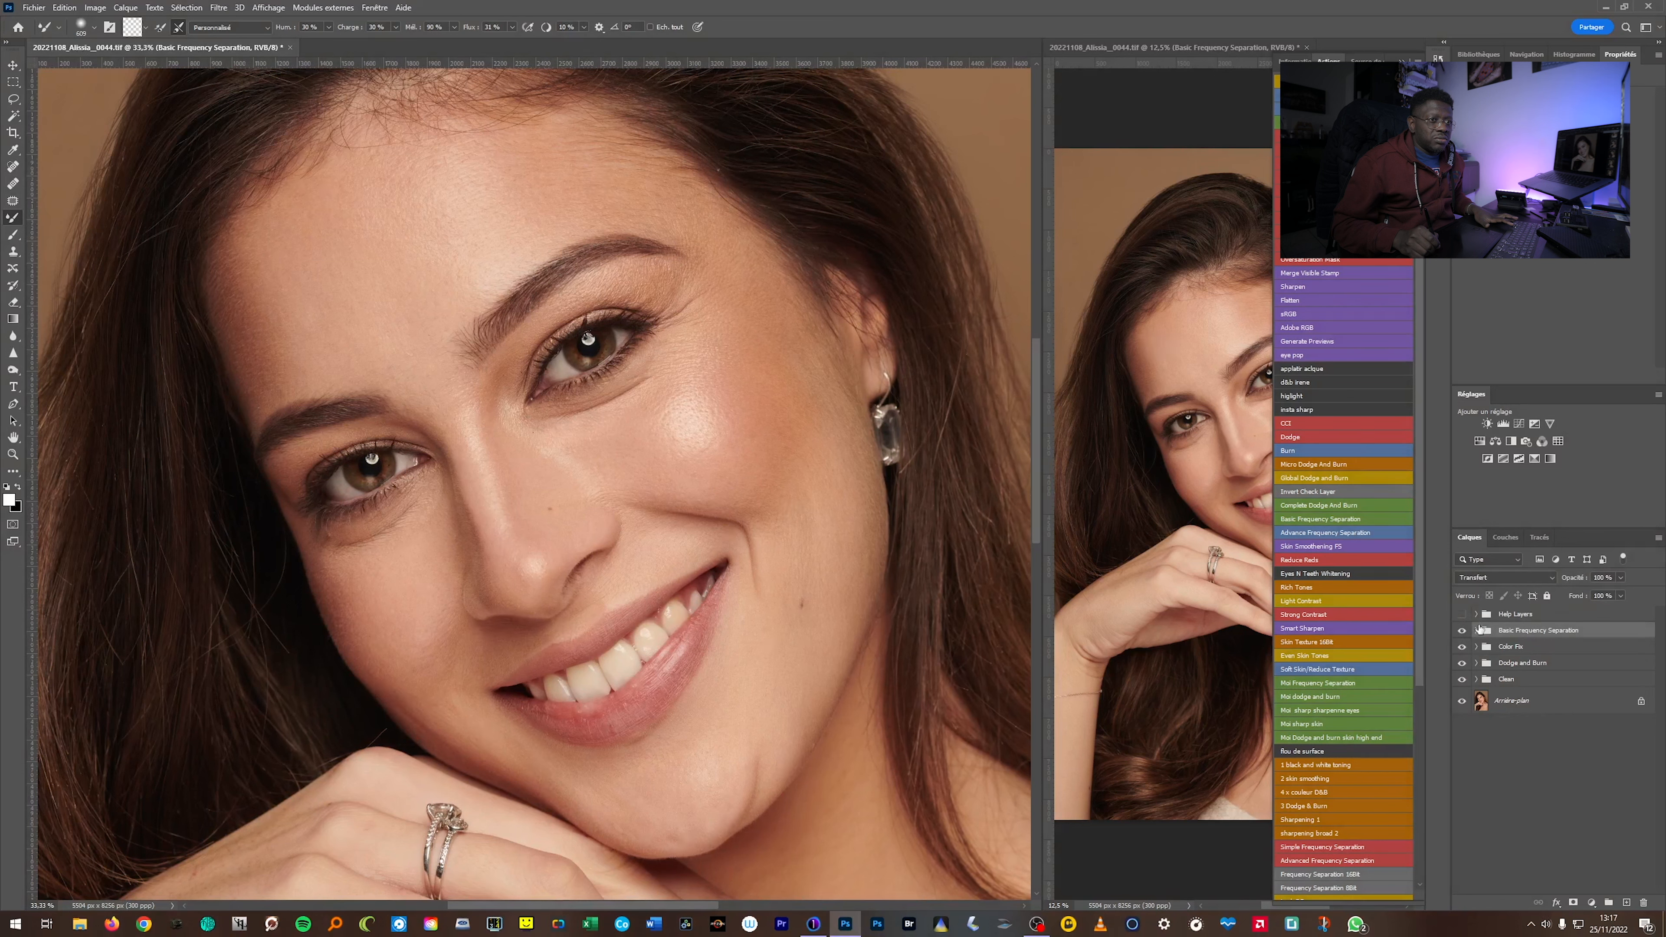
# Delete the Help Layers group and fit the whole portrait in the view.
pyautogui.moveTo(1494, 617); pyautogui.dragTo(1643, 901)
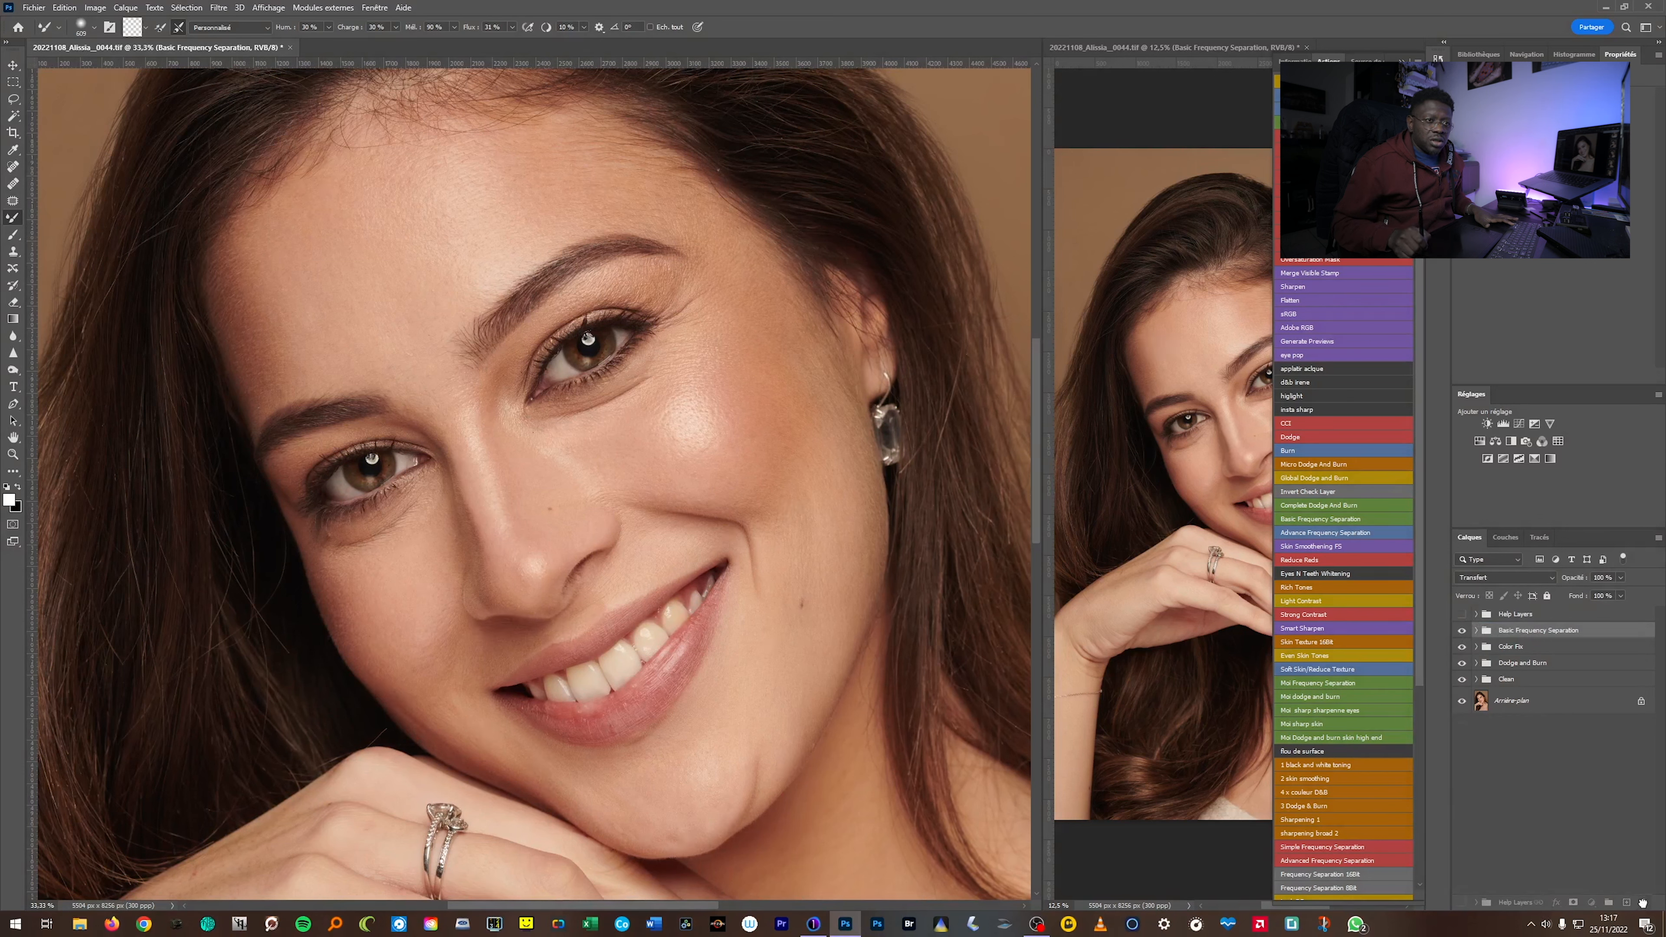
pyautogui.hotkey('ctrl', '0')
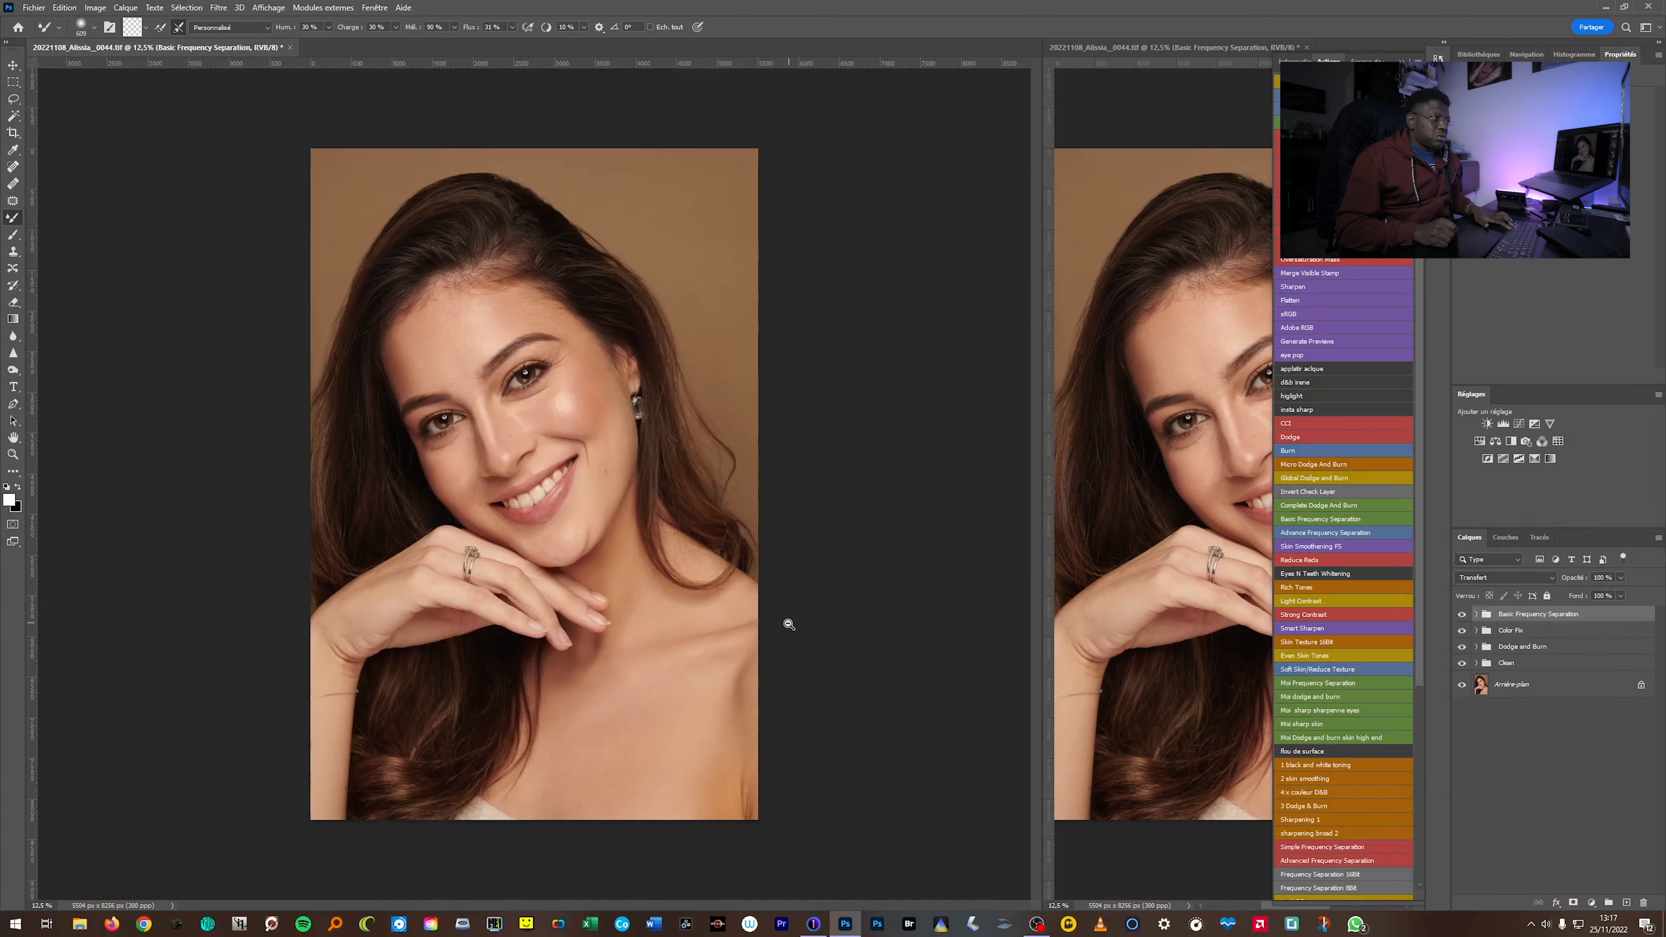
# Toggle the visibility of the retouching groups to compare the original portrait with the retouched version.
pyautogui.click(1463, 688)
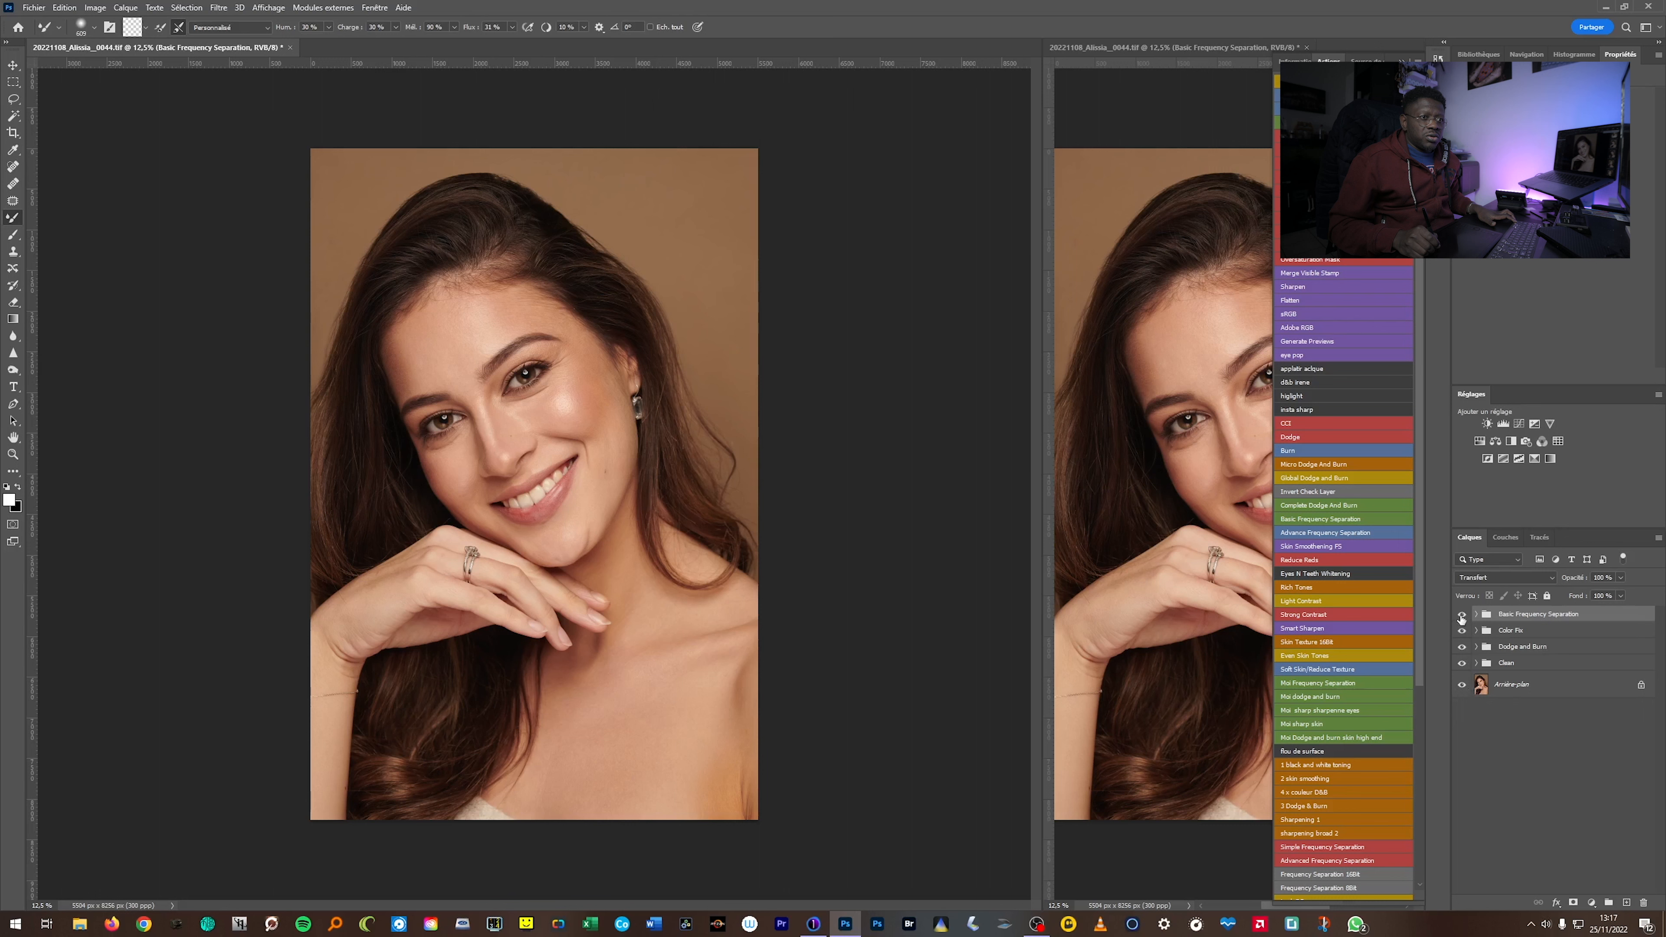
pyautogui.moveTo(1461, 618); pyautogui.dragTo(1465, 663)
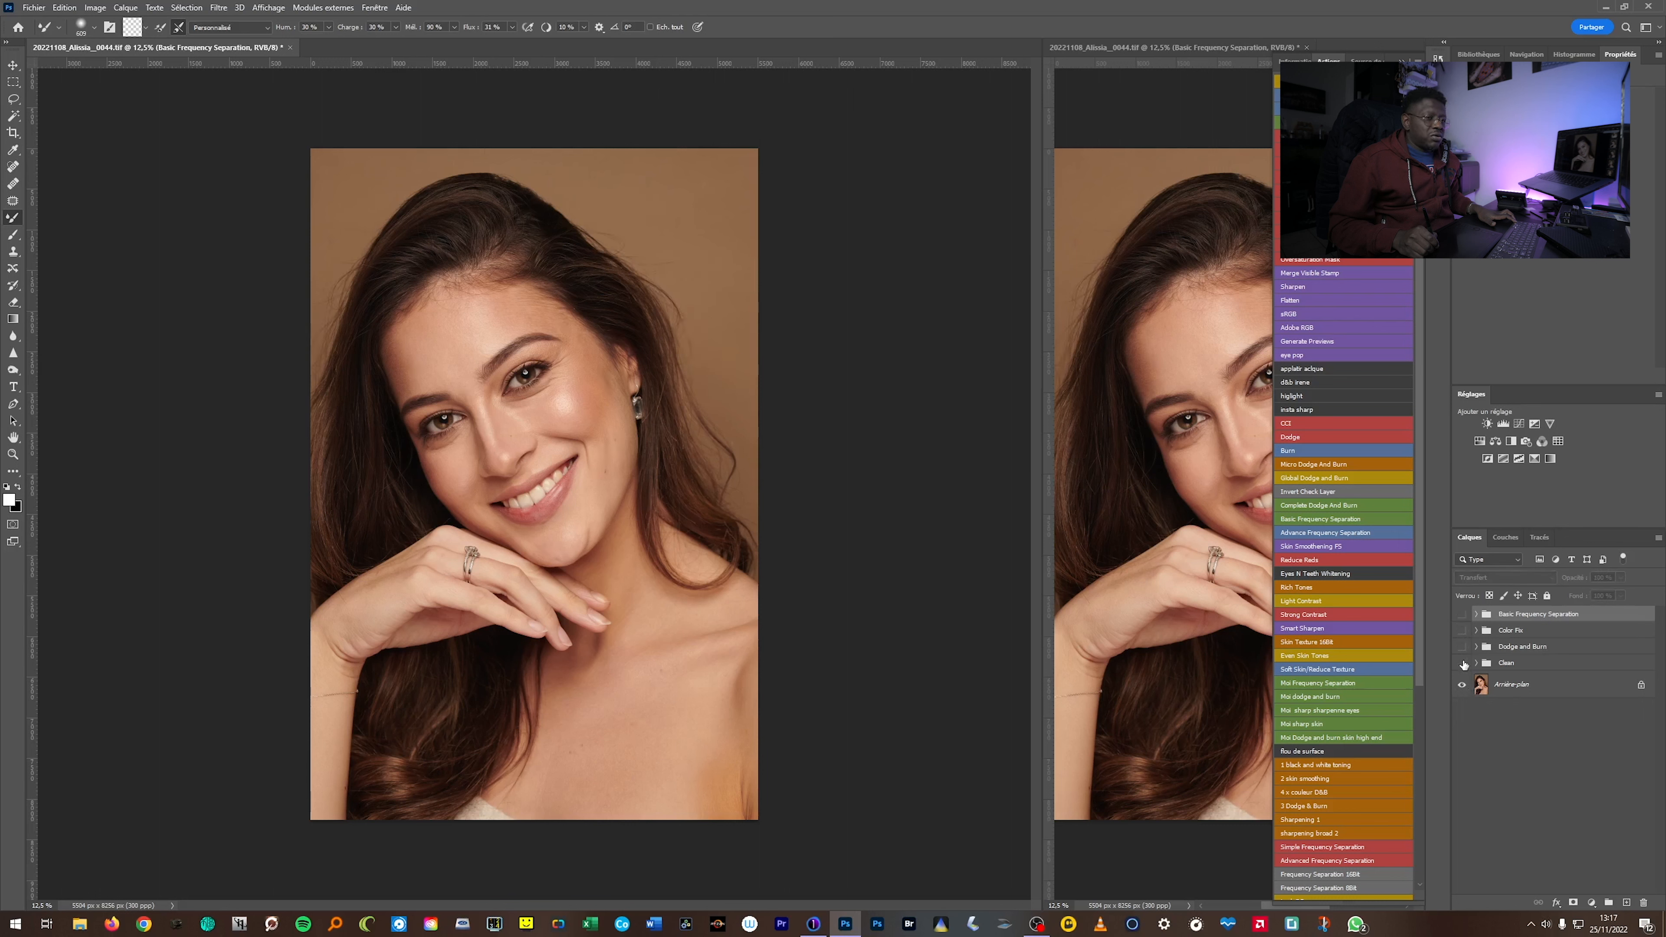
pyautogui.click(1462, 615)
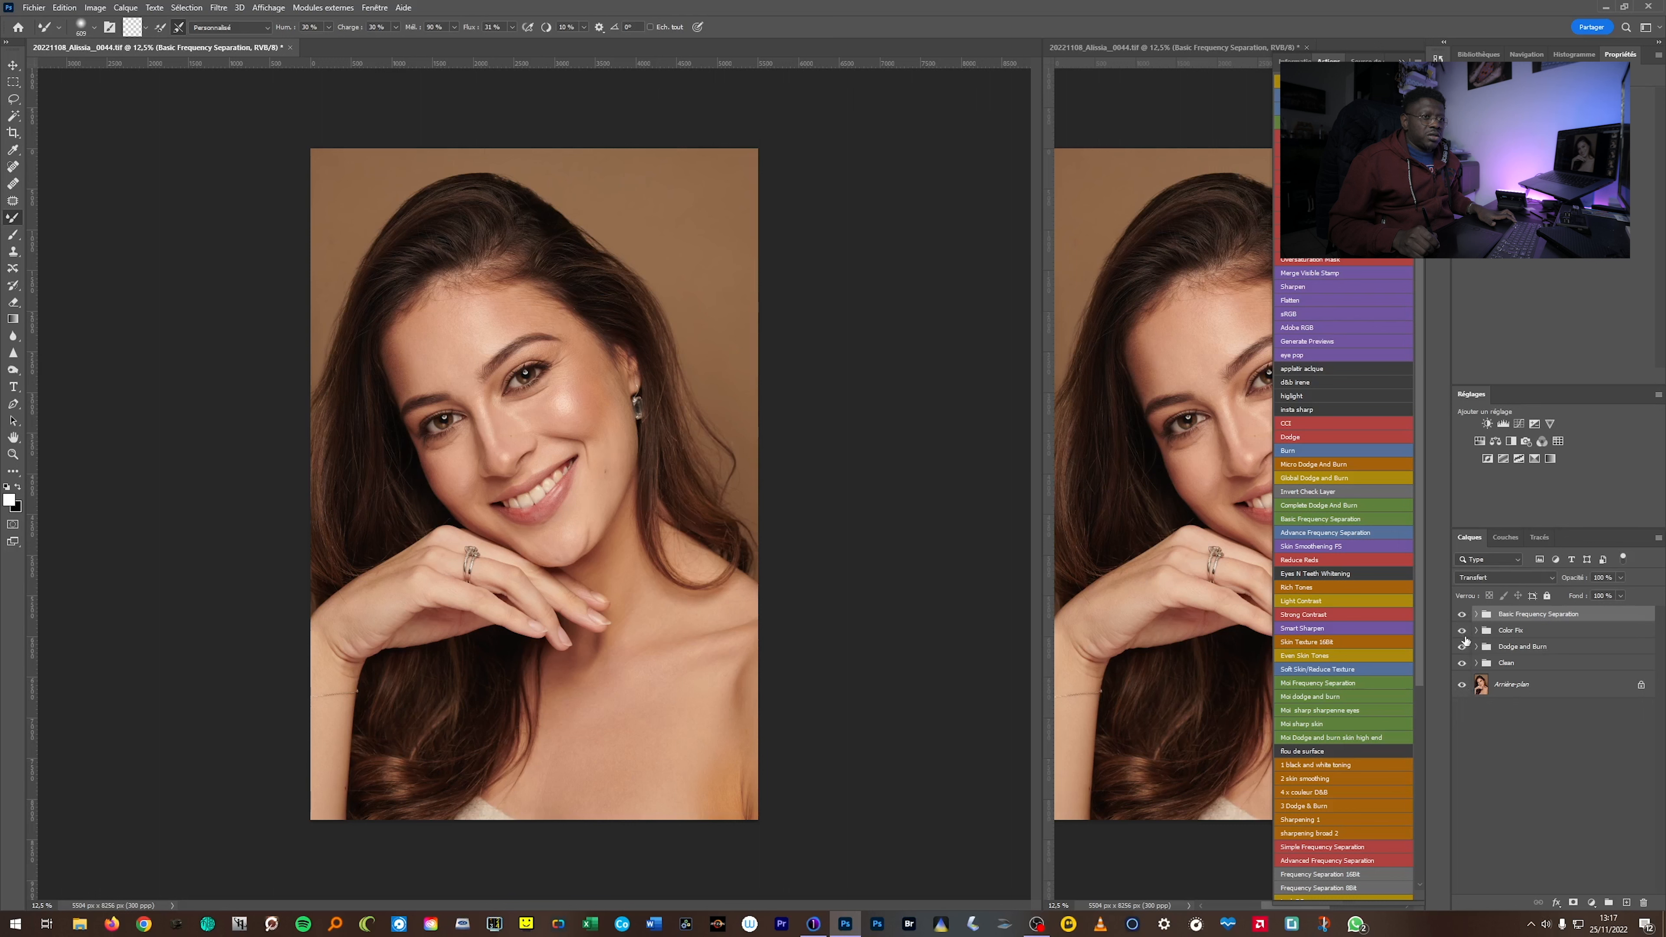
pyautogui.click(1463, 615)
pyautogui.click(1462, 616)
pyautogui.click(1463, 616)
pyautogui.click(1462, 616)
pyautogui.moveTo(1463, 634); pyautogui.dragTo(1464, 671)
# Refine the tonal transitions under the eye and on the chin of the Low FS Layer with the Mixer Brush.
pyautogui.click(1478, 614)
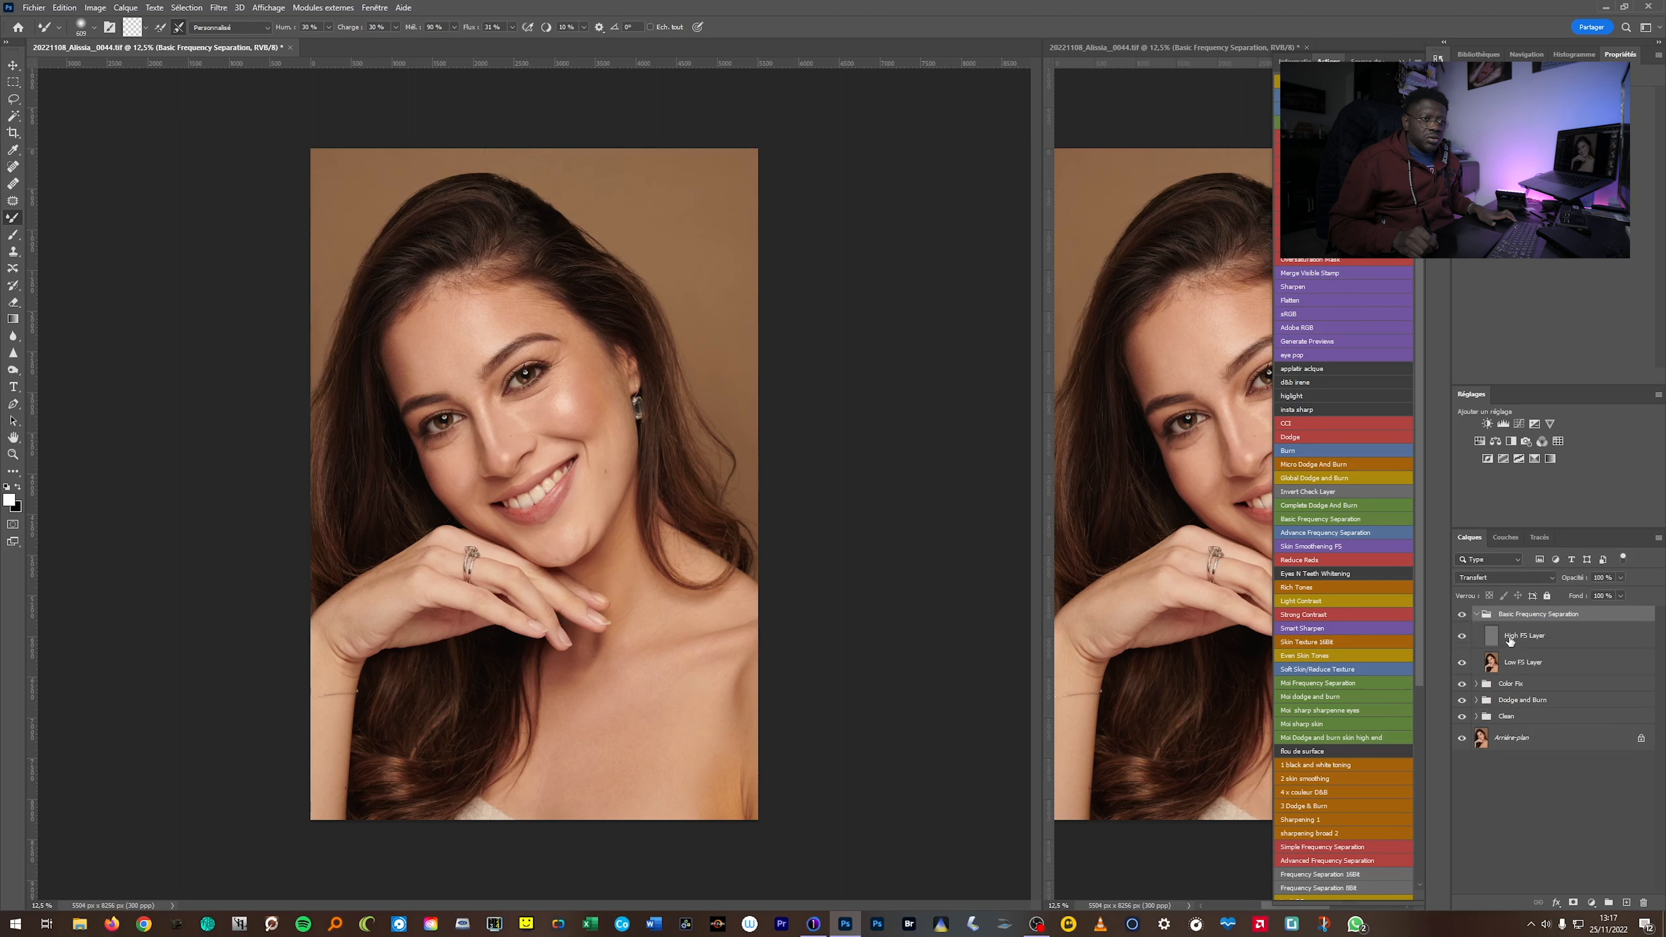
pyautogui.click(1522, 662)
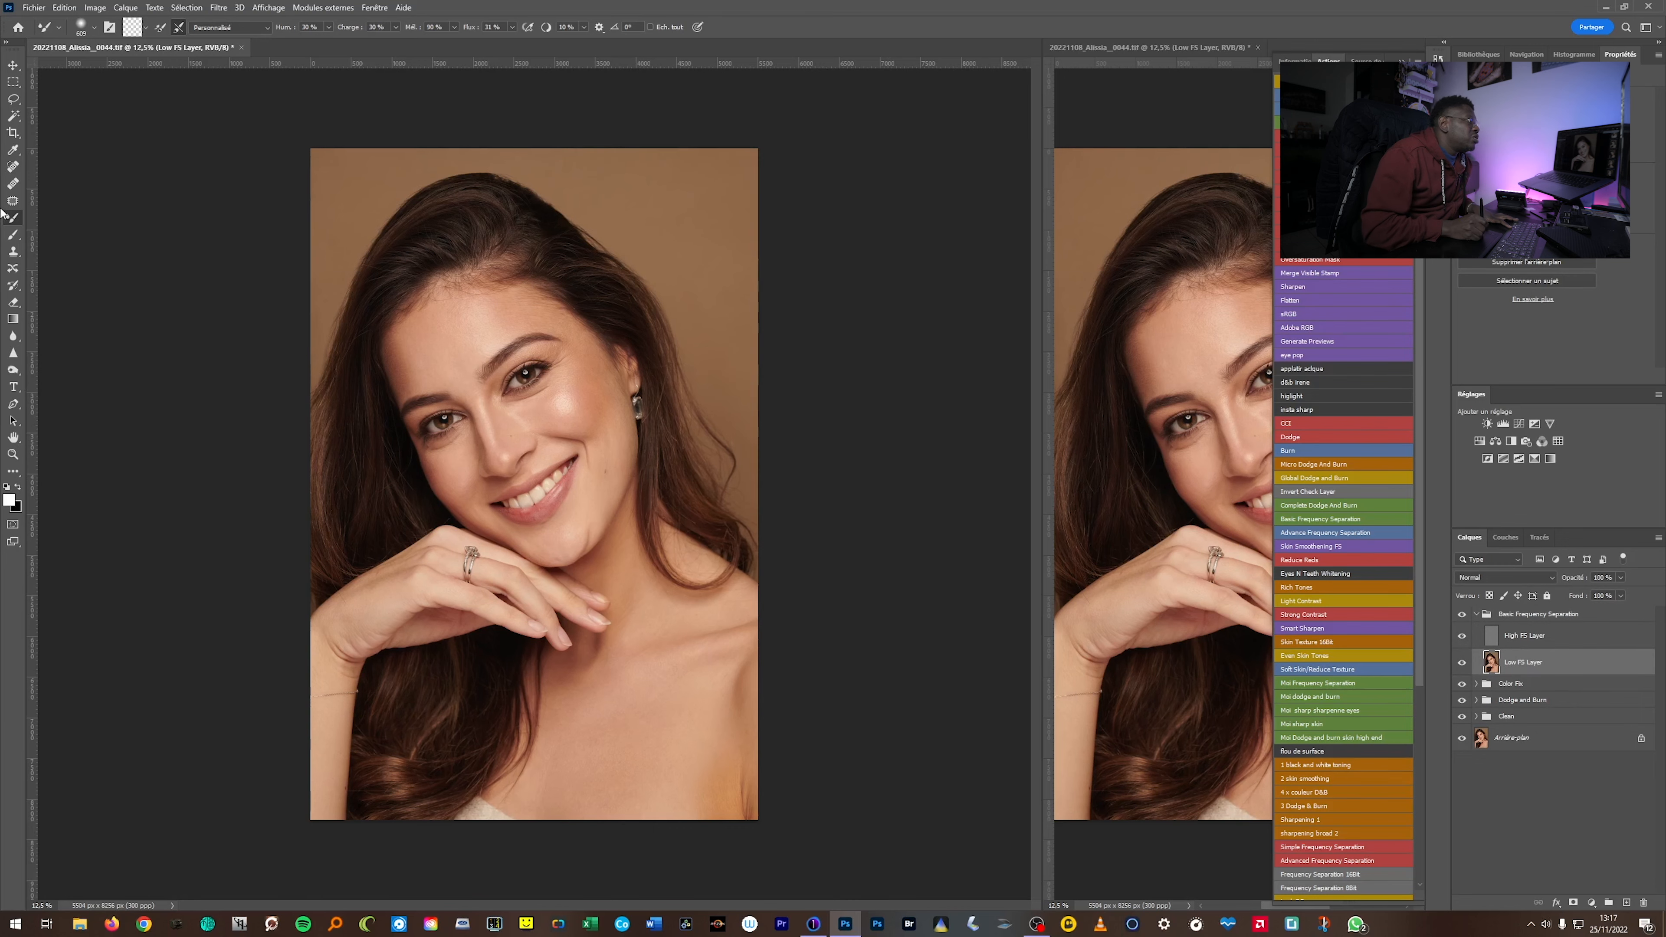
pyautogui.scroll(3, 498, 392)
pyautogui.moveTo(582, 455)
pyautogui.mouseDown()
pyautogui.moveTo(544, 438)
pyautogui.moveTo(526, 463)
pyautogui.mouseUp()
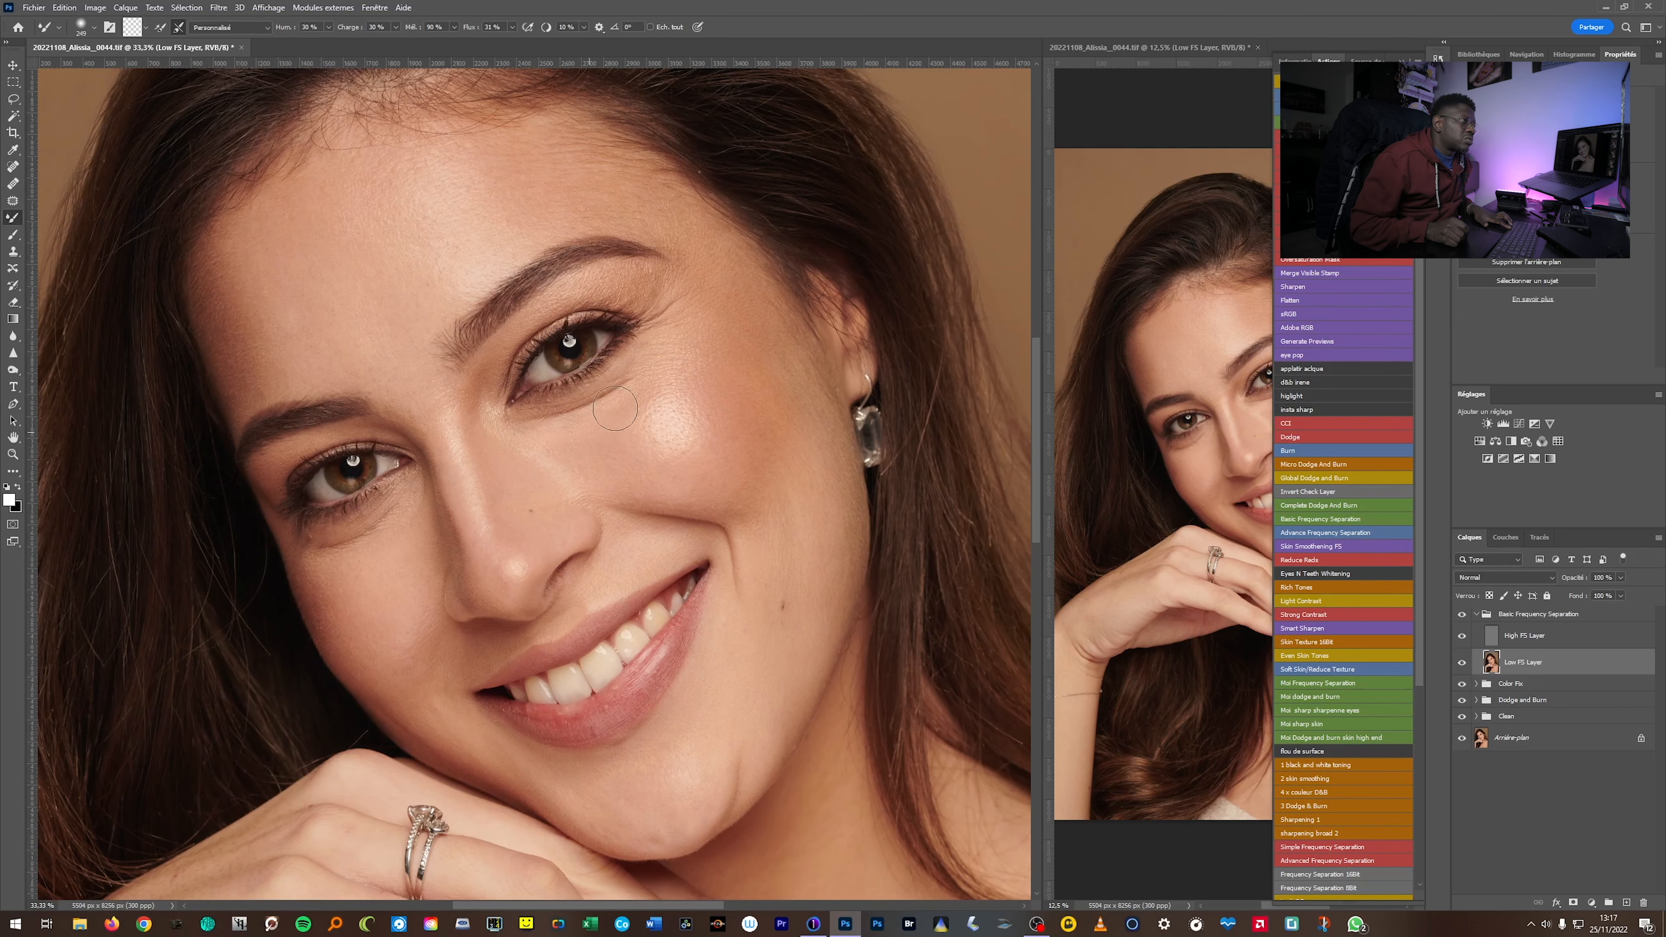
pyautogui.click(728, 475)
pyautogui.click(728, 475)
pyautogui.click(747, 477)
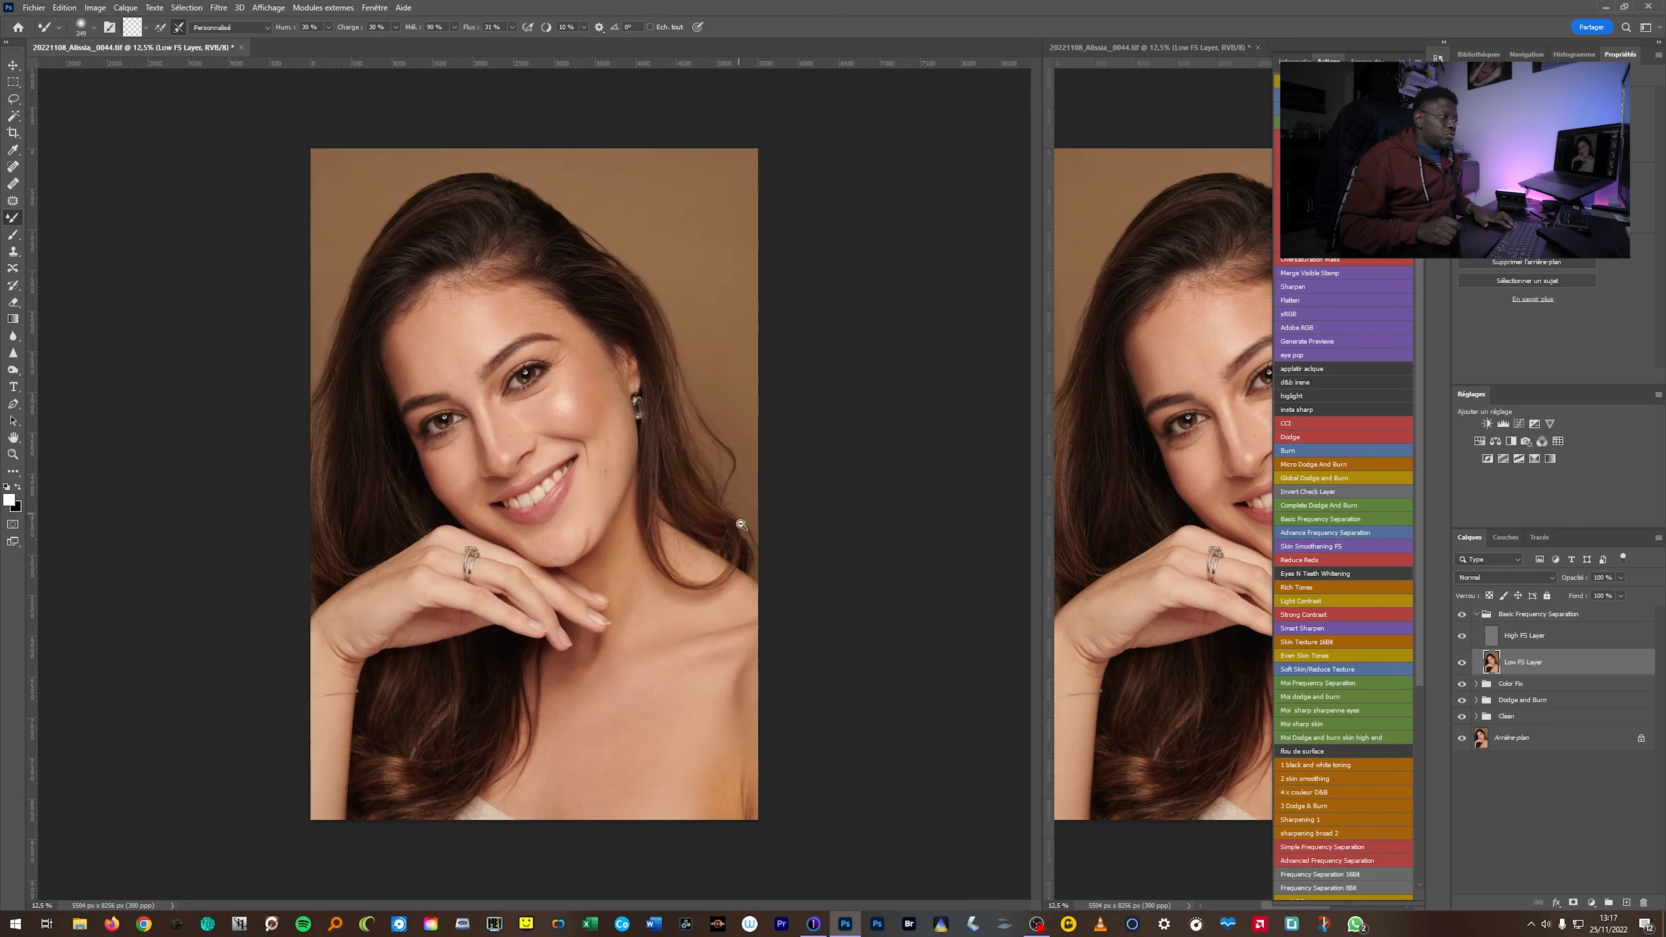
pyautogui.click(544, 519)
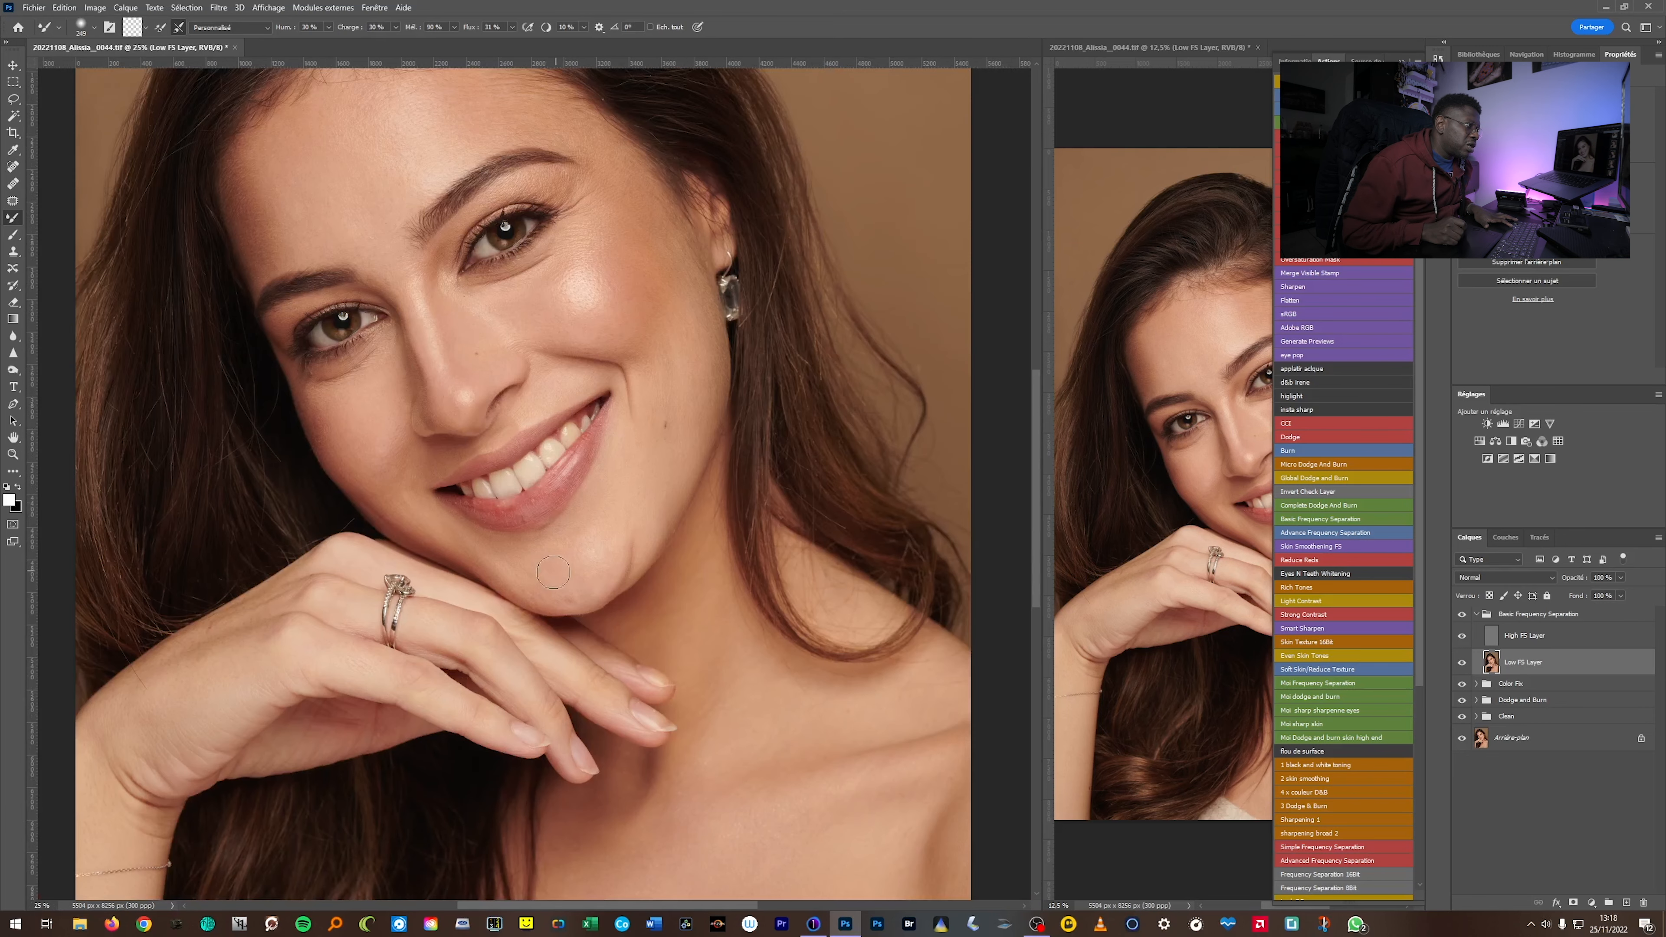
pyautogui.moveTo(570, 578); pyautogui.dragTo(557, 579)
pyautogui.moveTo(564, 590); pyautogui.dragTo(569, 592)
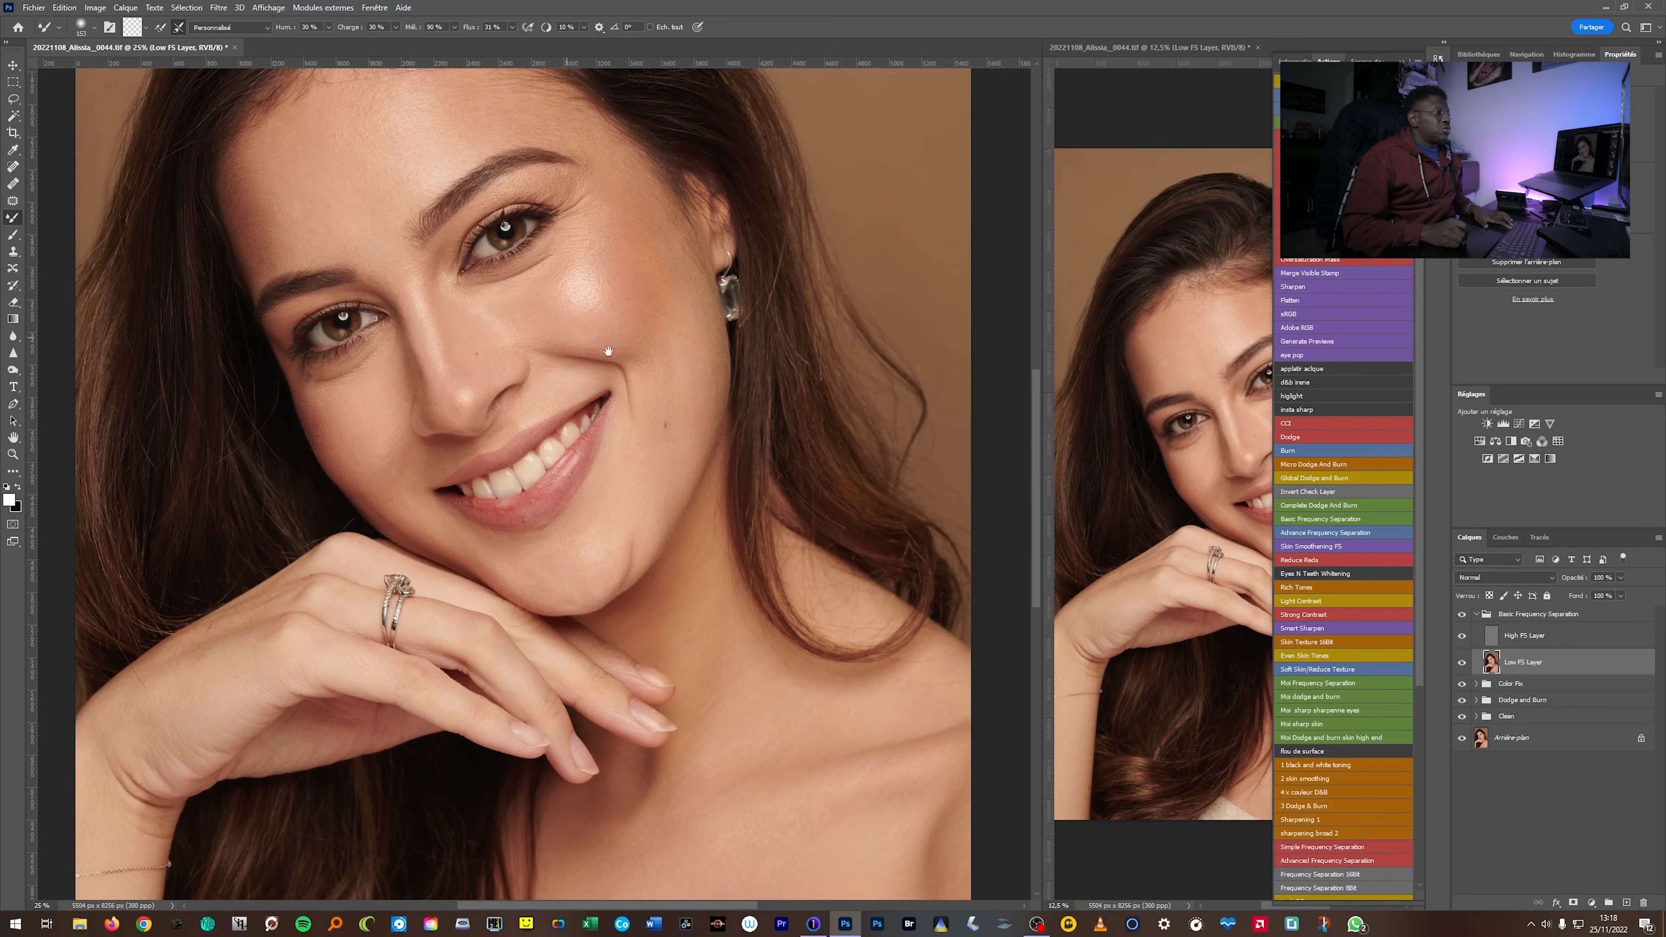
pyautogui.hotkey('ctrl', '-')
pyautogui.hotkey('ctrl', '-')
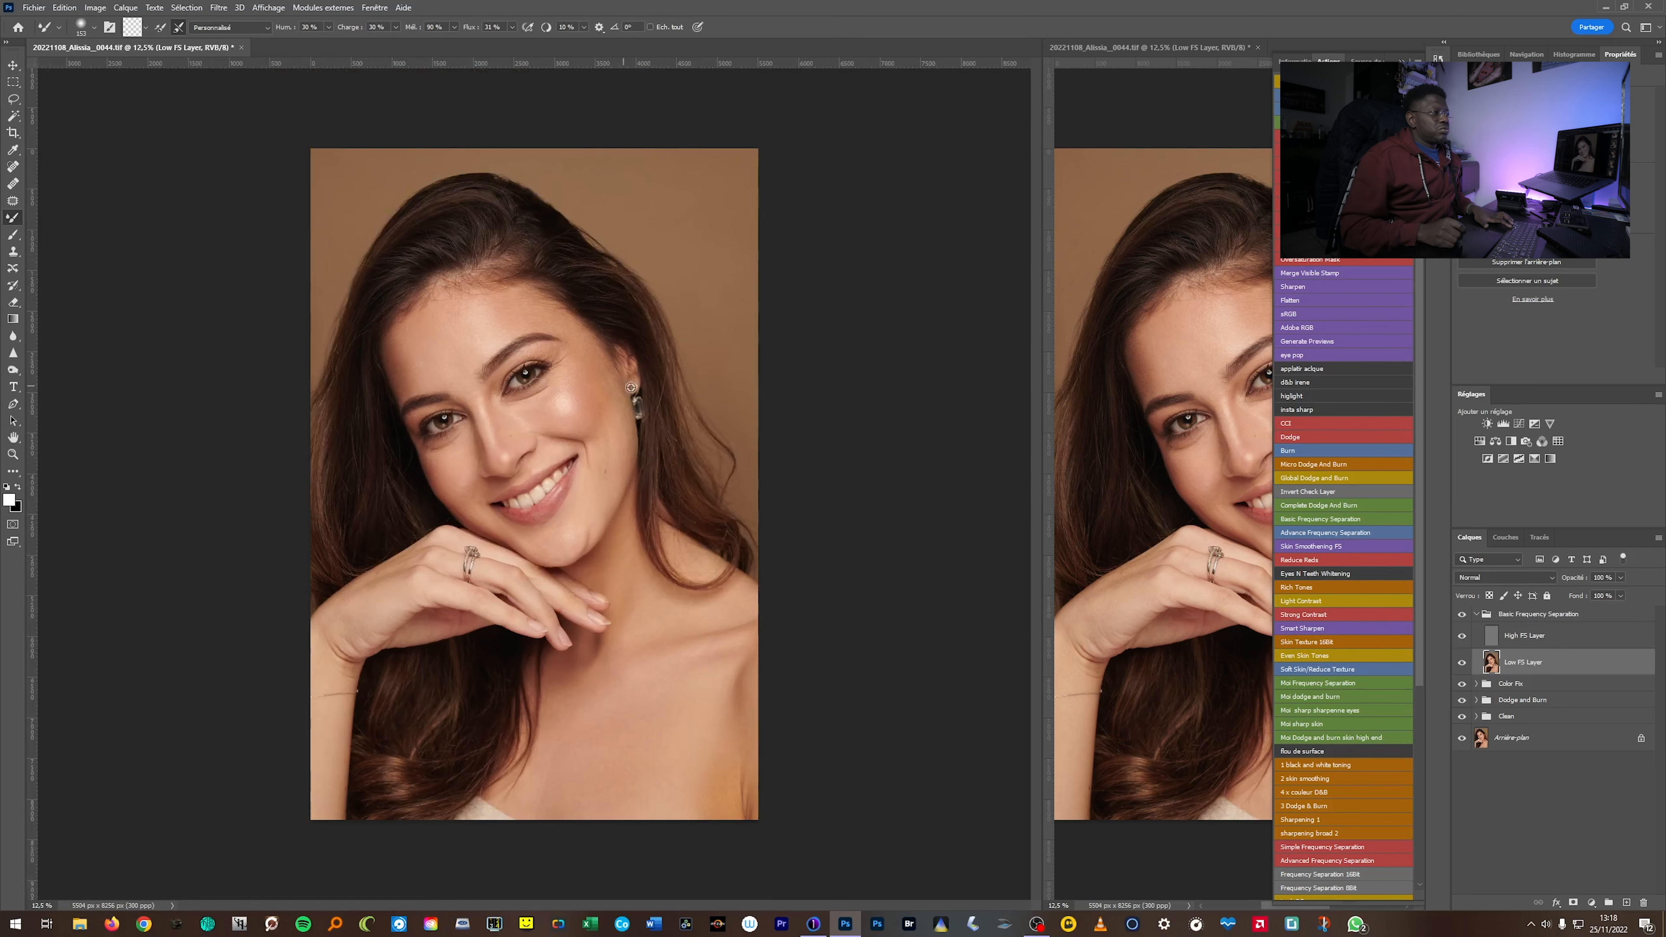
# Collapse the Basic Frequency Separation group and run the eye pop action with a High Pass radius of 5.6 pixels.
pyautogui.click(1477, 614)
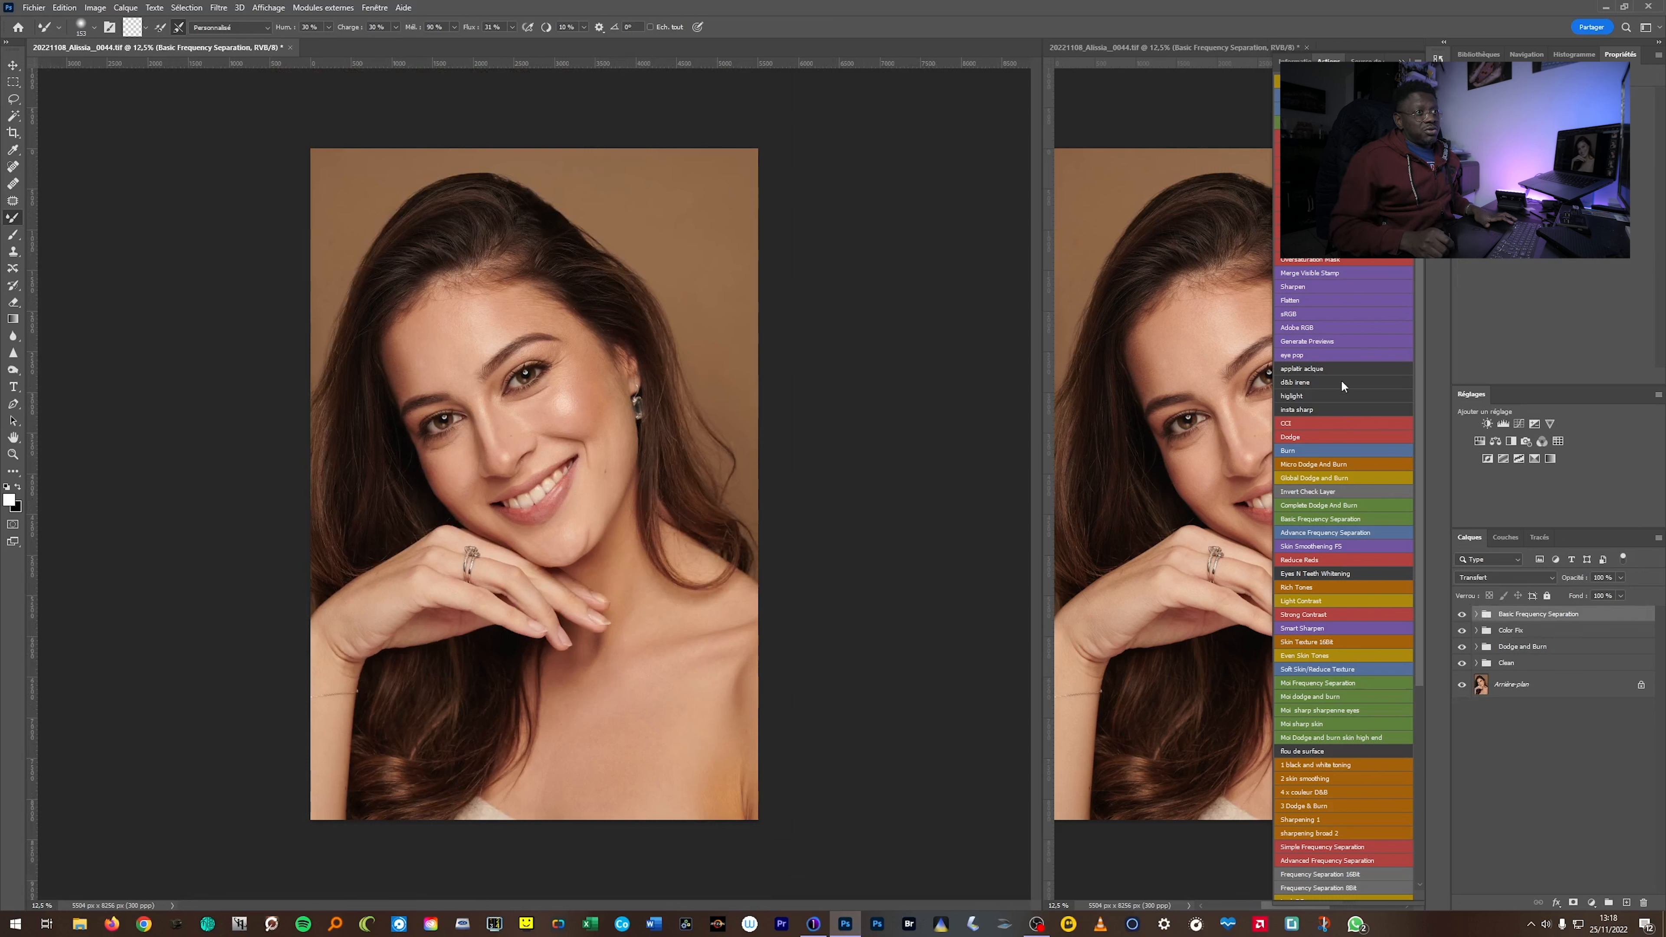
pyautogui.click(1313, 354)
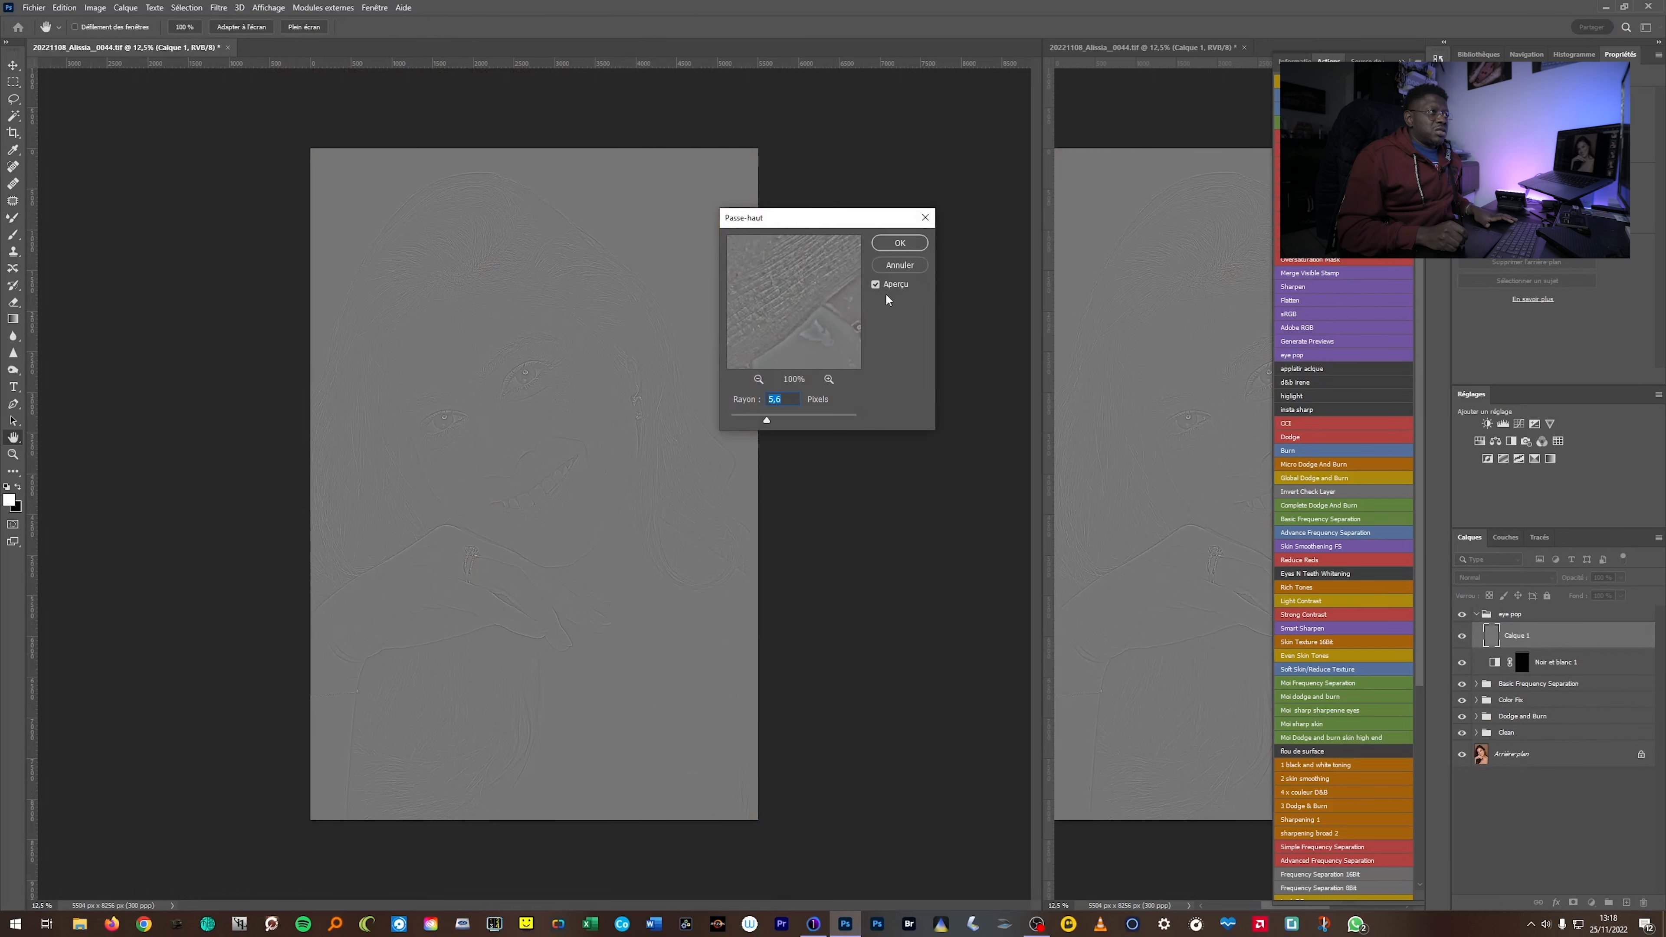
pyautogui.click(900, 243)
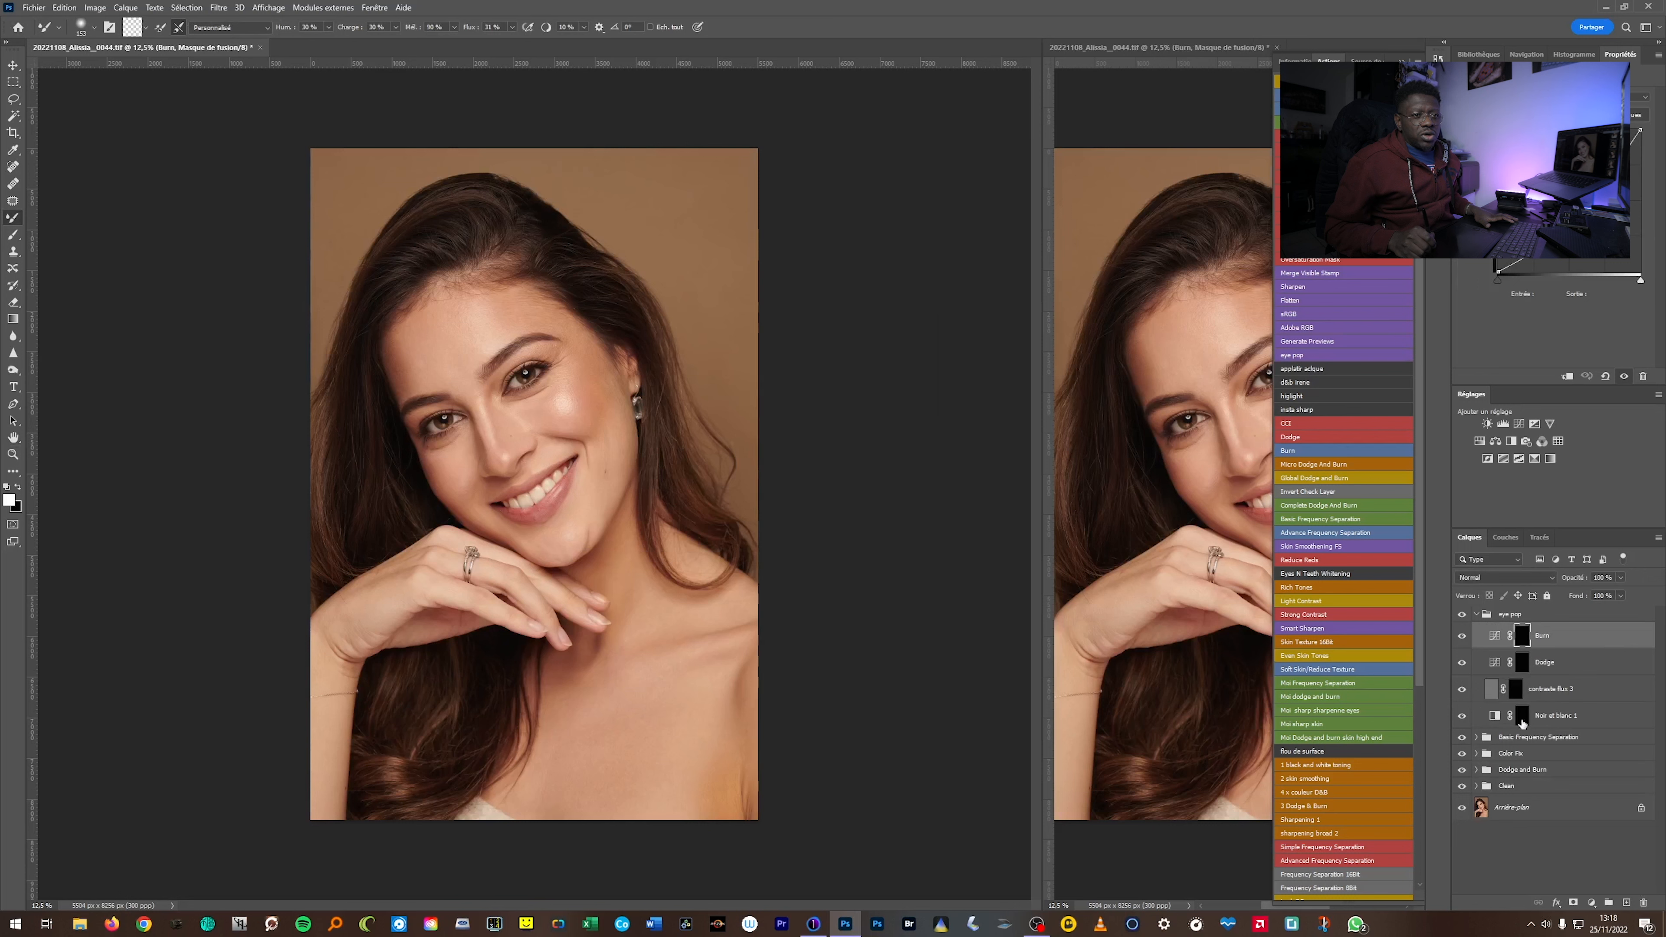
# Examine the Noir et blanc 1 and contraste flux 3 layers of the eye pop group, including the blending options.
pyautogui.click(1496, 716)
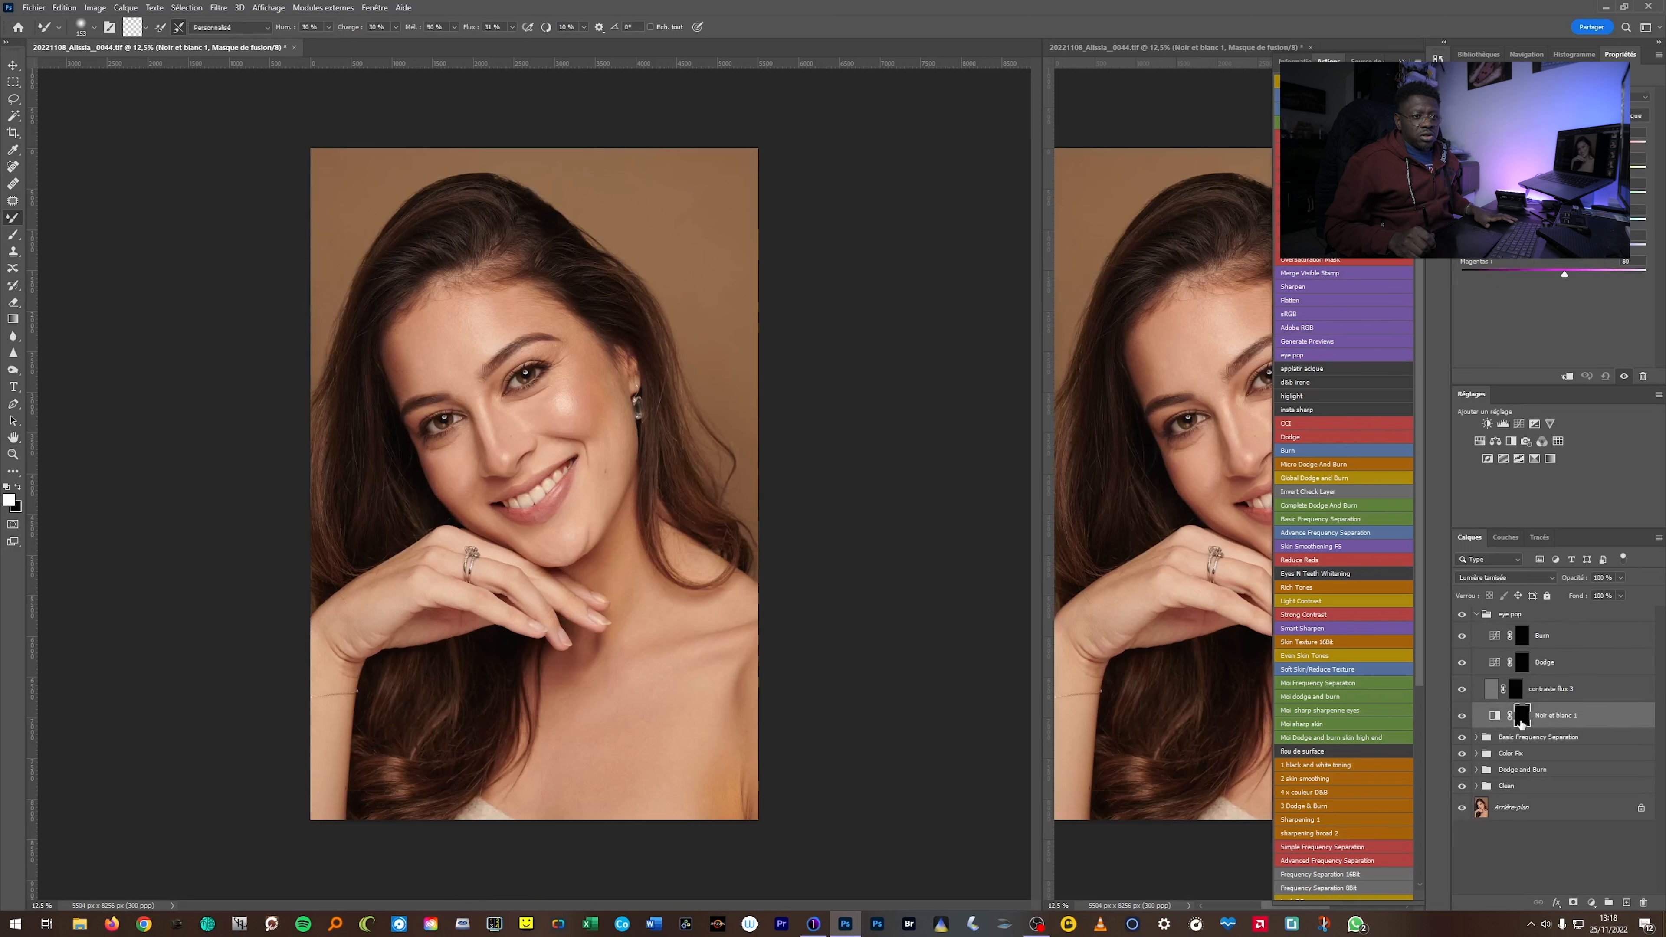
pyautogui.click(1492, 690)
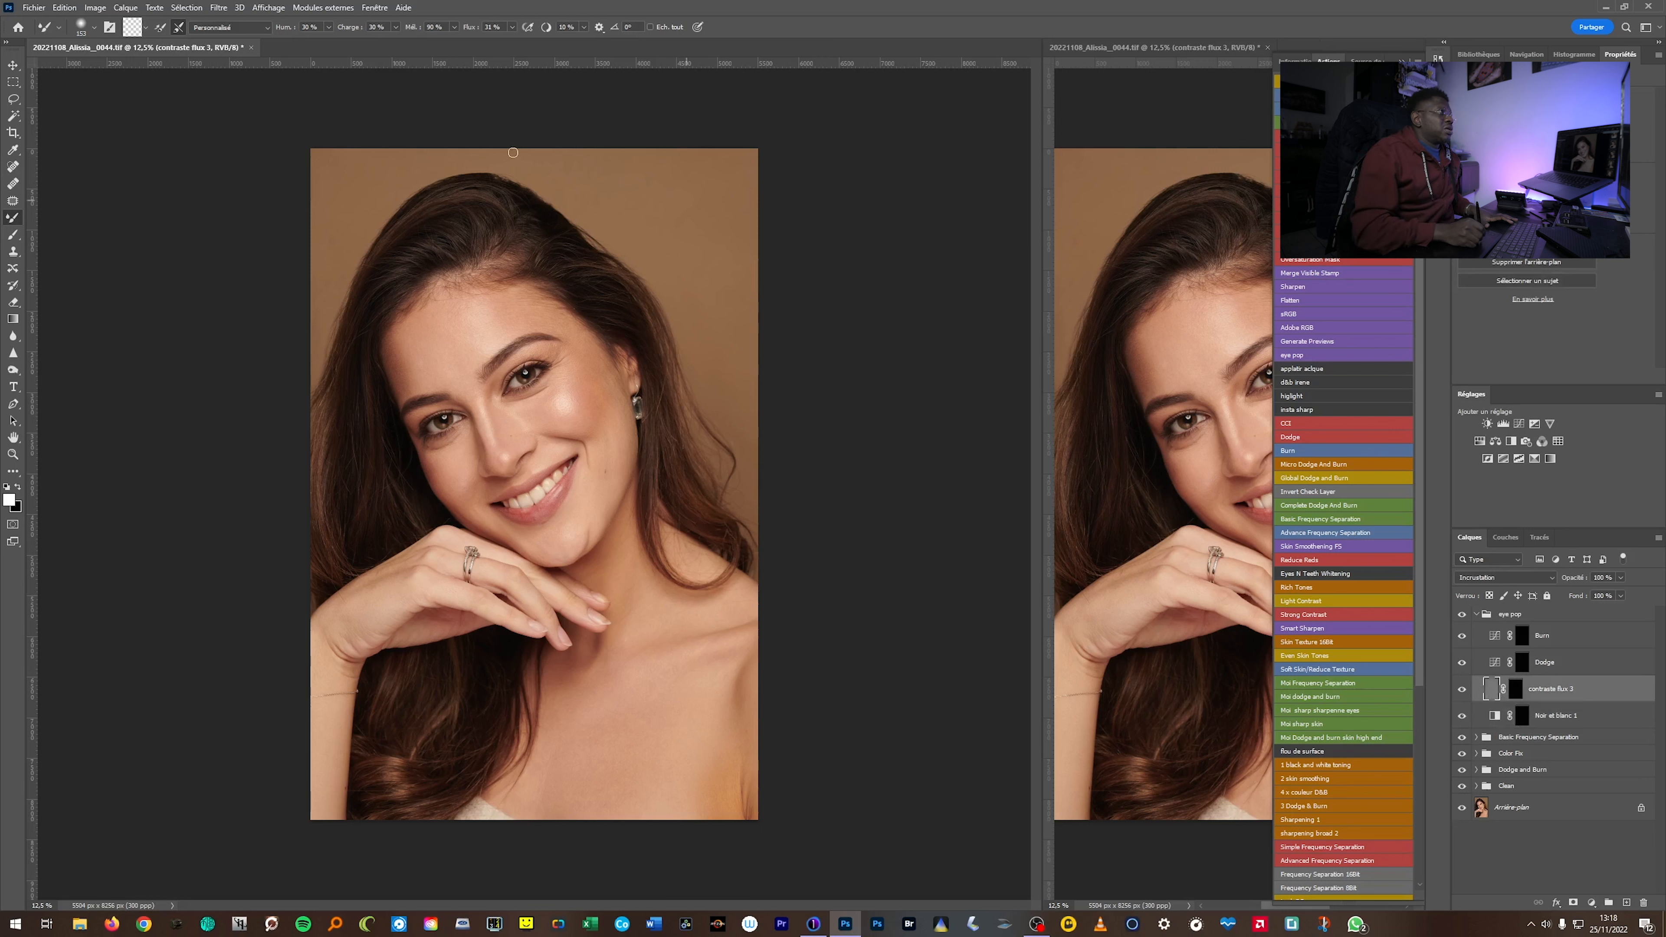
pyautogui.click(220, 8)
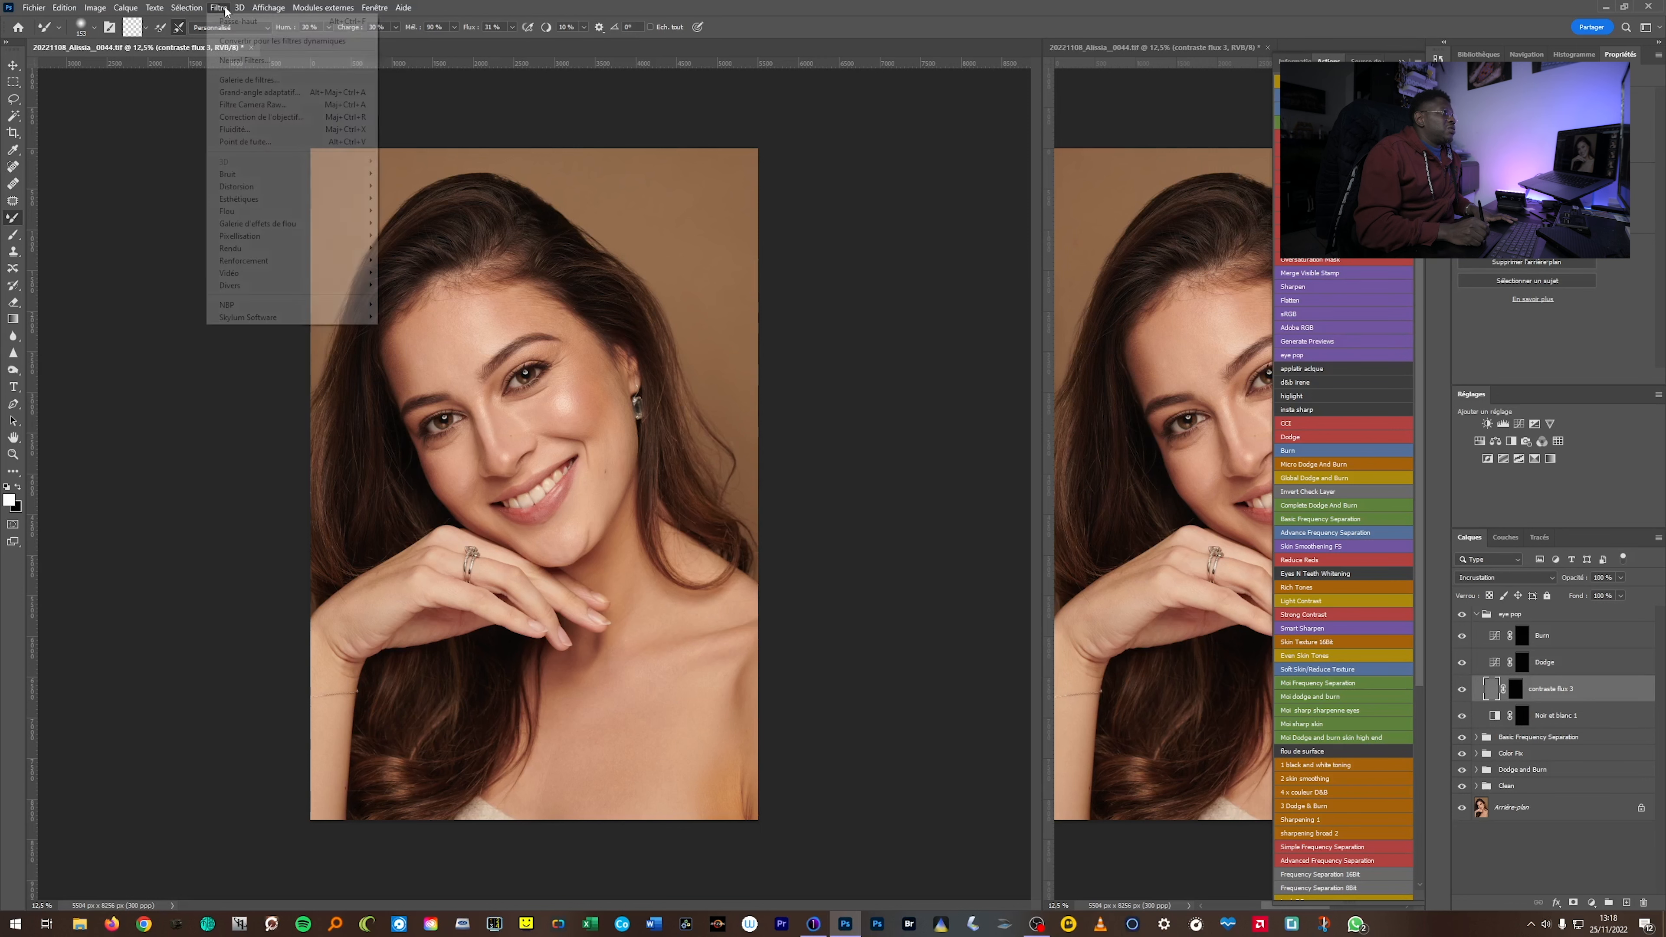
pyautogui.moveTo(293, 253)
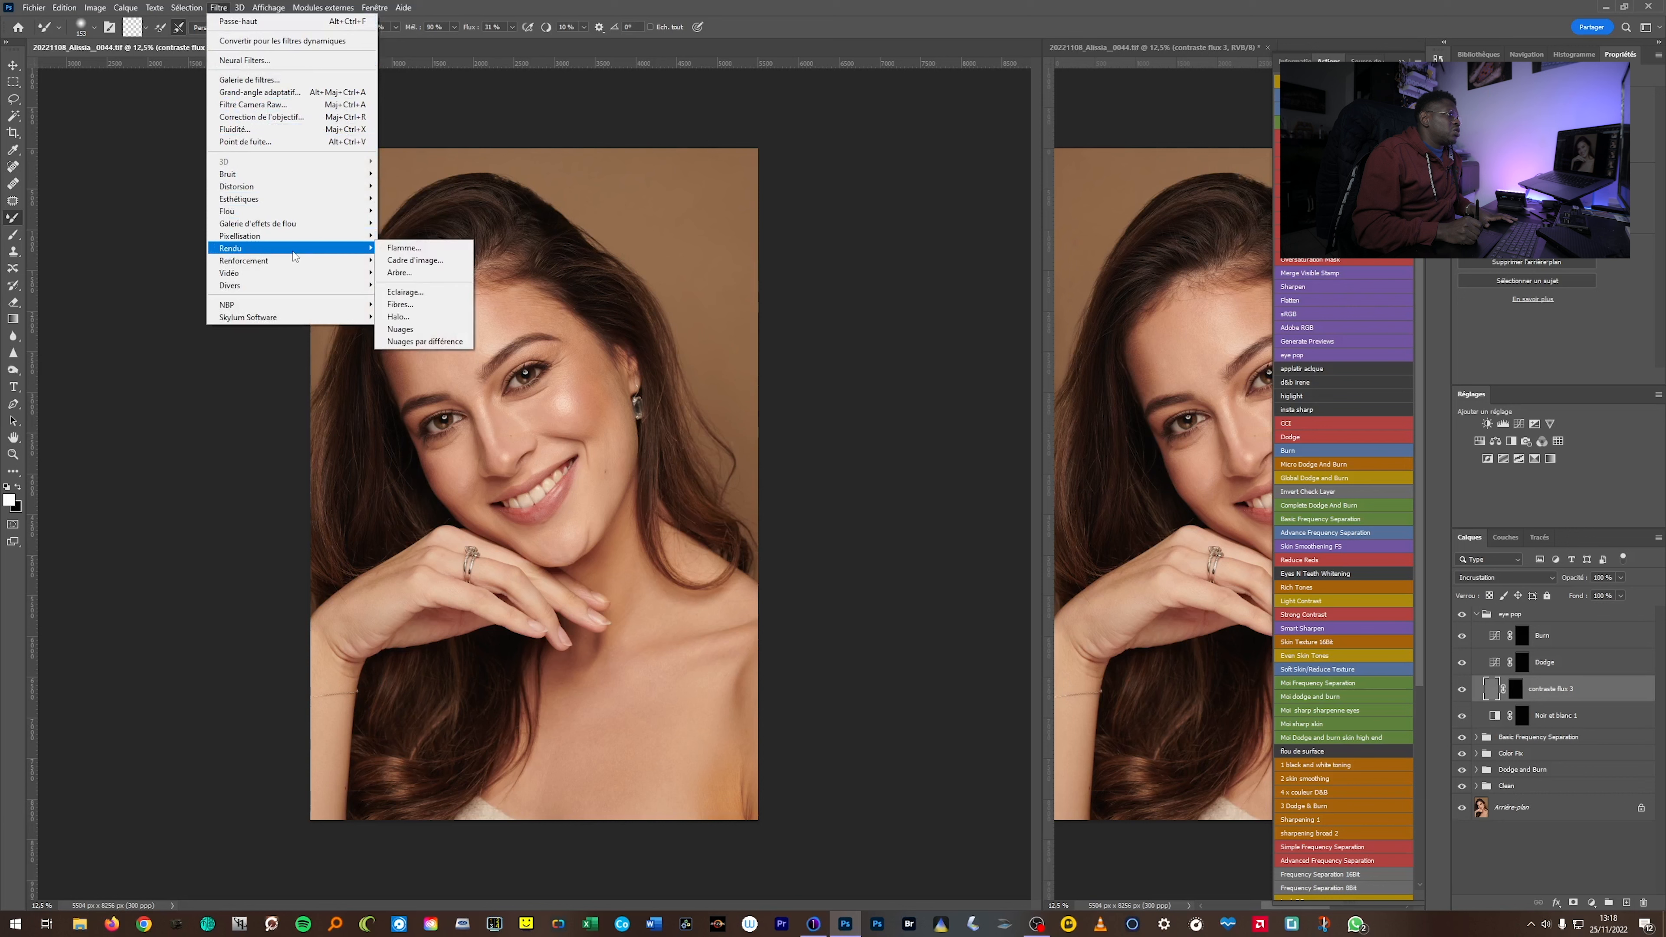
pyautogui.click(1491, 690)
pyautogui.doubleClick(1491, 690)
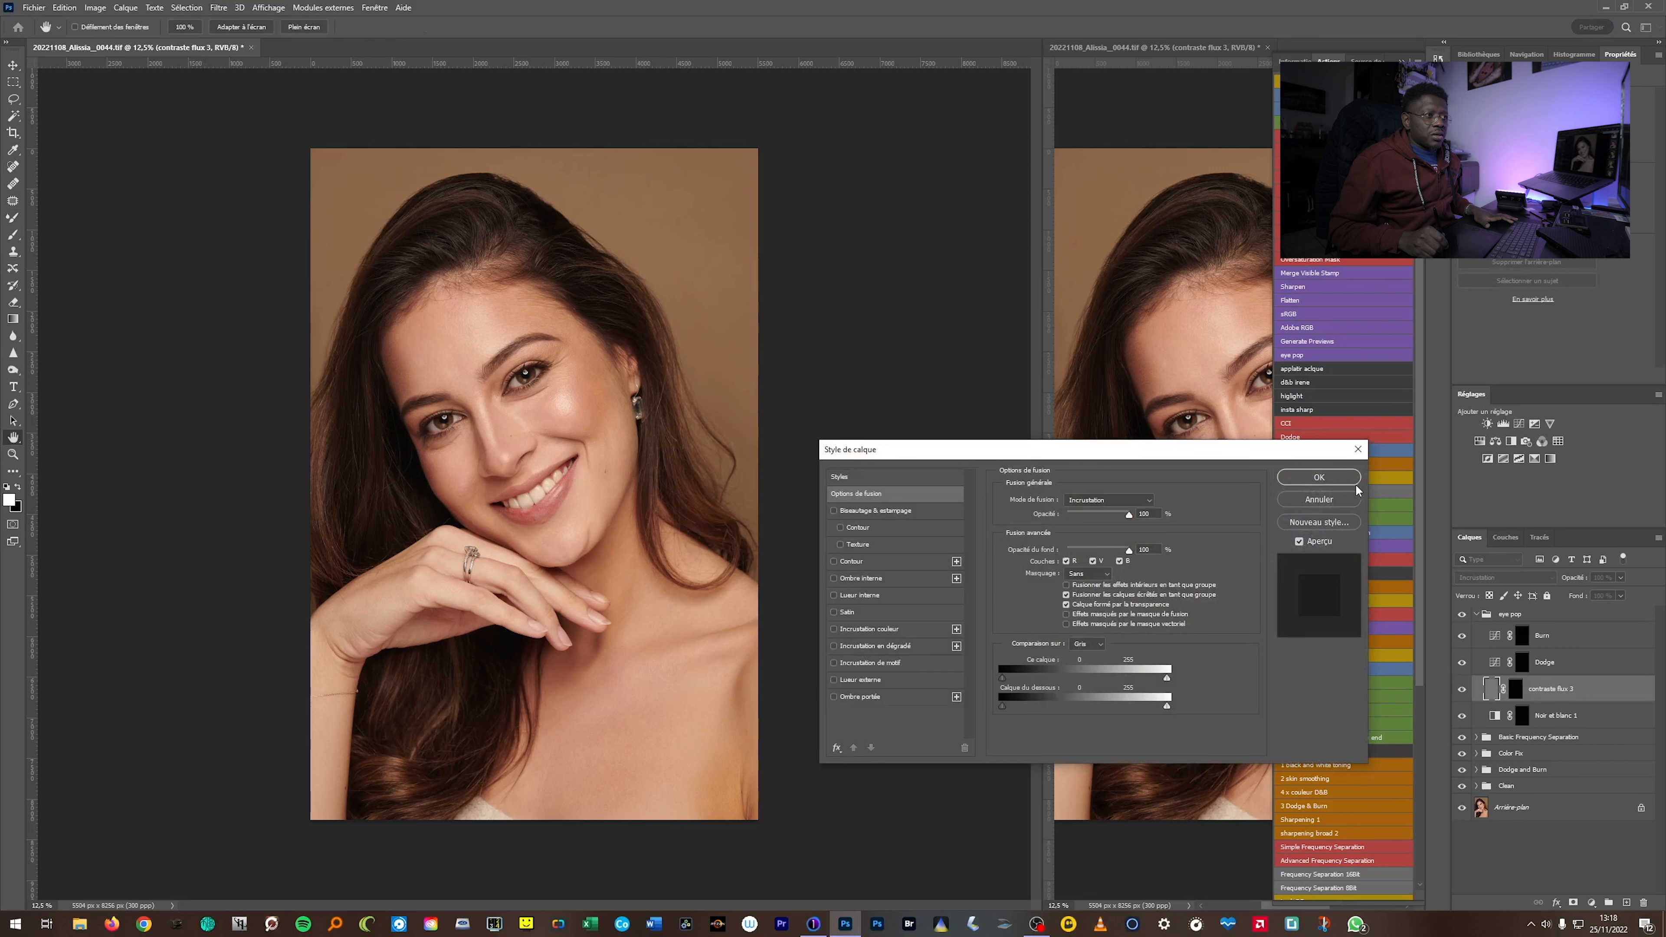
pyautogui.click(1358, 449)
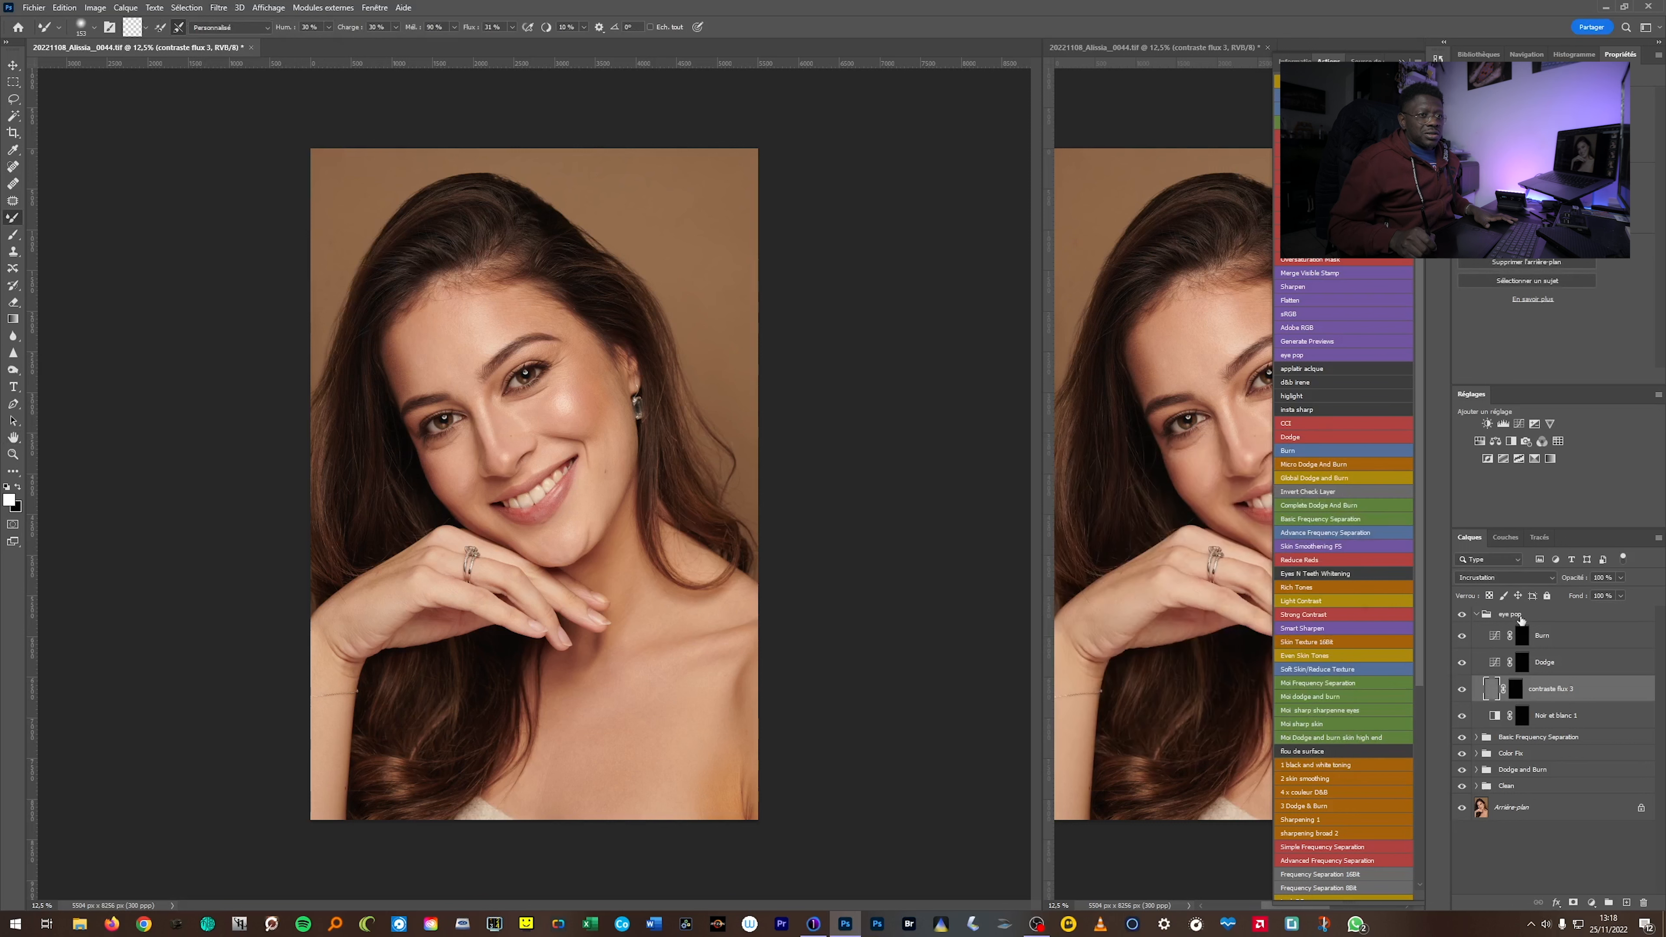
# Invert the Noir et blanc 1 layer mask to white to preview the adjustment across the whole face.
pyautogui.click(1507, 713)
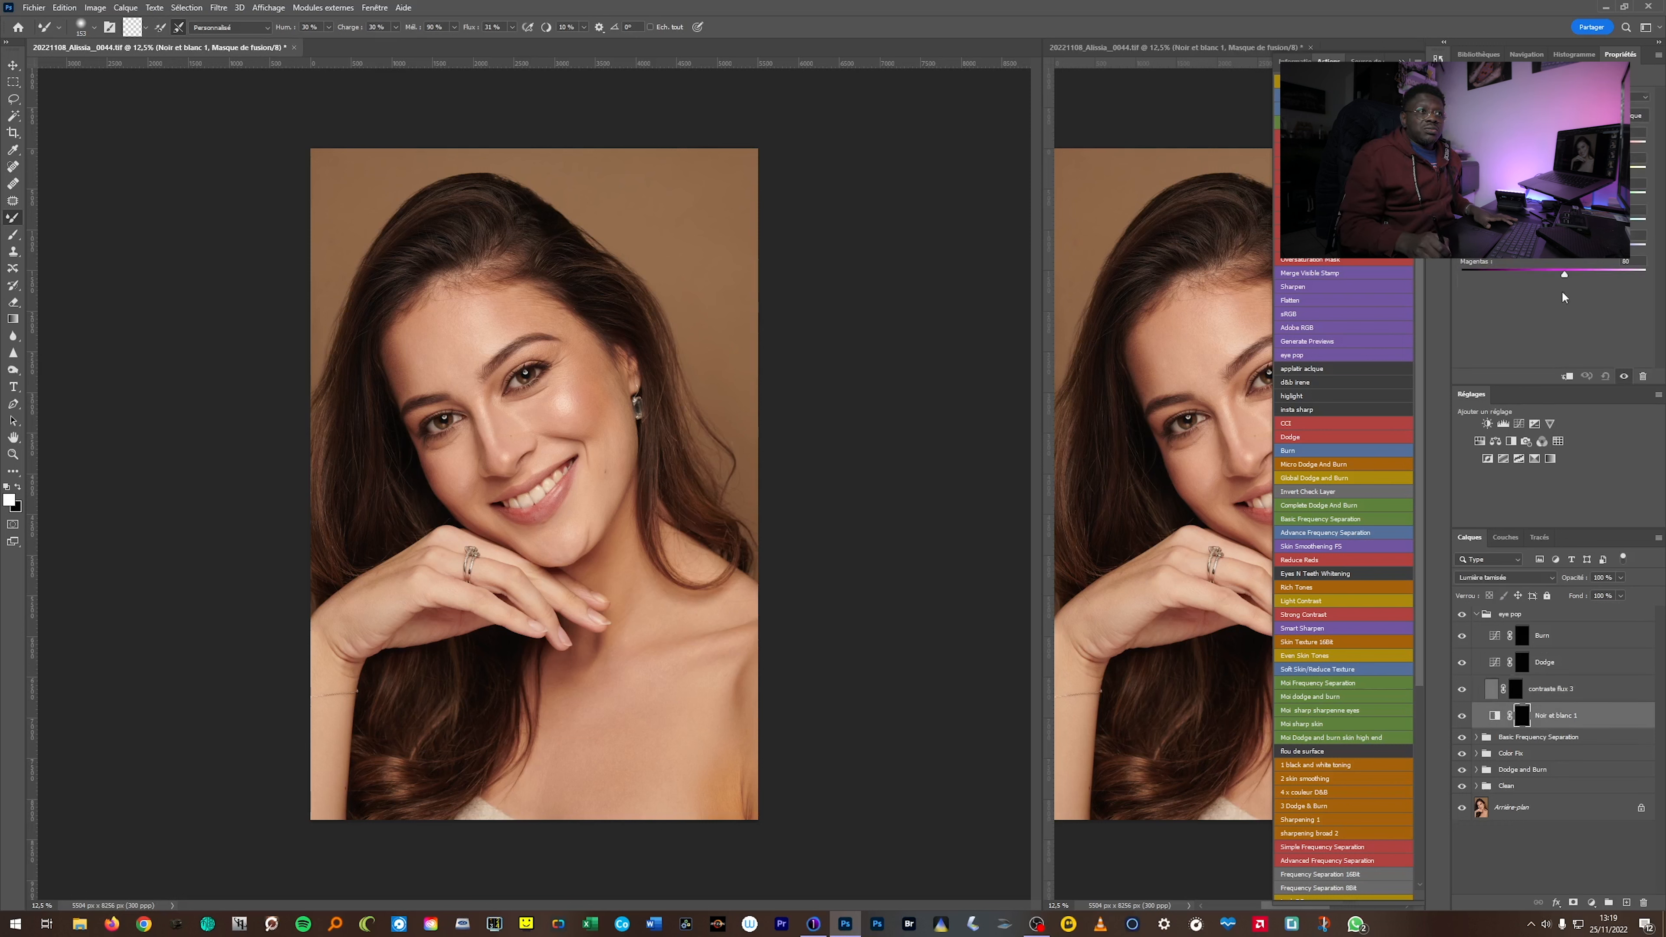
pyautogui.keyDown('ctrl'); pyautogui.click(515, 384); pyautogui.keyUp('ctrl')
pyautogui.keyDown('ctrl'); pyautogui.click(514, 384); pyautogui.keyUp('ctrl')
pyautogui.keyDown('ctrl'); pyautogui.click(514, 384); pyautogui.keyUp('ctrl')
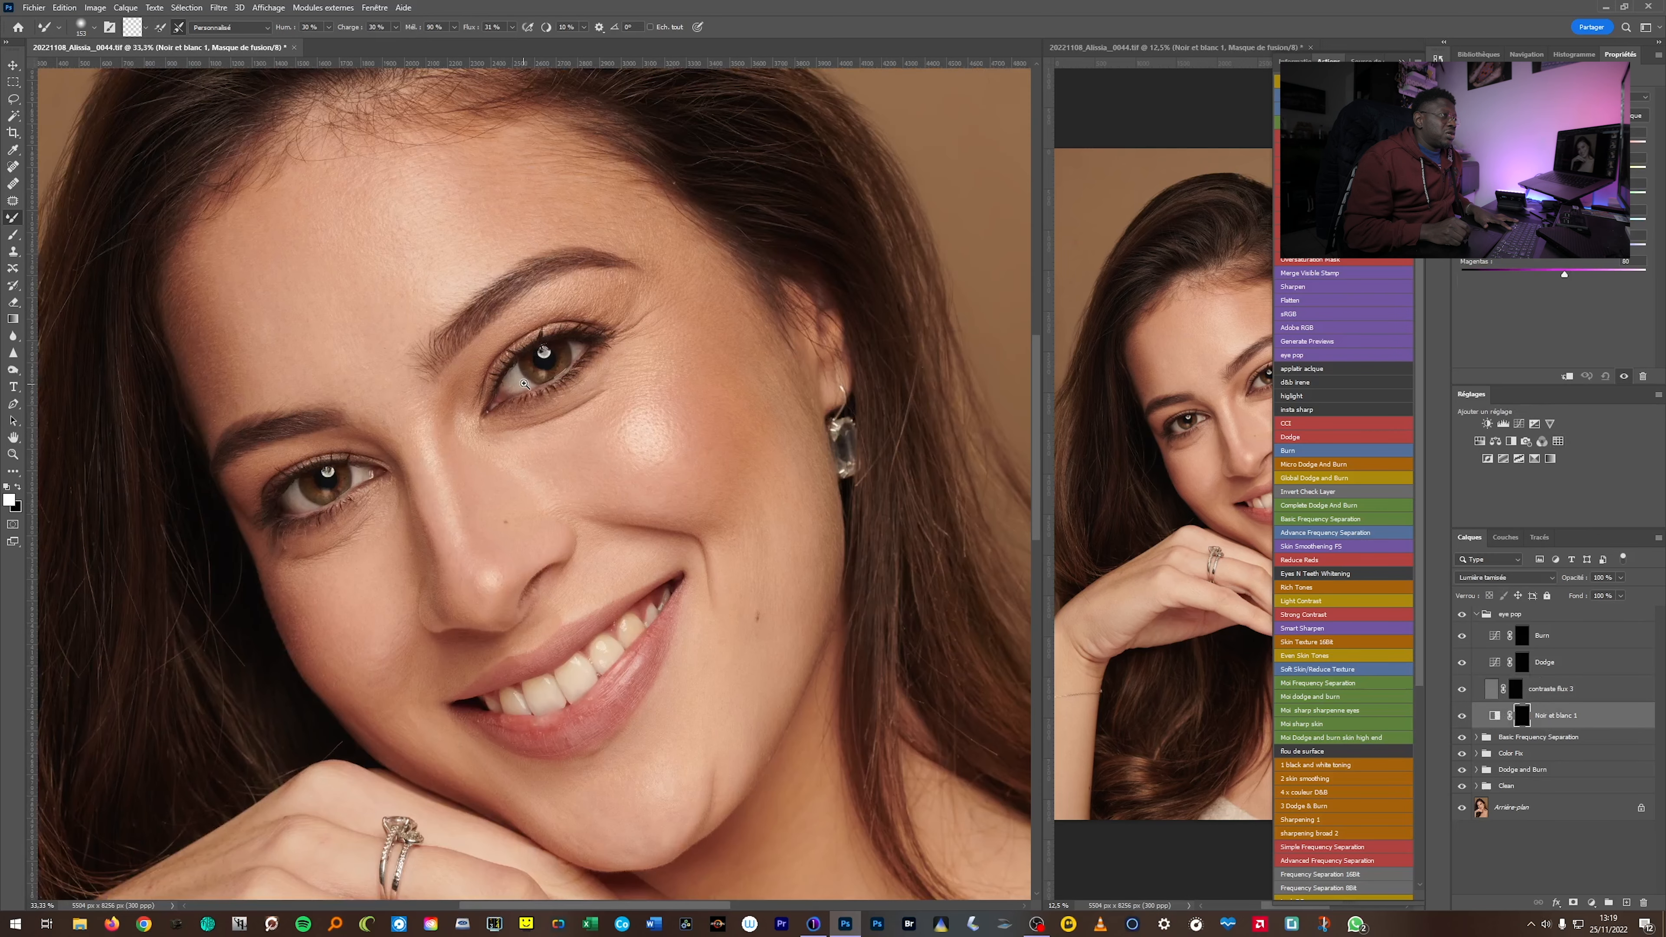
pyautogui.keyDown('ctrl'); pyautogui.click(525, 385); pyautogui.keyUp('ctrl')
pyautogui.click(1496, 717)
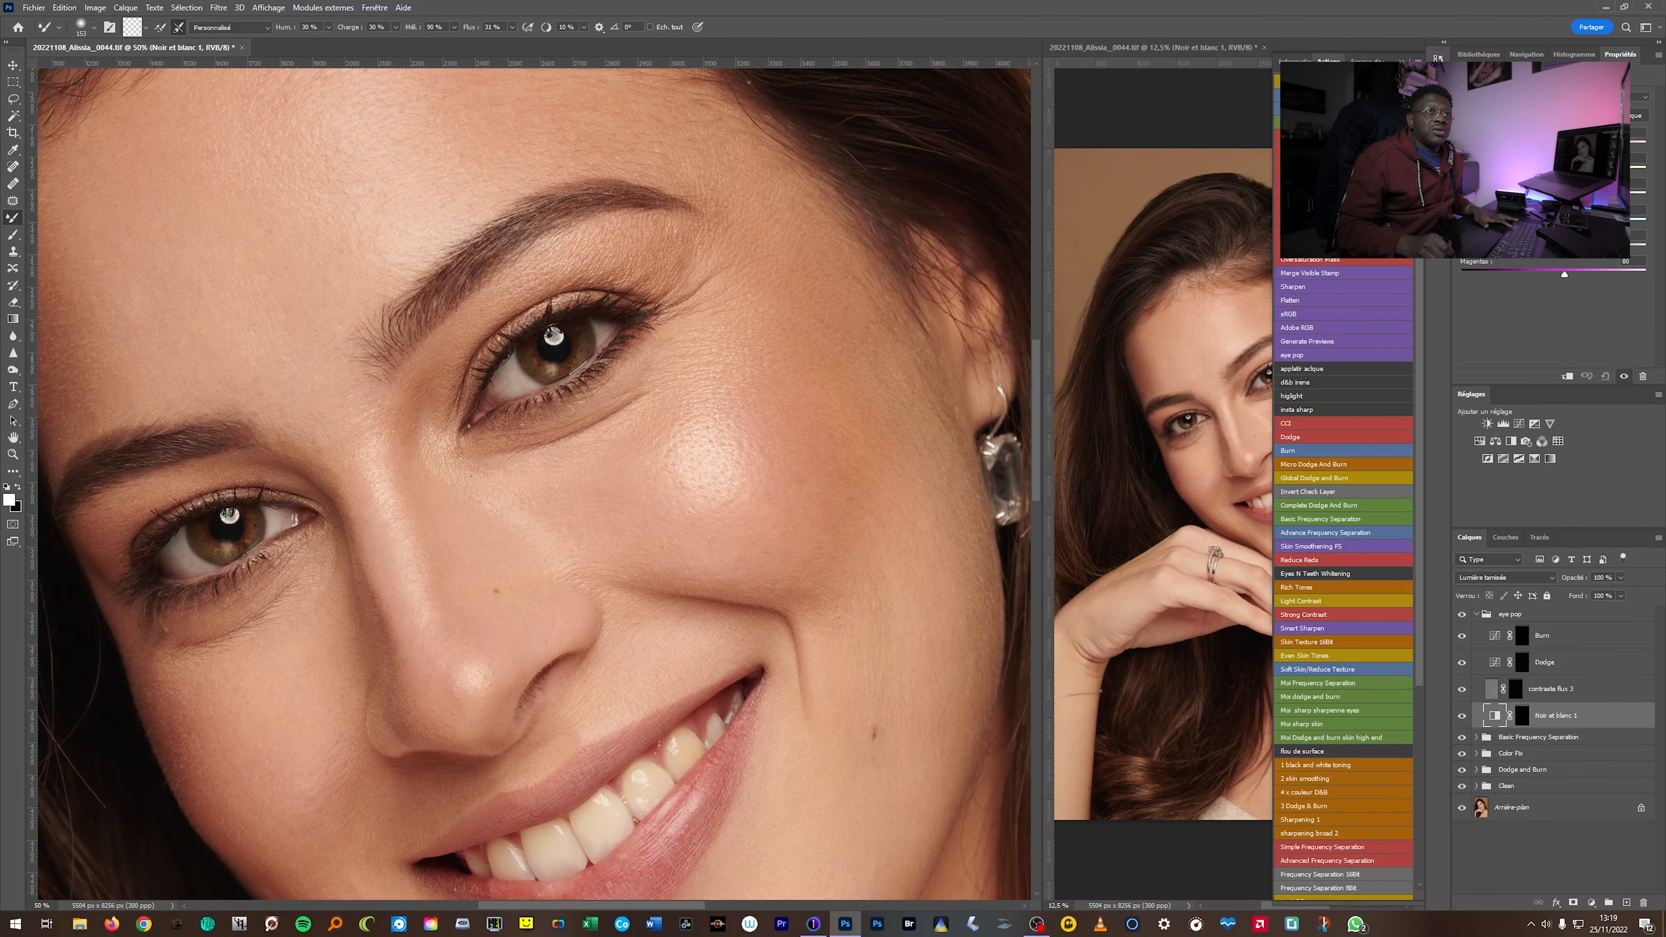
pyautogui.click(1522, 717)
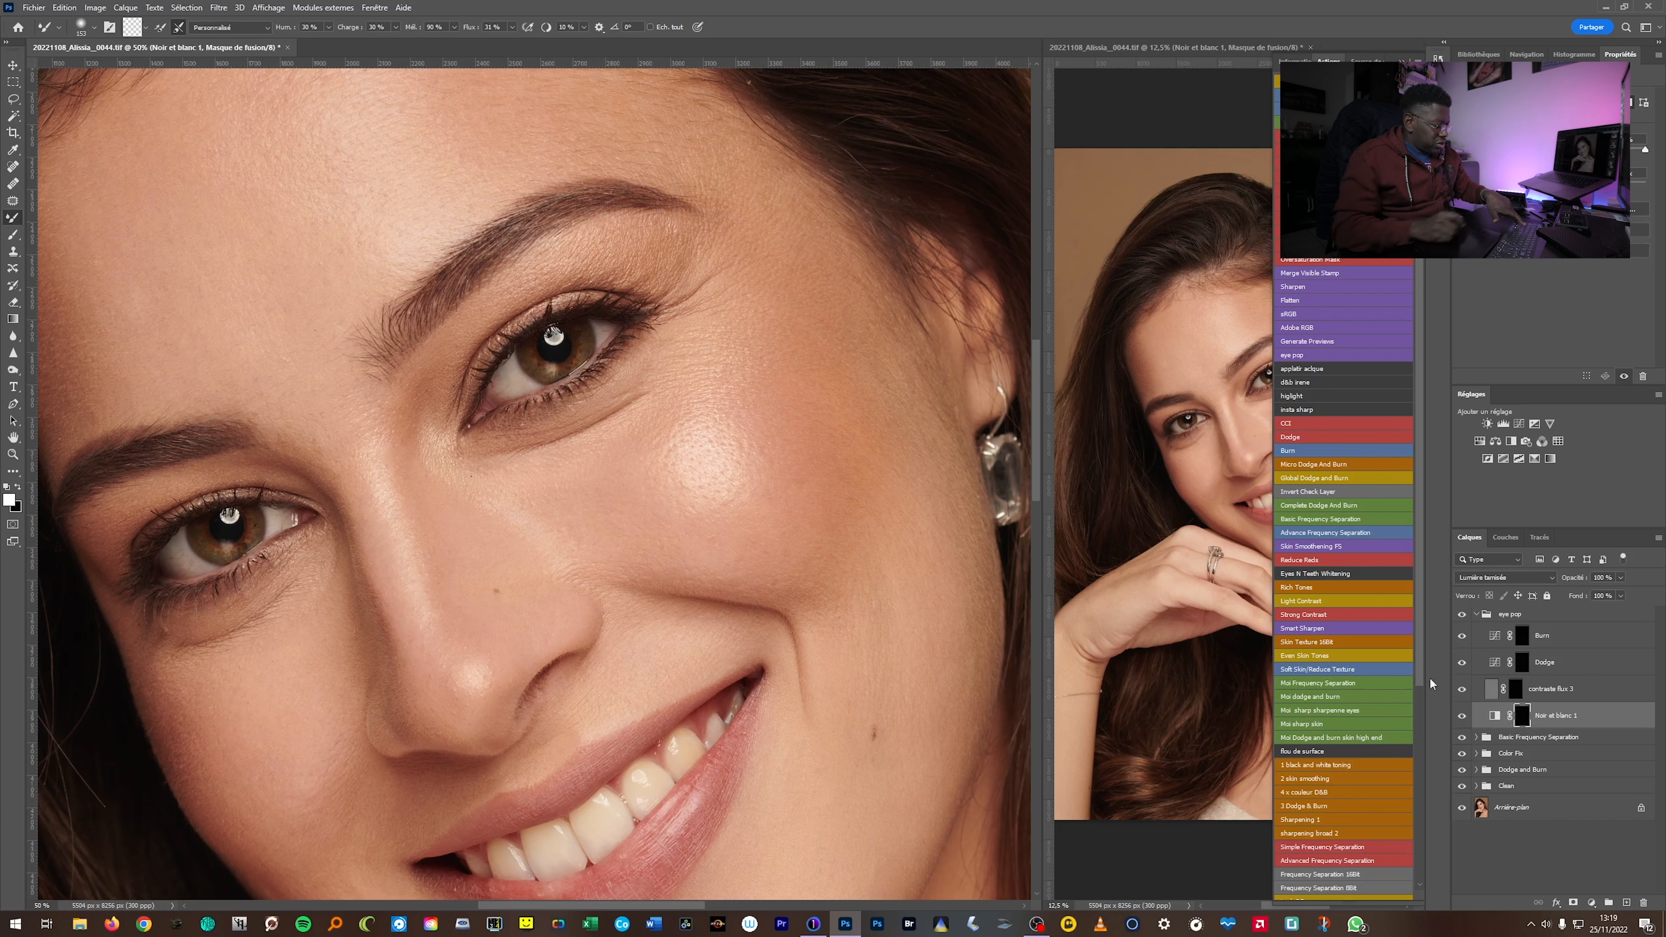
pyautogui.hotkey('ctrl', 'i')
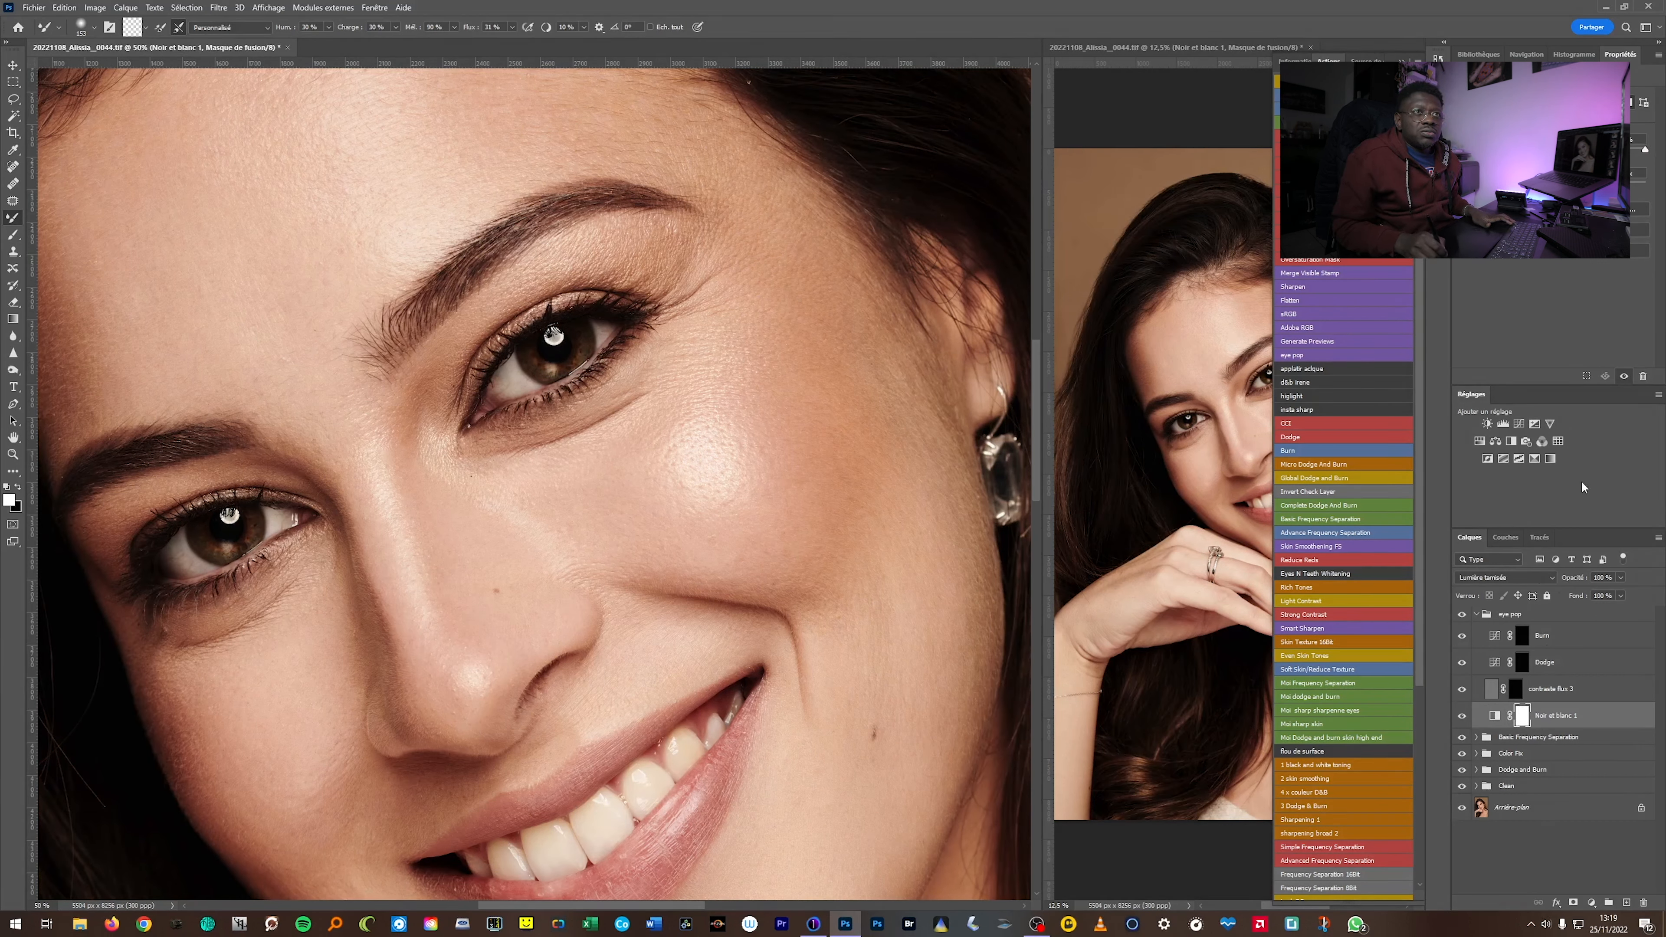
# Try darkening the warm tones in the Noir et blanc 1 adjustment, and invert its mask back to black.
pyautogui.click(1495, 715)
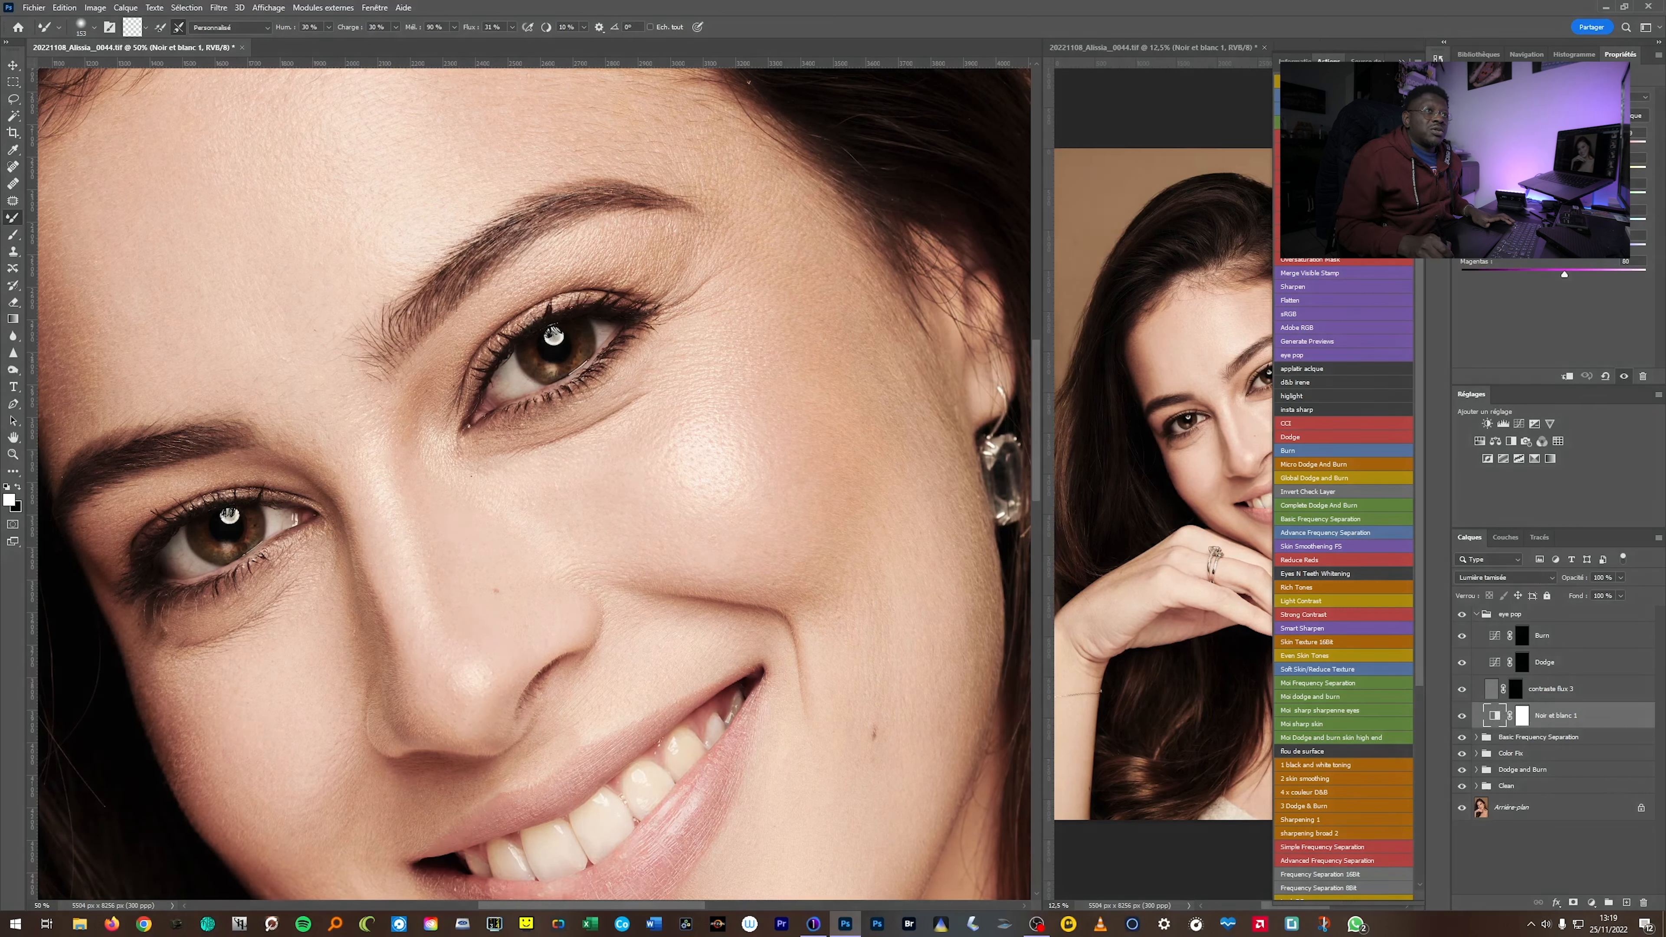
pyautogui.moveTo(1578, 146); pyautogui.dragTo(1549, 145)
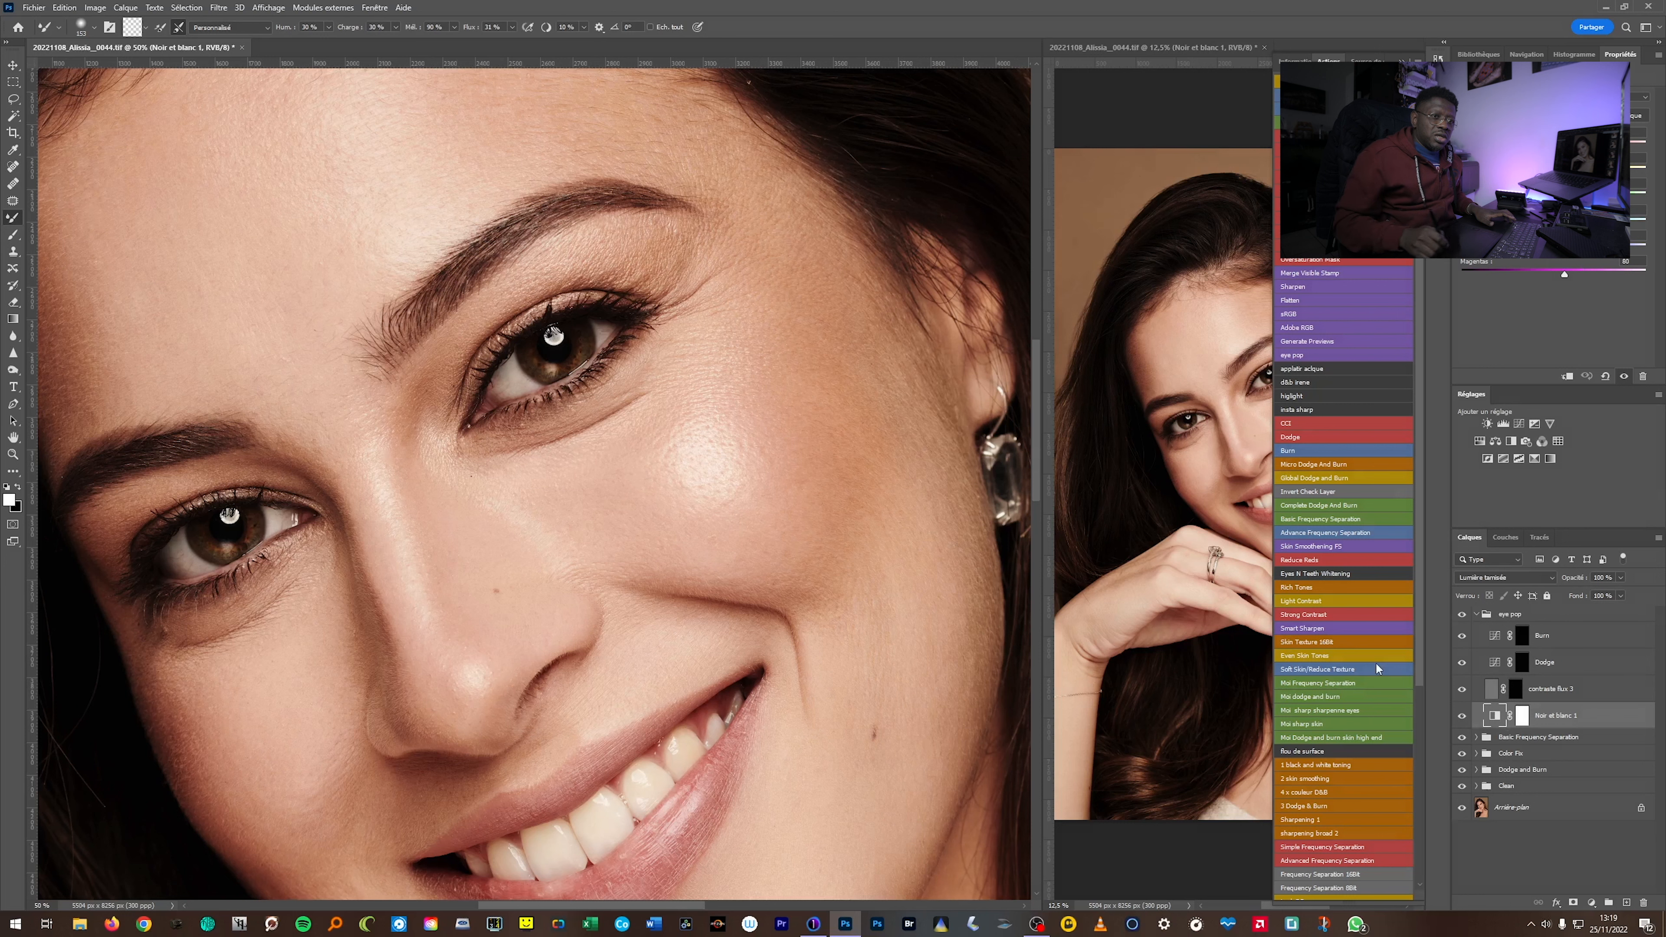
pyautogui.click(1522, 717)
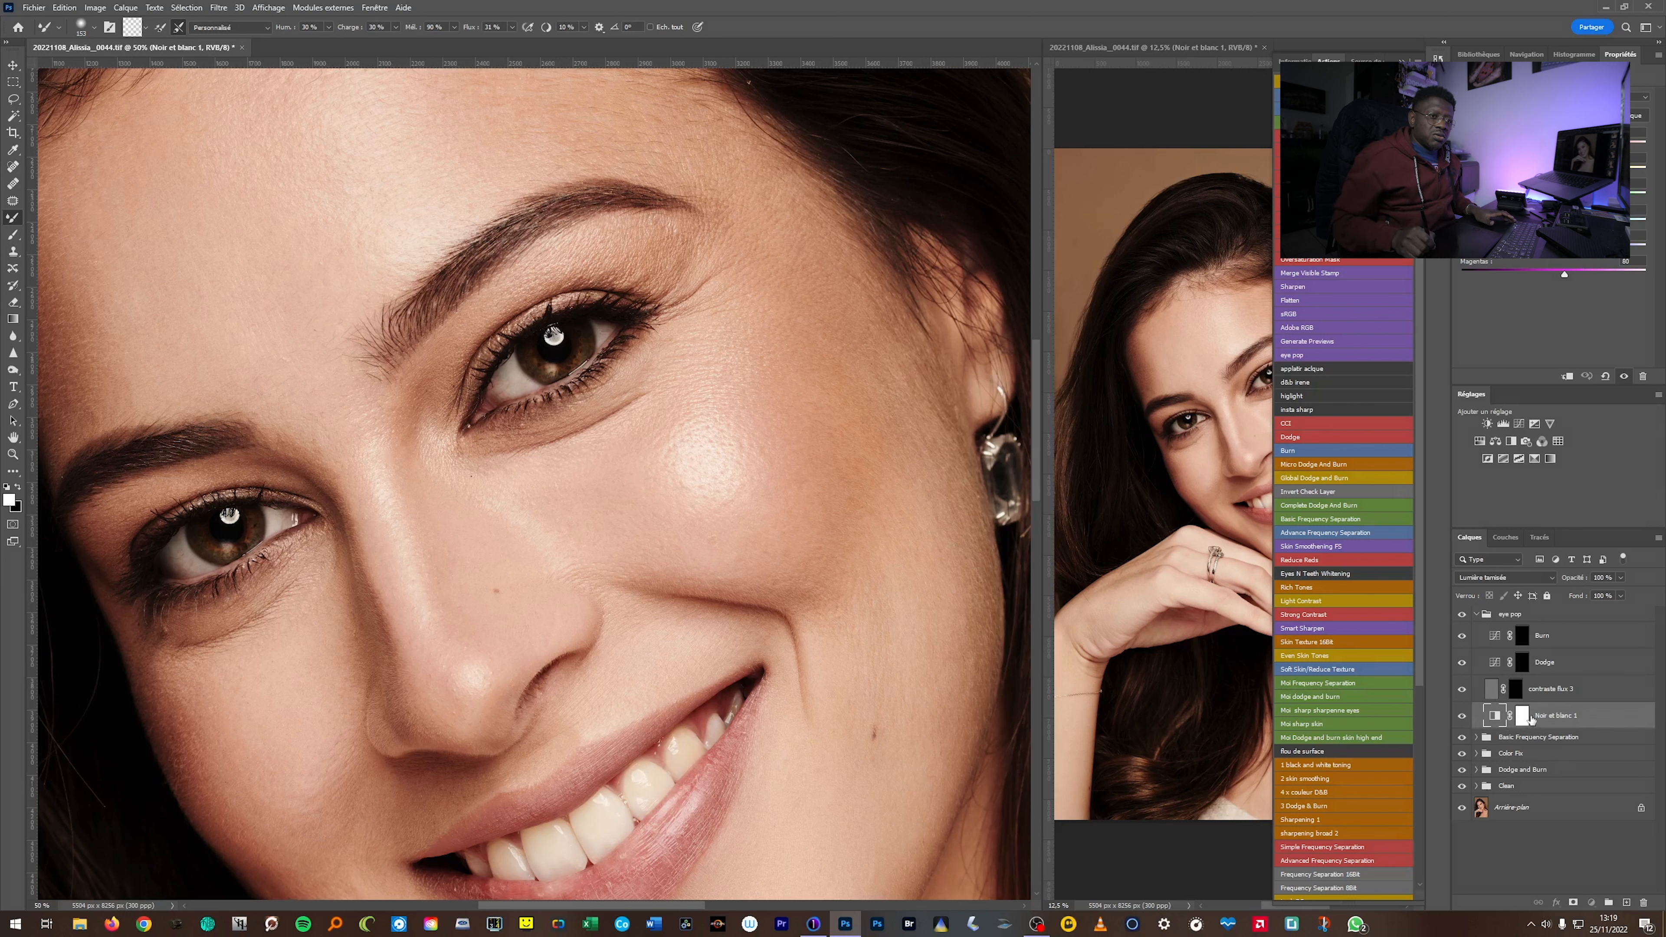
pyautogui.hotkey('ctrl', 'i')
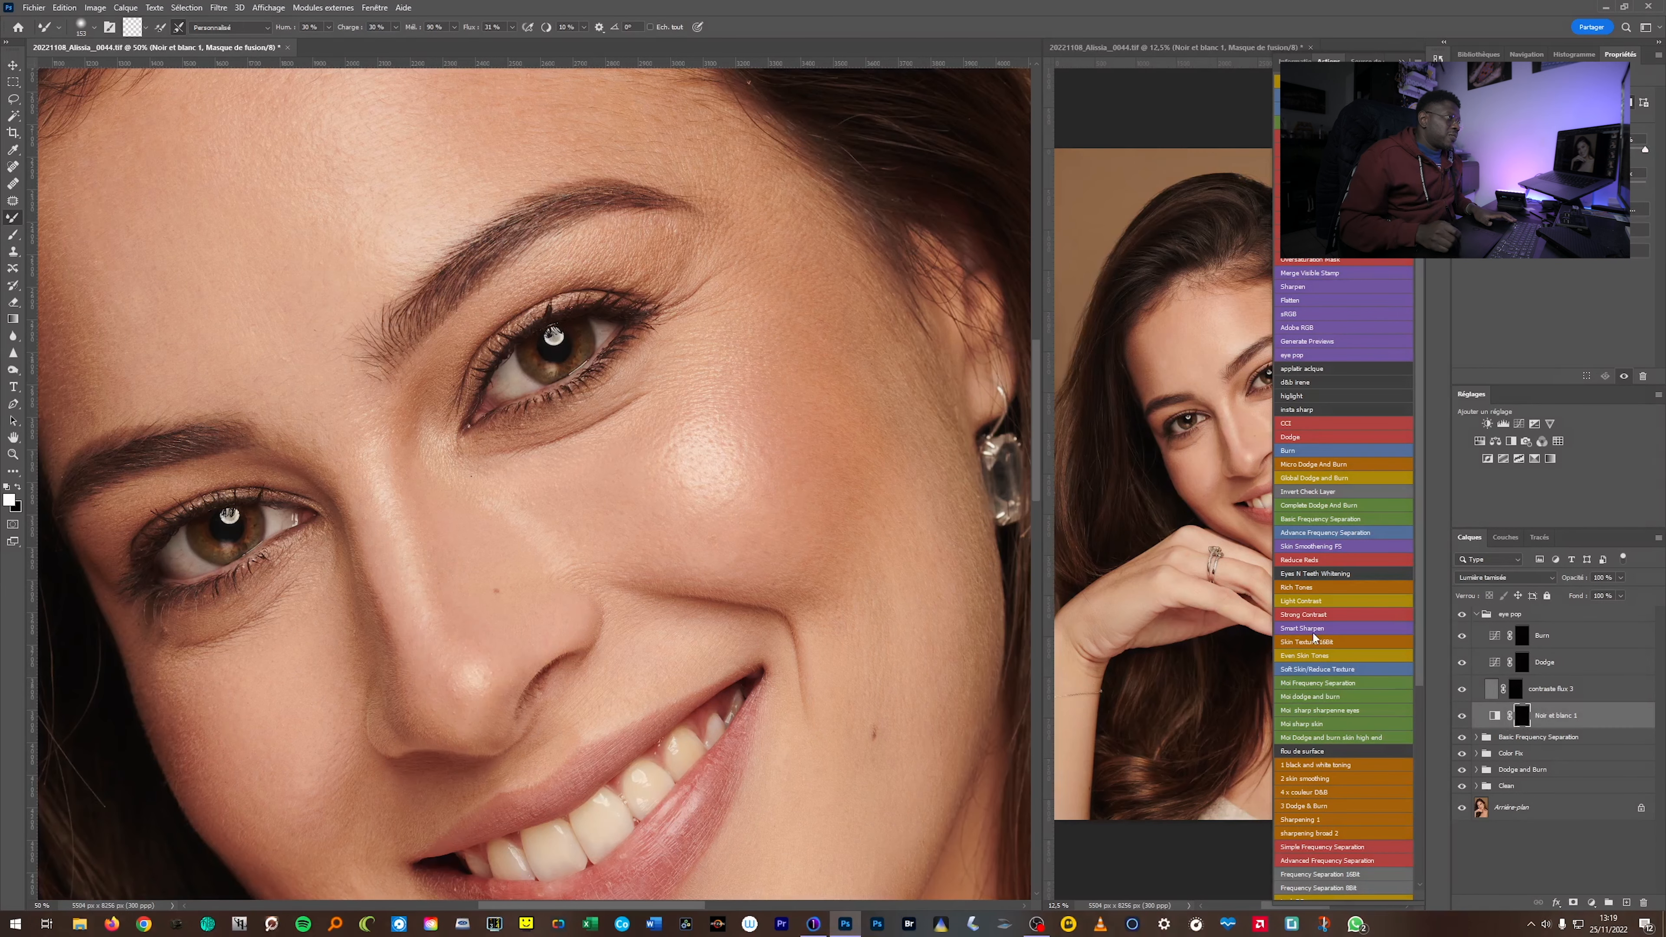
# Paint both irises in white on the Noir et blanc 1 mask with the Brush tool, and brighten them through the adjustment's color values.
pyautogui.click(12, 234)
pyautogui.moveTo(530, 354); pyautogui.dragTo(580, 343)
pyautogui.moveTo(216, 531)
pyautogui.mouseDown()
pyautogui.moveTo(205, 545)
pyautogui.moveTo(256, 513)
pyautogui.mouseUp()
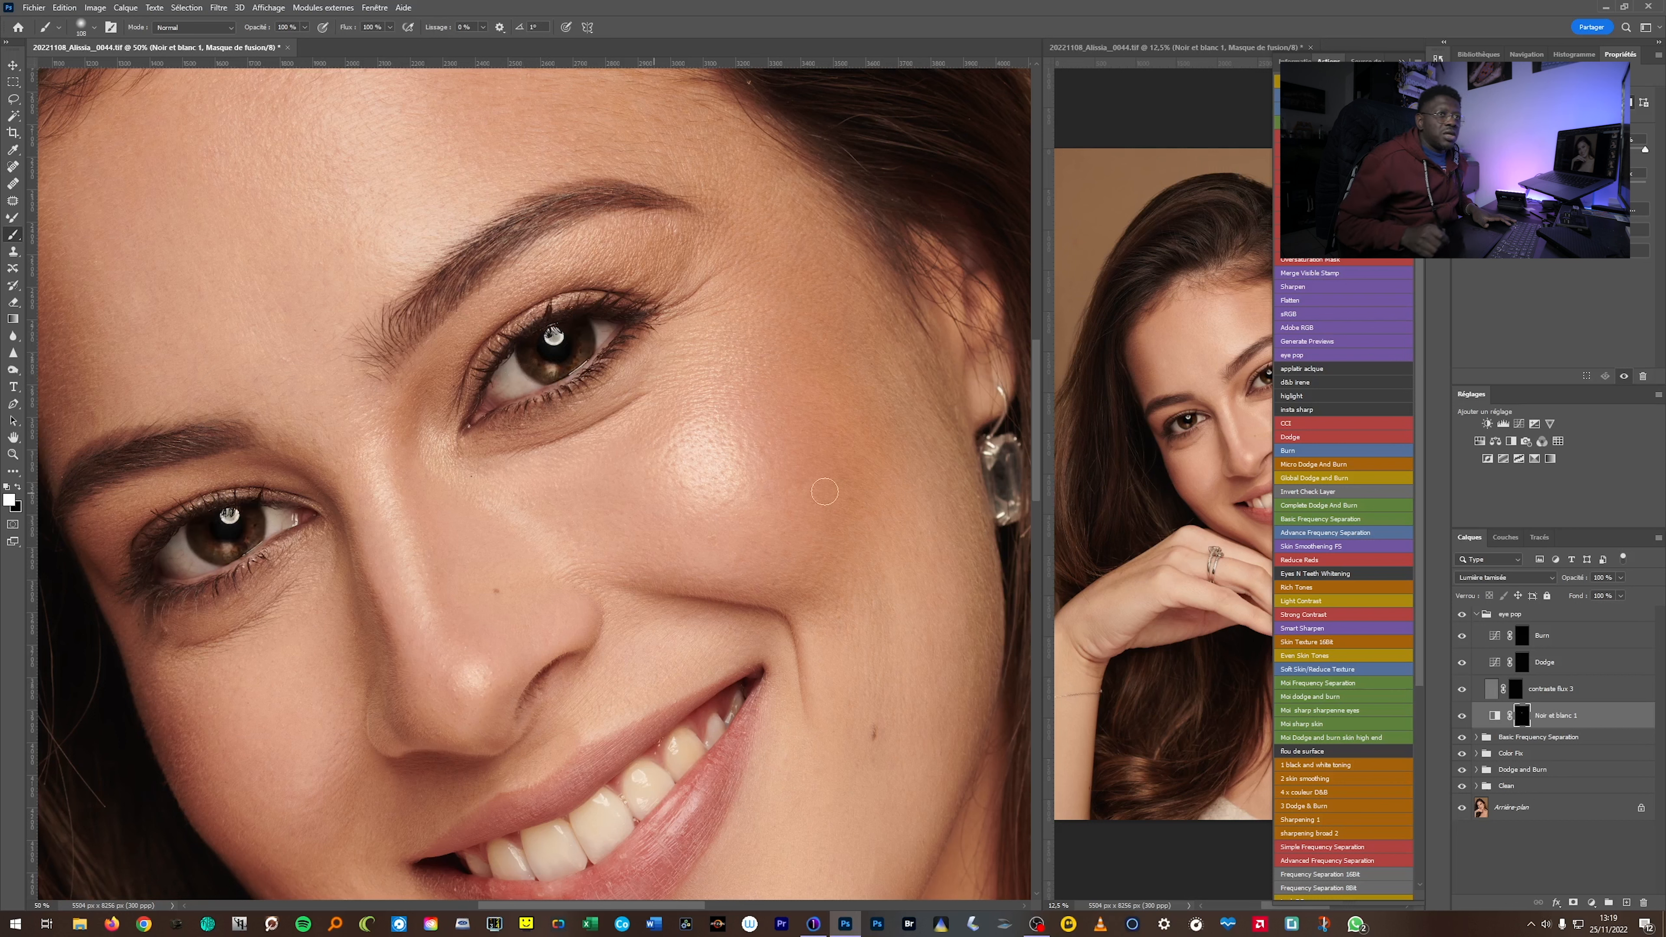
pyautogui.click(1499, 717)
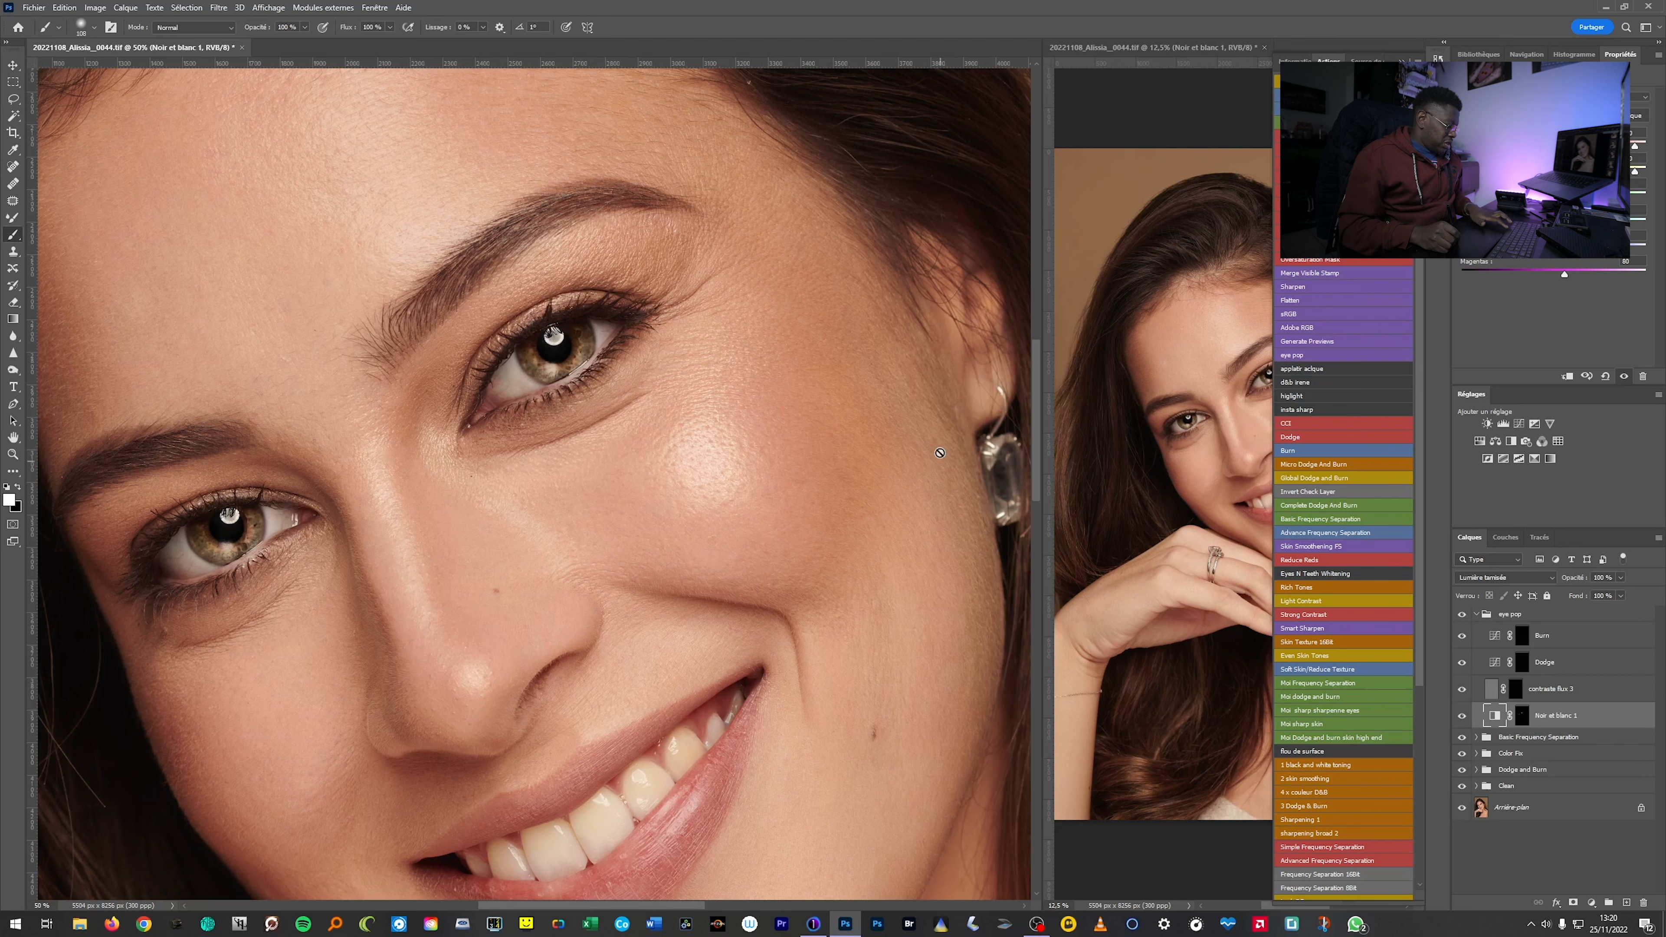
# Close the second window of the portrait so that only one view of the image remains.
pyautogui.keyDown('alt'); pyautogui.click(901, 450); pyautogui.keyUp('alt')
pyautogui.keyDown('alt'); pyautogui.click(902, 449); pyautogui.keyUp('alt')
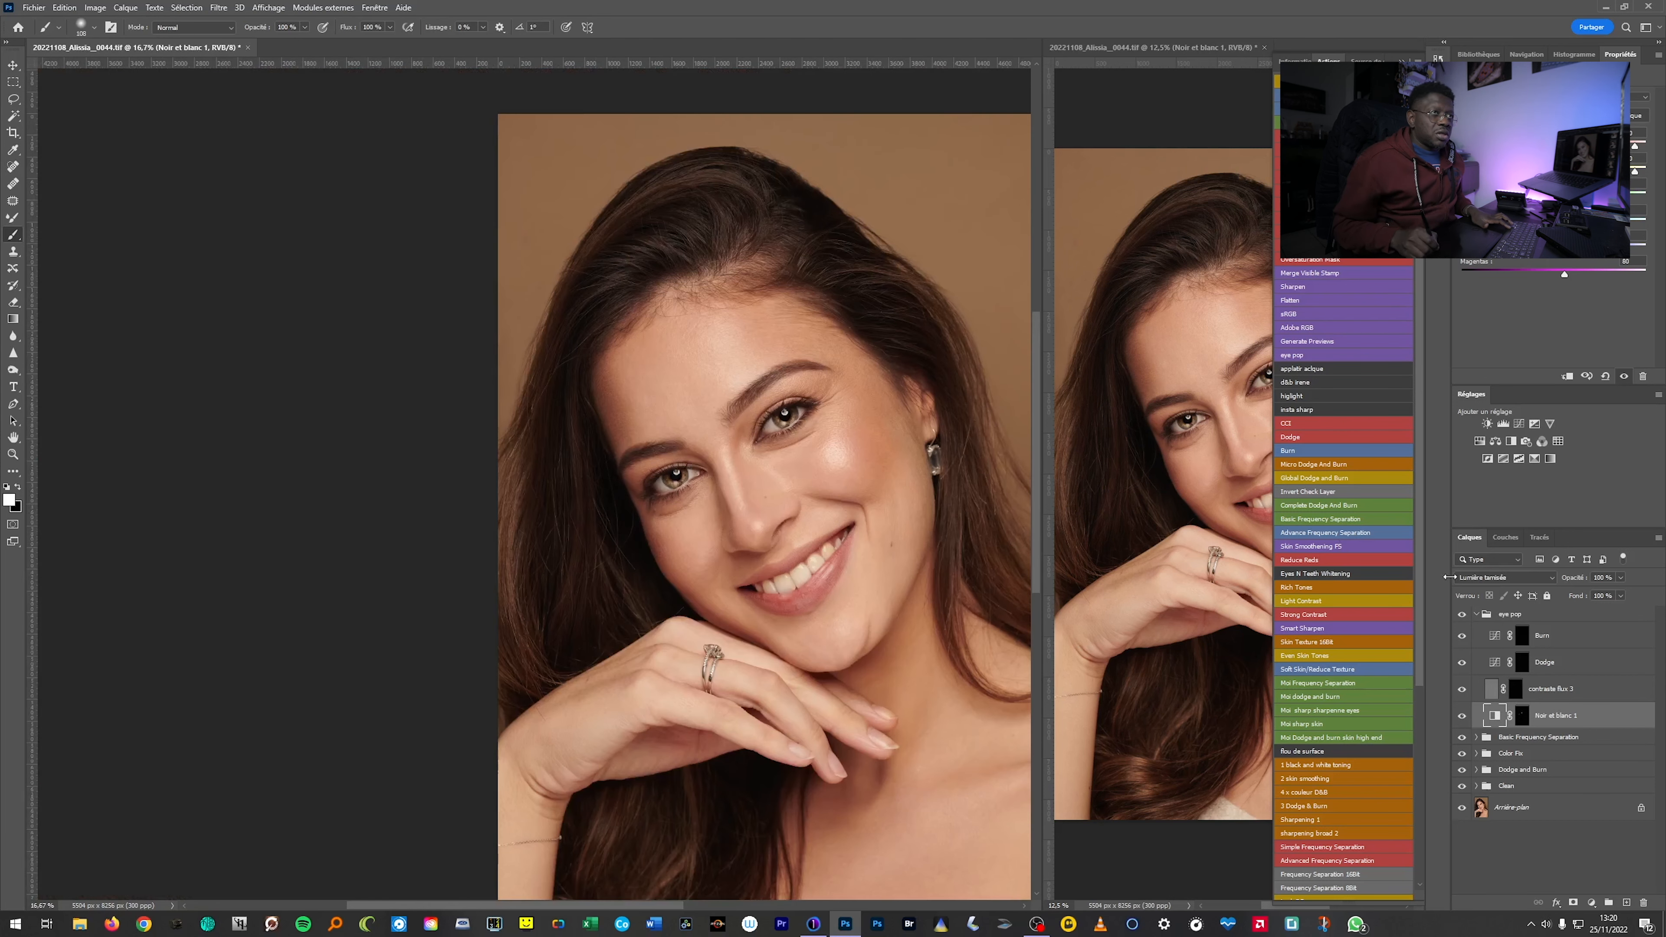
pyautogui.click(1265, 48)
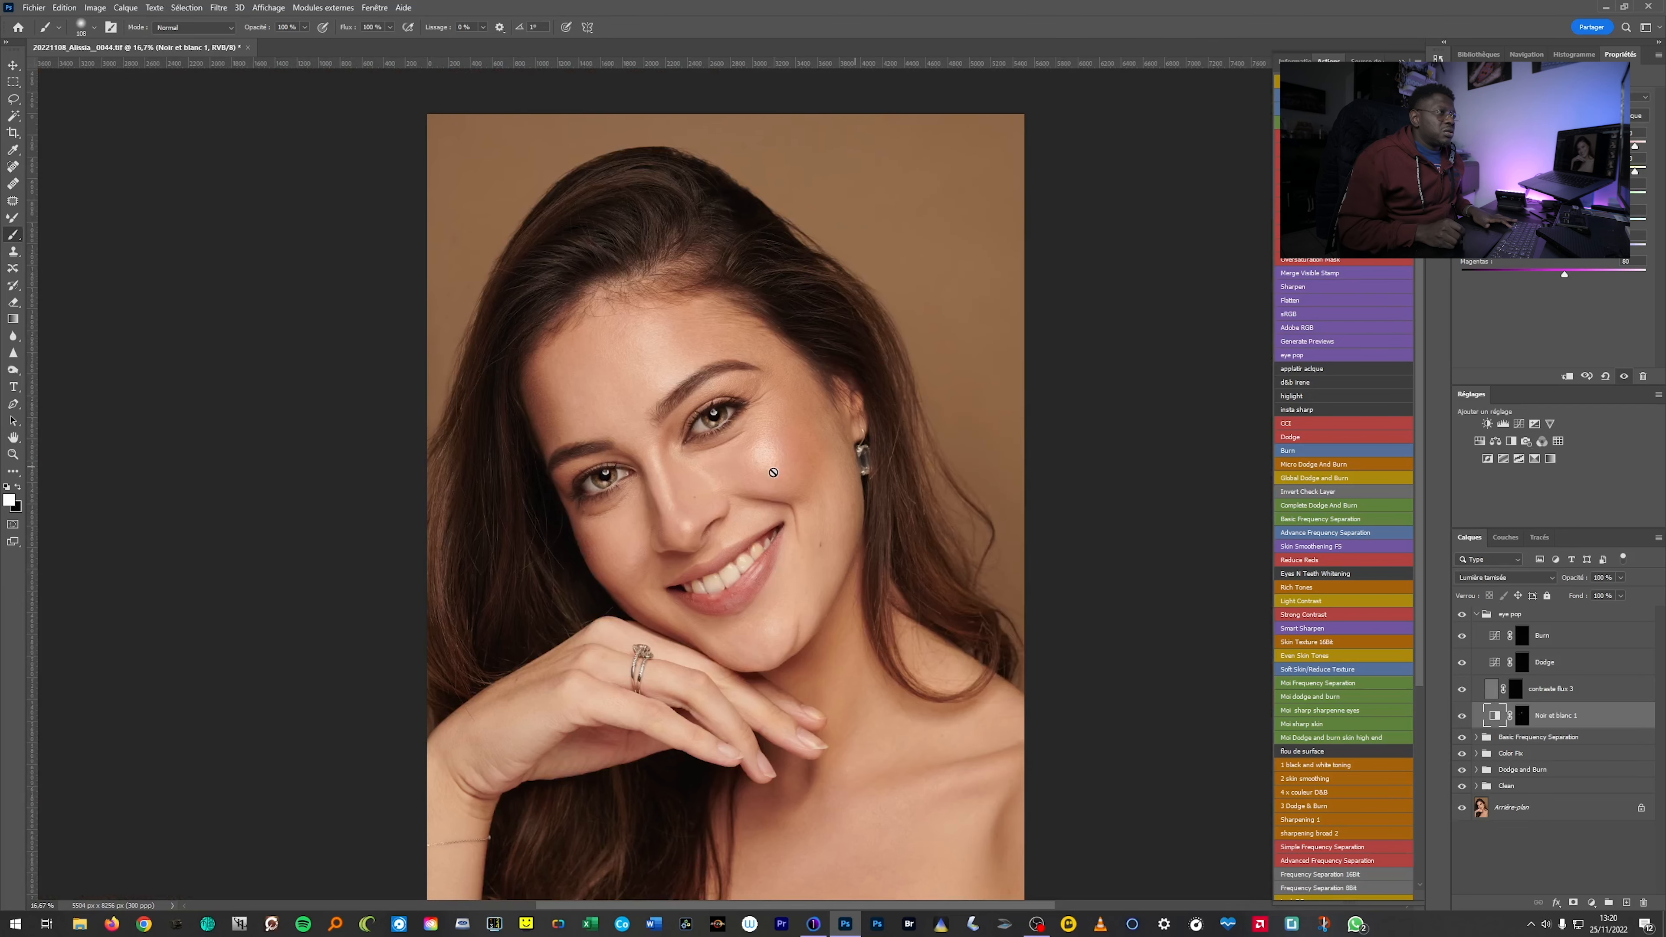
# Toggle the visibility of the Noir et blanc 1 layer to compare the eyes with and without brightening.
pyautogui.click(1463, 716)
pyautogui.click(1463, 716)
pyautogui.click(1463, 716)
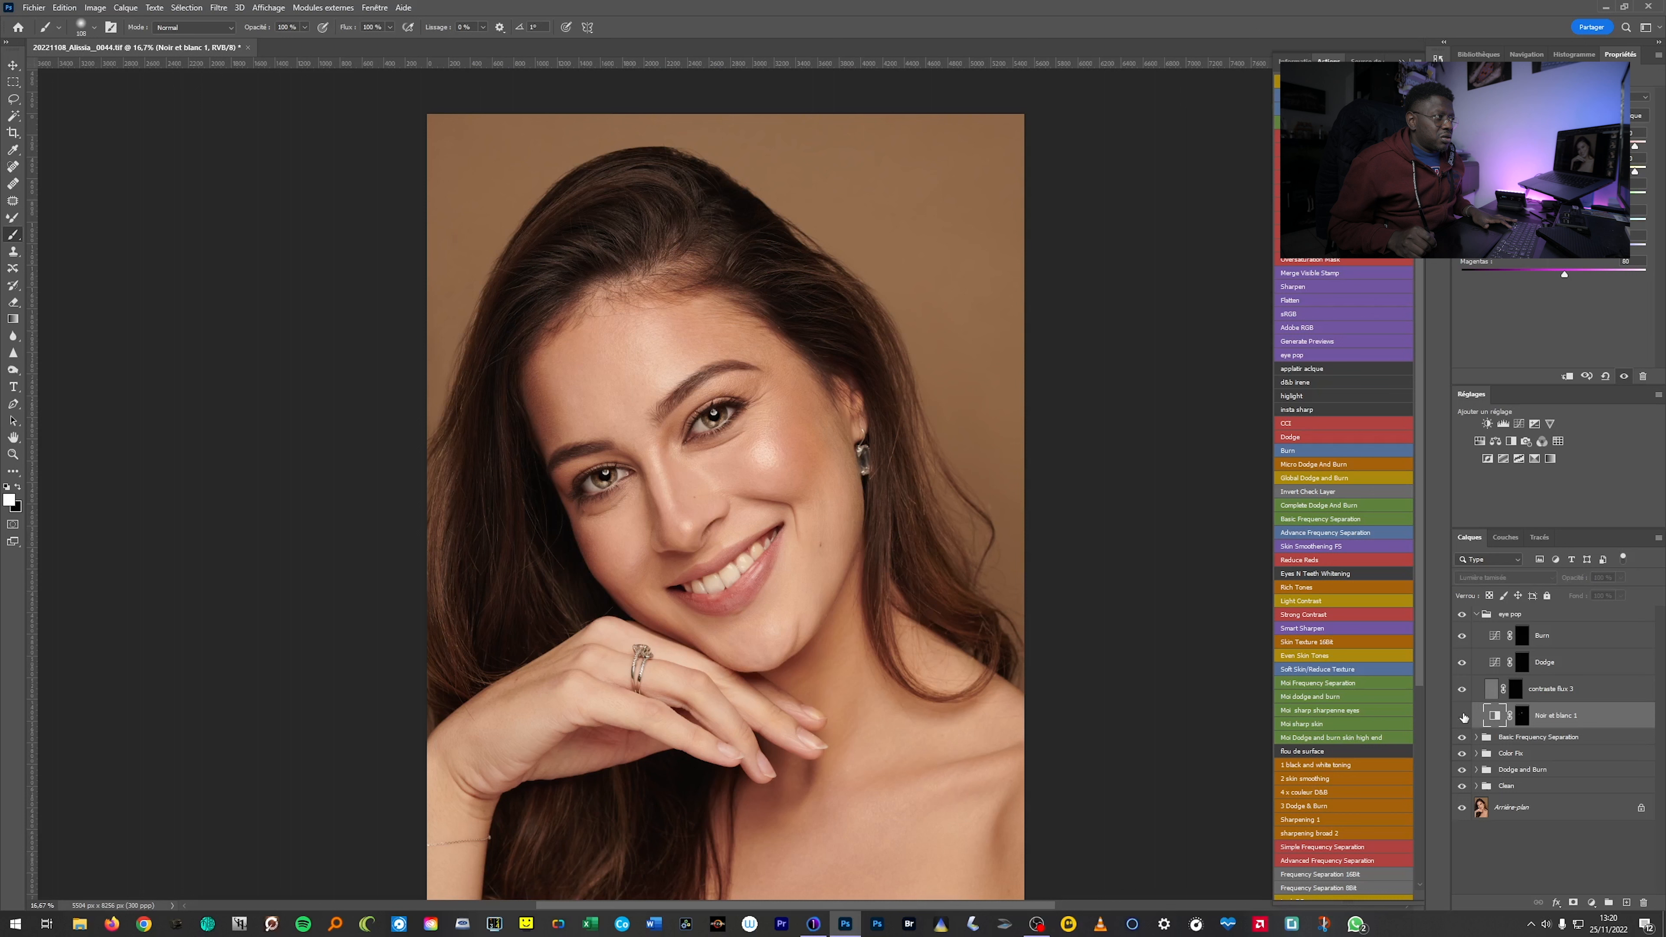
# Compare the eyes with and without the Noir et blanc 1 layer, and lower its opacity to about 36%.
pyautogui.click(1463, 716)
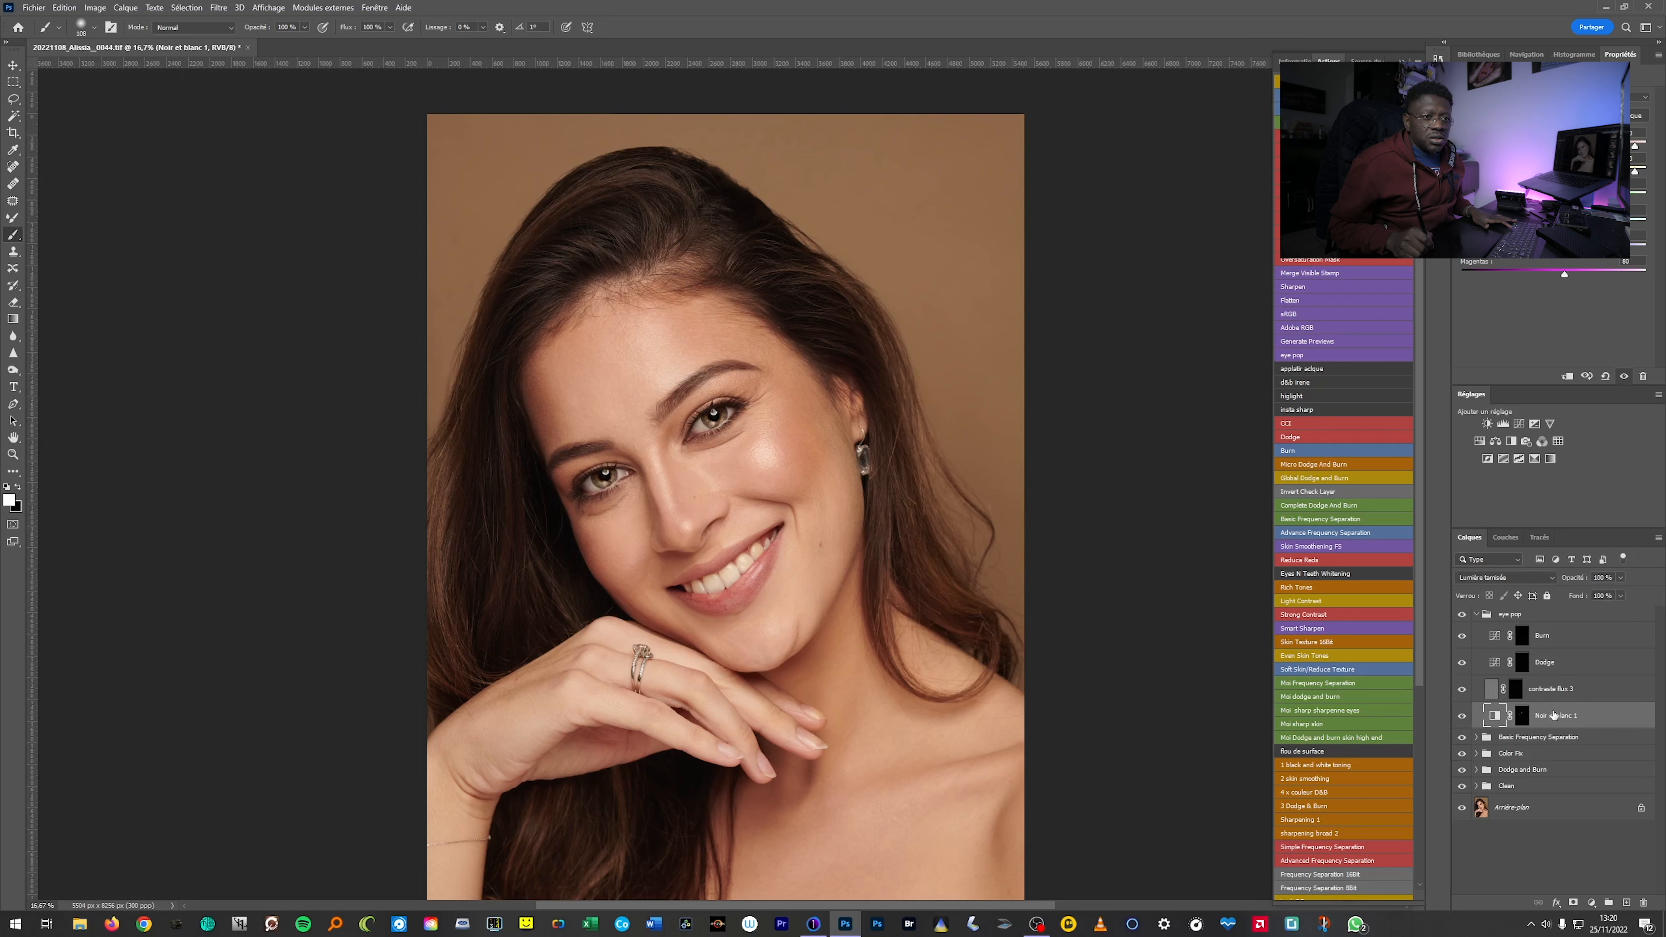
pyautogui.click(1463, 716)
pyautogui.click(1462, 717)
pyautogui.click(1523, 716)
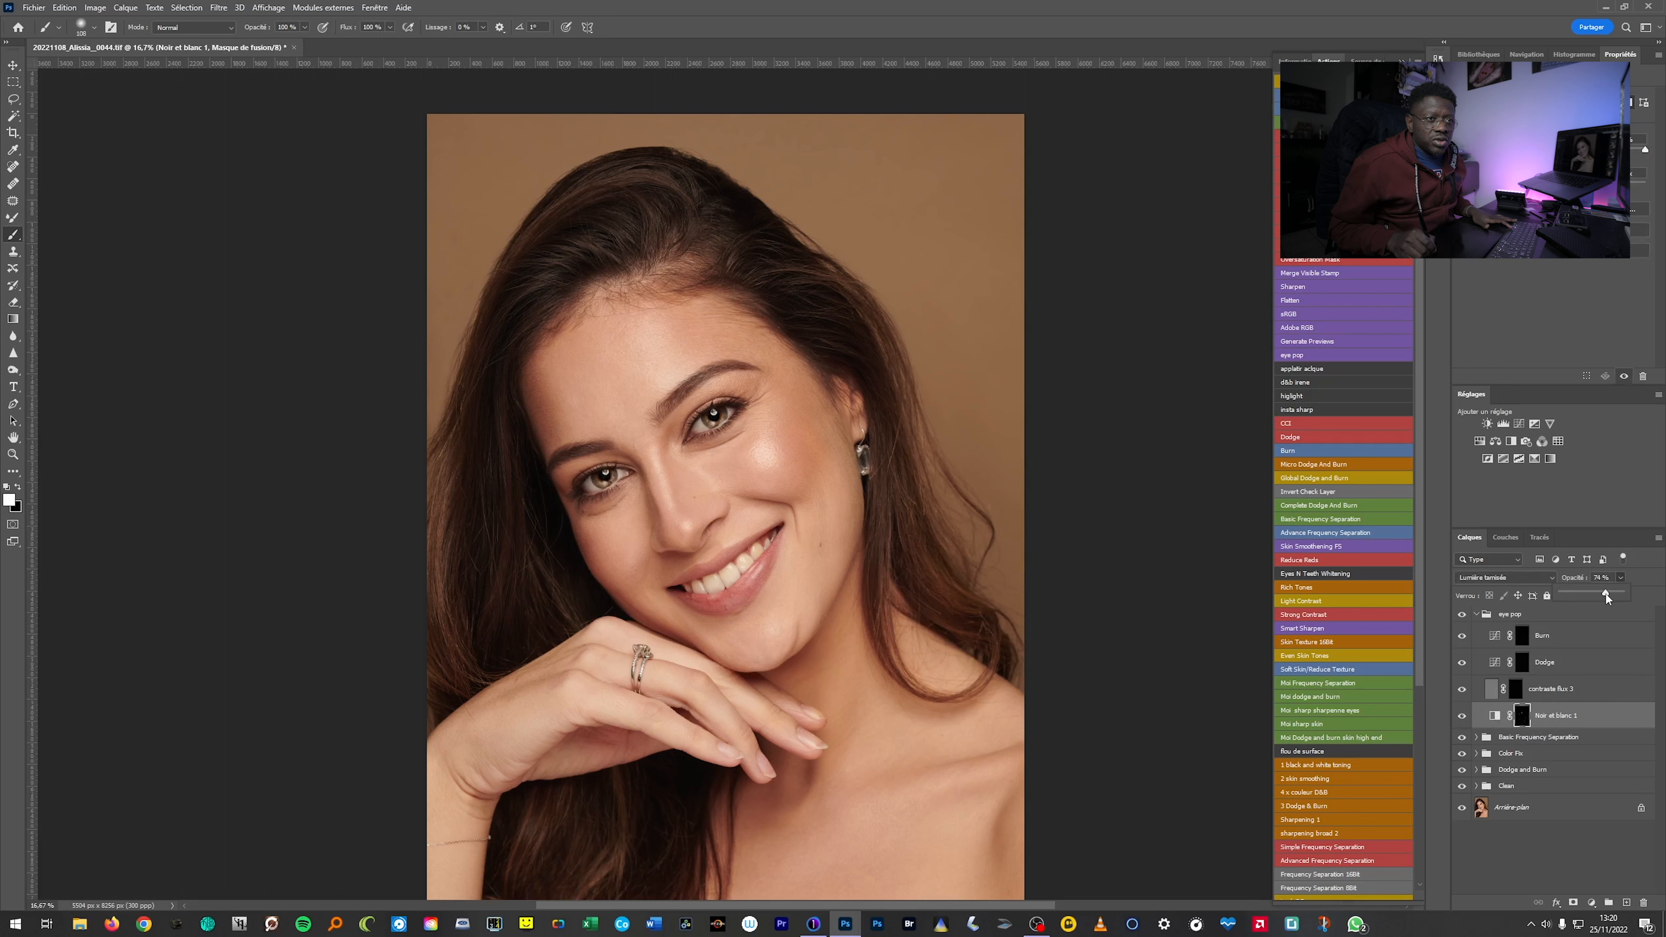
pyautogui.moveTo(1592, 593); pyautogui.dragTo(1582, 593)
pyautogui.click(1463, 716)
pyautogui.click(1463, 716)
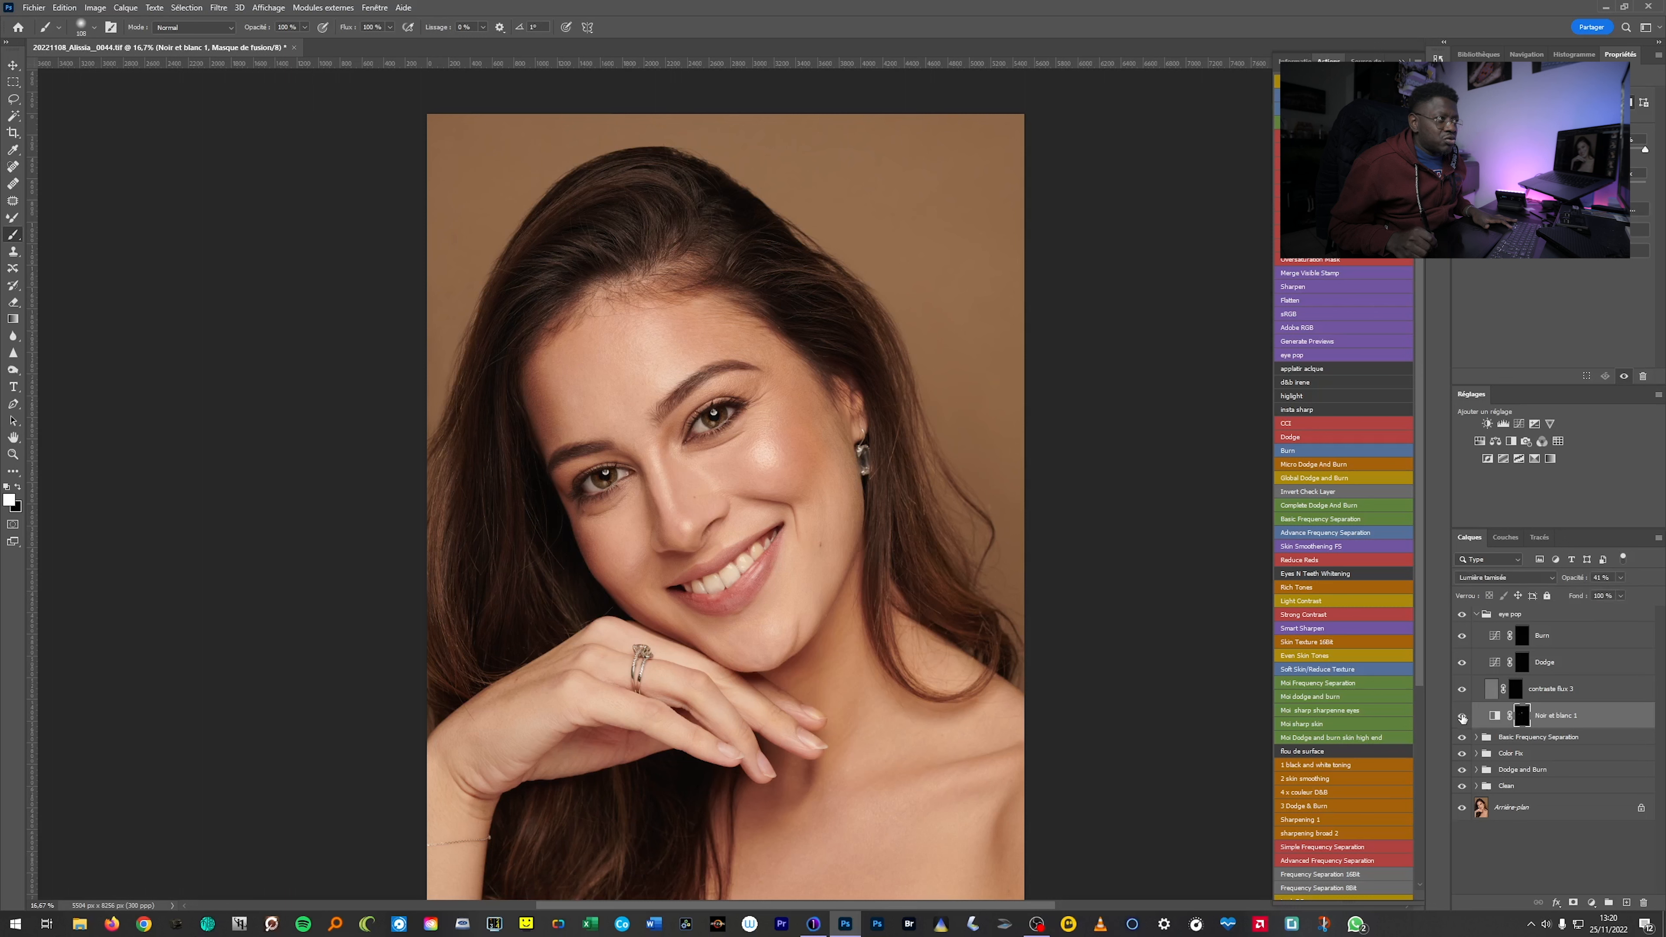
pyautogui.click(1623, 577)
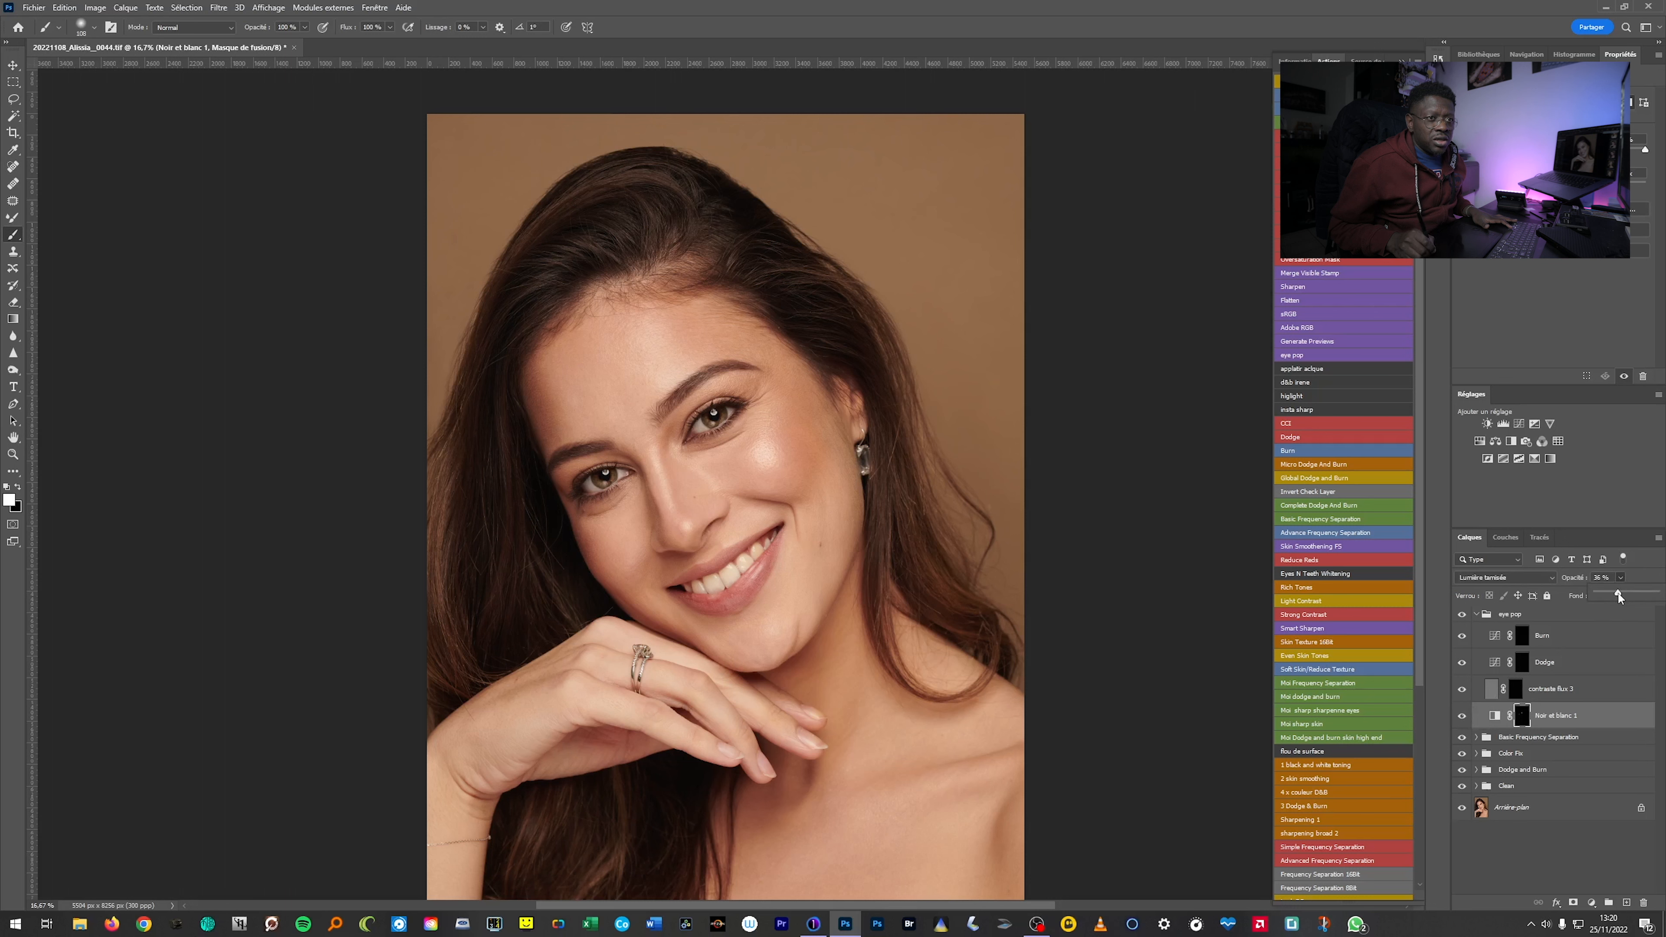
# Paint white over both eyes on the contraste flux 3 layer's mask to add local contrast there.
pyautogui.click(1494, 692)
pyautogui.click(1517, 689)
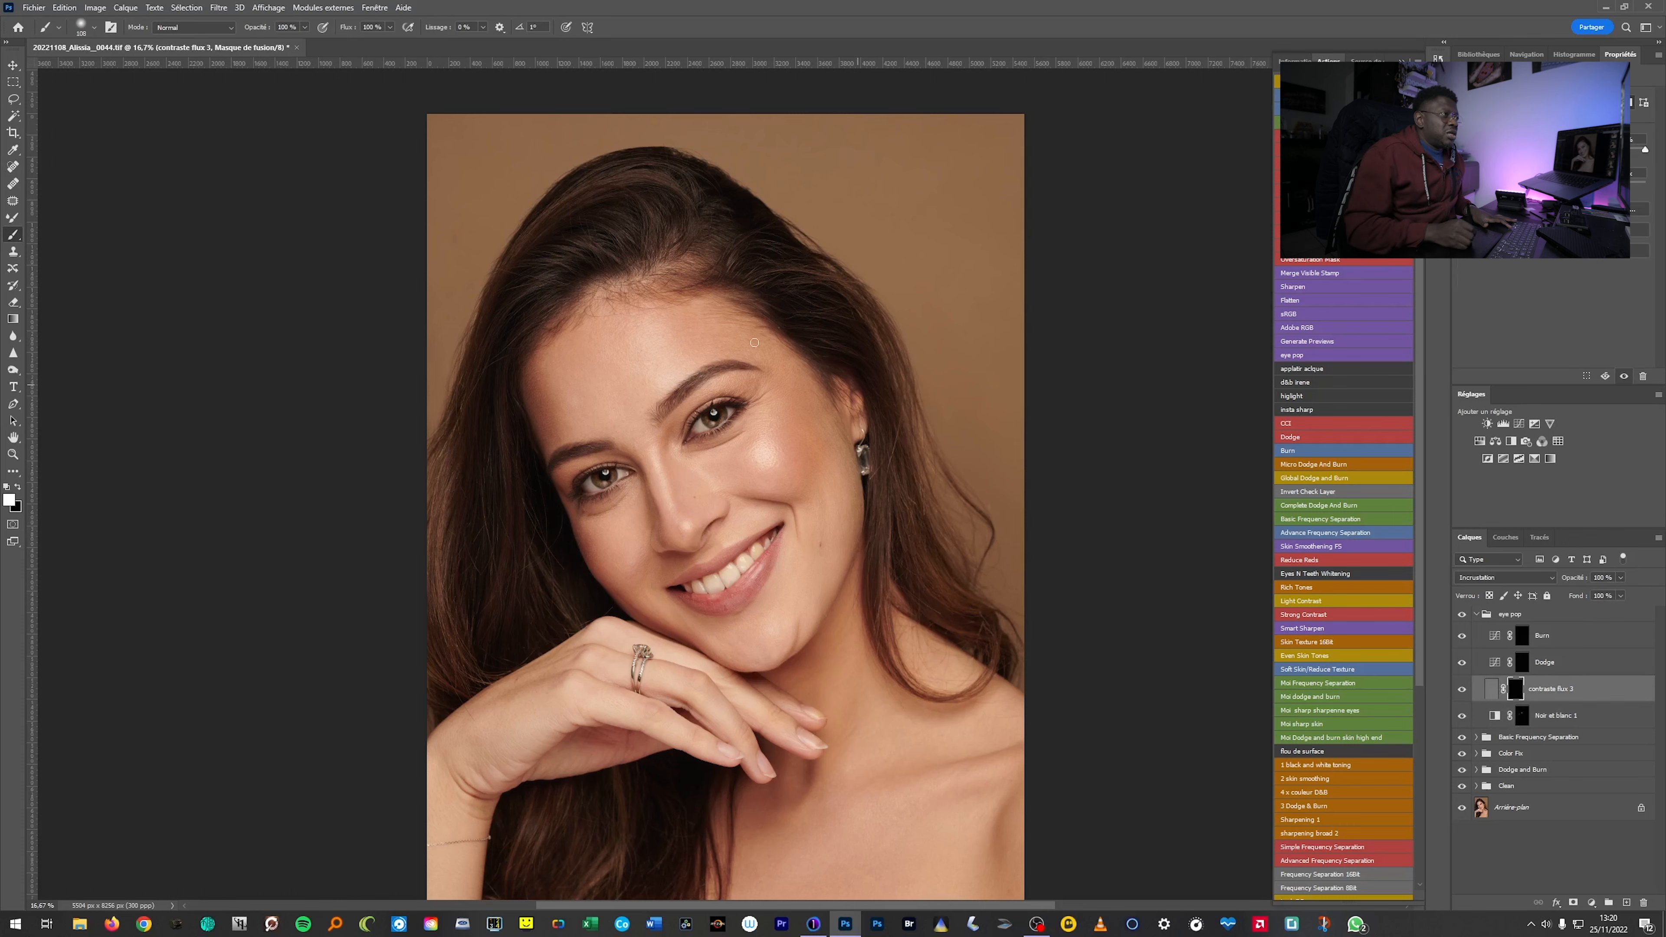
pyautogui.scroll(3, 625, 482)
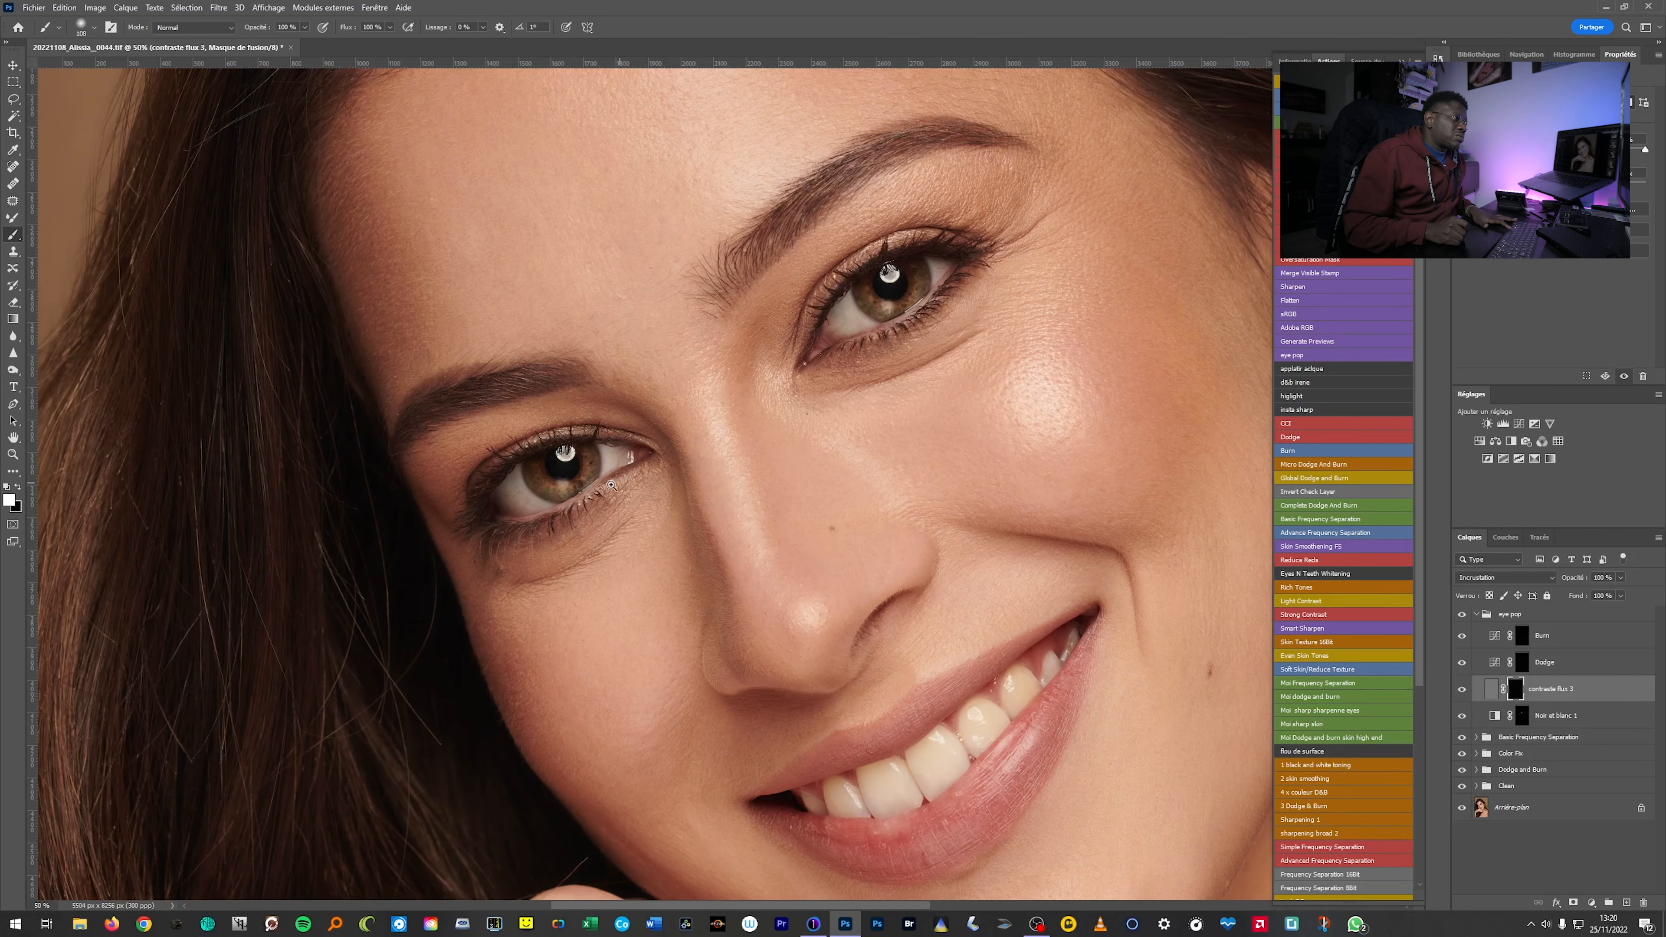
pyautogui.moveTo(554, 490)
pyautogui.mouseDown()
pyautogui.moveTo(537, 473)
pyautogui.moveTo(568, 486)
pyautogui.moveTo(586, 466)
pyautogui.mouseUp()
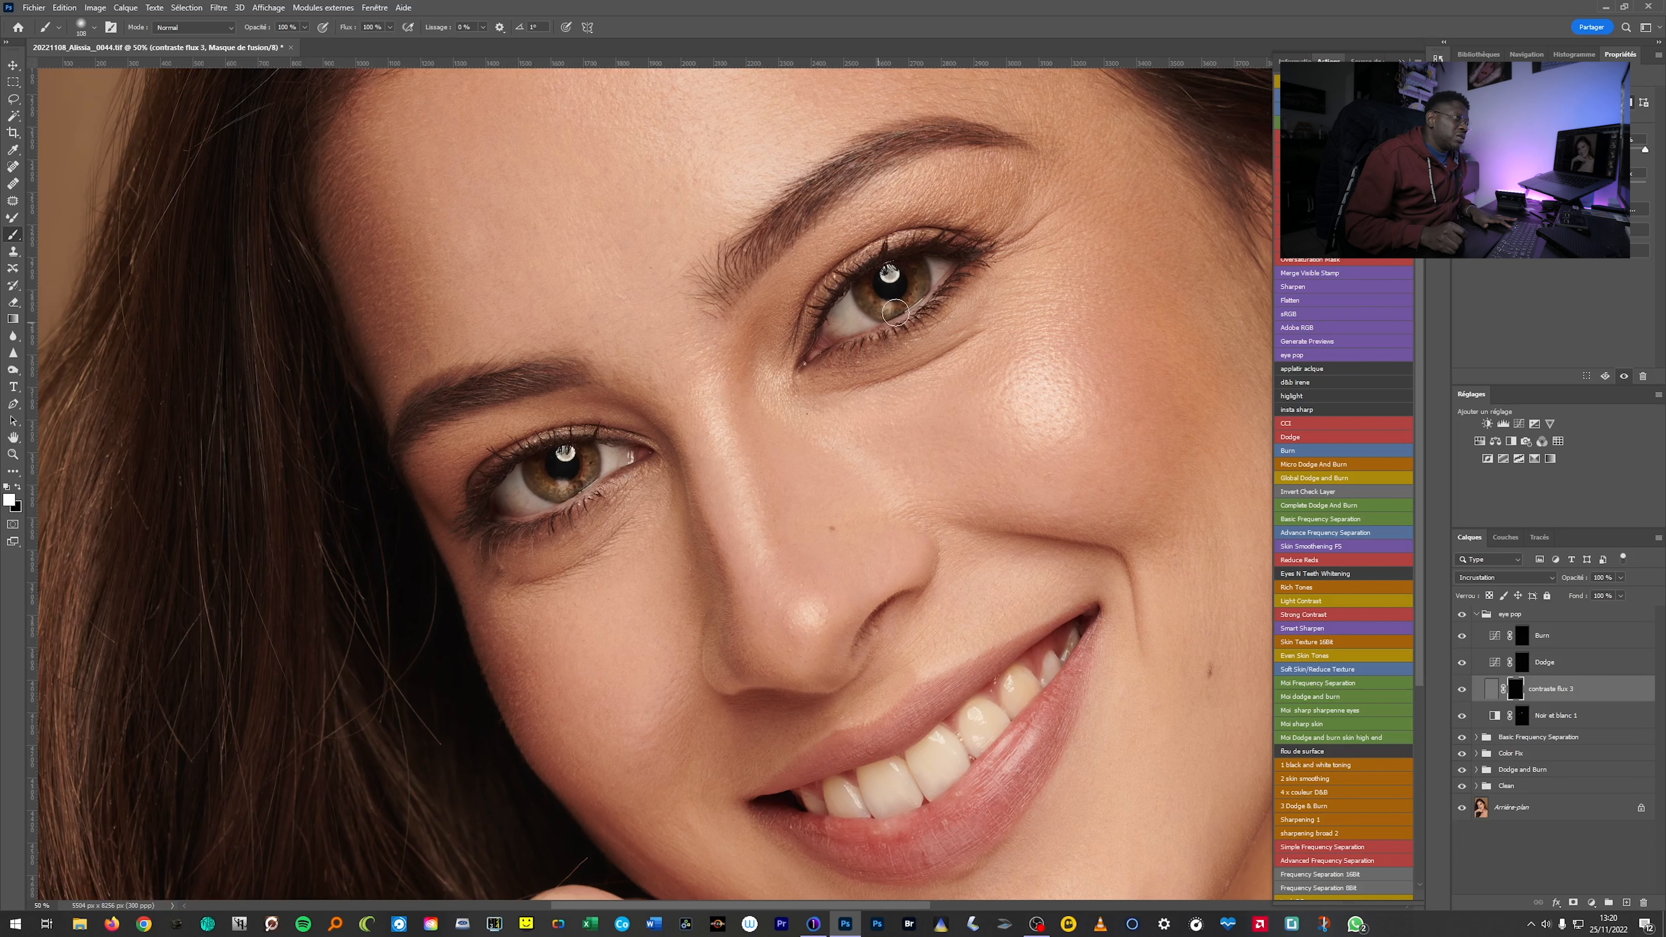
pyautogui.moveTo(896, 307); pyautogui.dragTo(918, 264)
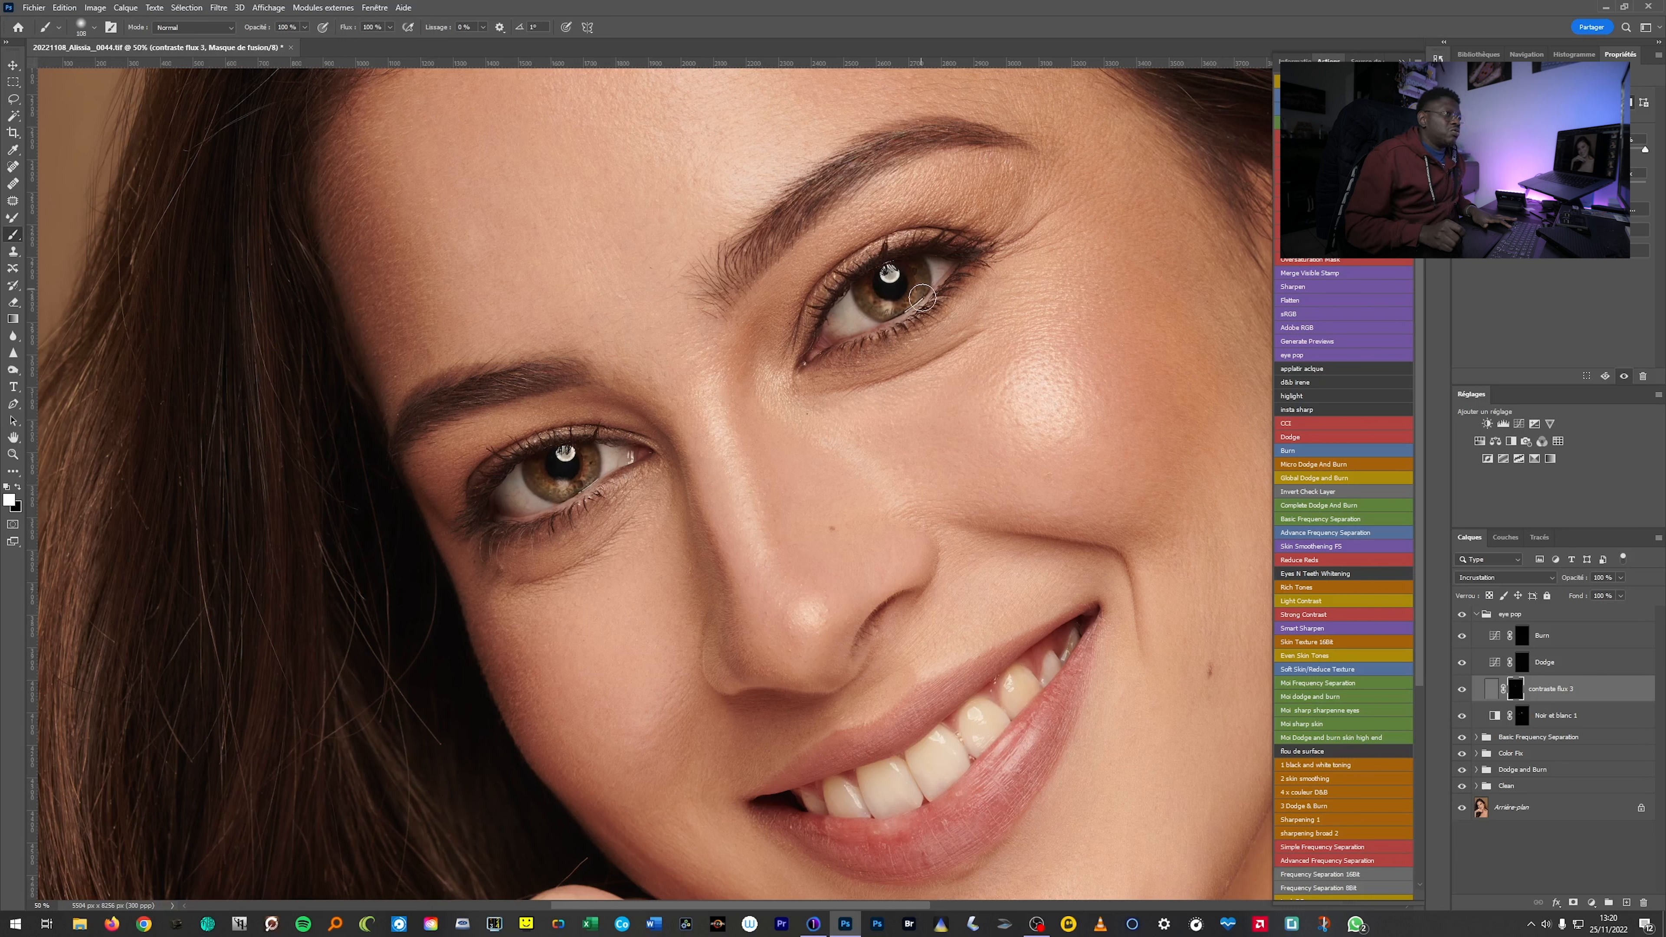
pyautogui.moveTo(827, 314)
pyautogui.mouseDown()
pyautogui.moveTo(850, 275)
pyautogui.moveTo(919, 239)
pyautogui.moveTo(967, 246)
pyautogui.moveTo(939, 304)
pyautogui.mouseUp()
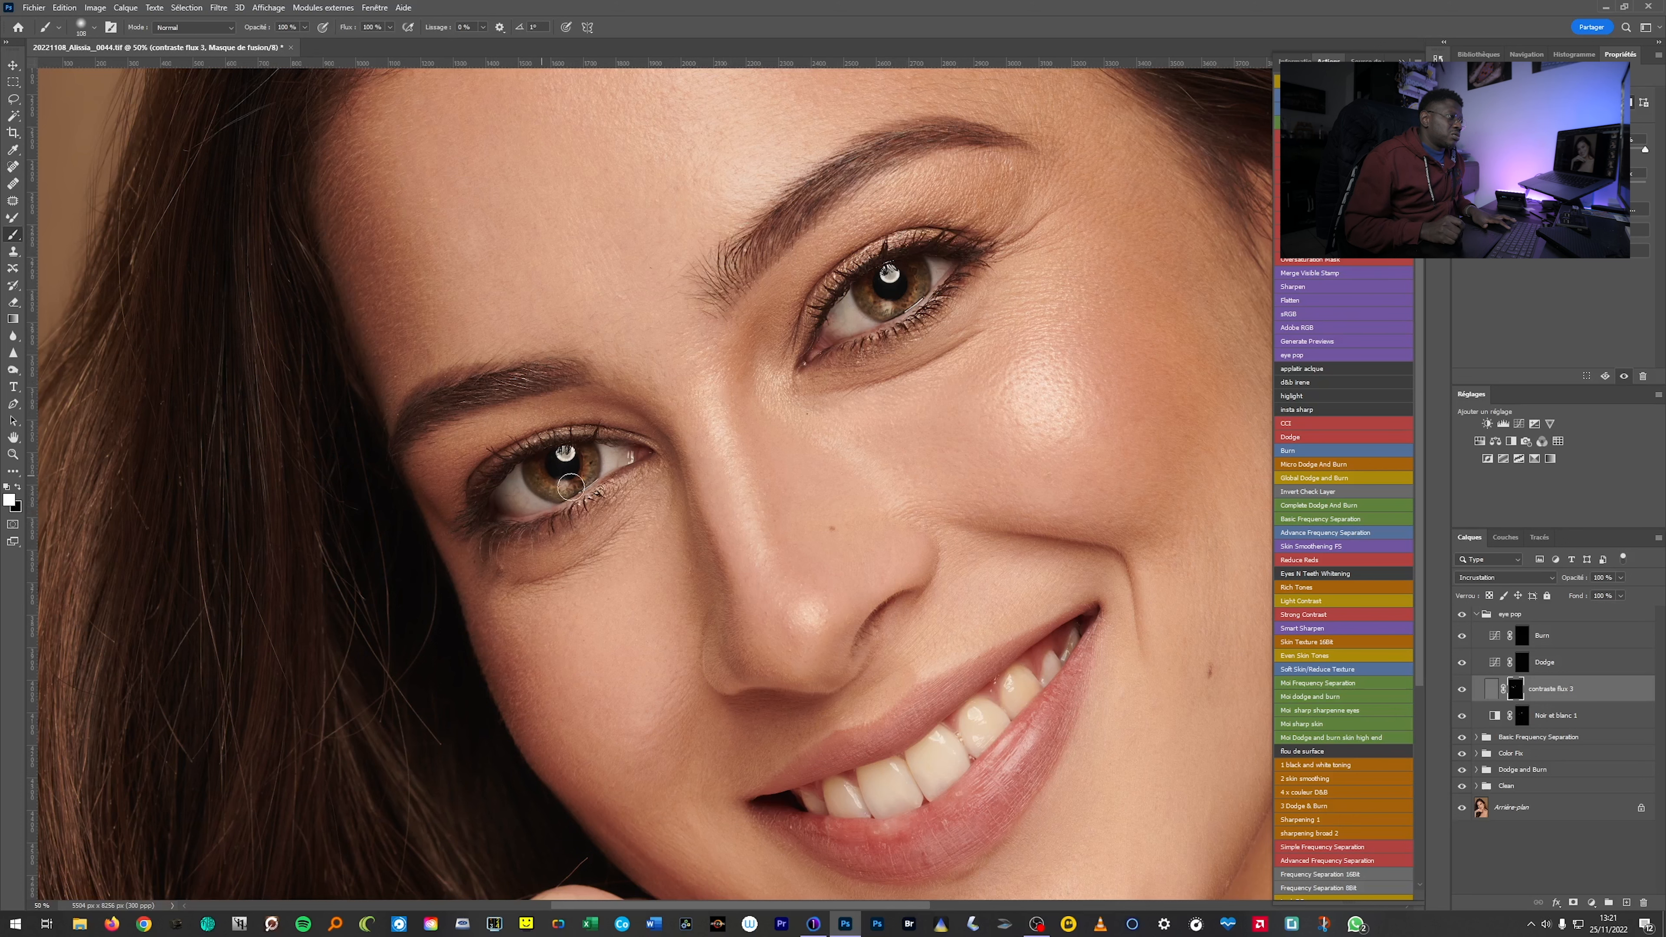
pyautogui.scroll(-4, 844, 499)
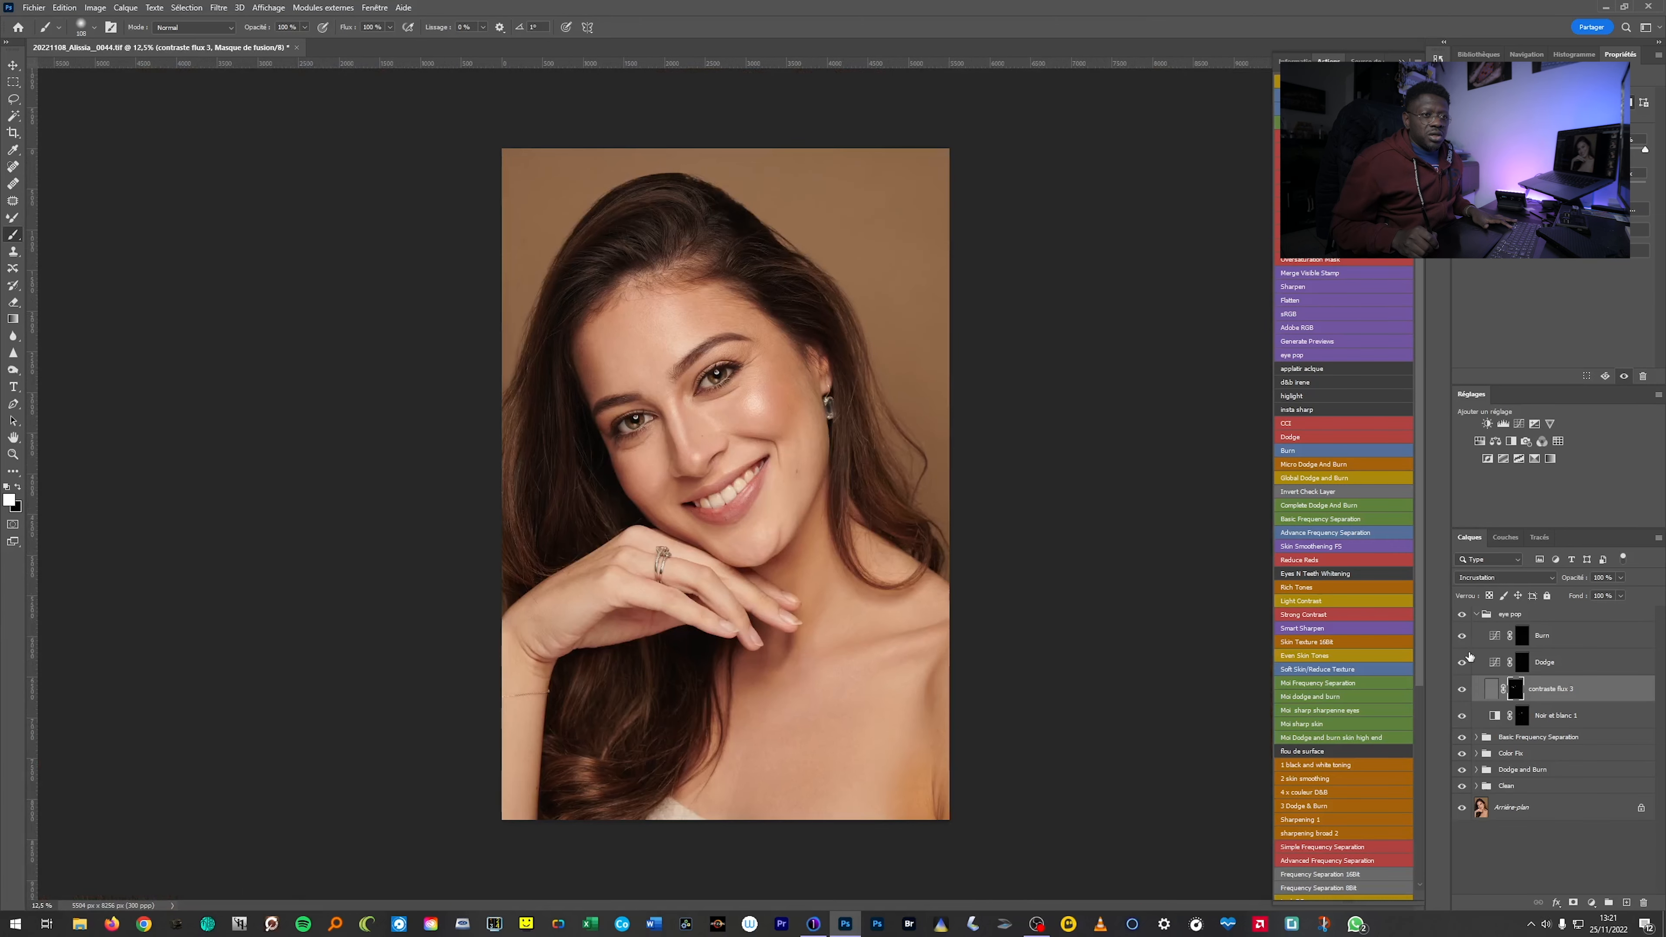
# Set the brush flow to 1% and paint white over the irises on the Dodge layer's mask in the eye pop group.
pyautogui.click(1522, 665)
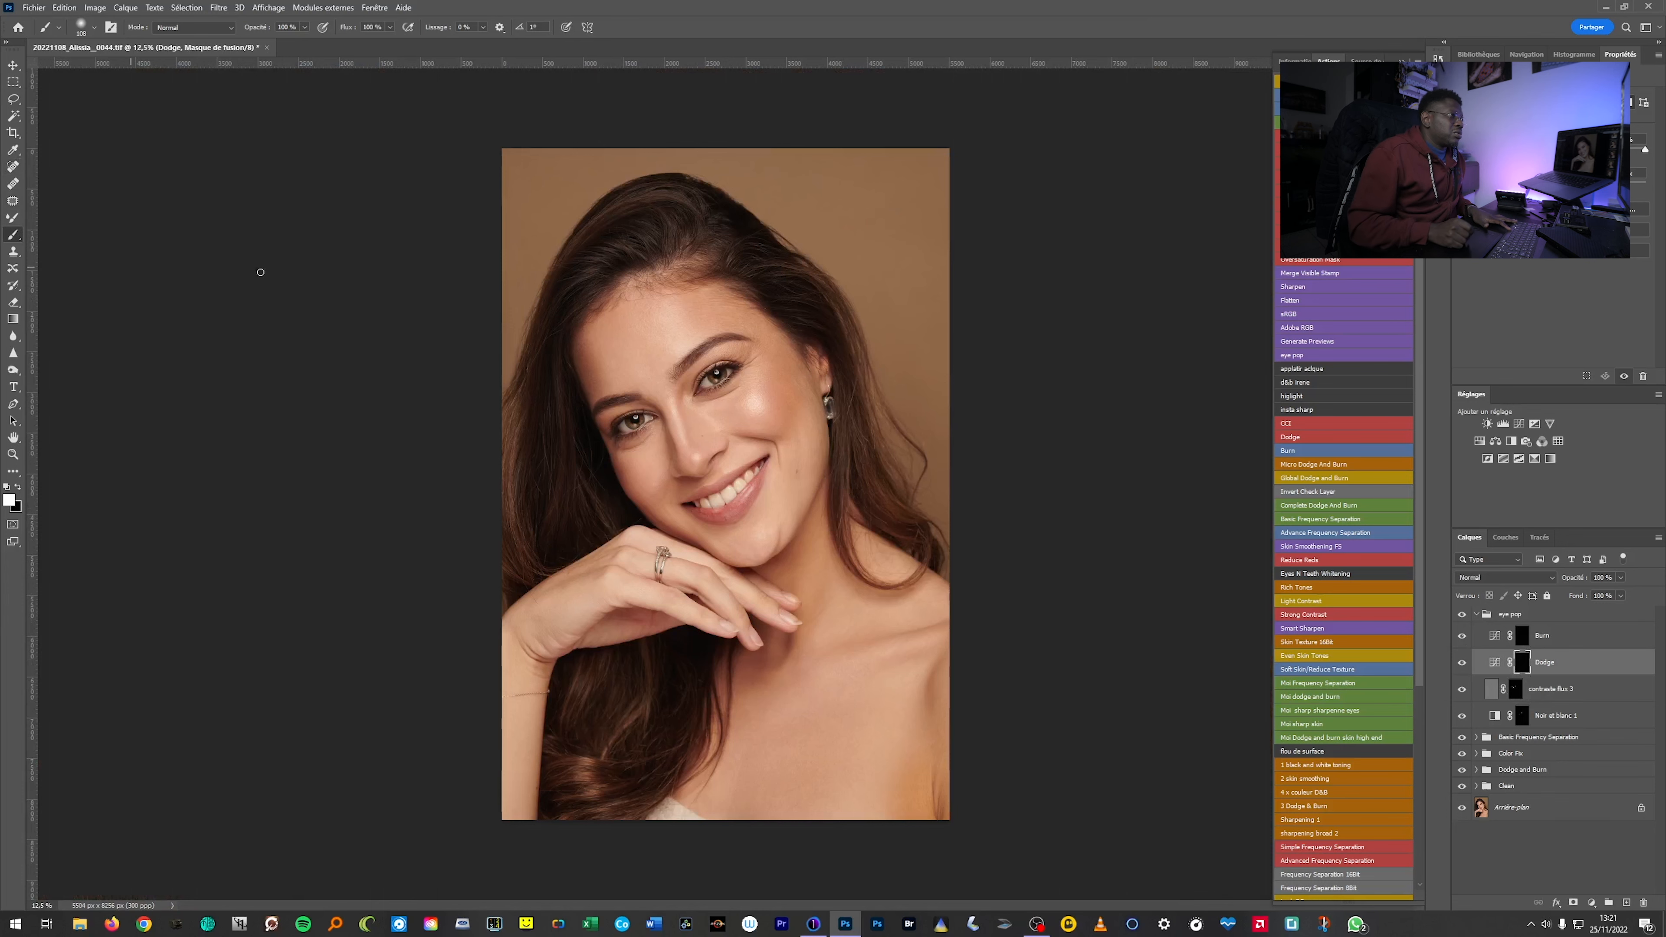
pyautogui.scroll(3, 689, 391)
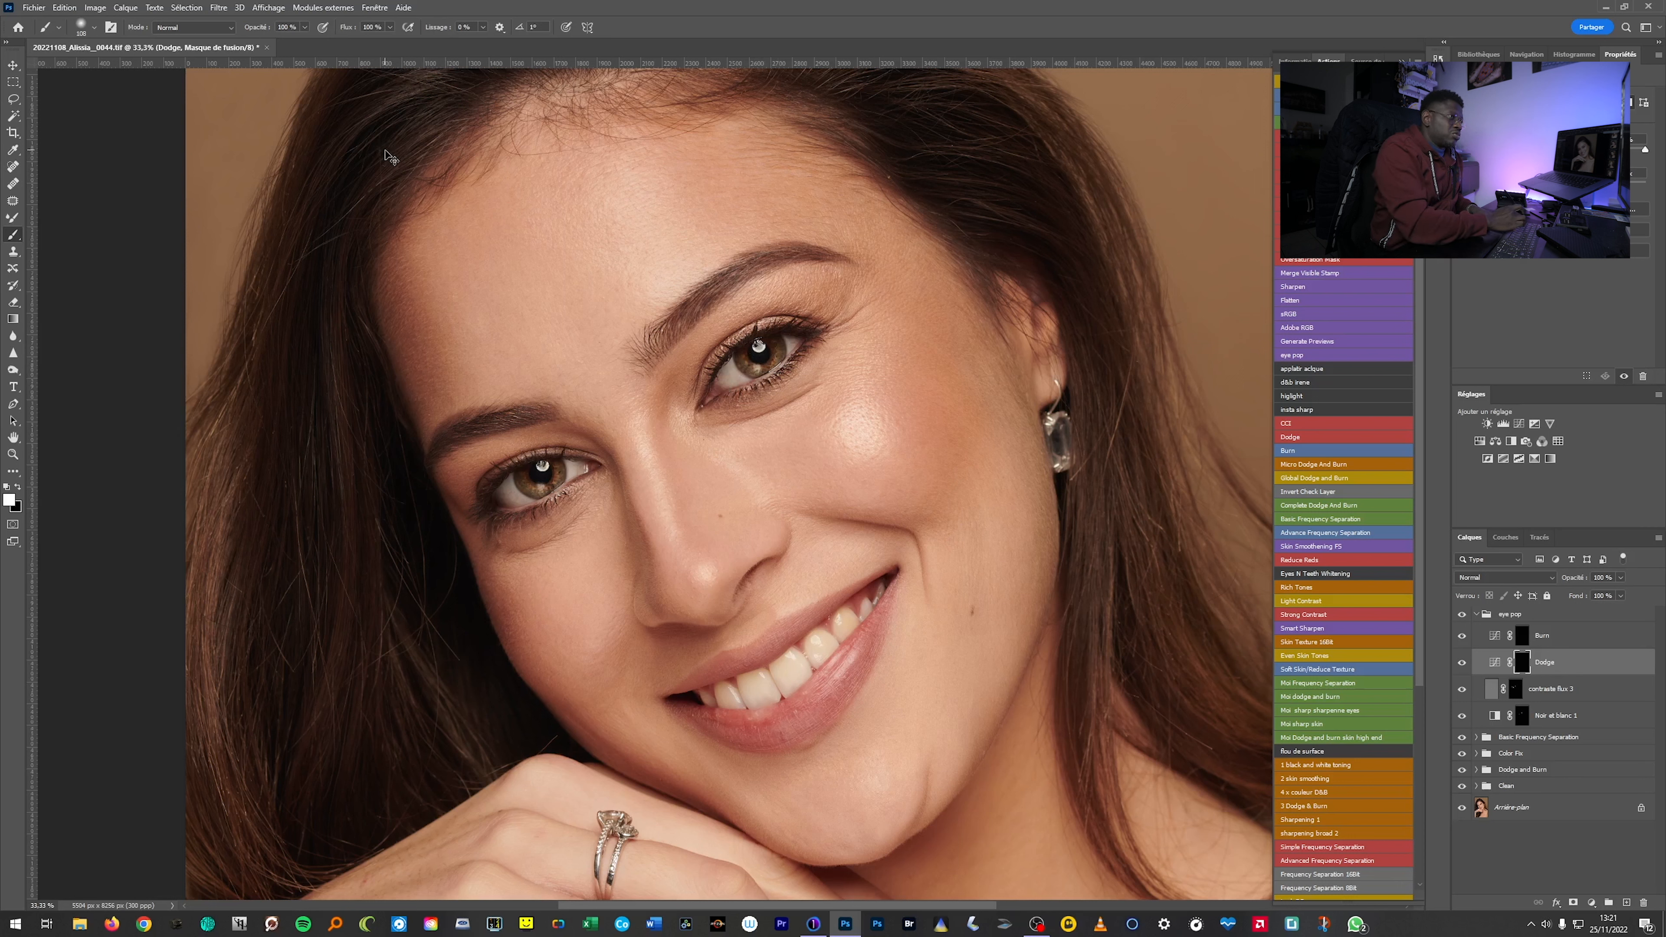
pyautogui.click(389, 28)
pyautogui.moveTo(393, 42); pyautogui.dragTo(331, 44)
pyautogui.click(760, 354)
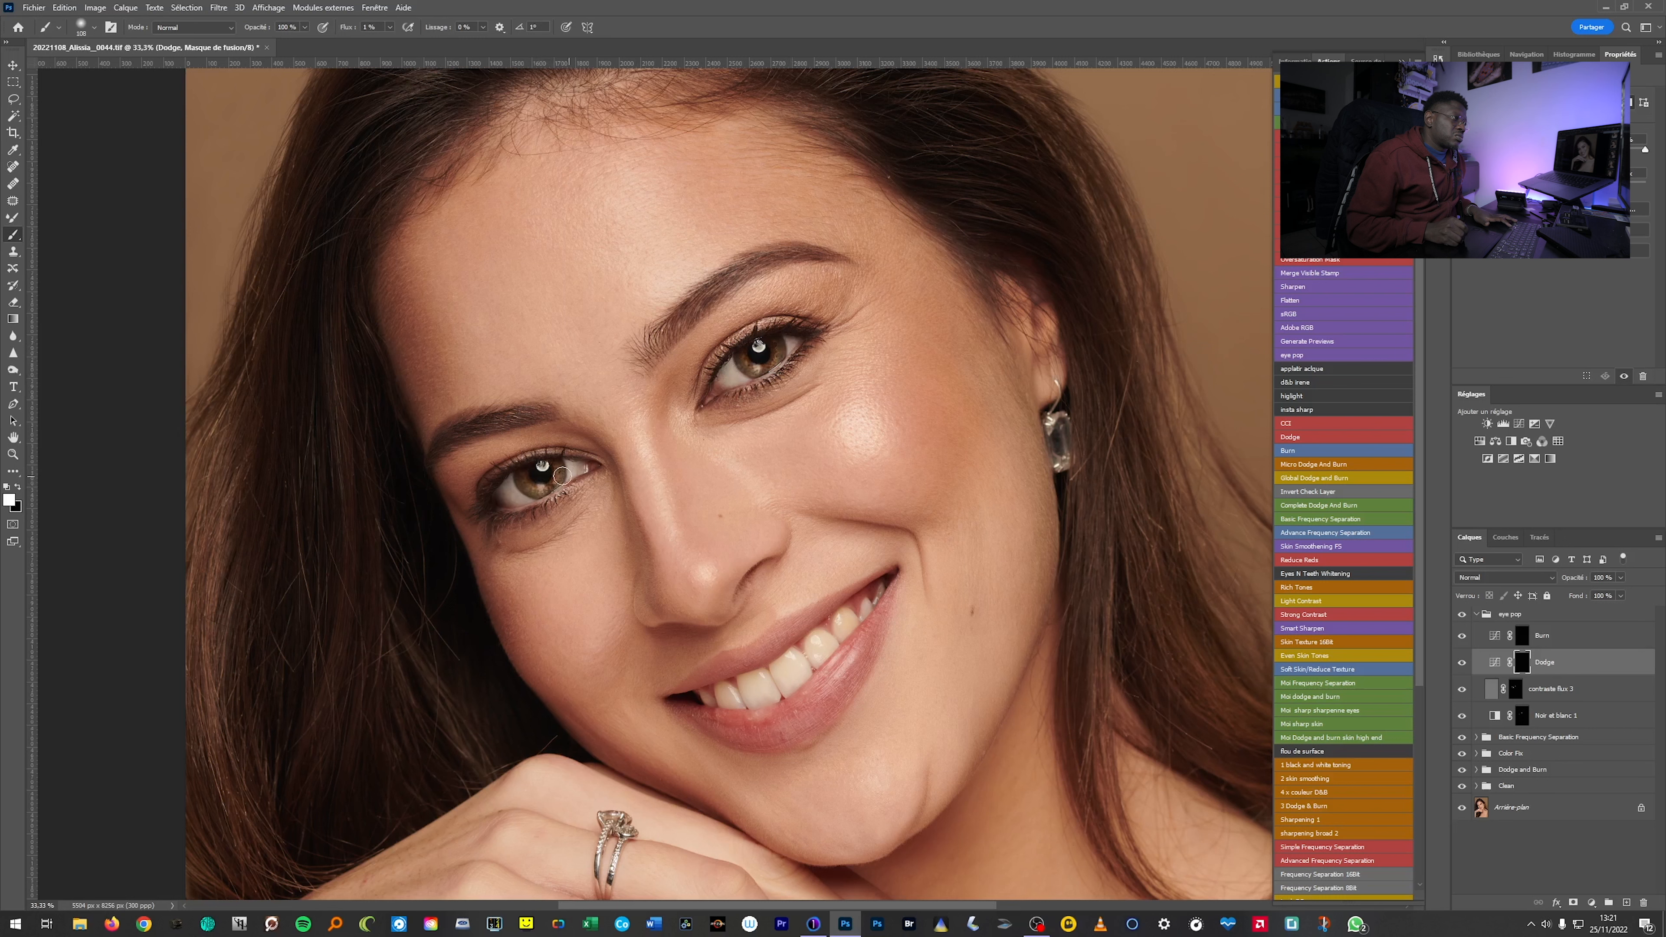
# Collapse the eye pop group, lower its opacity to 82%, and compare the portrait with and without it.
pyautogui.click(1477, 617)
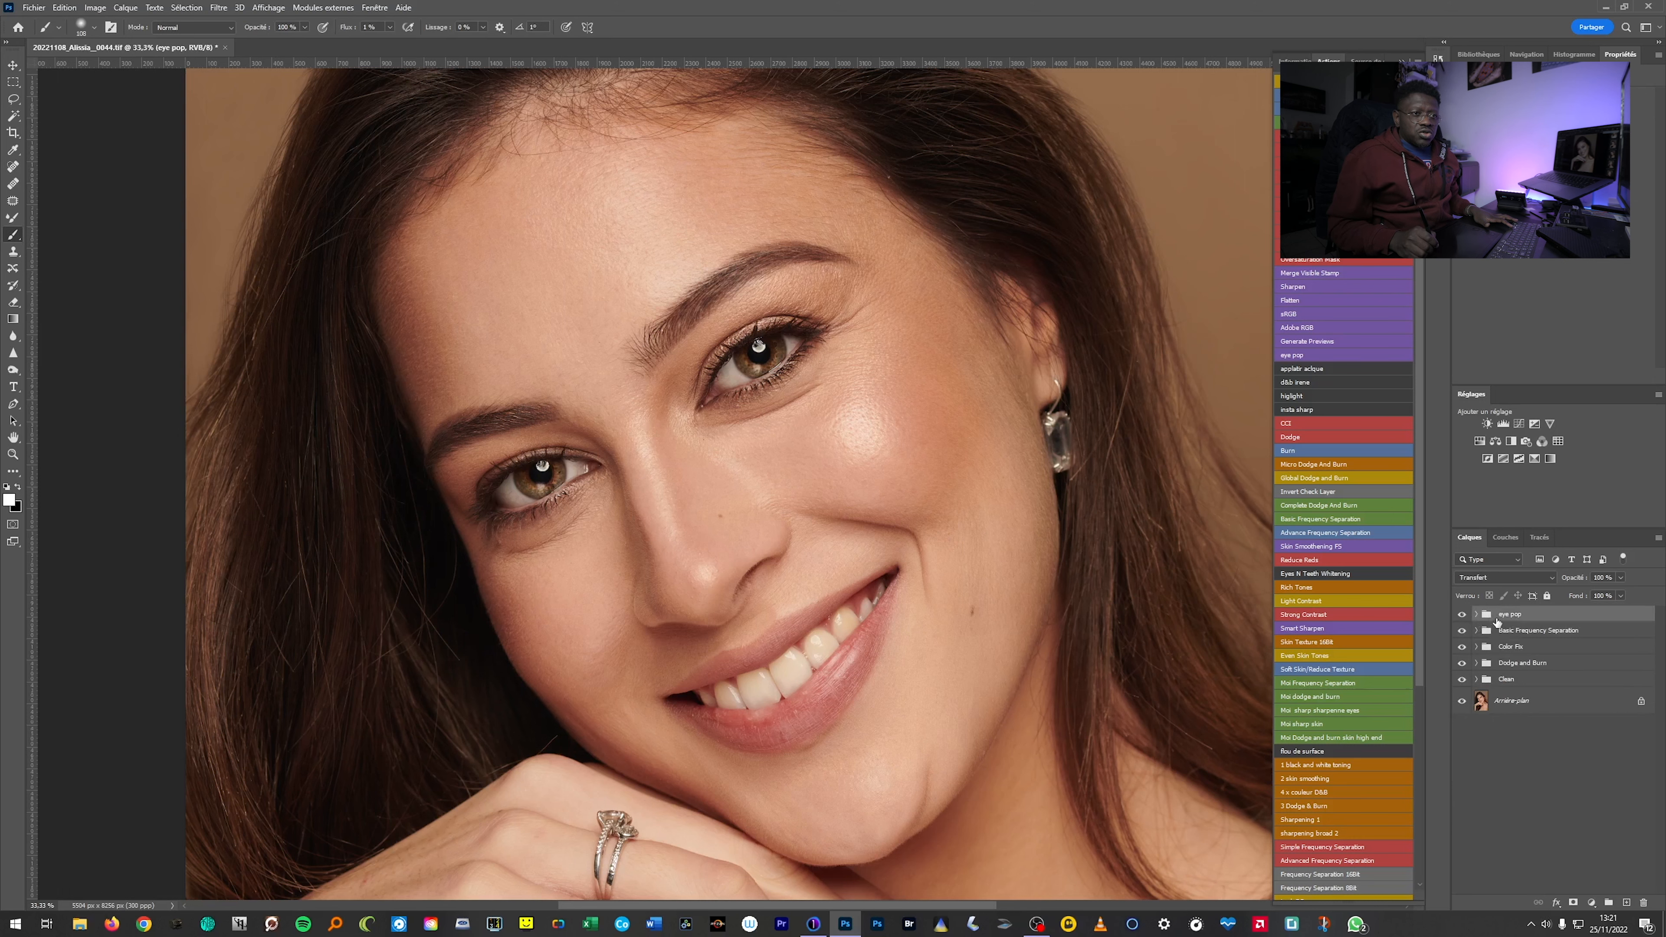
pyautogui.keyDown('alt'); pyautogui.click(902, 574); pyautogui.keyUp('alt')
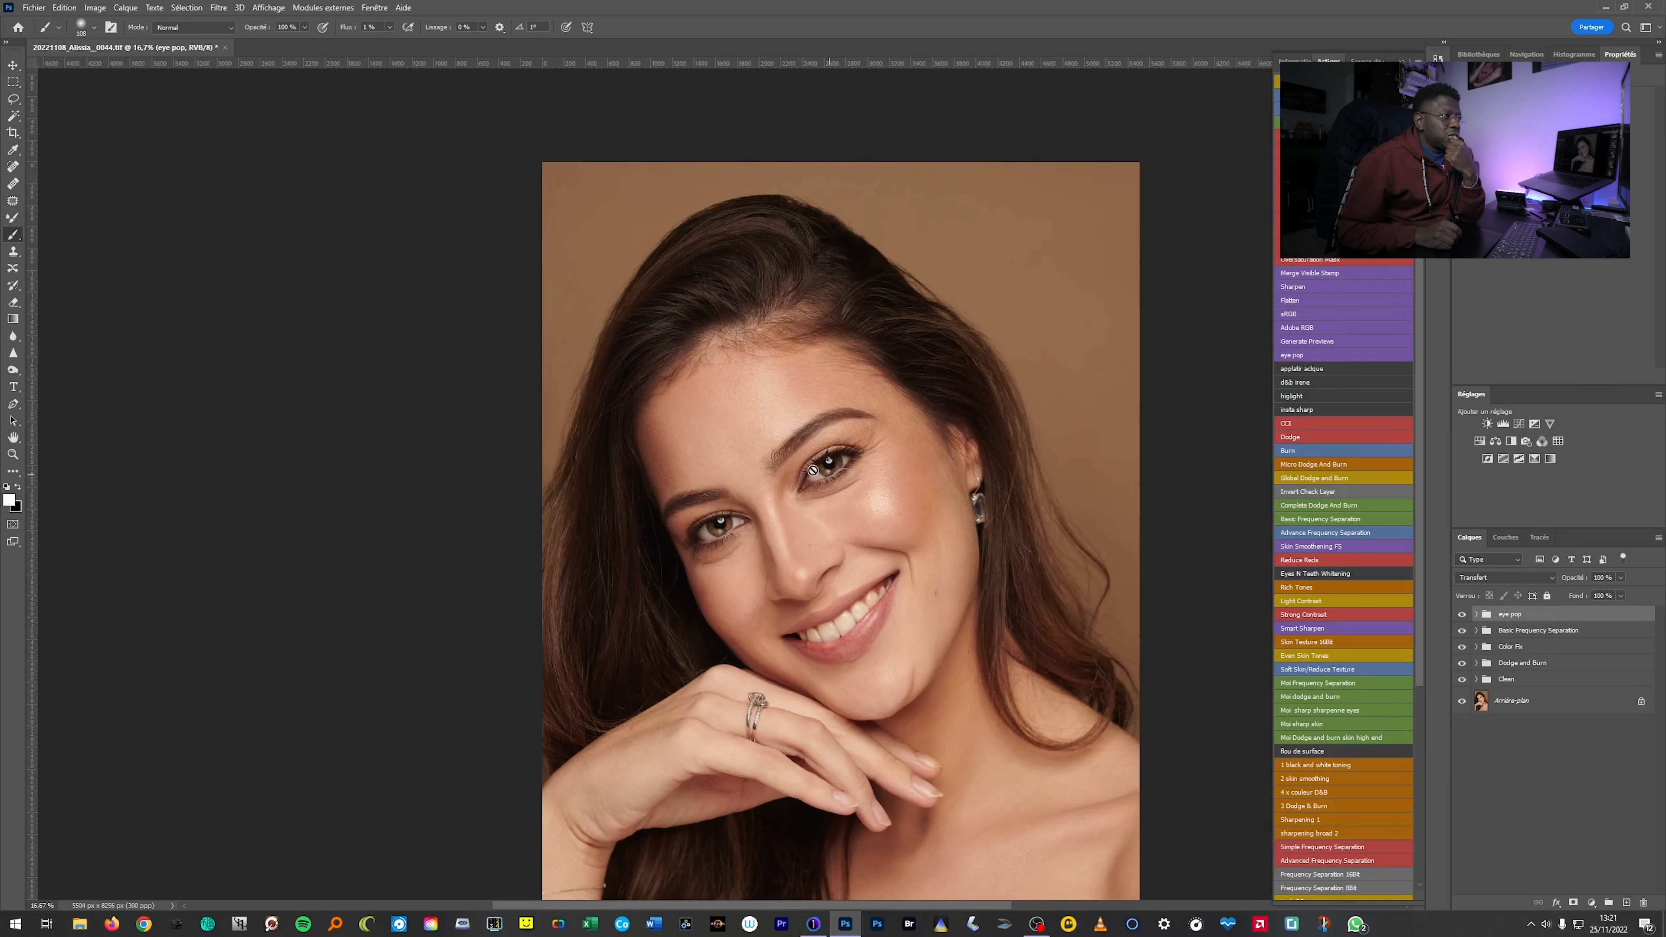
pyautogui.click(1462, 616)
pyautogui.click(1463, 617)
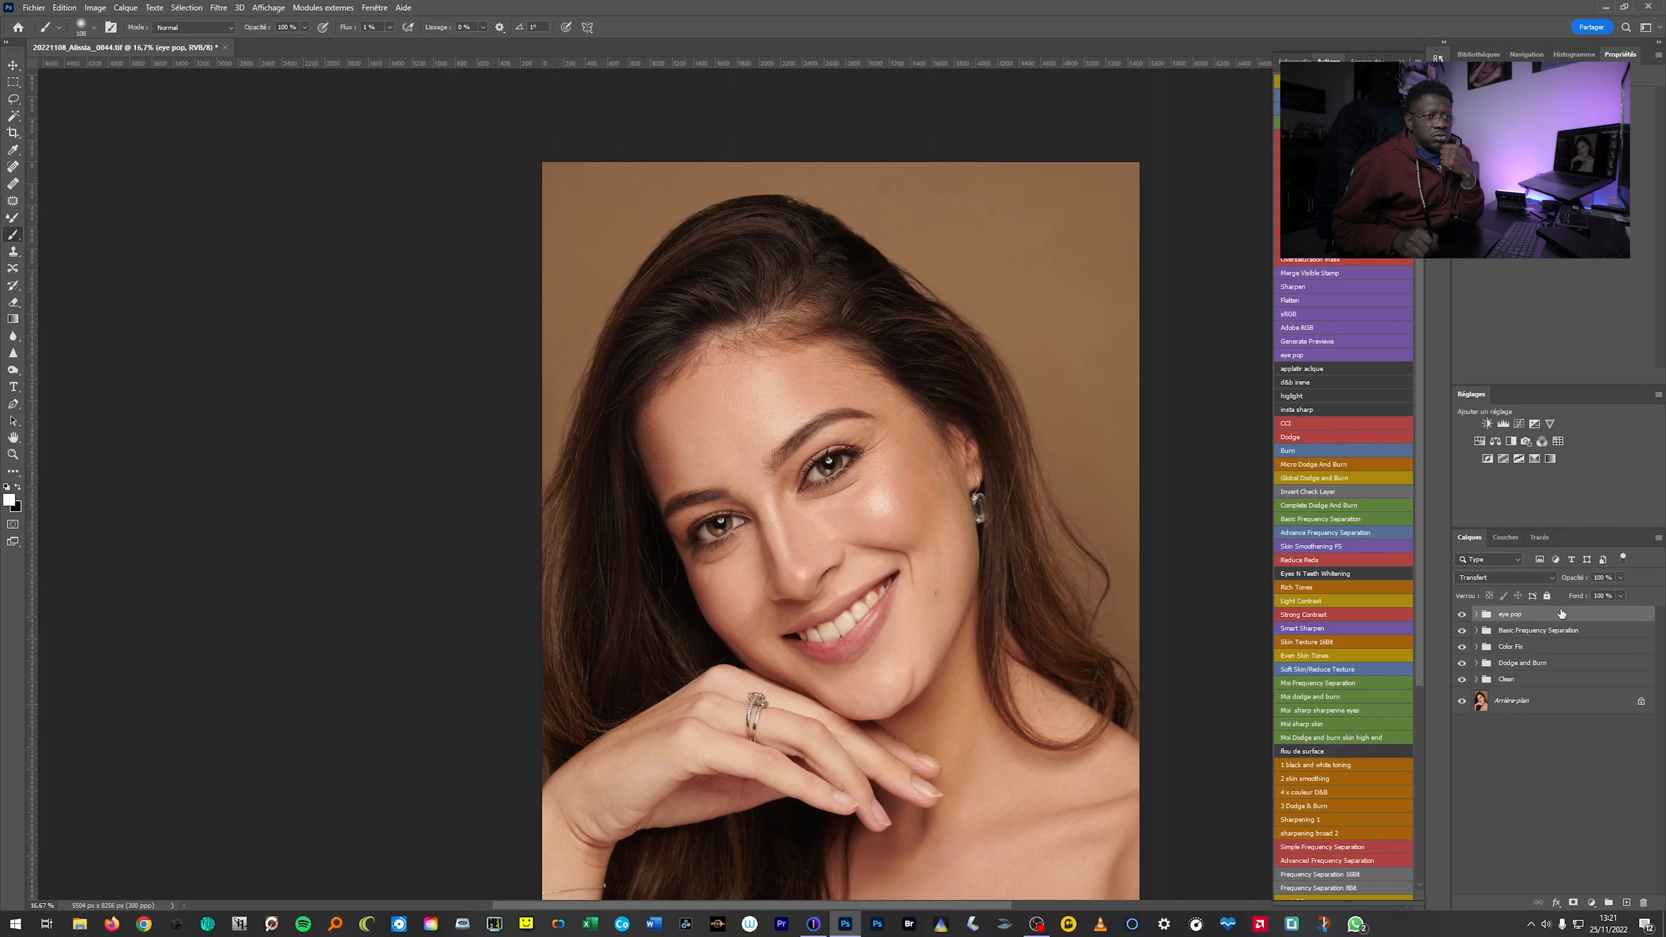
pyautogui.click(1621, 579)
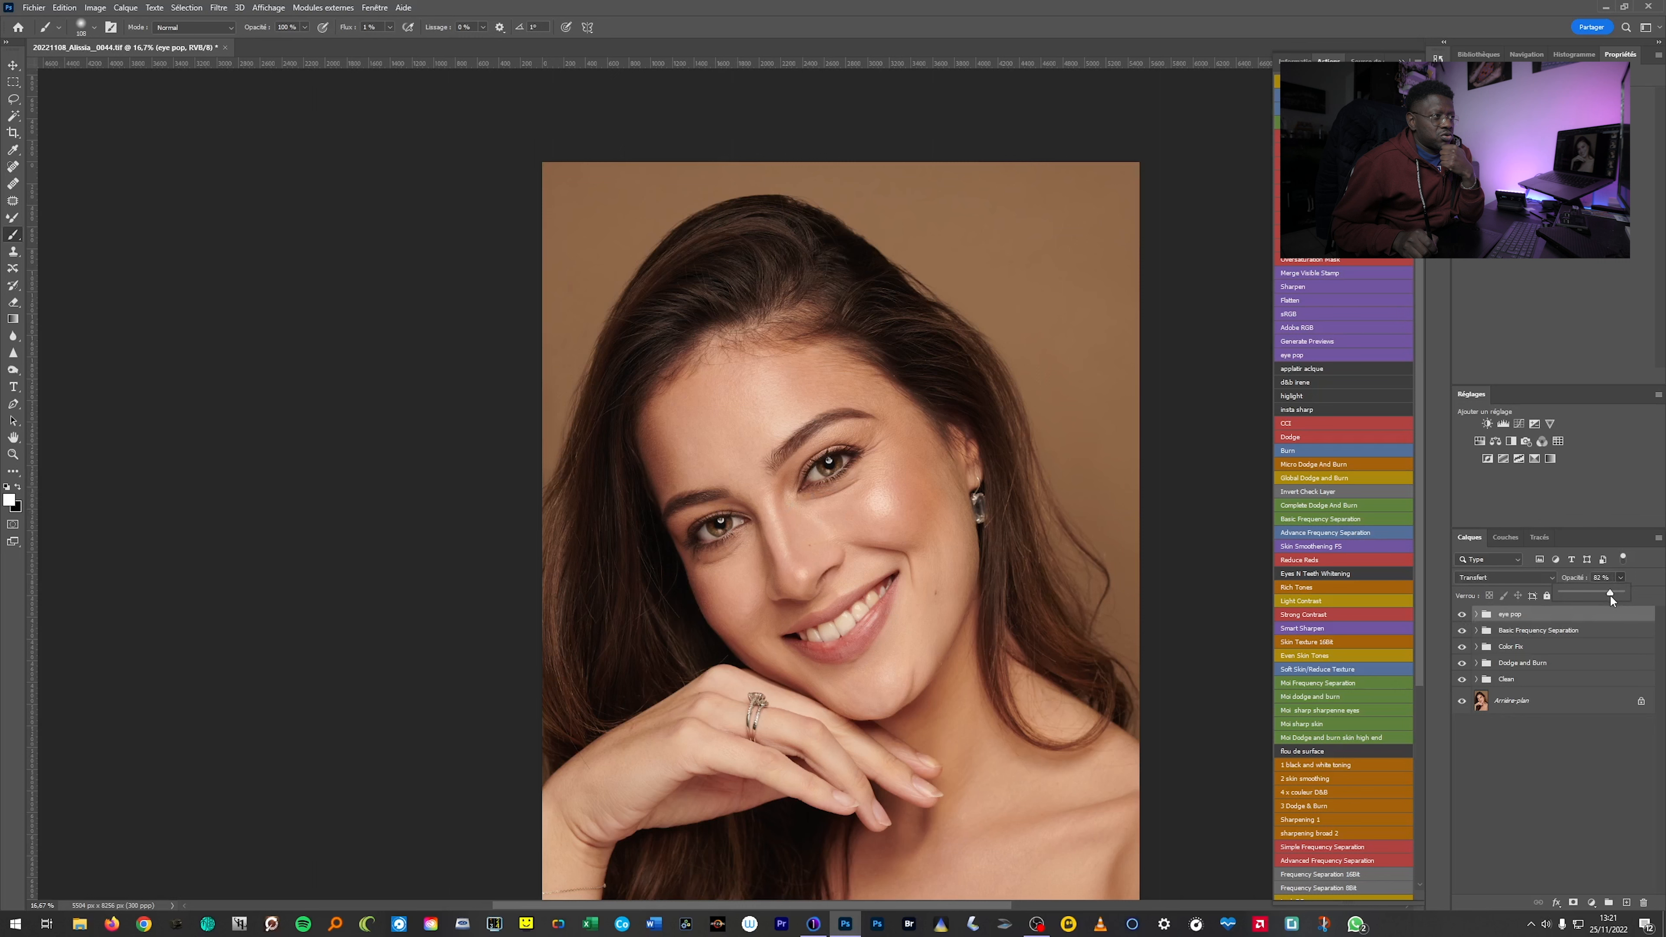
pyautogui.click(1467, 621)
pyautogui.click(1468, 621)
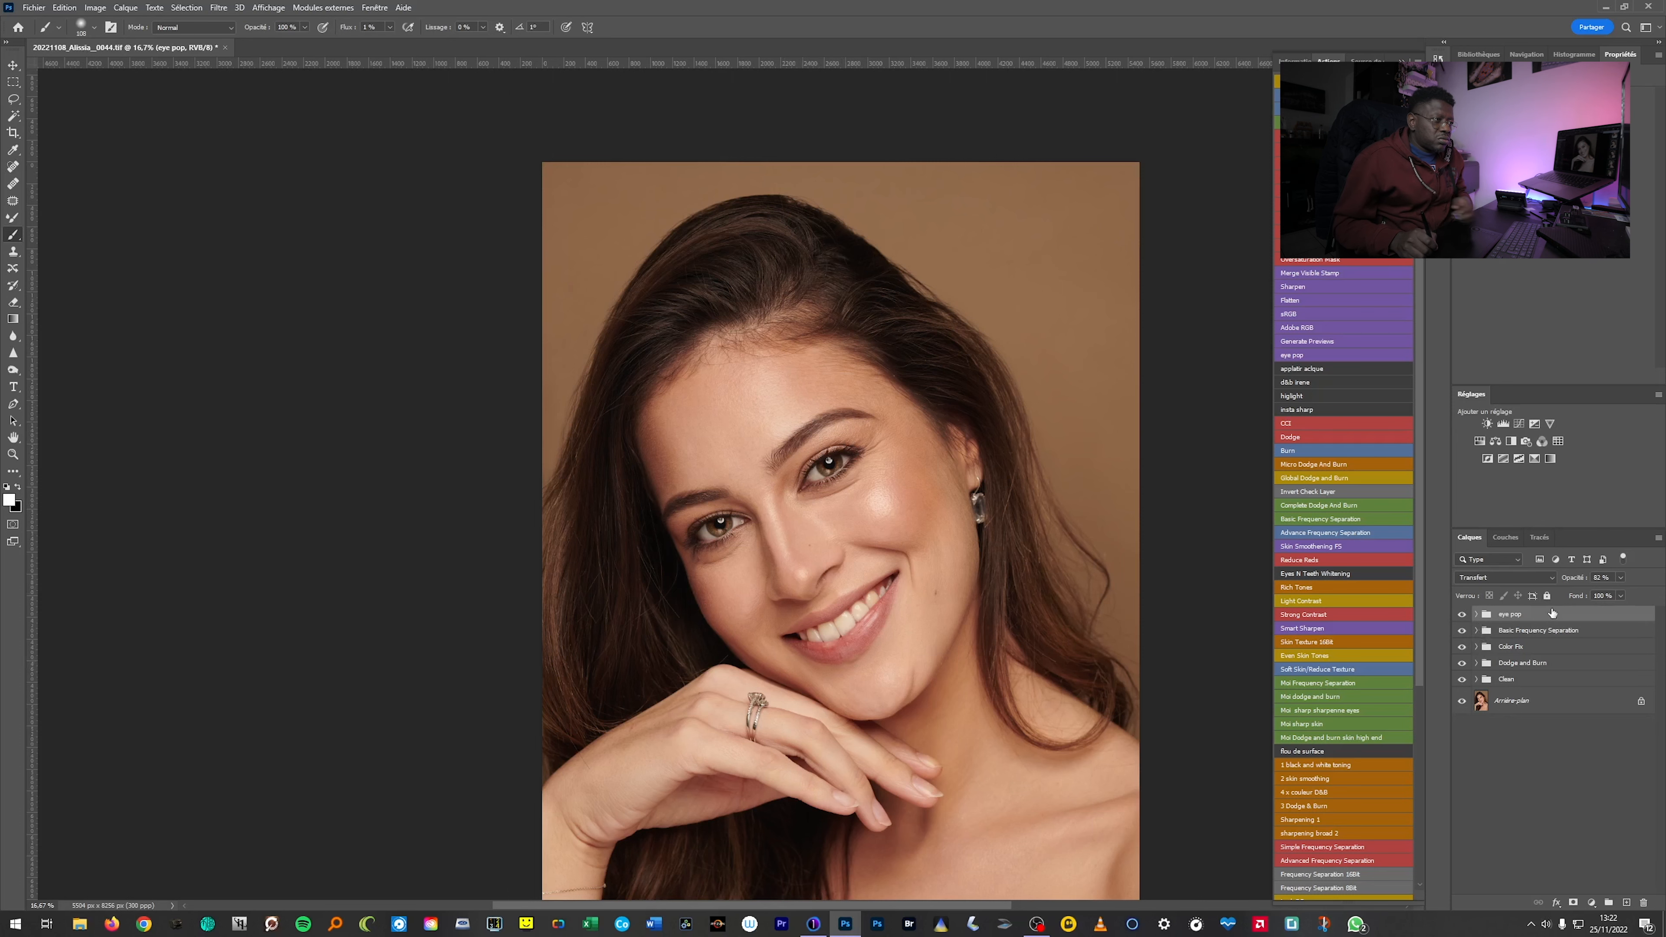
# Add an empty layer above the eye pop group and retouch the edge of the lower lip with the Healing Brush.
pyautogui.click(867, 622)
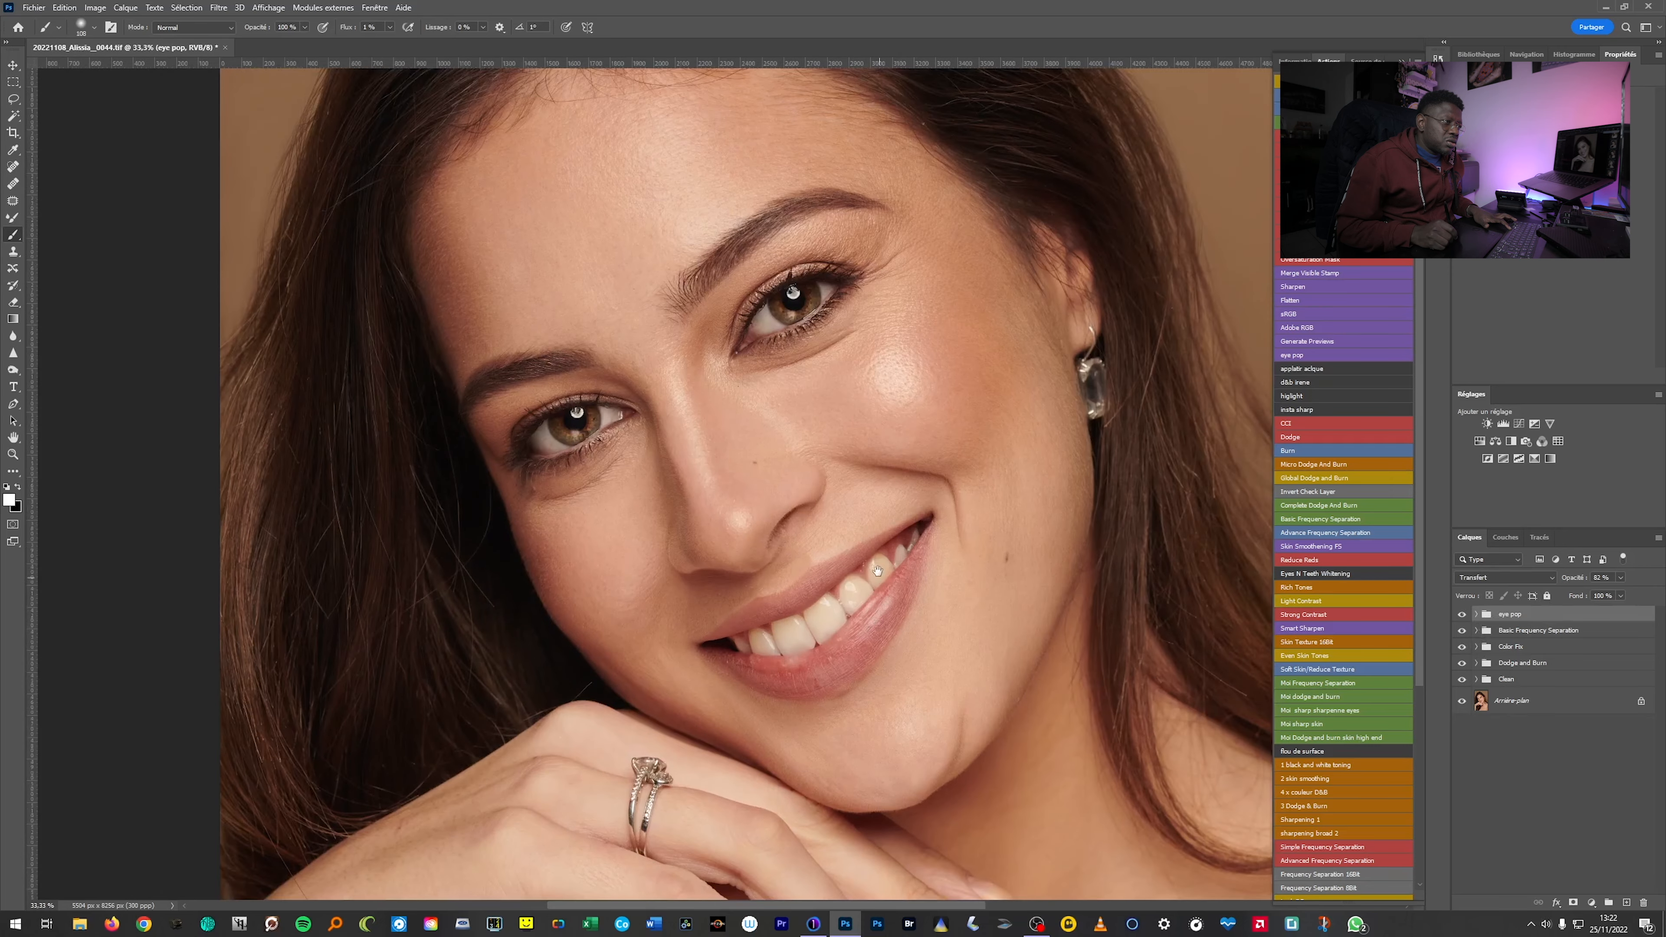
pyautogui.moveTo(878, 571); pyautogui.dragTo(879, 597)
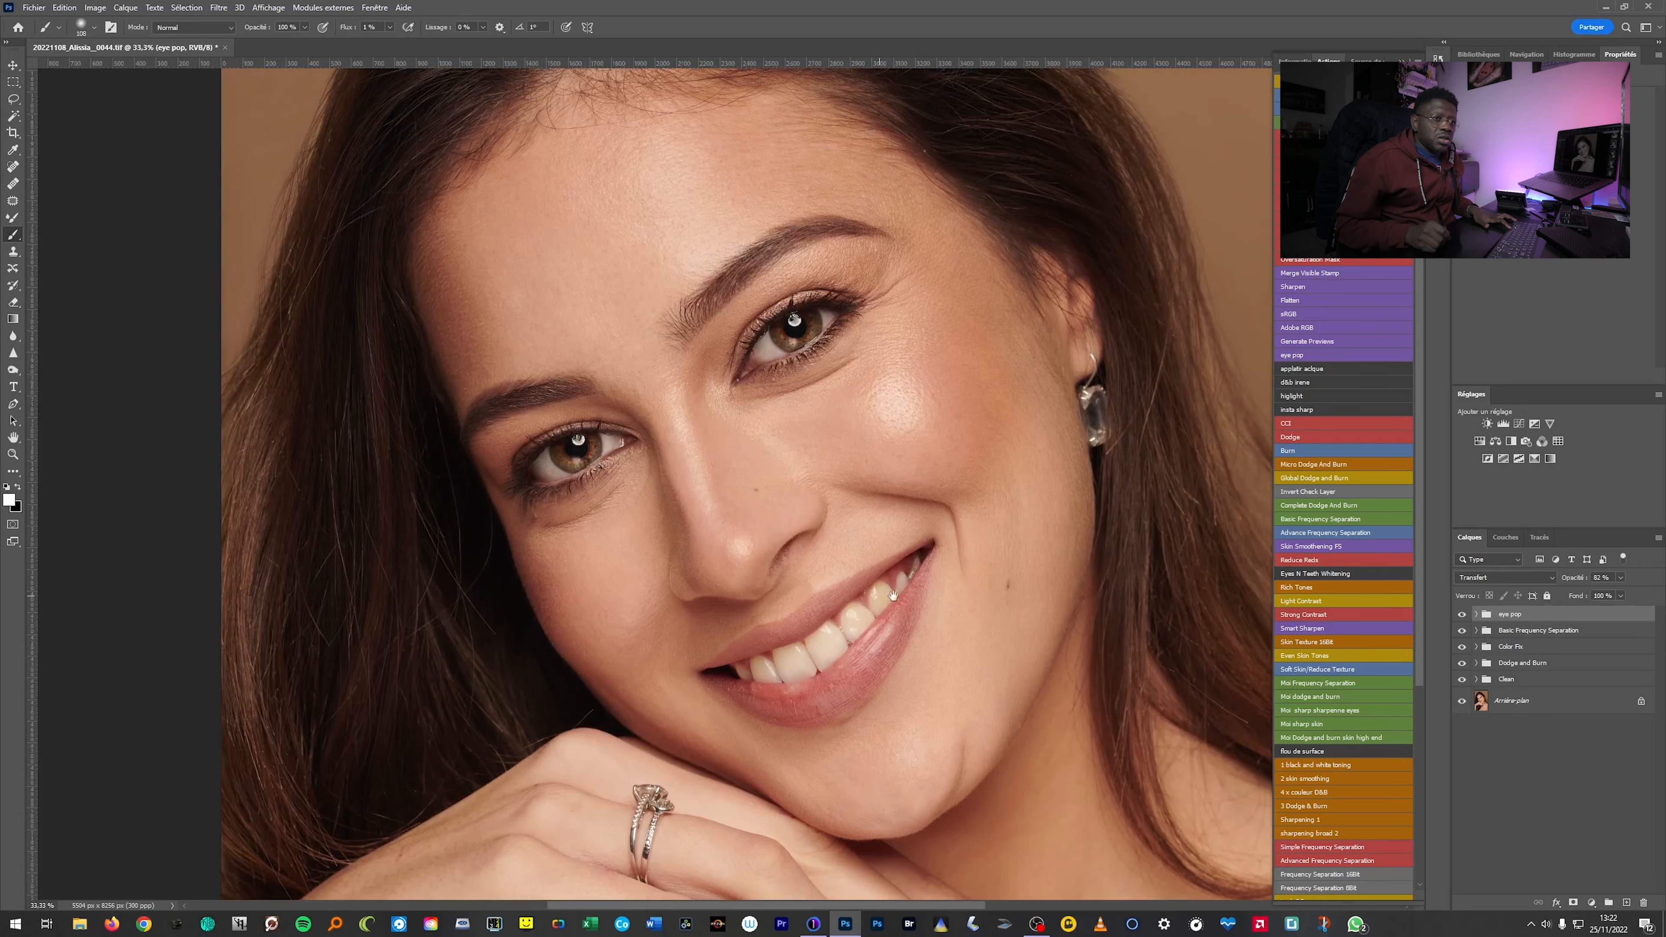
pyautogui.click(1629, 903)
pyautogui.click(13, 184)
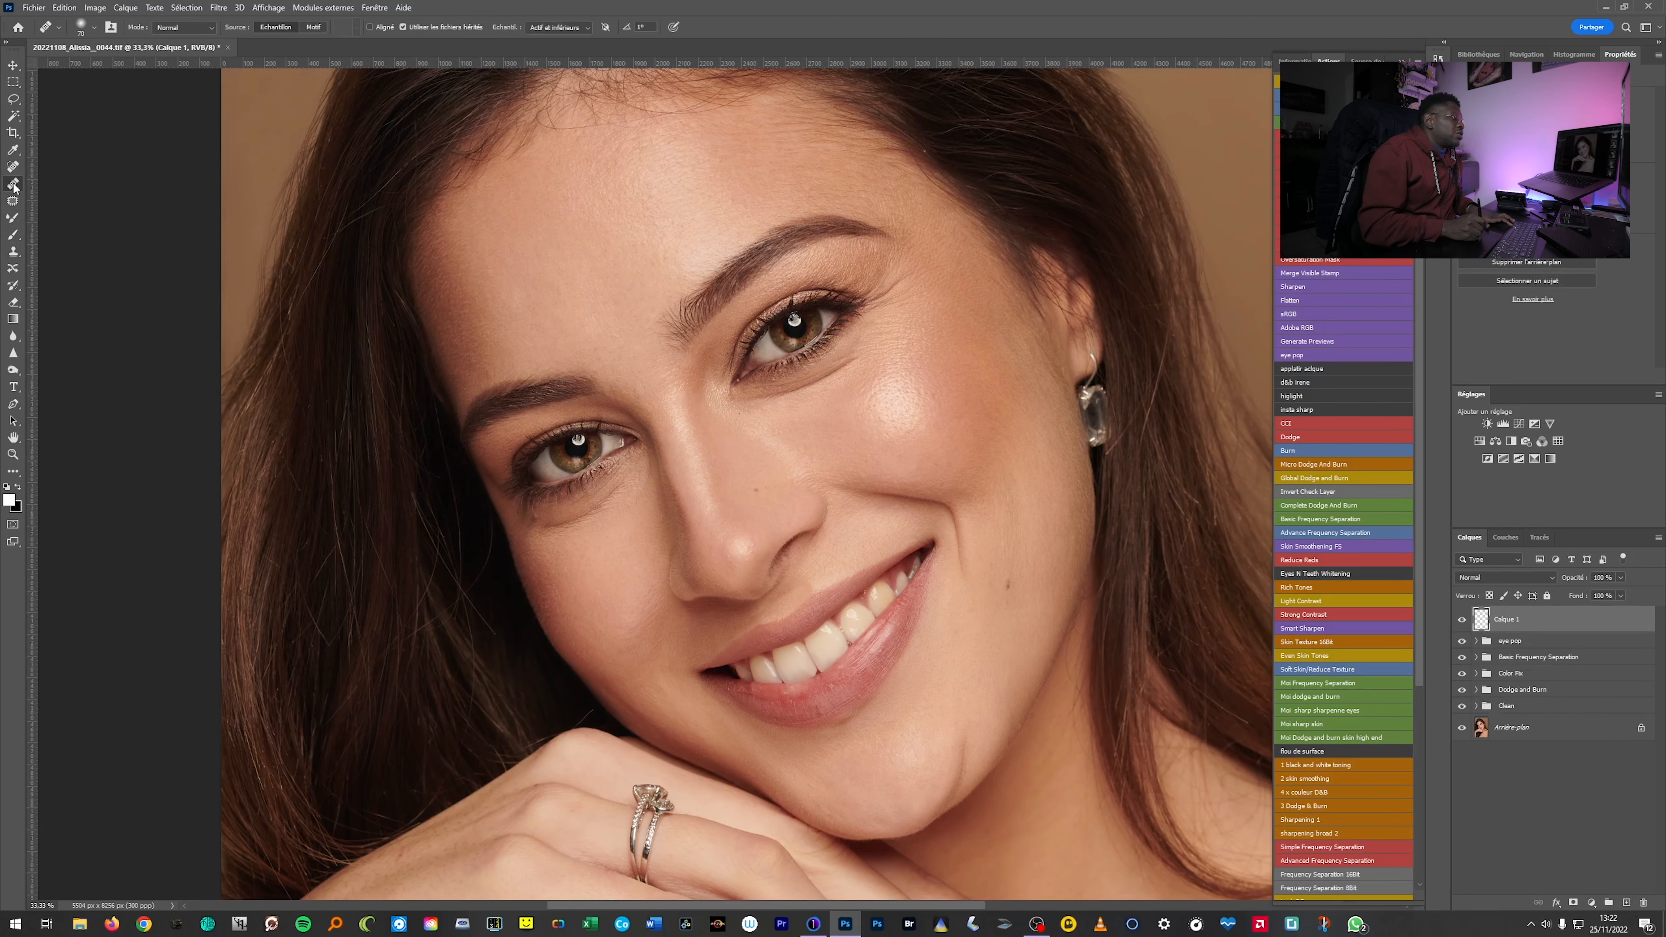
pyautogui.moveTo(749, 704); pyautogui.dragTo(741, 700)
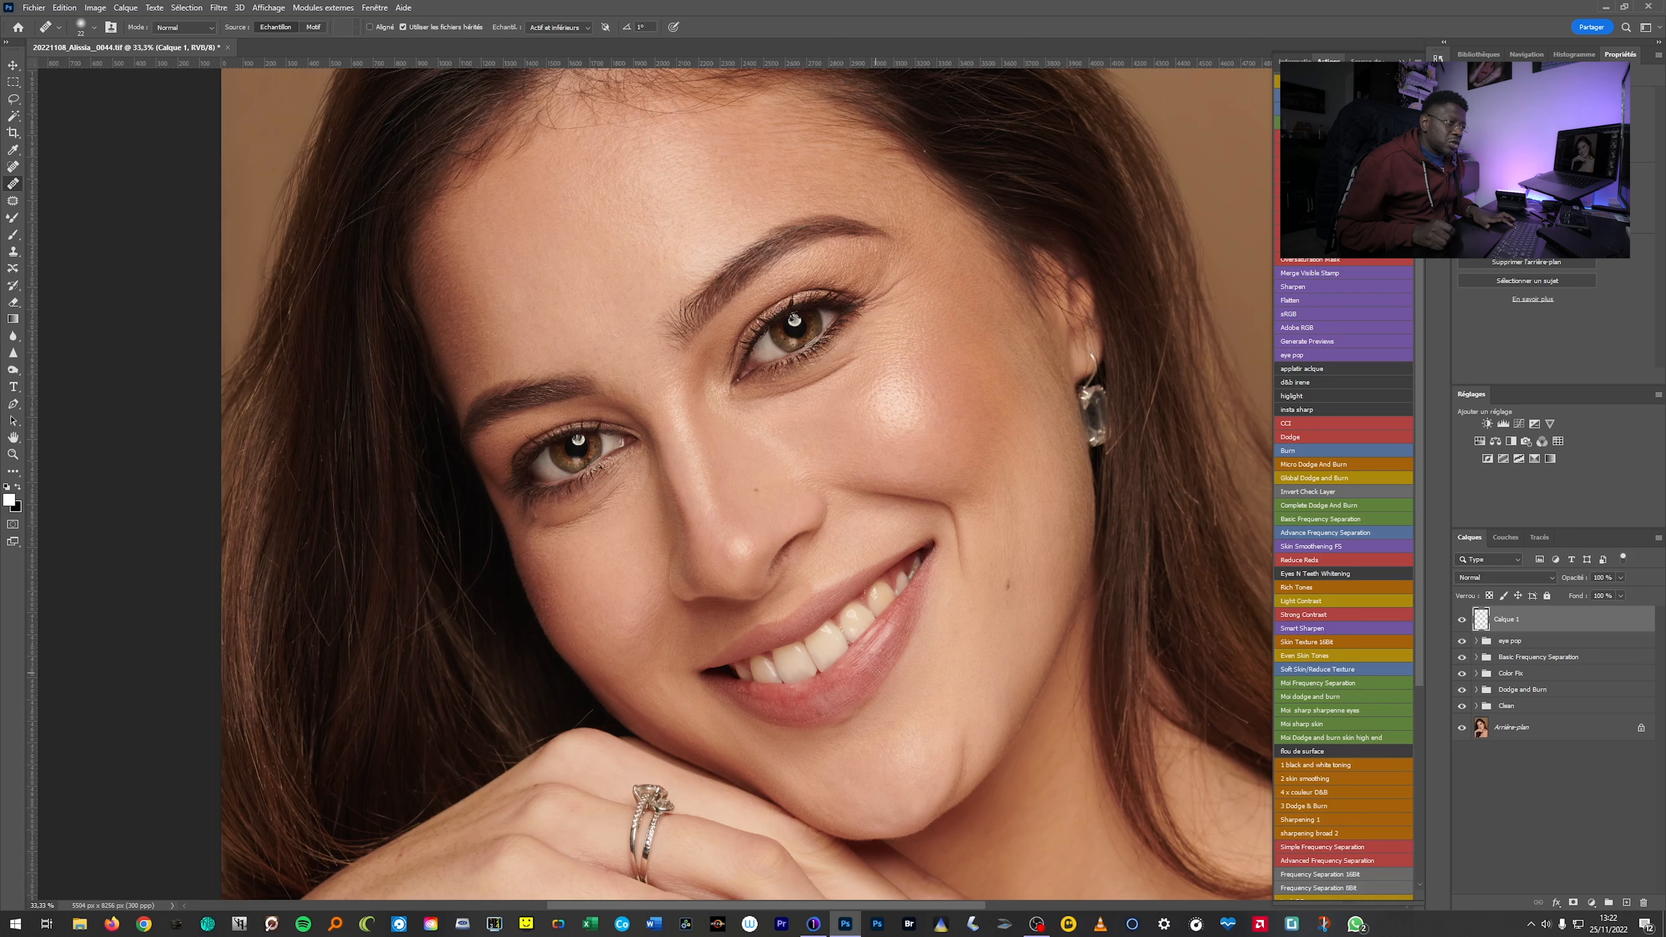
# Add another empty layer on top of the stack and set its blend mode to Couleur.
pyautogui.click(1626, 903)
pyautogui.click(1504, 576)
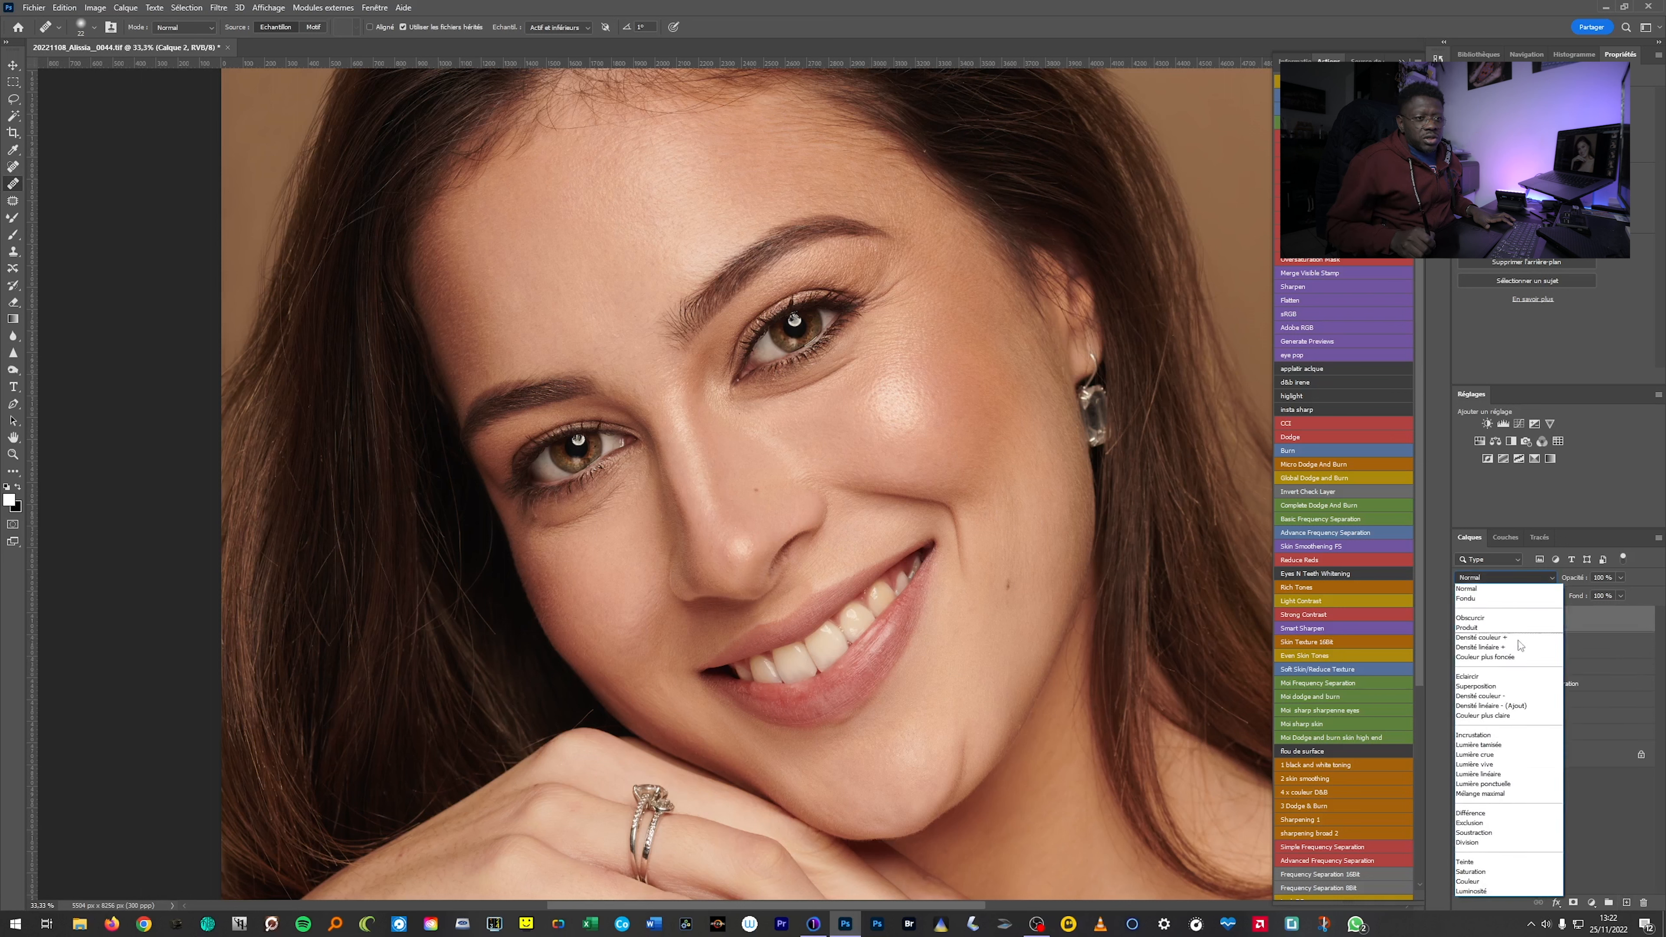
pyautogui.click(1504, 887)
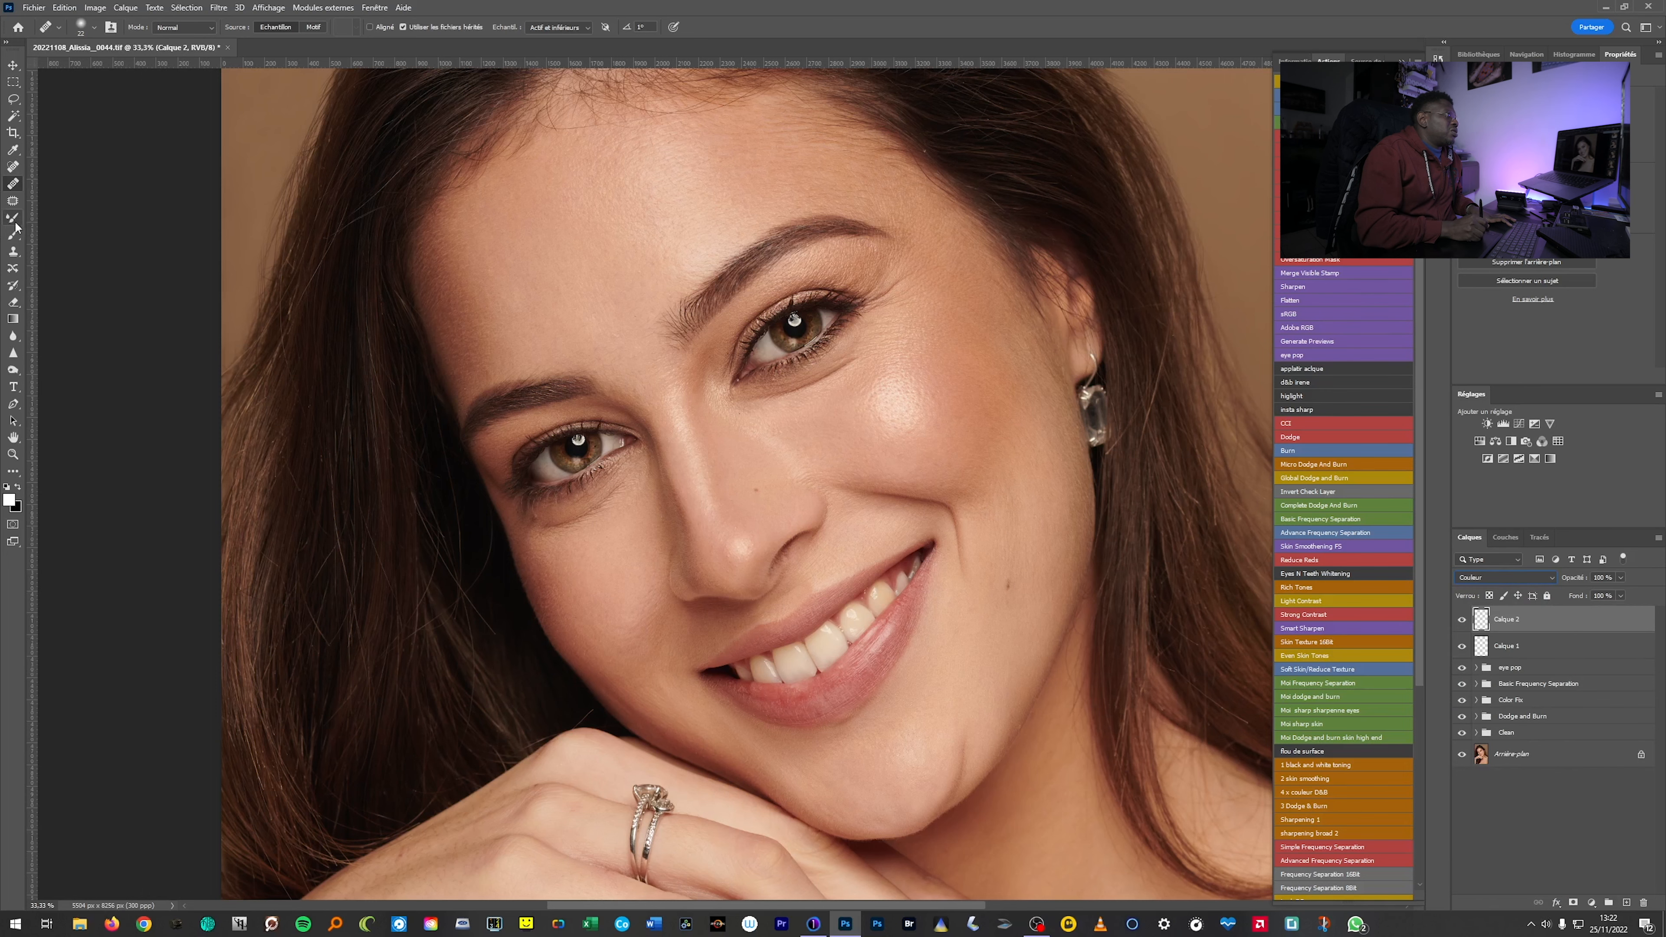
# Brush pure white over the teeth on the Couleur layer at 1% flow to neutralize their yellow tint.
pyautogui.click(13, 235)
pyautogui.hotkey('ctrl', '+')
pyautogui.hotkey('ctrl', '+')
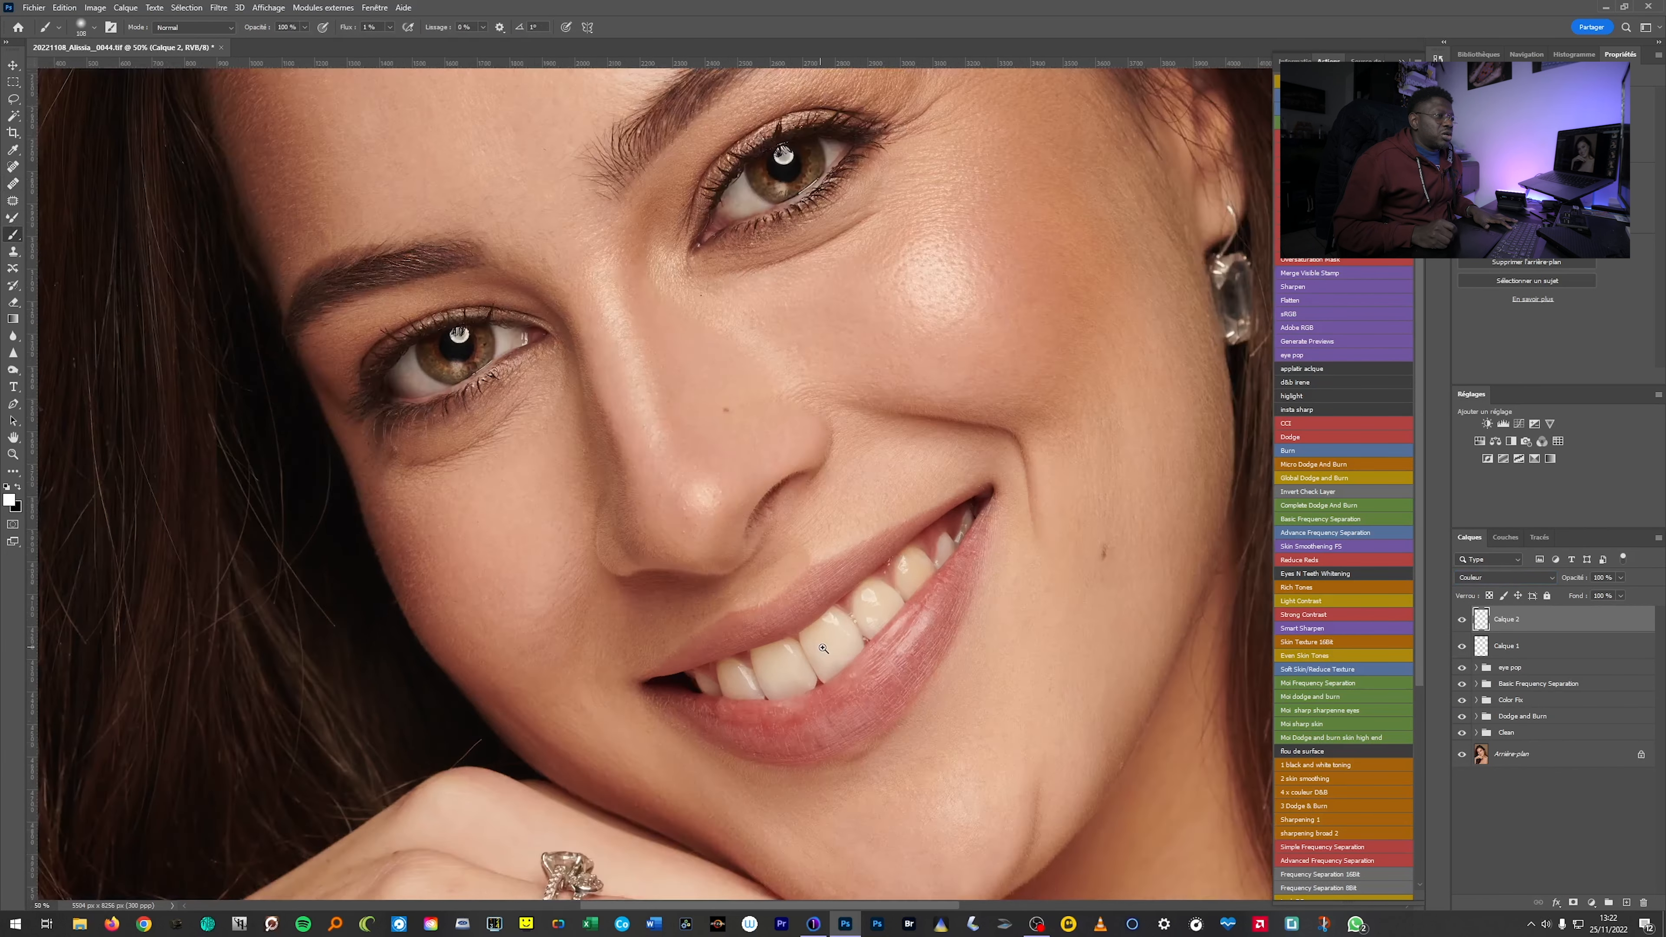
pyautogui.moveTo(775, 685); pyautogui.dragTo(804, 684)
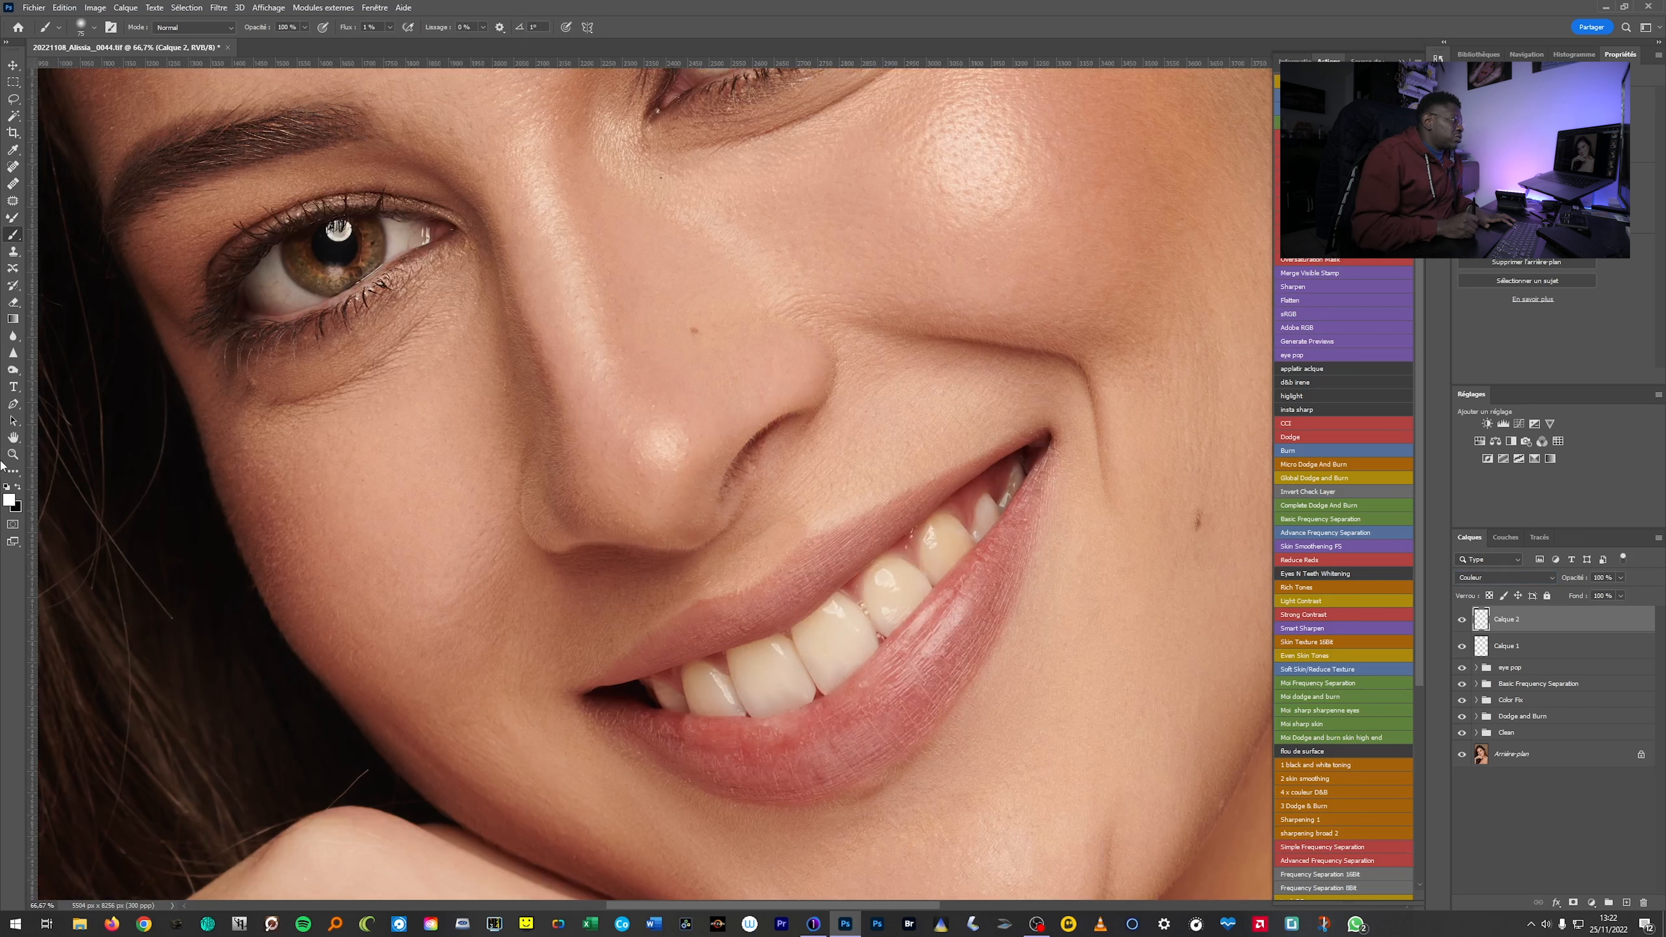
pyautogui.click(10, 502)
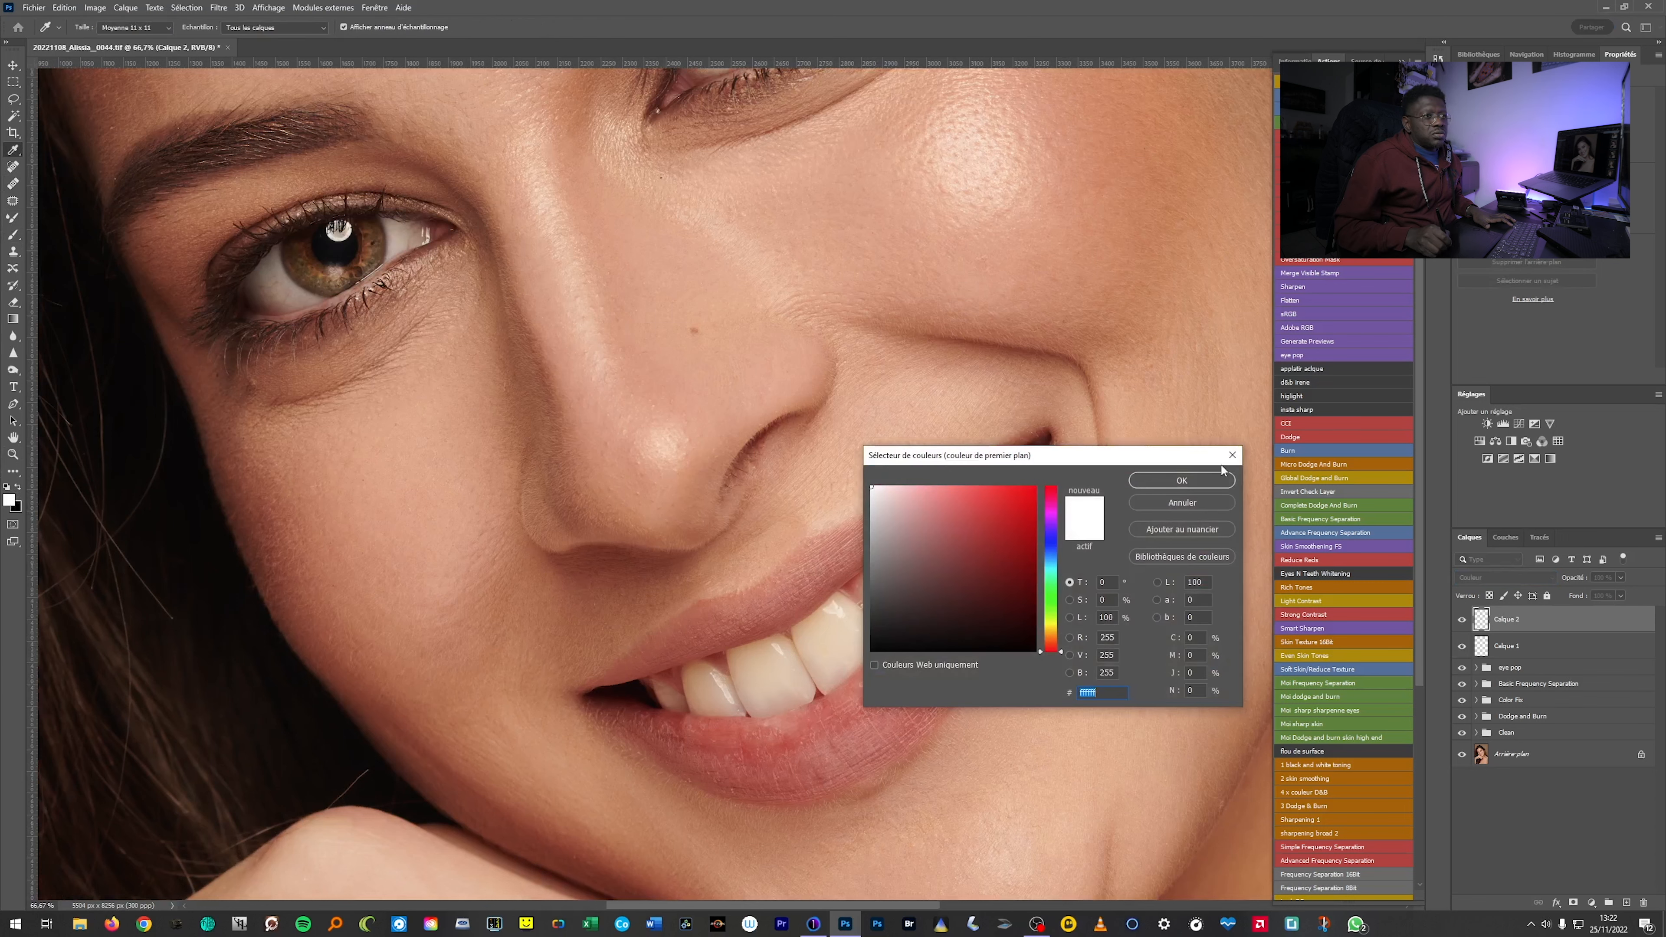
pyautogui.click(1211, 480)
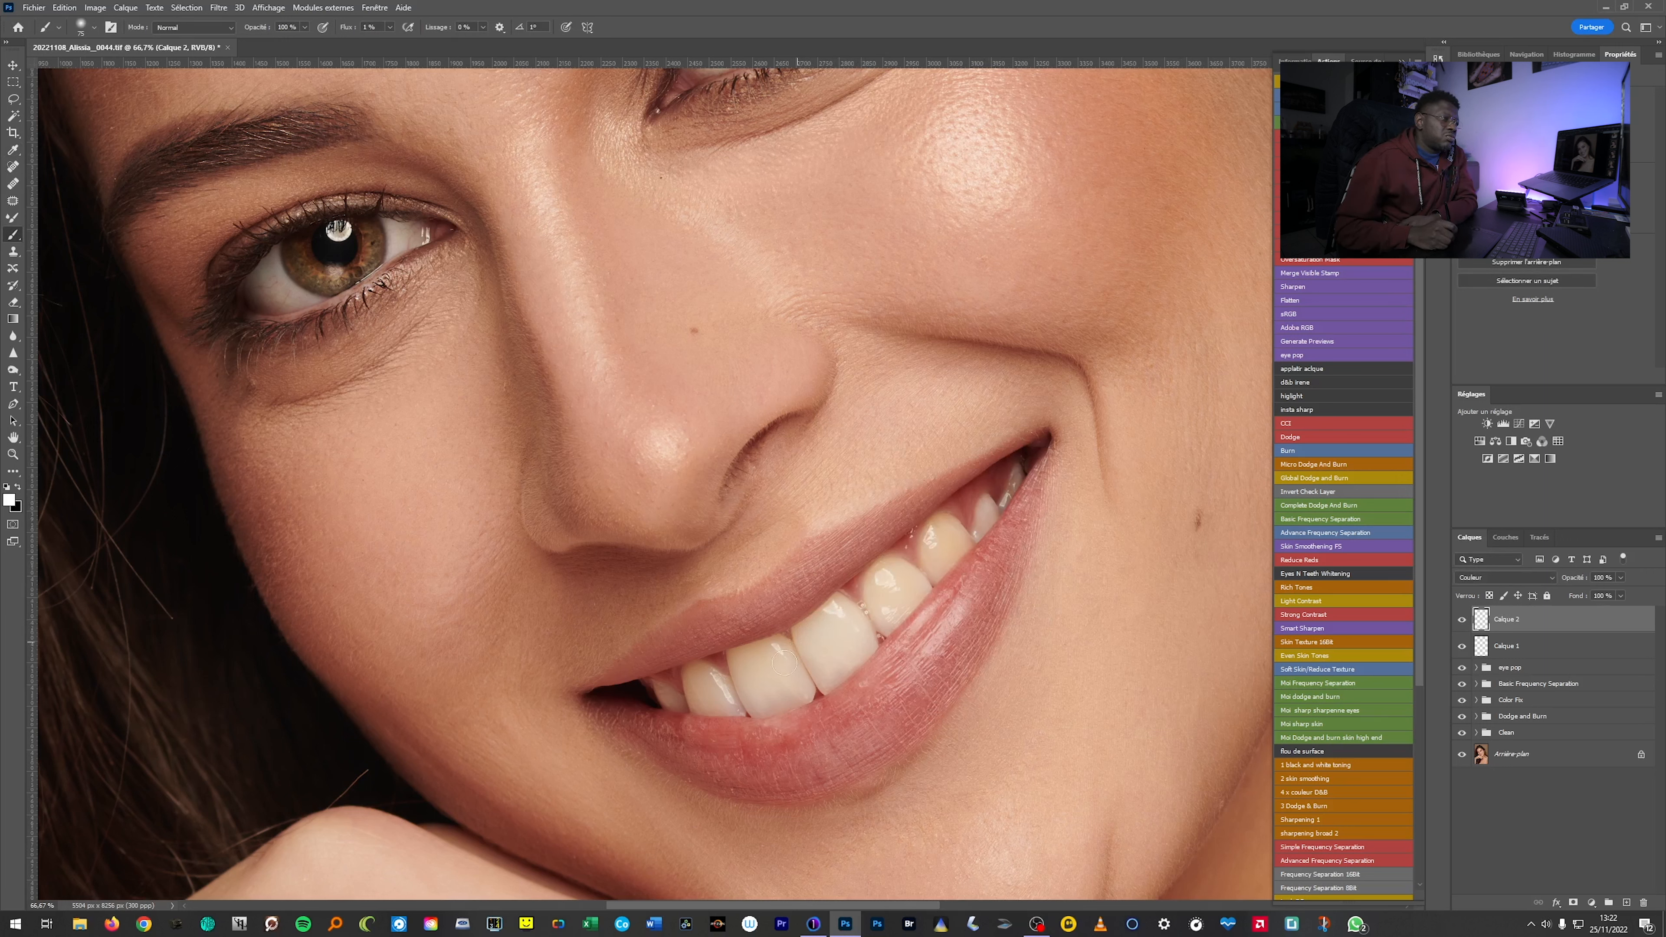
pyautogui.moveTo(772, 671); pyautogui.dragTo(788, 671)
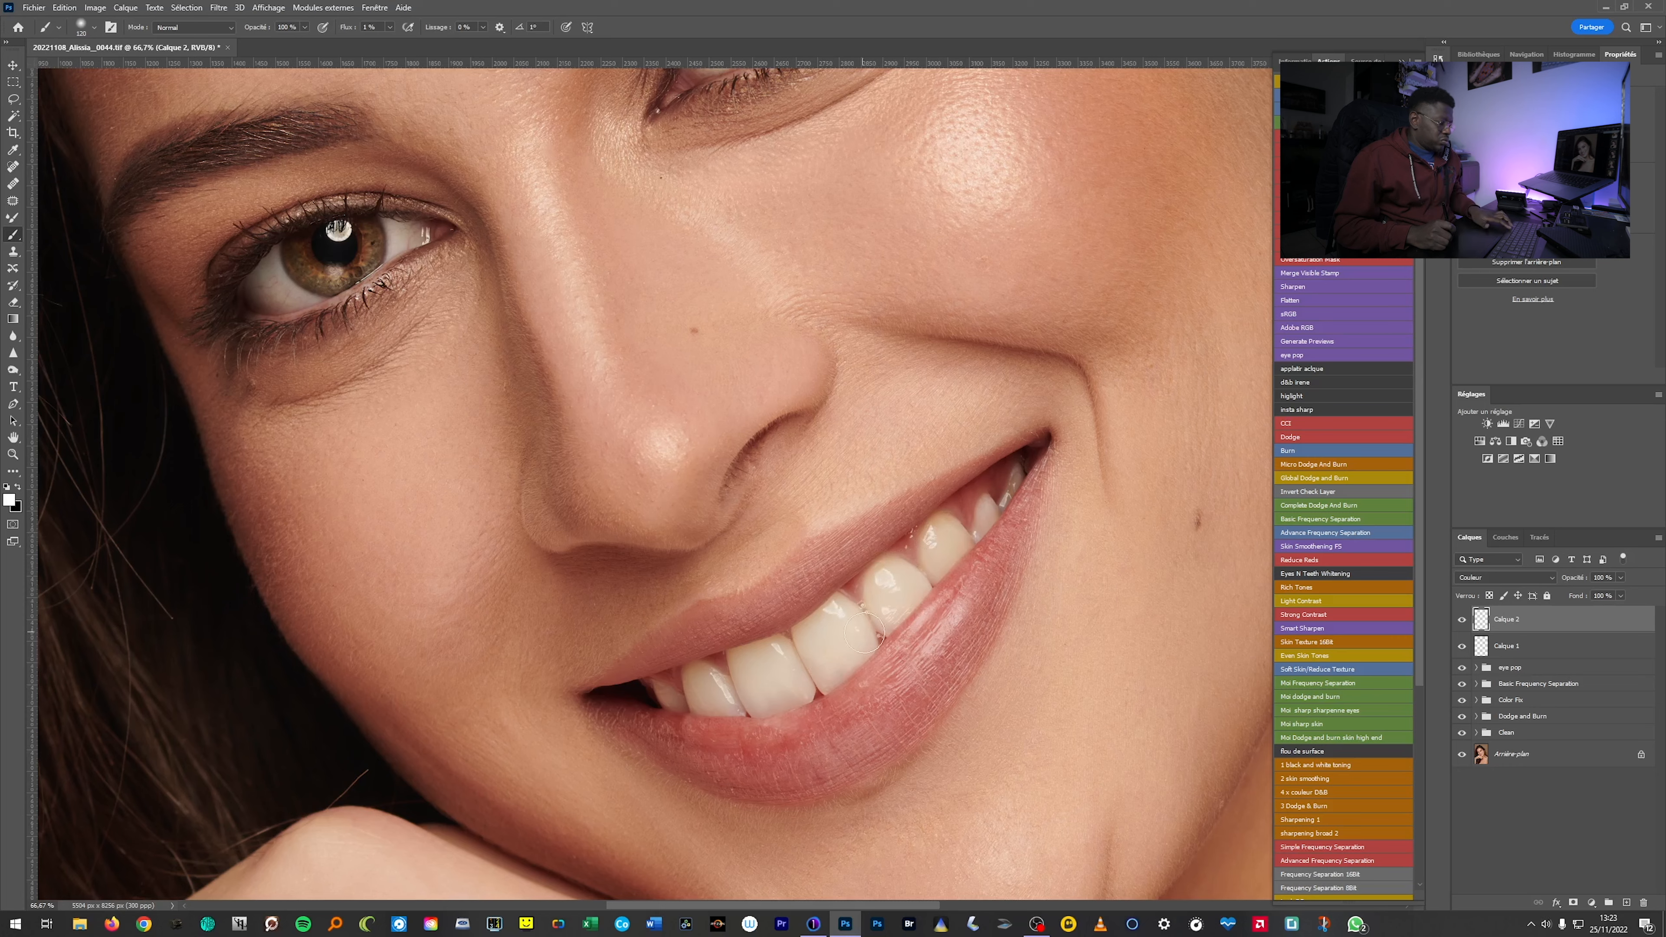
# Compare the smile with and without the teeth-whitening layer, and lower that layer's opacity to 62%.
pyautogui.scroll(-4, 864, 634)
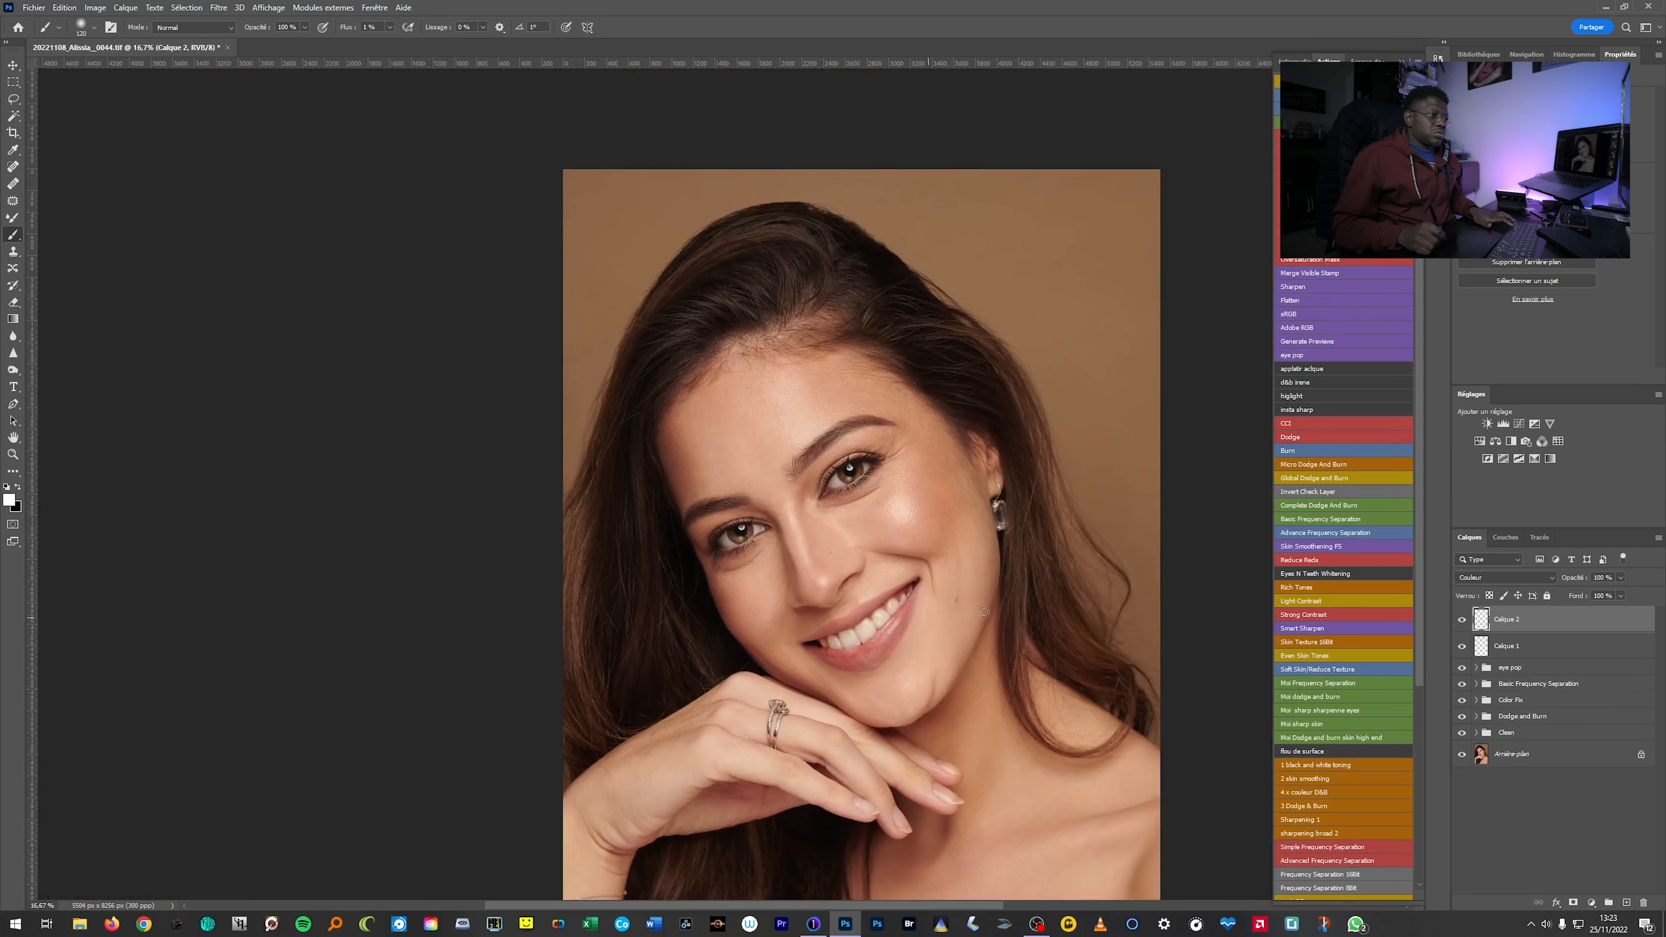
pyautogui.click(1461, 621)
pyautogui.click(1462, 621)
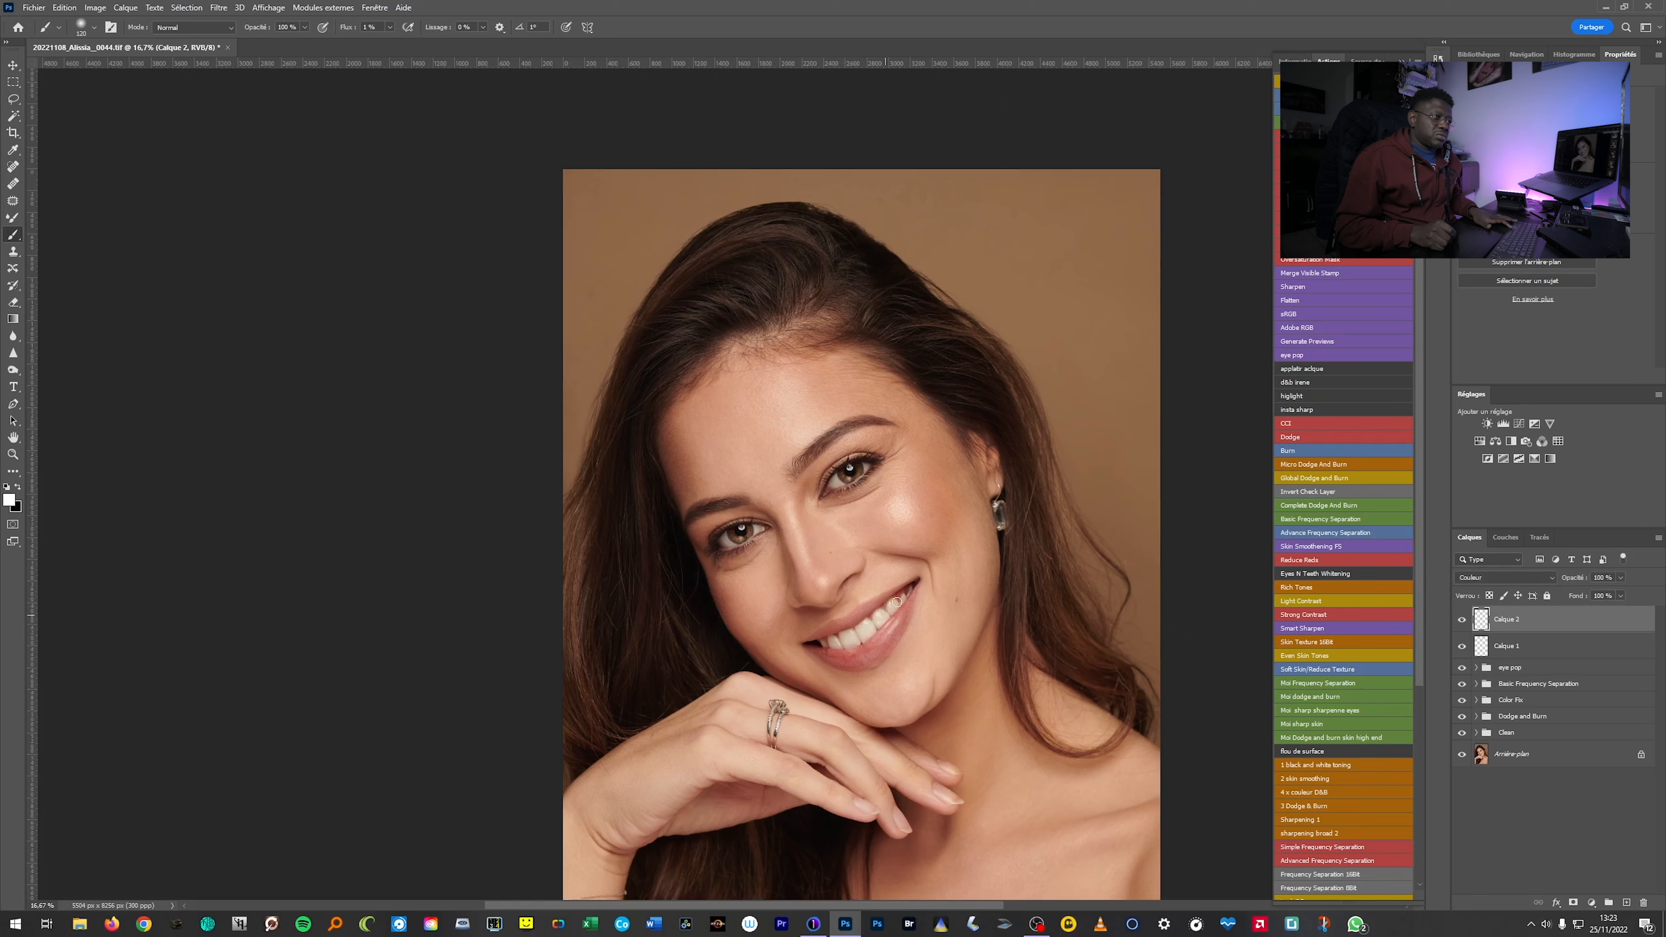
pyautogui.scroll(-3, 1010, 597)
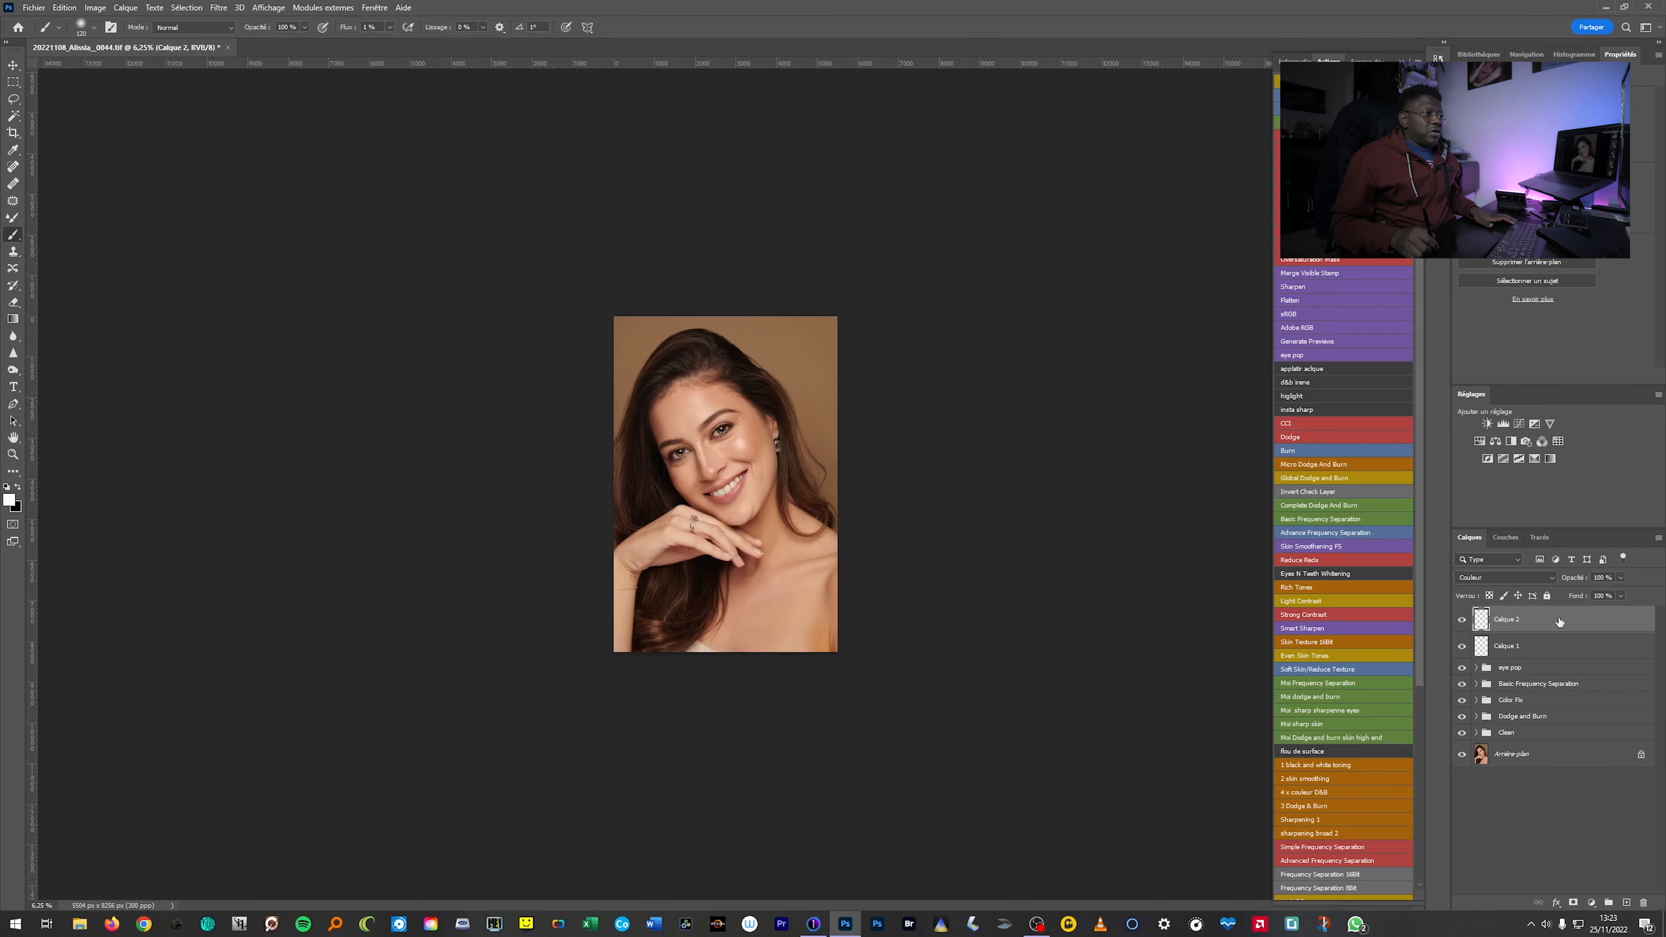
pyautogui.click(1462, 621)
pyautogui.click(1462, 621)
pyautogui.click(1622, 580)
pyautogui.moveTo(1625, 593); pyautogui.dragTo(1608, 598)
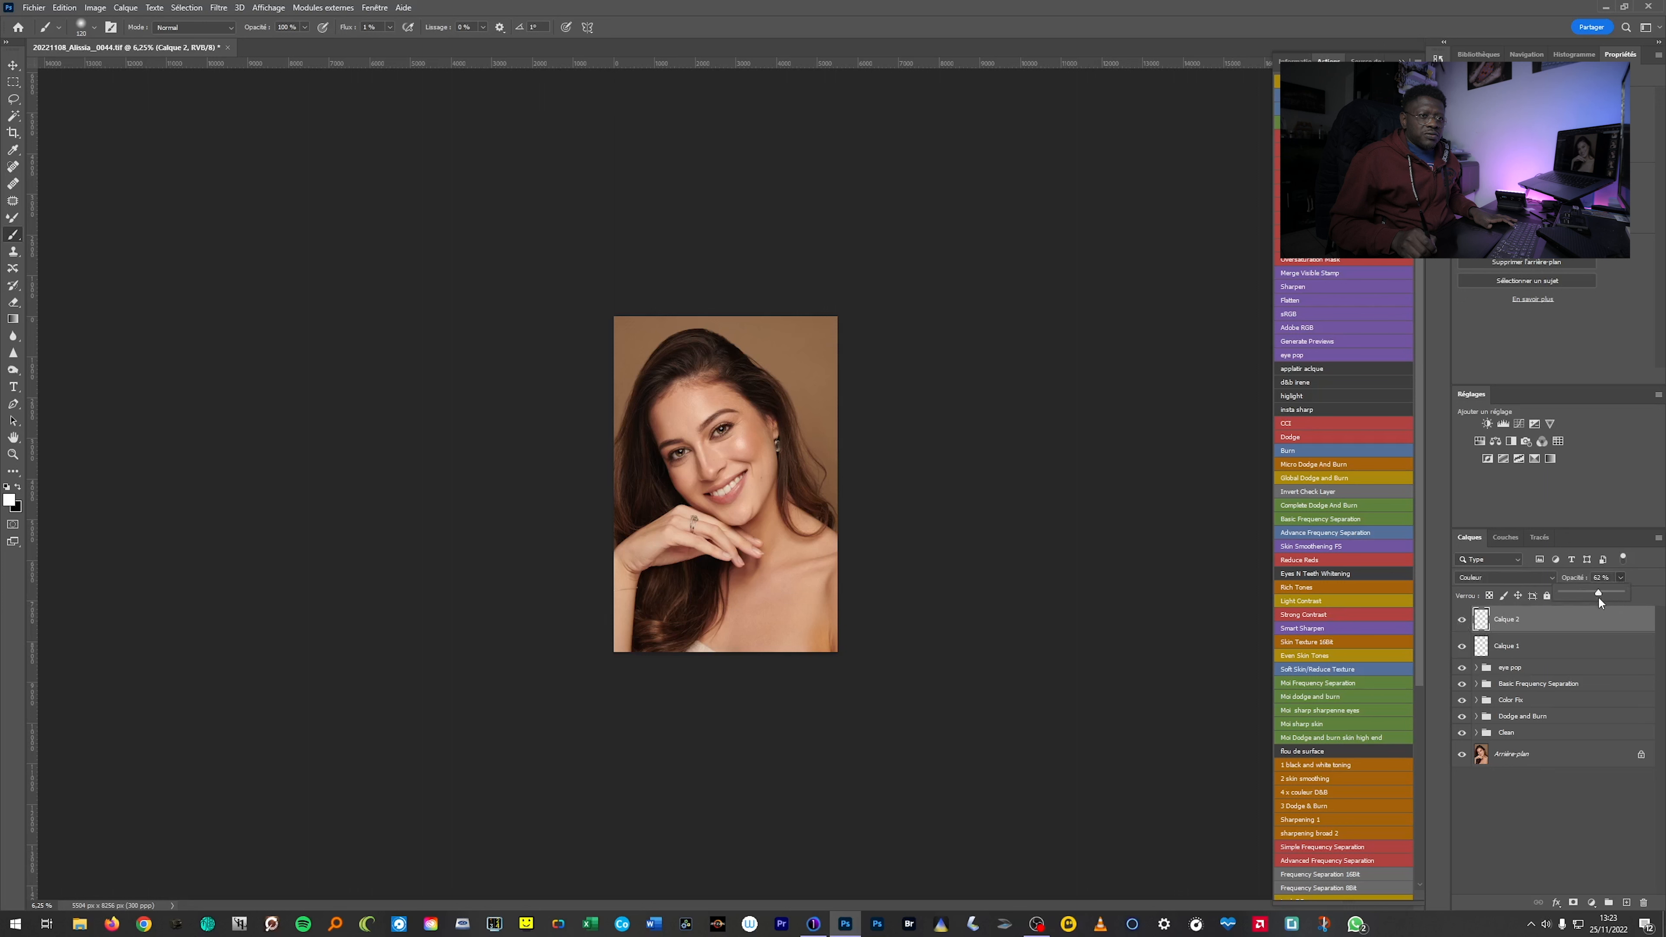
# Compare the portrait with and without all retouching layers, and stamp all visible layers into a new merged layer on top.
pyautogui.click(1533, 801)
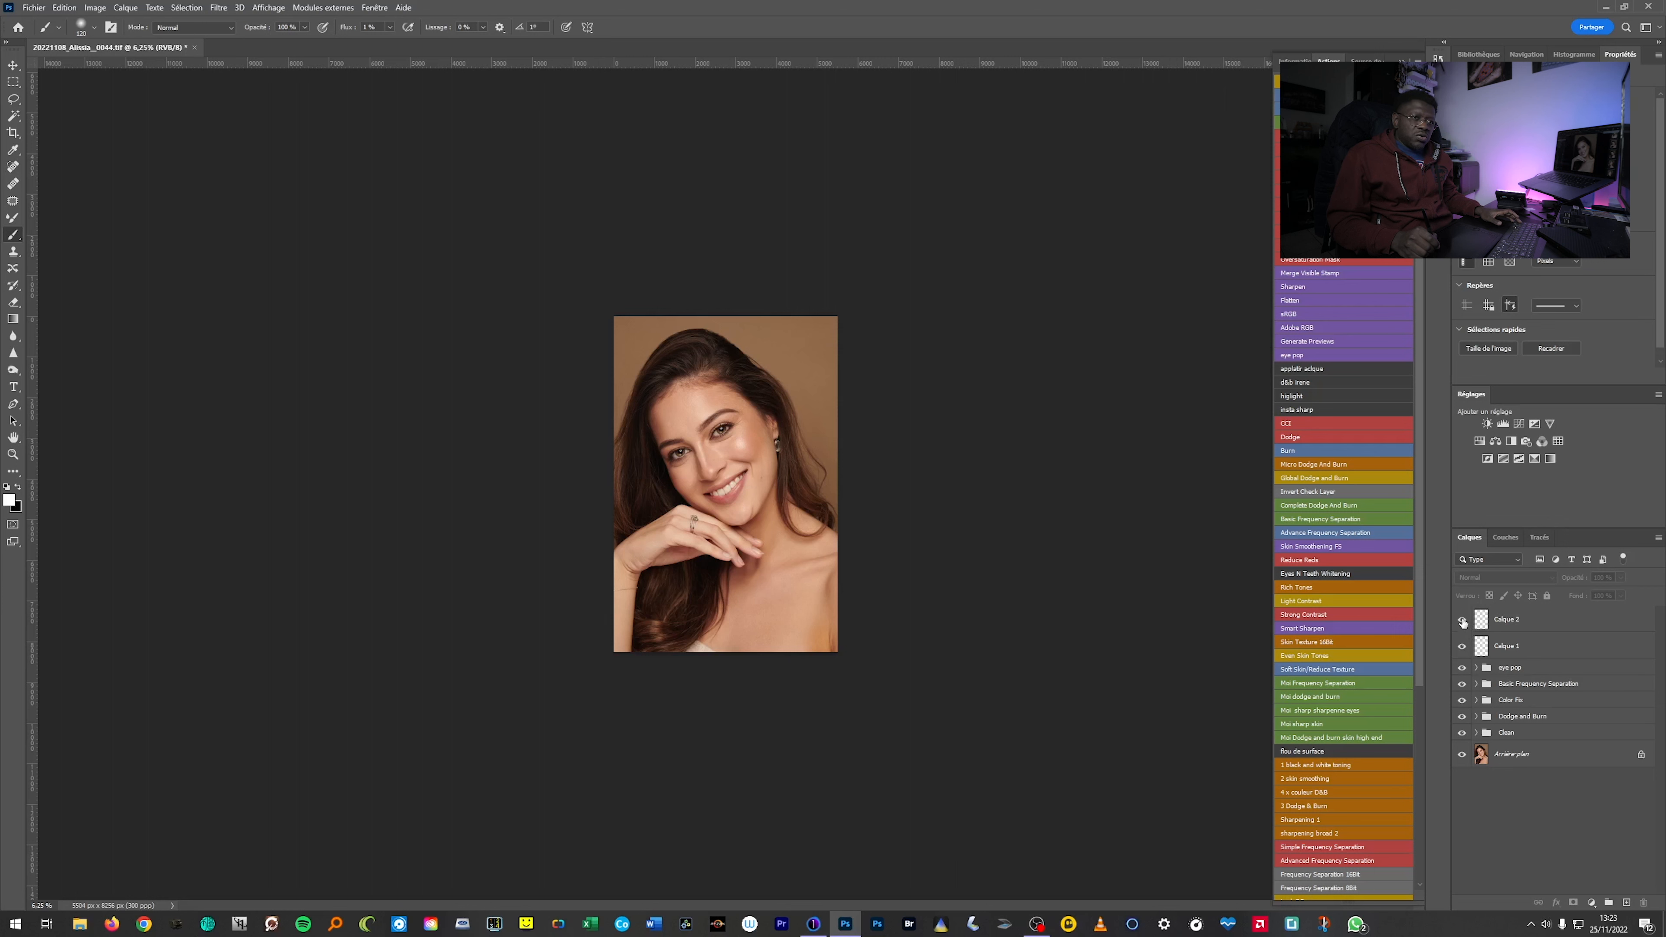
pyautogui.moveTo(1462, 627); pyautogui.dragTo(1460, 705)
pyautogui.click(1463, 620)
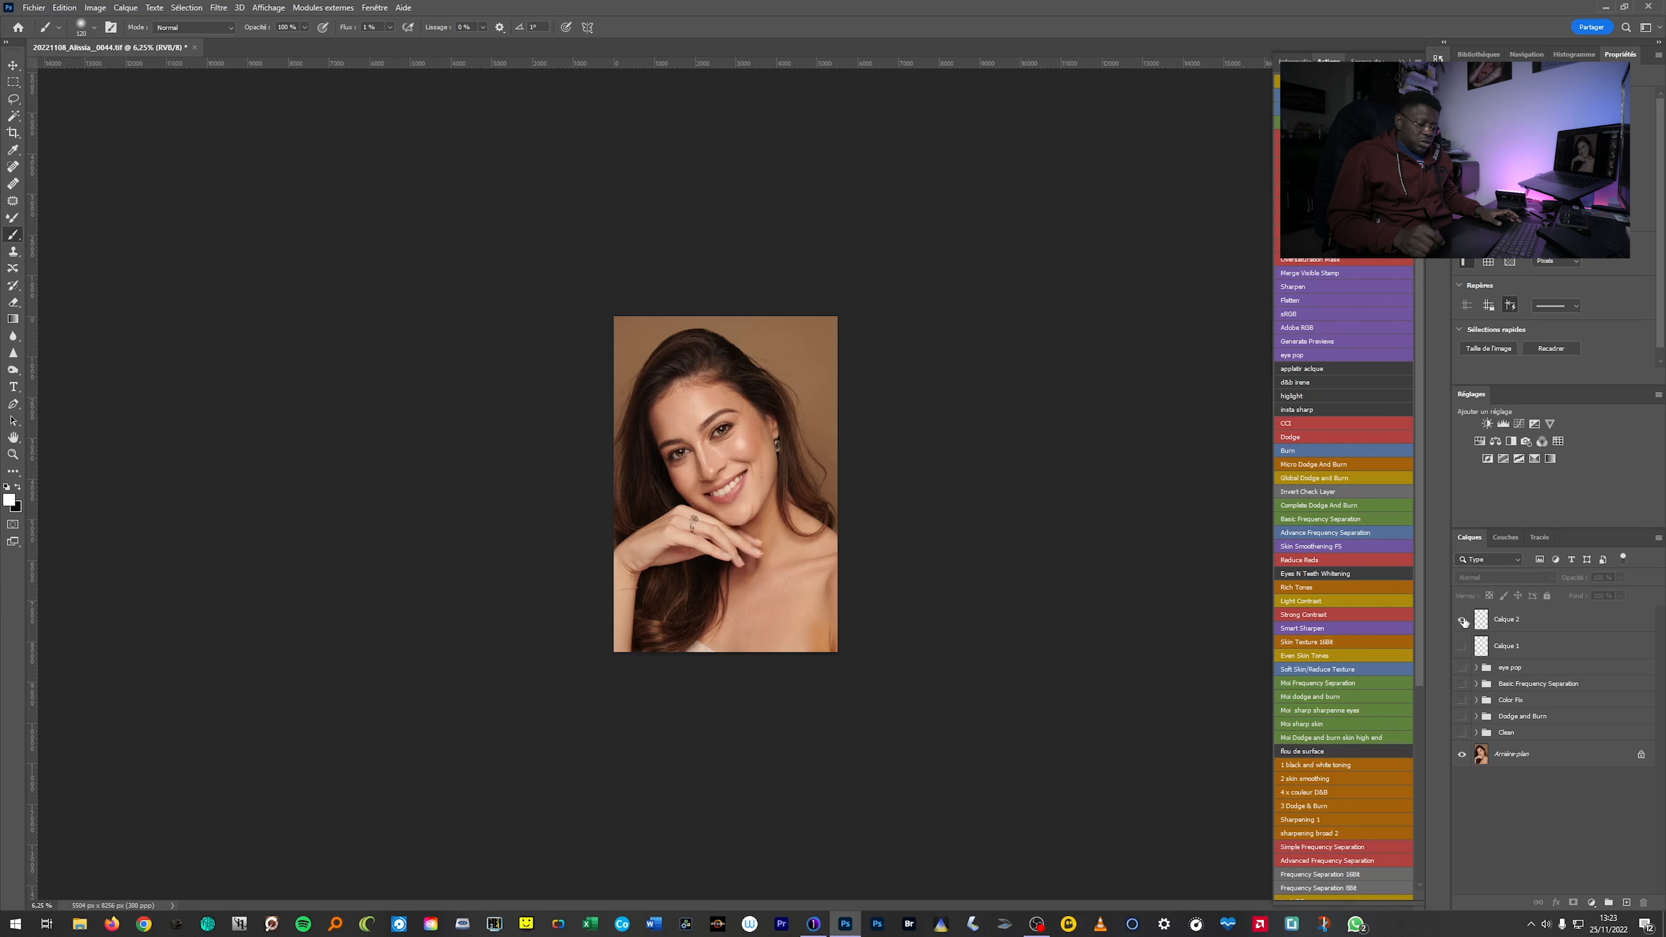
pyautogui.moveTo(1461, 683); pyautogui.dragTo(1462, 734)
pyautogui.click(1507, 621)
pyautogui.hotkey('ctrl', 'shift', 'alt', 'e')
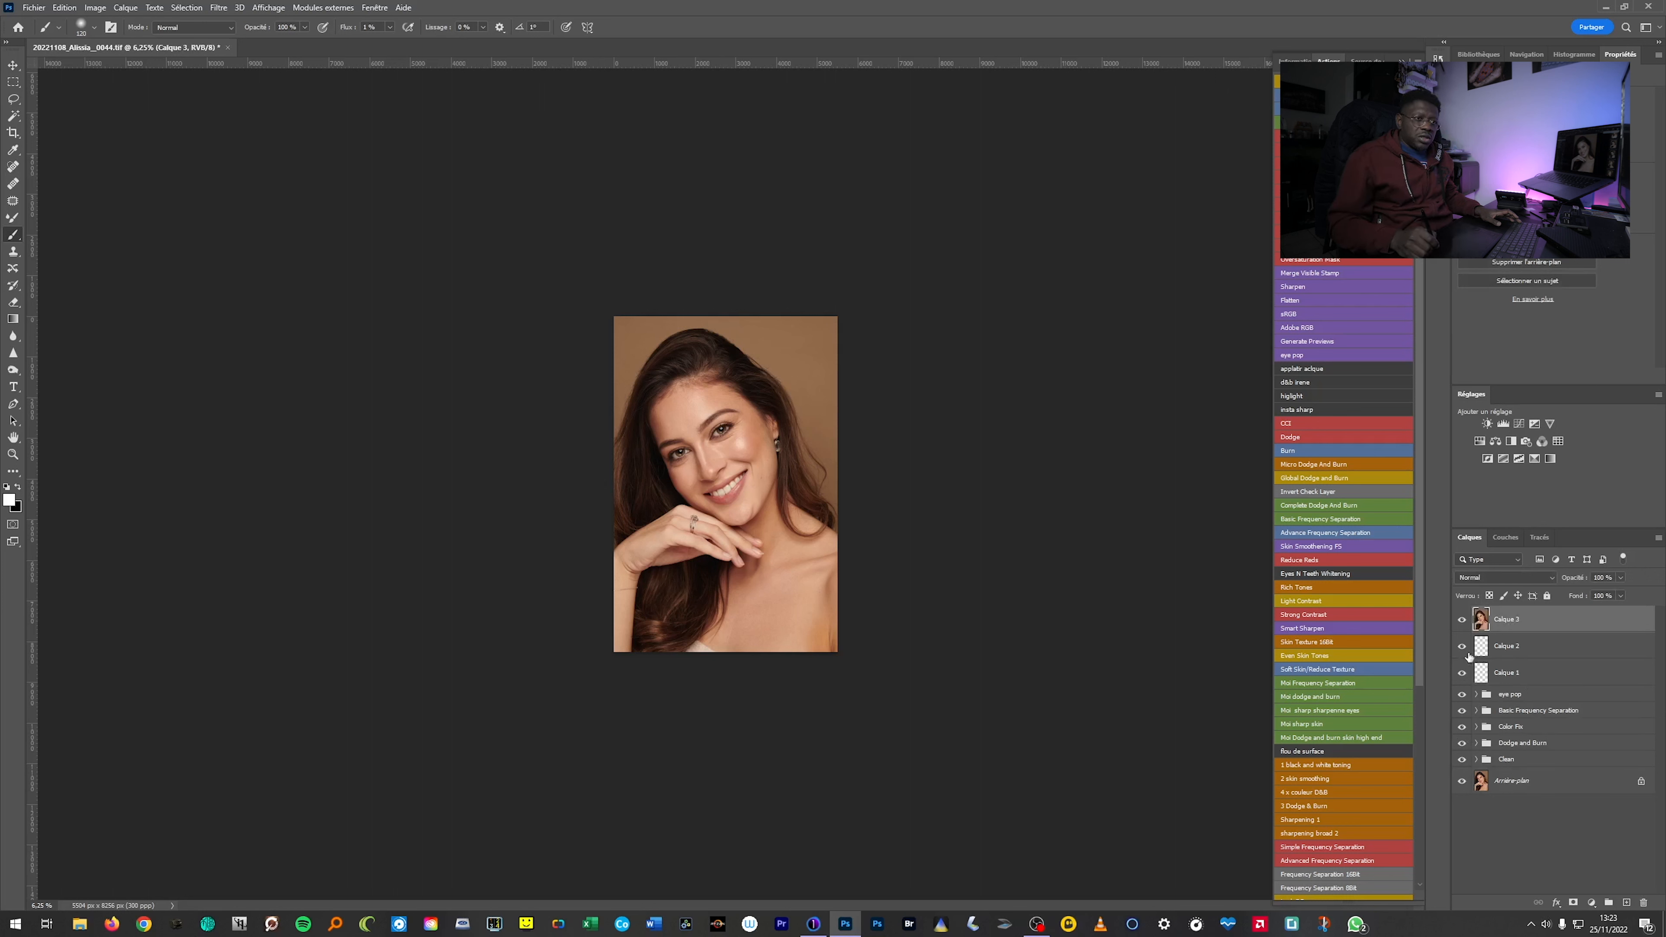
# Compare the merged retouched layer with the original background image across the full portrait, and restore the visibility of all layers.
pyautogui.click(1463, 760)
pyautogui.click(1463, 619)
pyautogui.keyDown('ctrl'); pyautogui.click(733, 582); pyautogui.keyUp('ctrl')
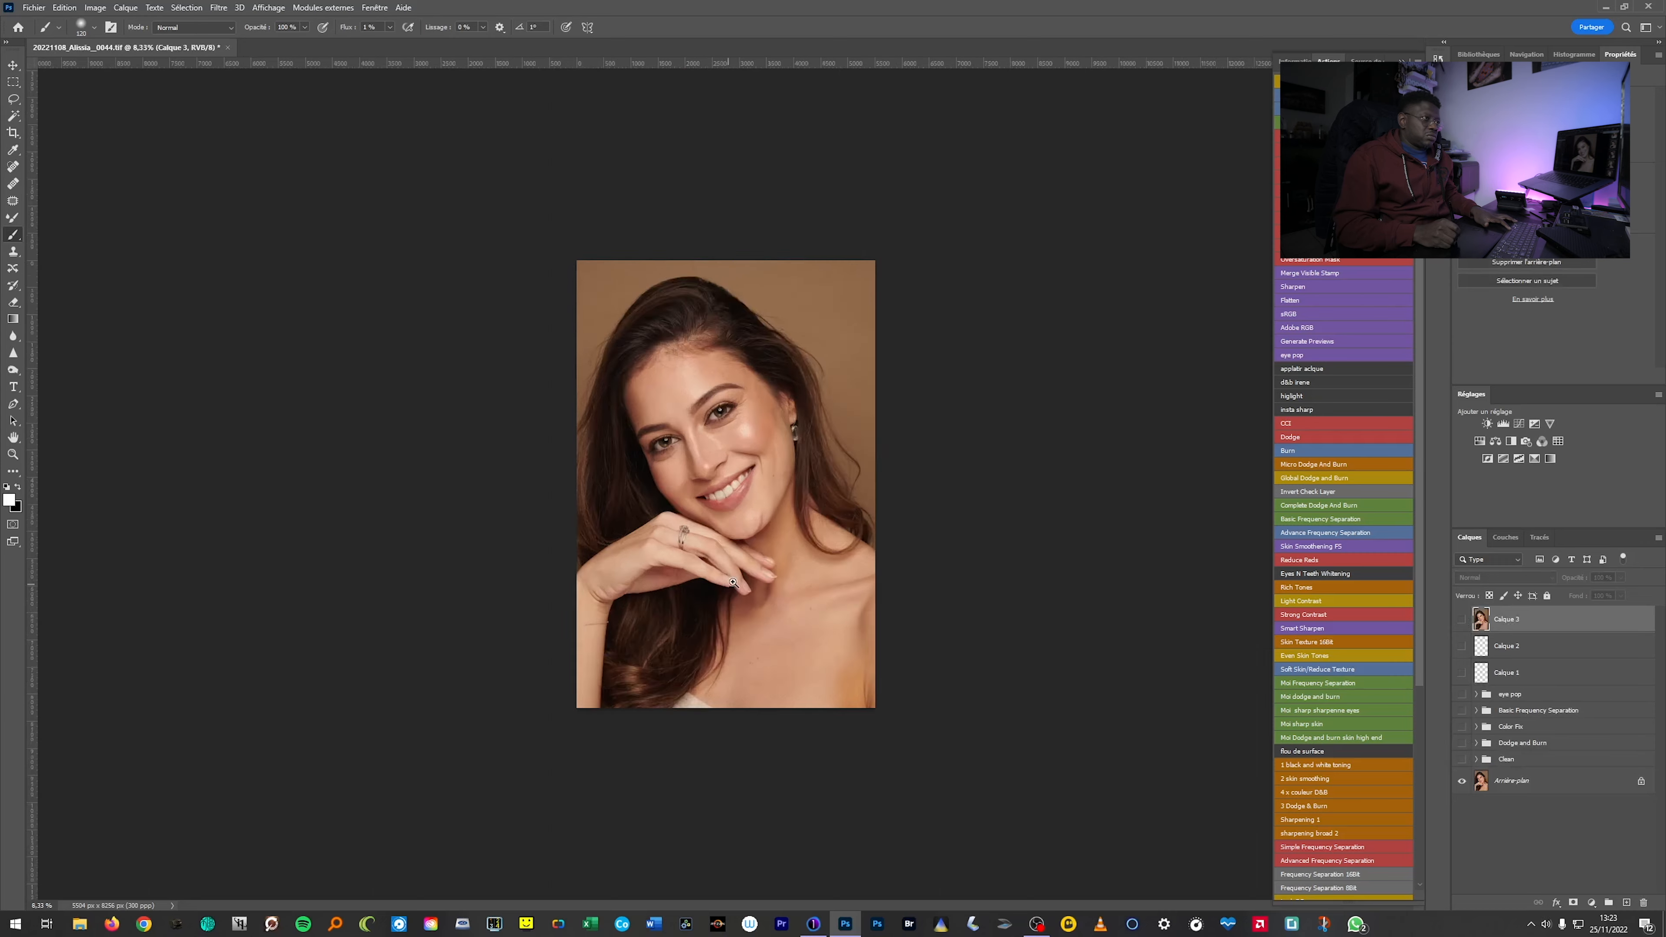
pyautogui.keyDown('ctrl'); pyautogui.click(732, 583); pyautogui.keyUp('ctrl')
pyautogui.keyDown('ctrl'); pyautogui.click(733, 582); pyautogui.keyUp('ctrl')
pyautogui.keyDown('alt'); pyautogui.click(861, 576); pyautogui.keyUp('alt')
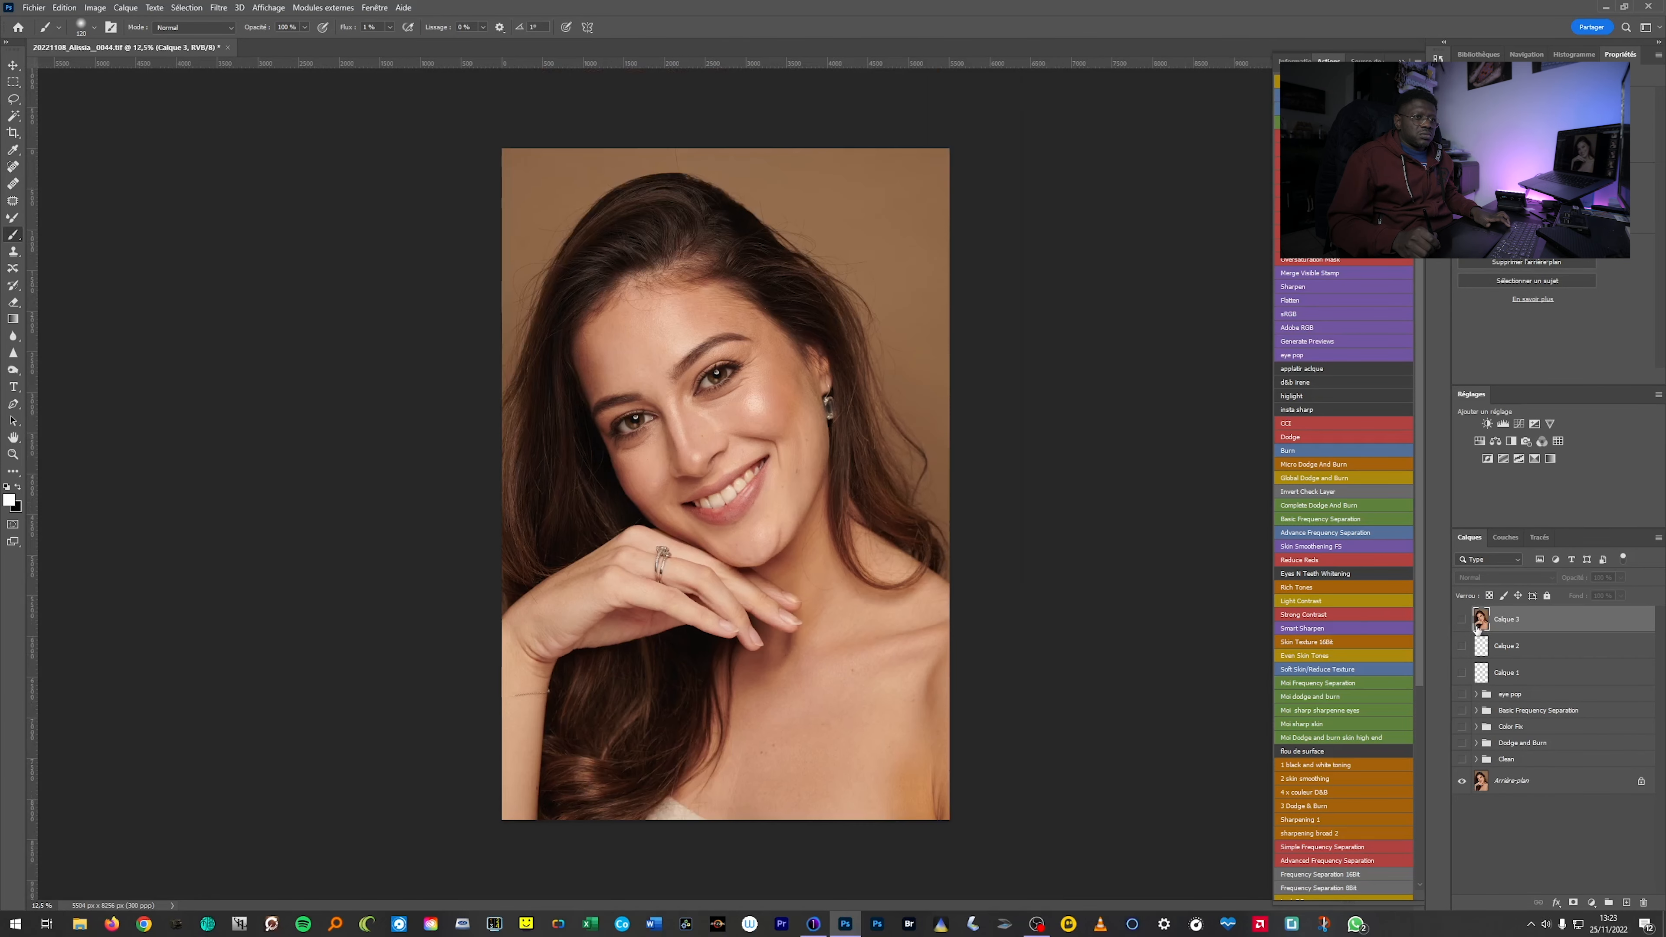
pyautogui.click(1462, 618)
pyautogui.click(1463, 619)
pyautogui.click(1463, 620)
pyautogui.click(1464, 621)
pyautogui.click(1462, 620)
pyautogui.moveTo(1463, 646); pyautogui.dragTo(1463, 762)
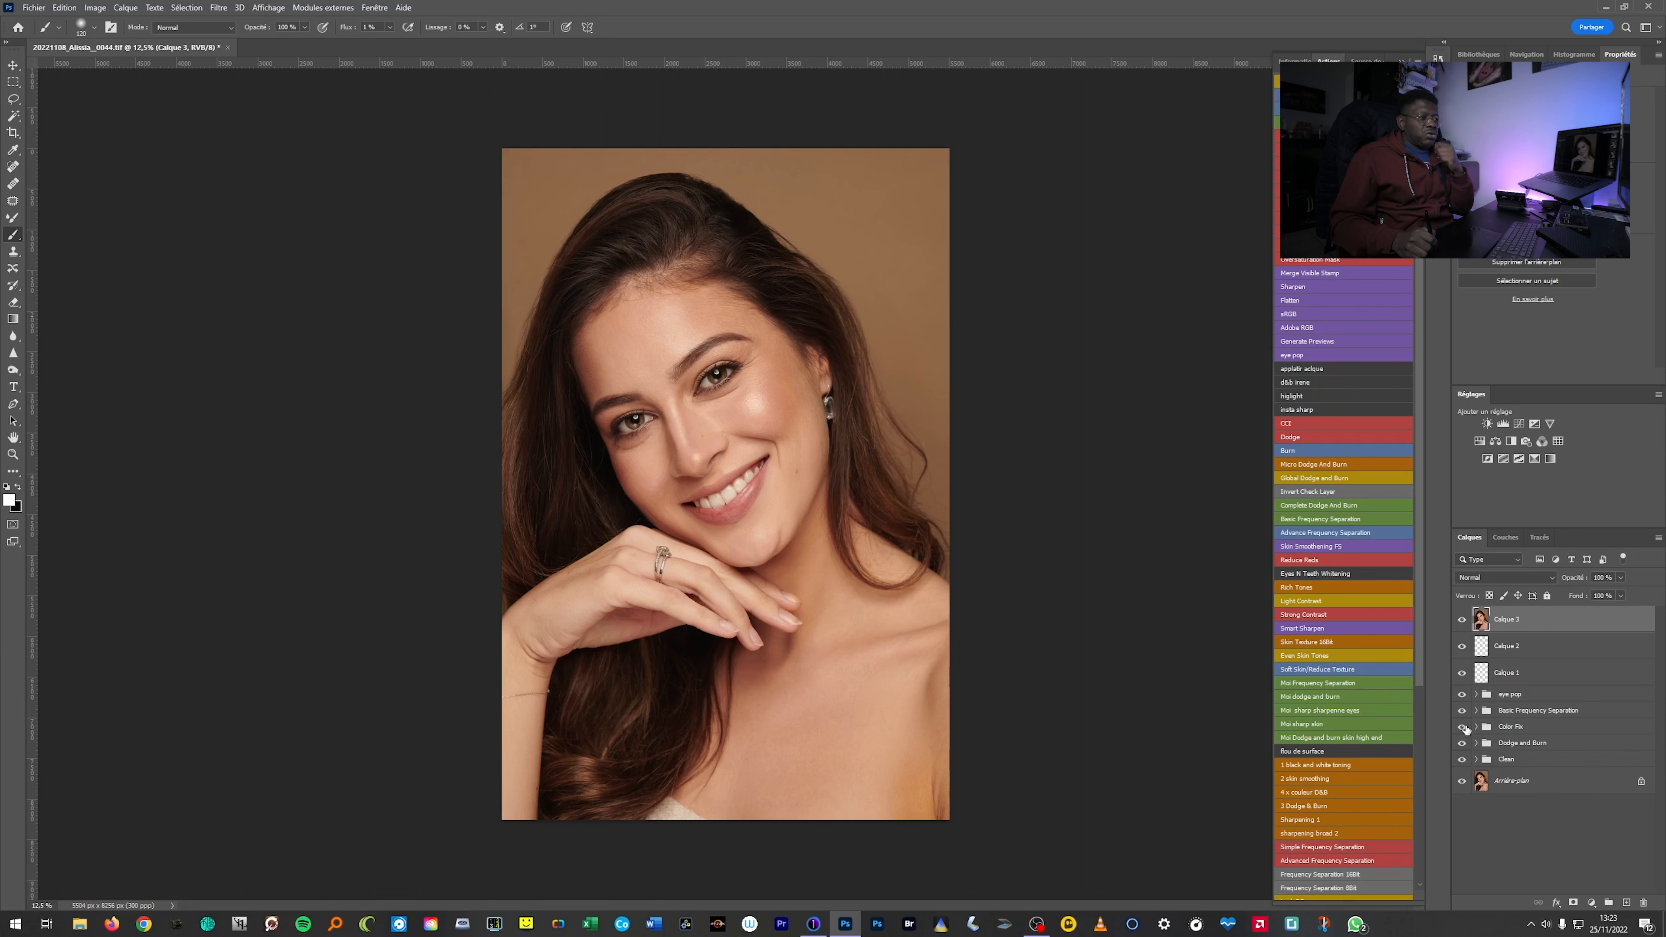
# Open the portrait ending in 0021 from Capture One's Output folder in Photoshop, and copy its Infinite Color group onto the 0044 portrait.
pyautogui.click(814, 924)
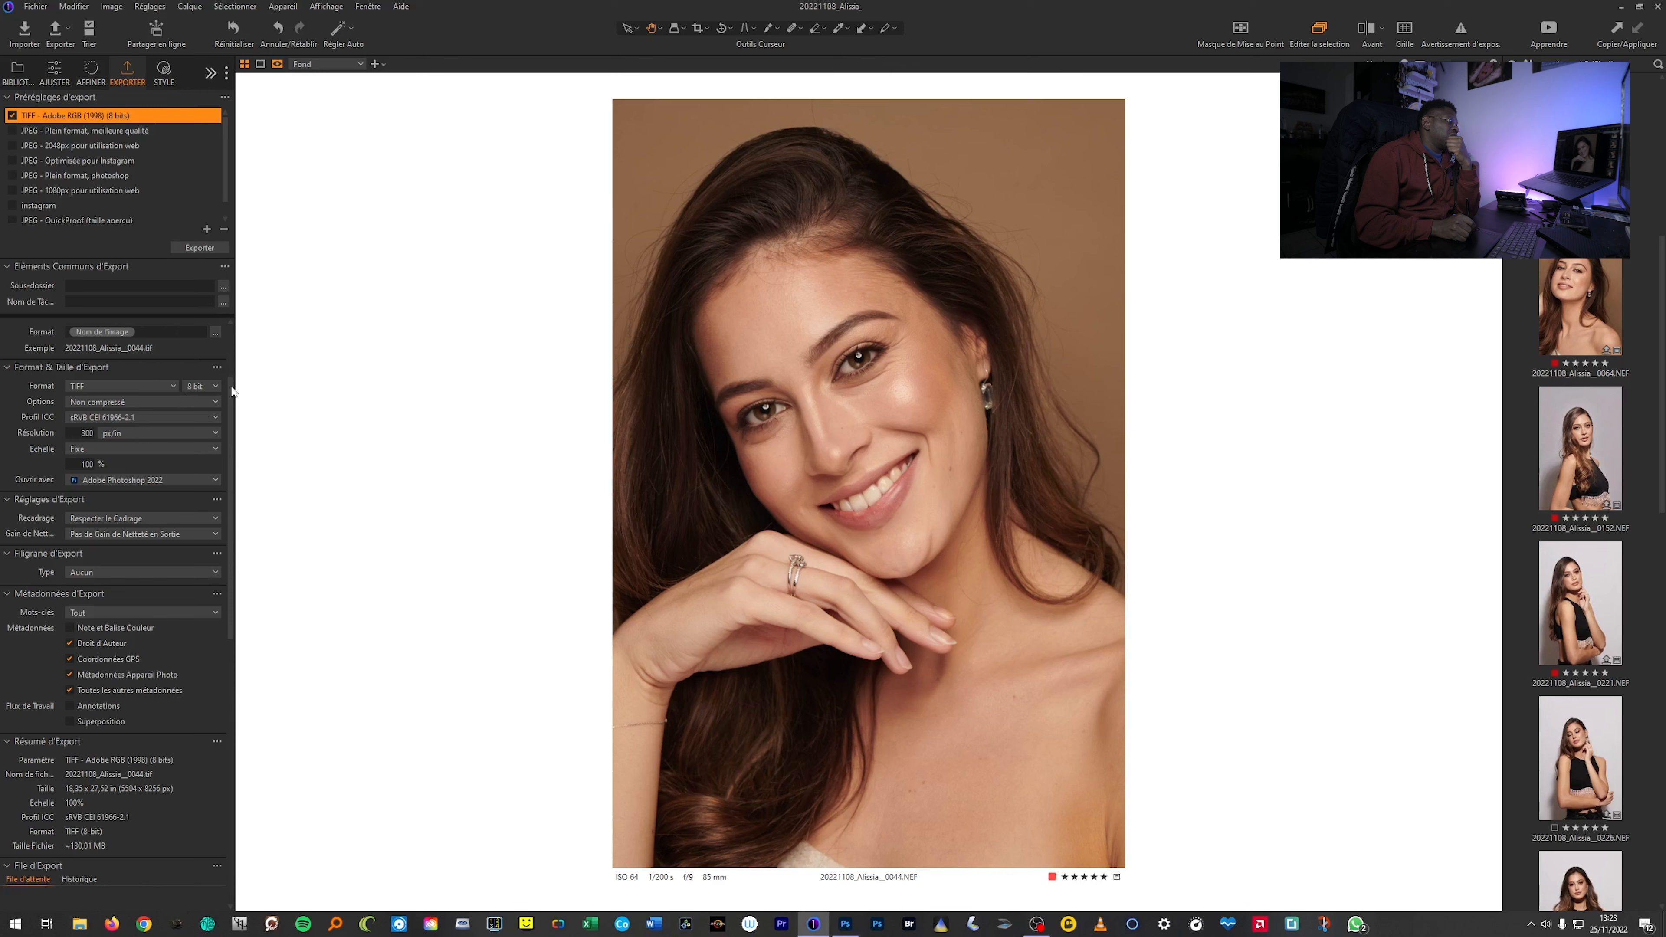
pyautogui.scroll(3, 232, 391)
pyautogui.click(215, 392)
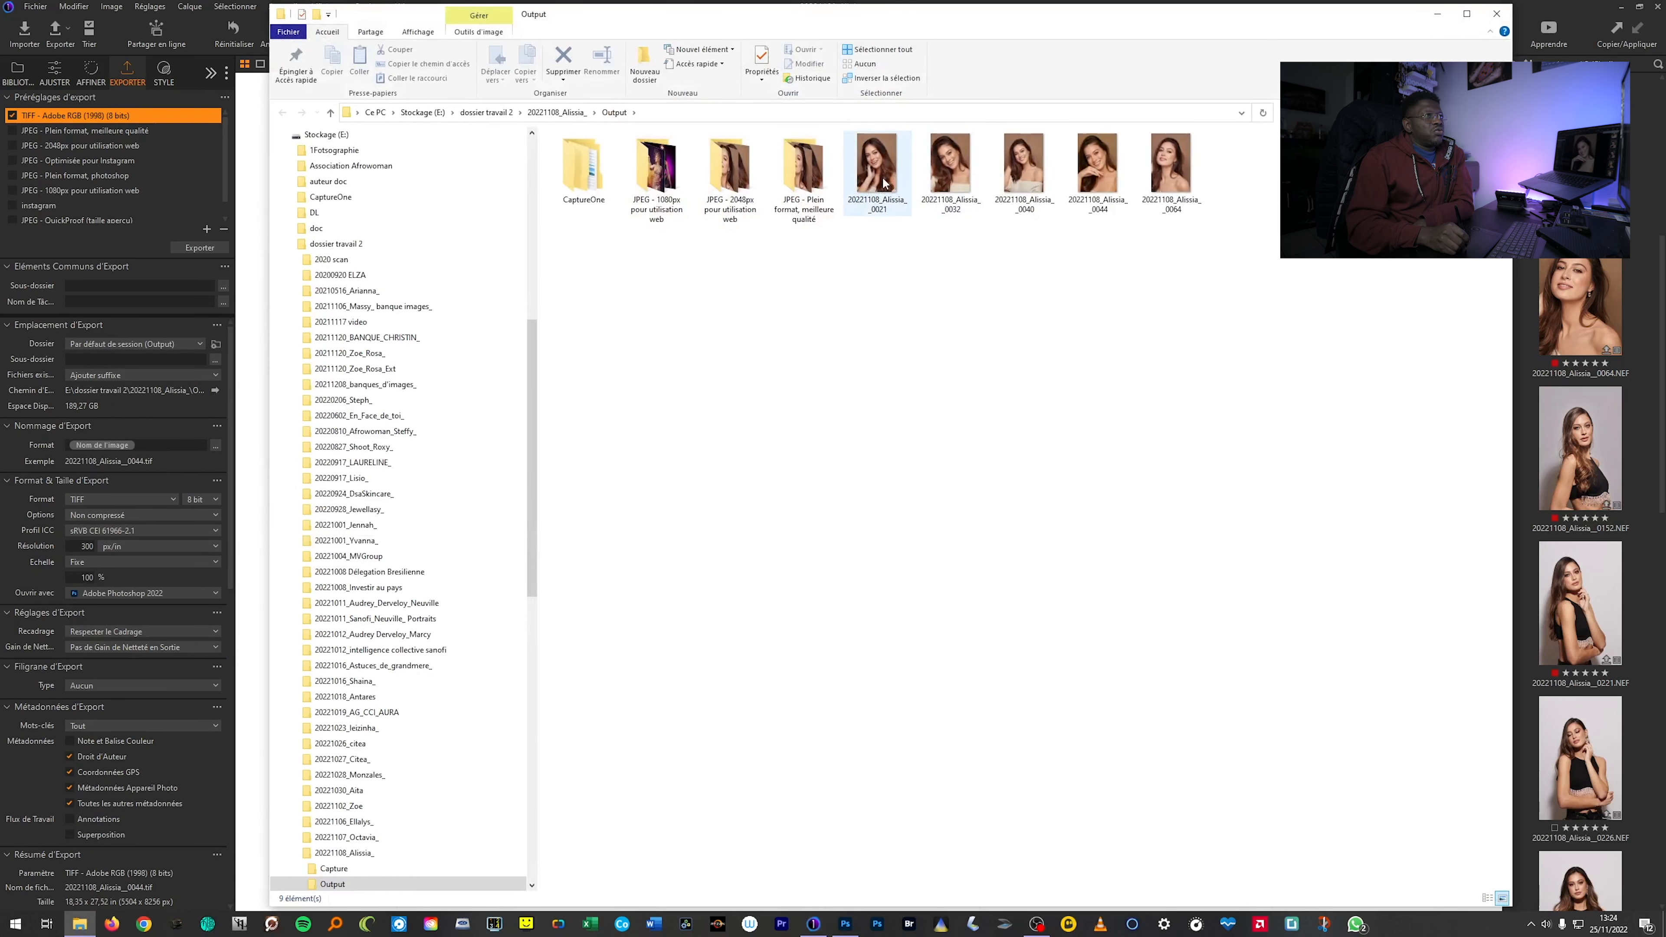
pyautogui.doubleClick(875, 174)
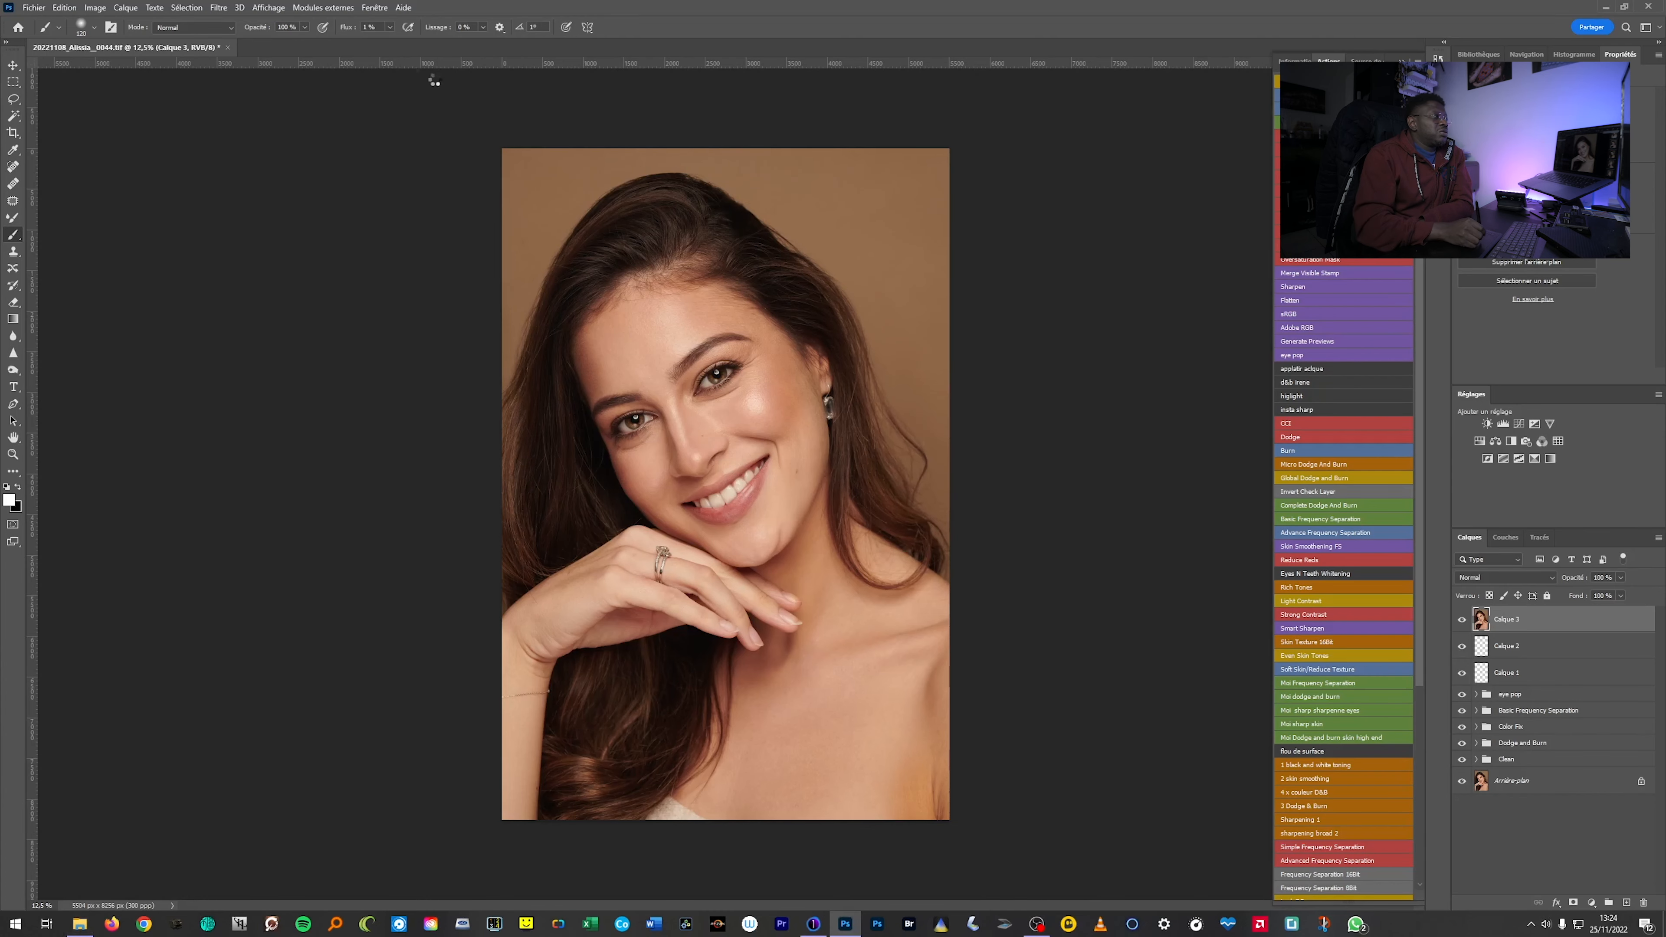
pyautogui.moveTo(1545, 621); pyautogui.dragTo(740, 441)
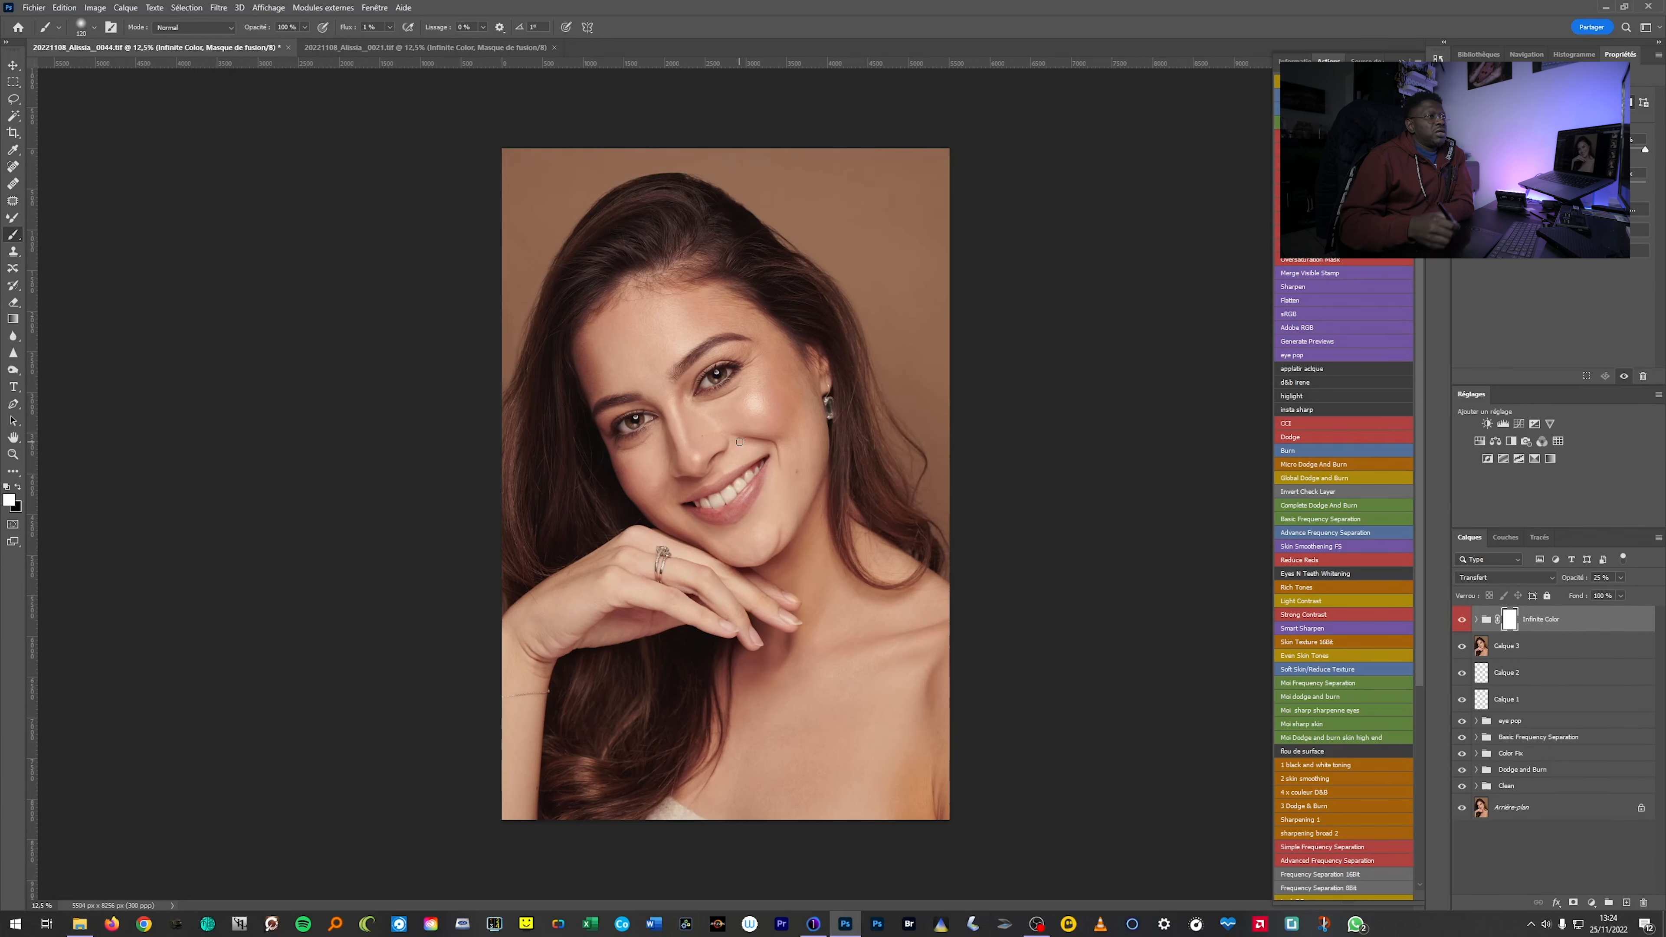
# Examine the Color Lookup, Gradient Map, Selective Color, Color Balance and Curves adjustments inside the Infinite Color group.
pyautogui.click(1477, 618)
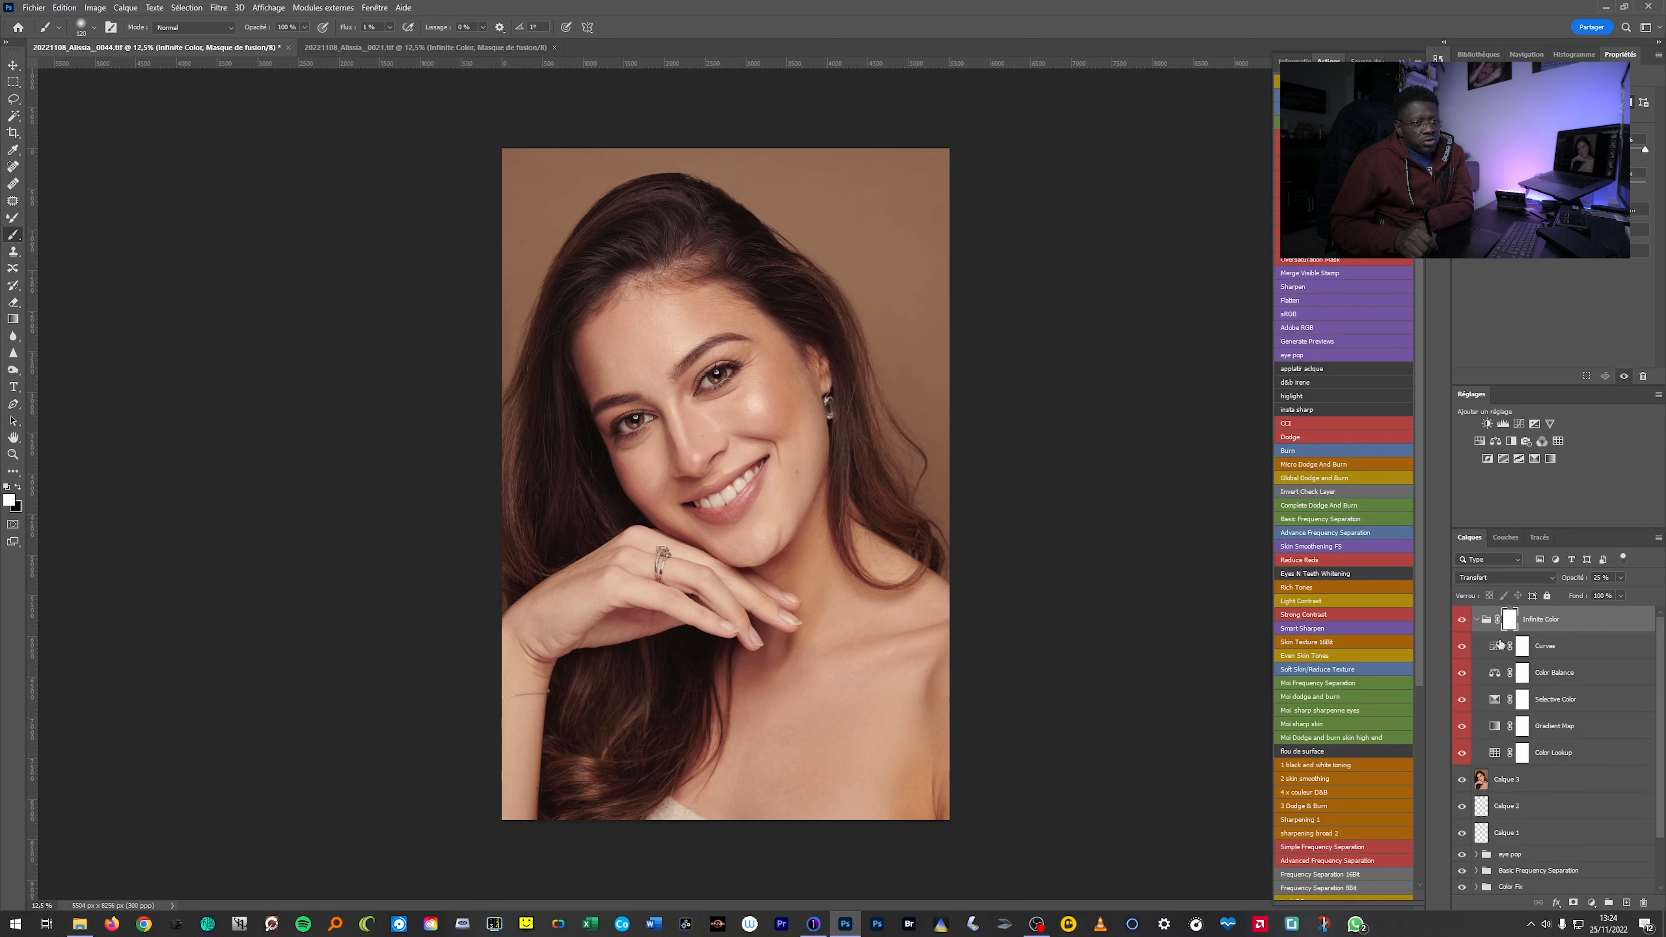
pyautogui.scroll(-3, 1557, 749)
pyautogui.scroll(3, 1557, 749)
pyautogui.click(1553, 753)
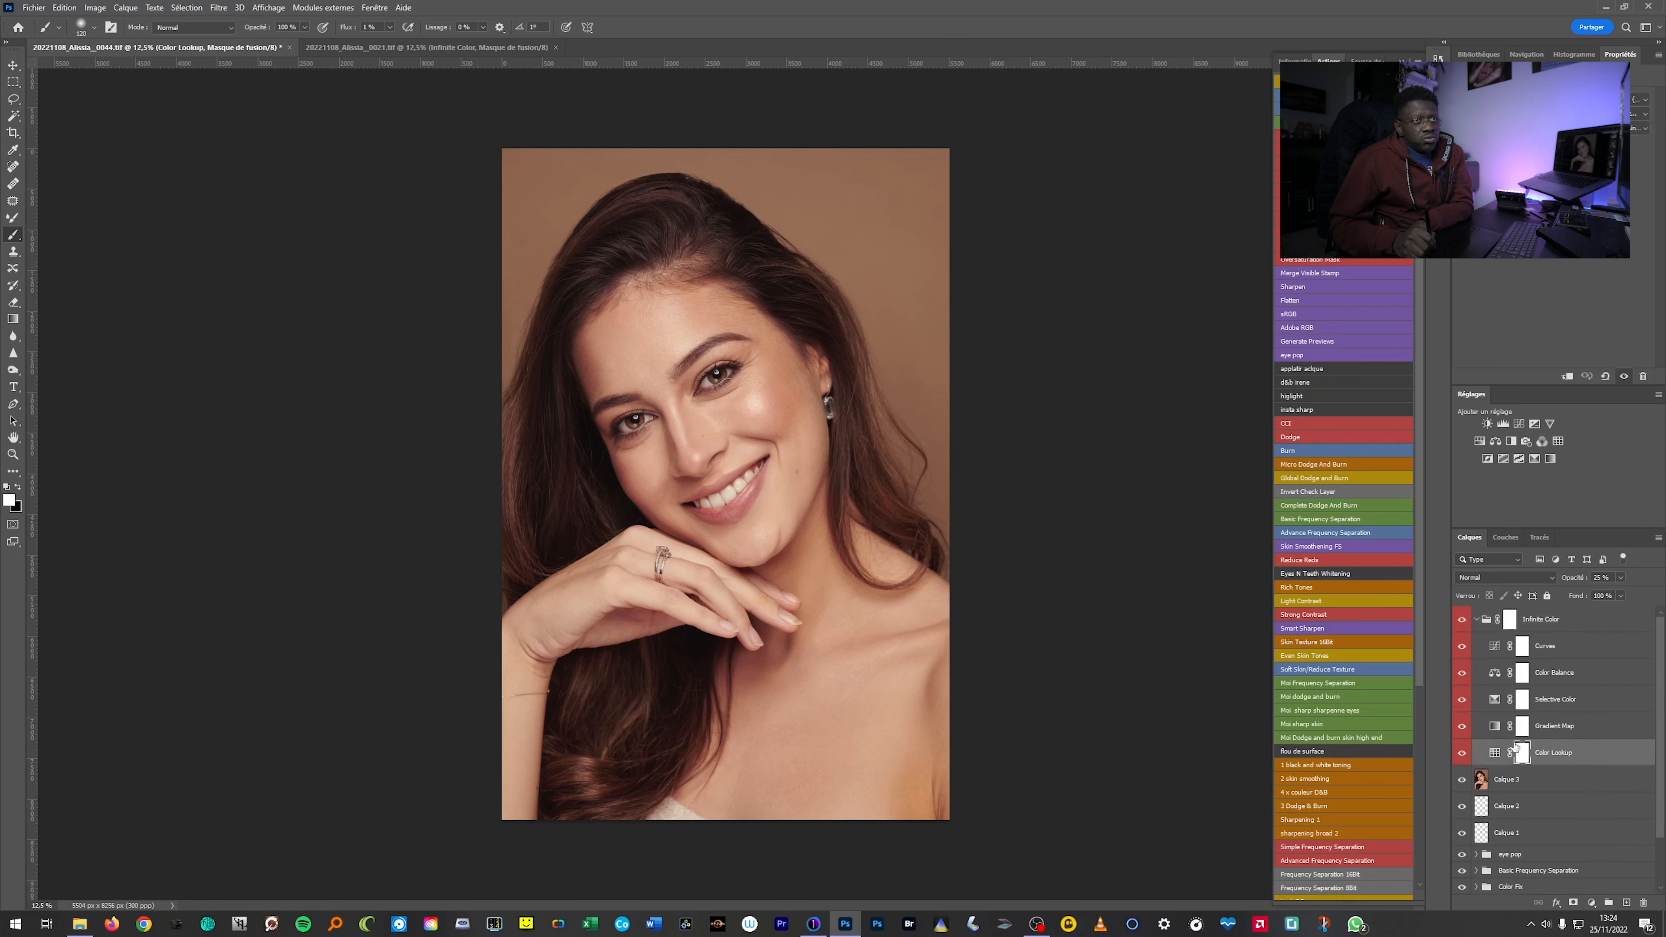
pyautogui.click(1547, 726)
pyautogui.click(1558, 704)
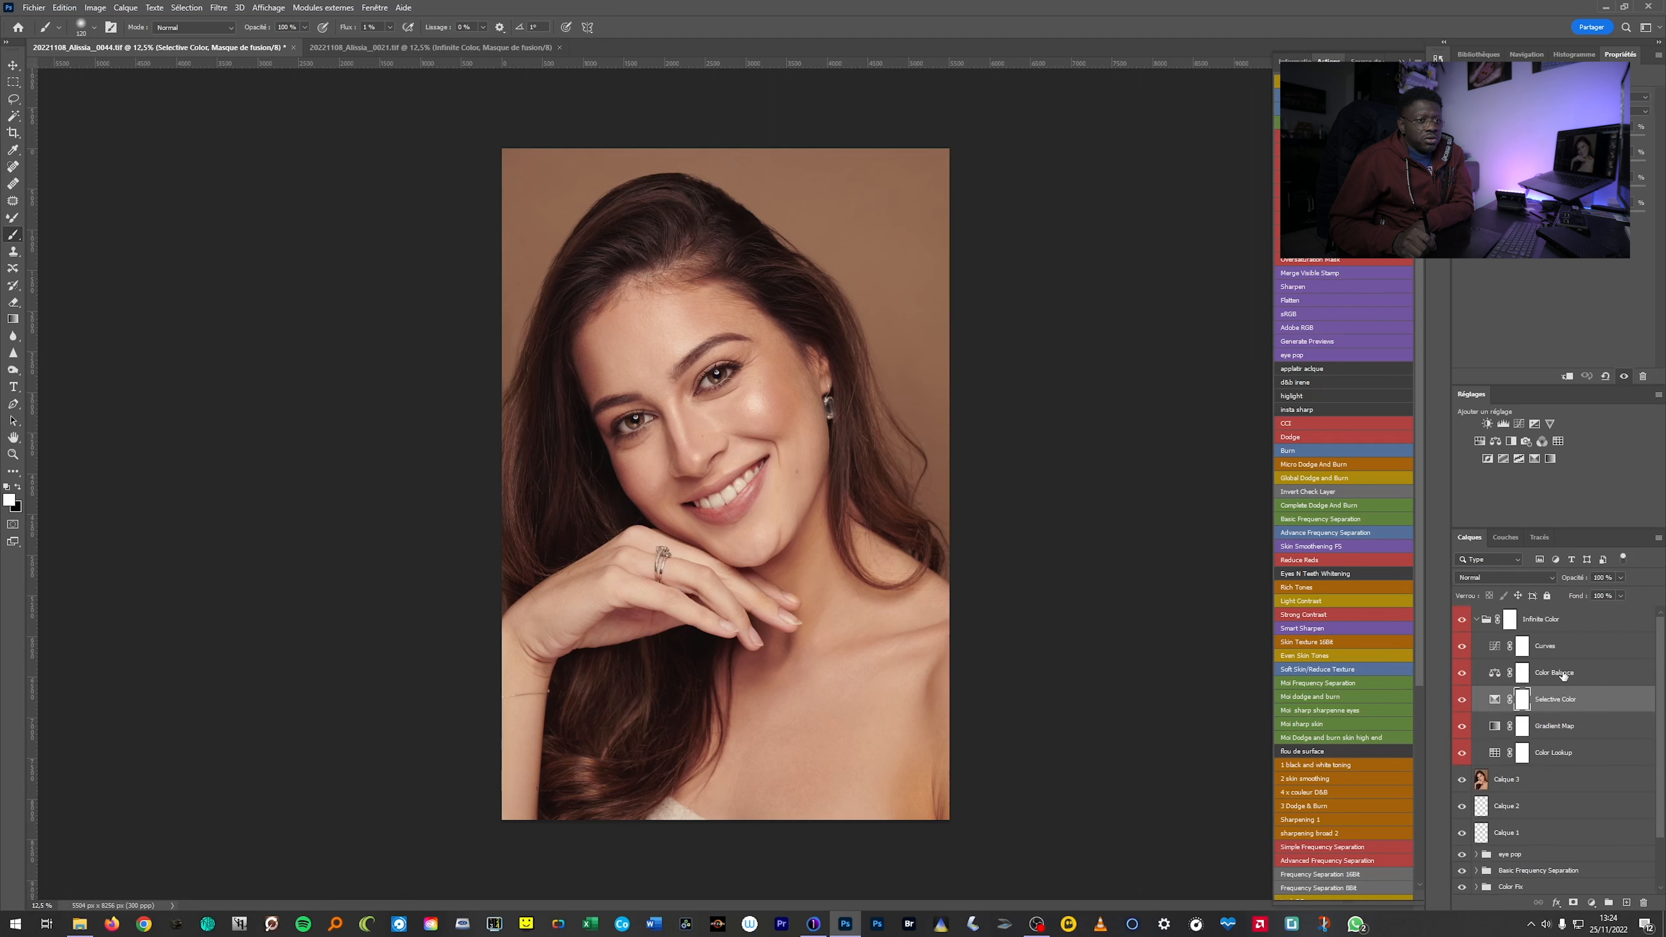
pyautogui.click(1565, 680)
pyautogui.click(1557, 657)
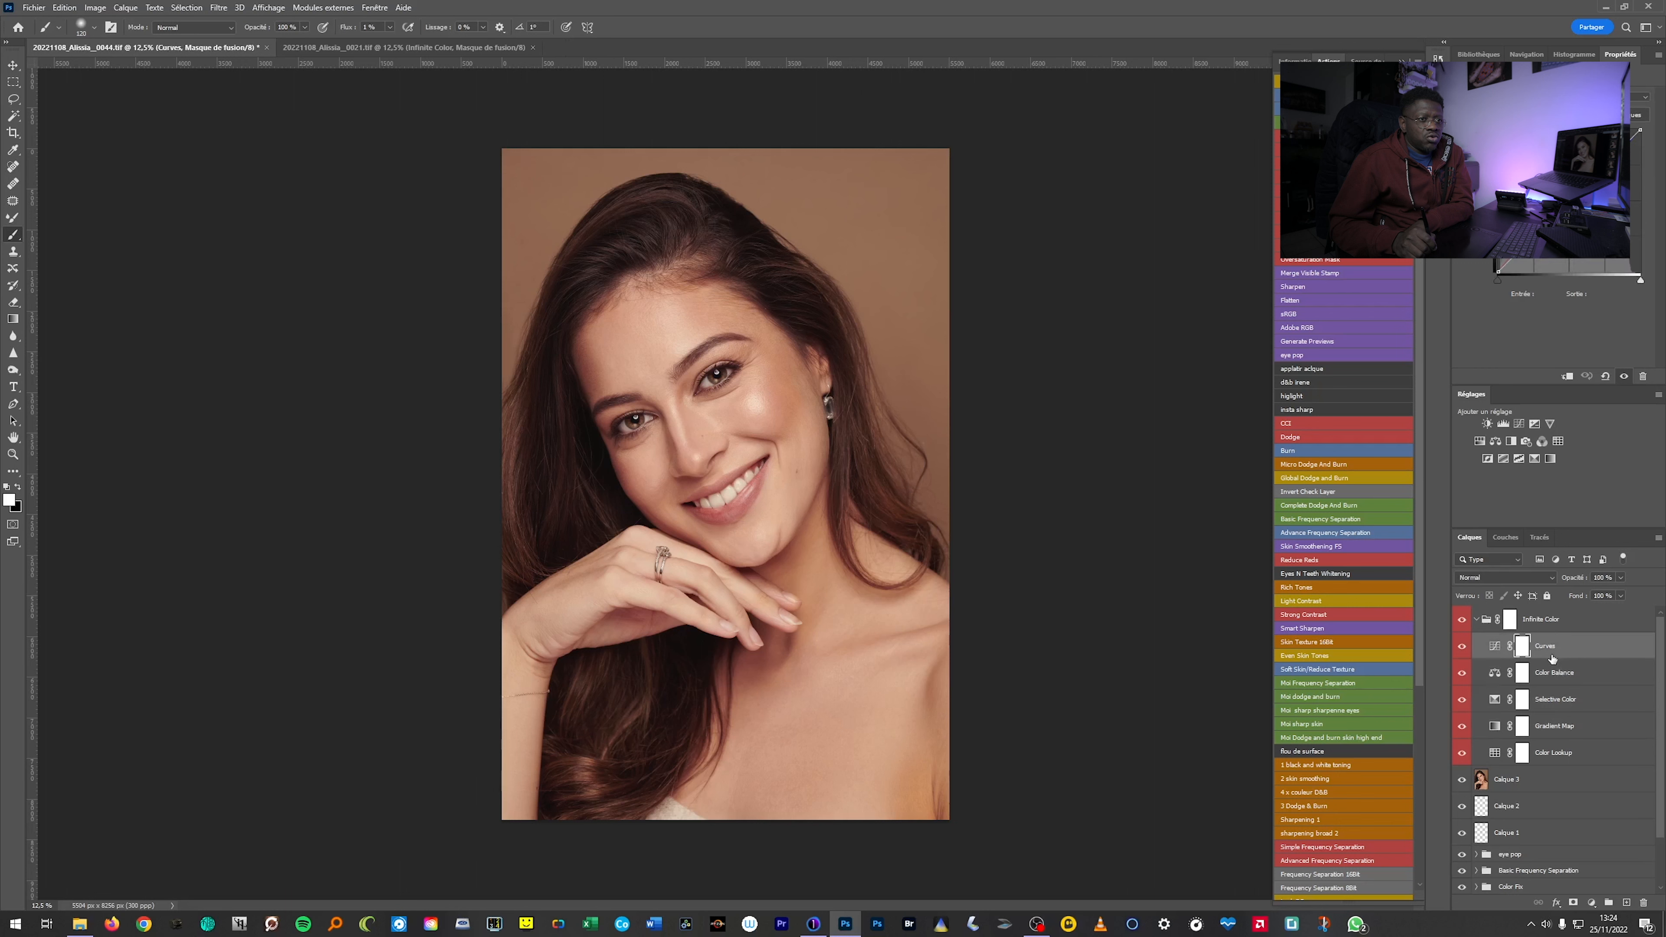
pyautogui.click(1478, 620)
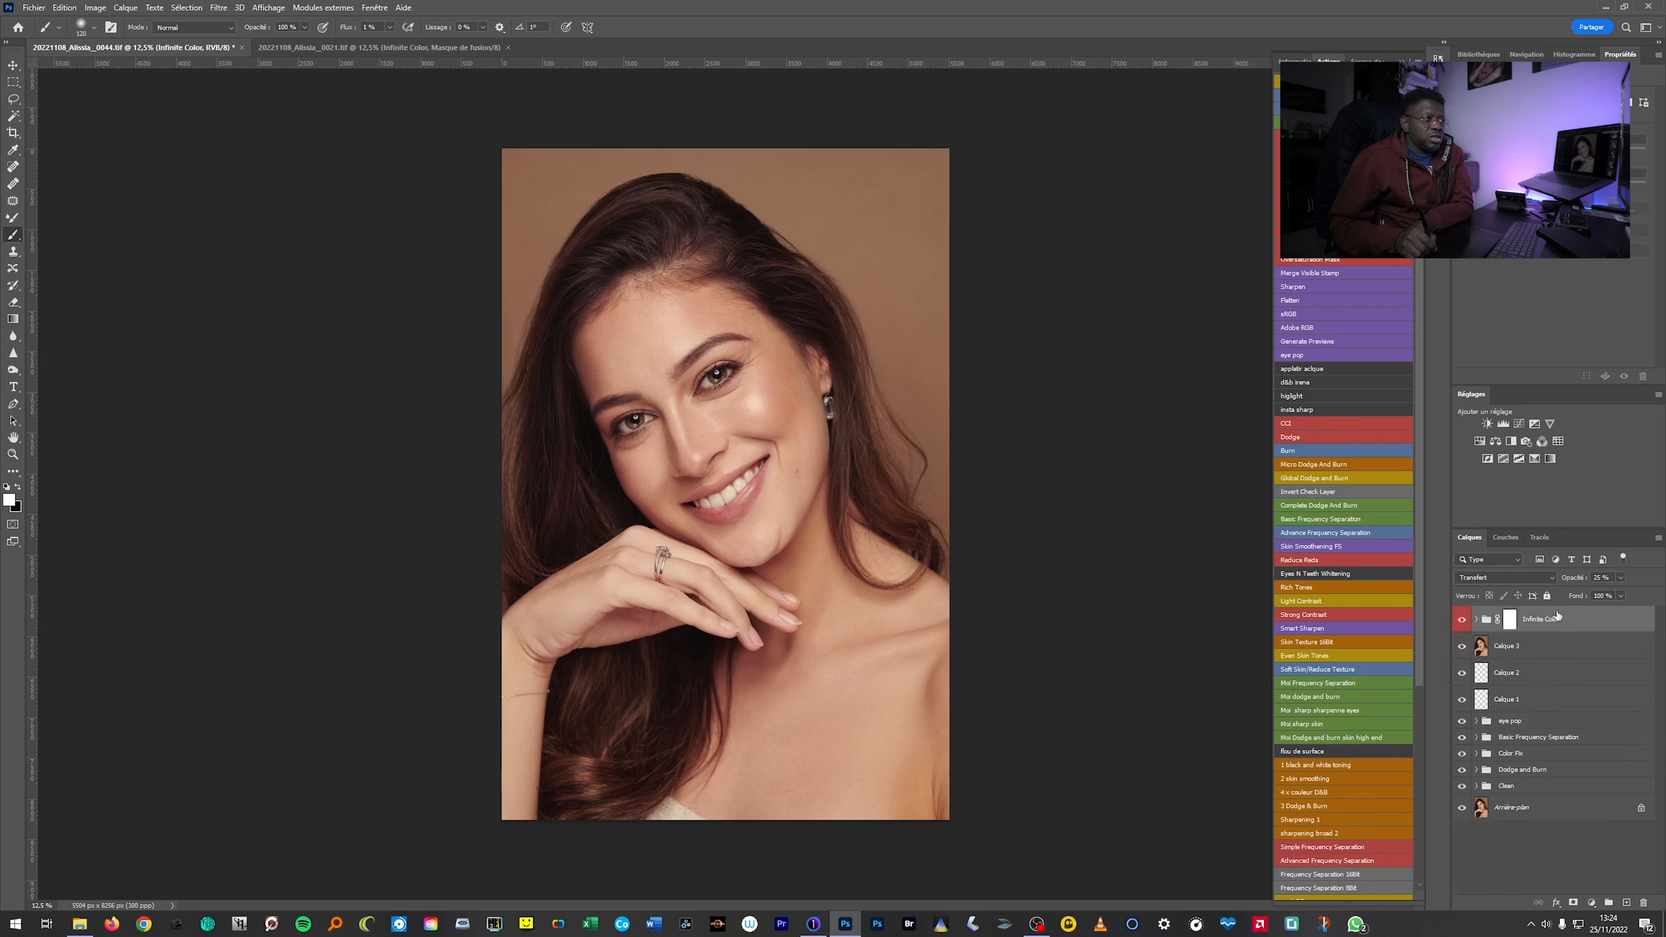
# Compare the portrait with and without the Infinite Color group, try the group at 100% opacity and return it to 25%.
pyautogui.click(1462, 620)
pyautogui.click(1461, 620)
pyautogui.click(1621, 577)
pyautogui.moveTo(1616, 594); pyautogui.dragTo(1656, 594)
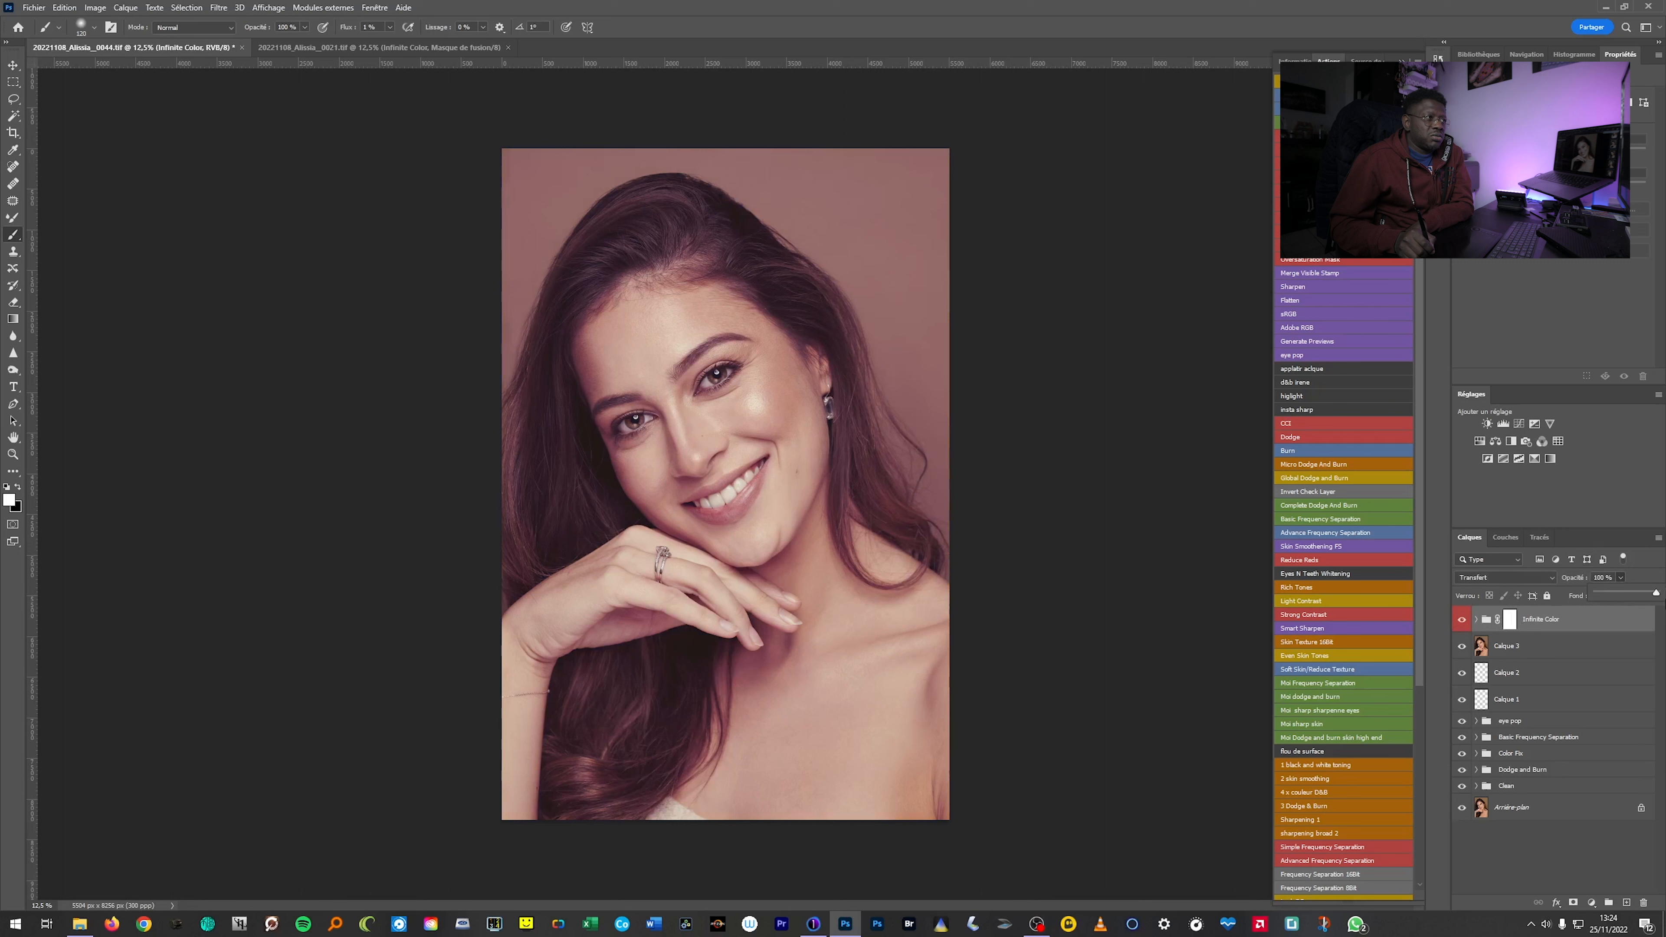
pyautogui.click(1604, 577)
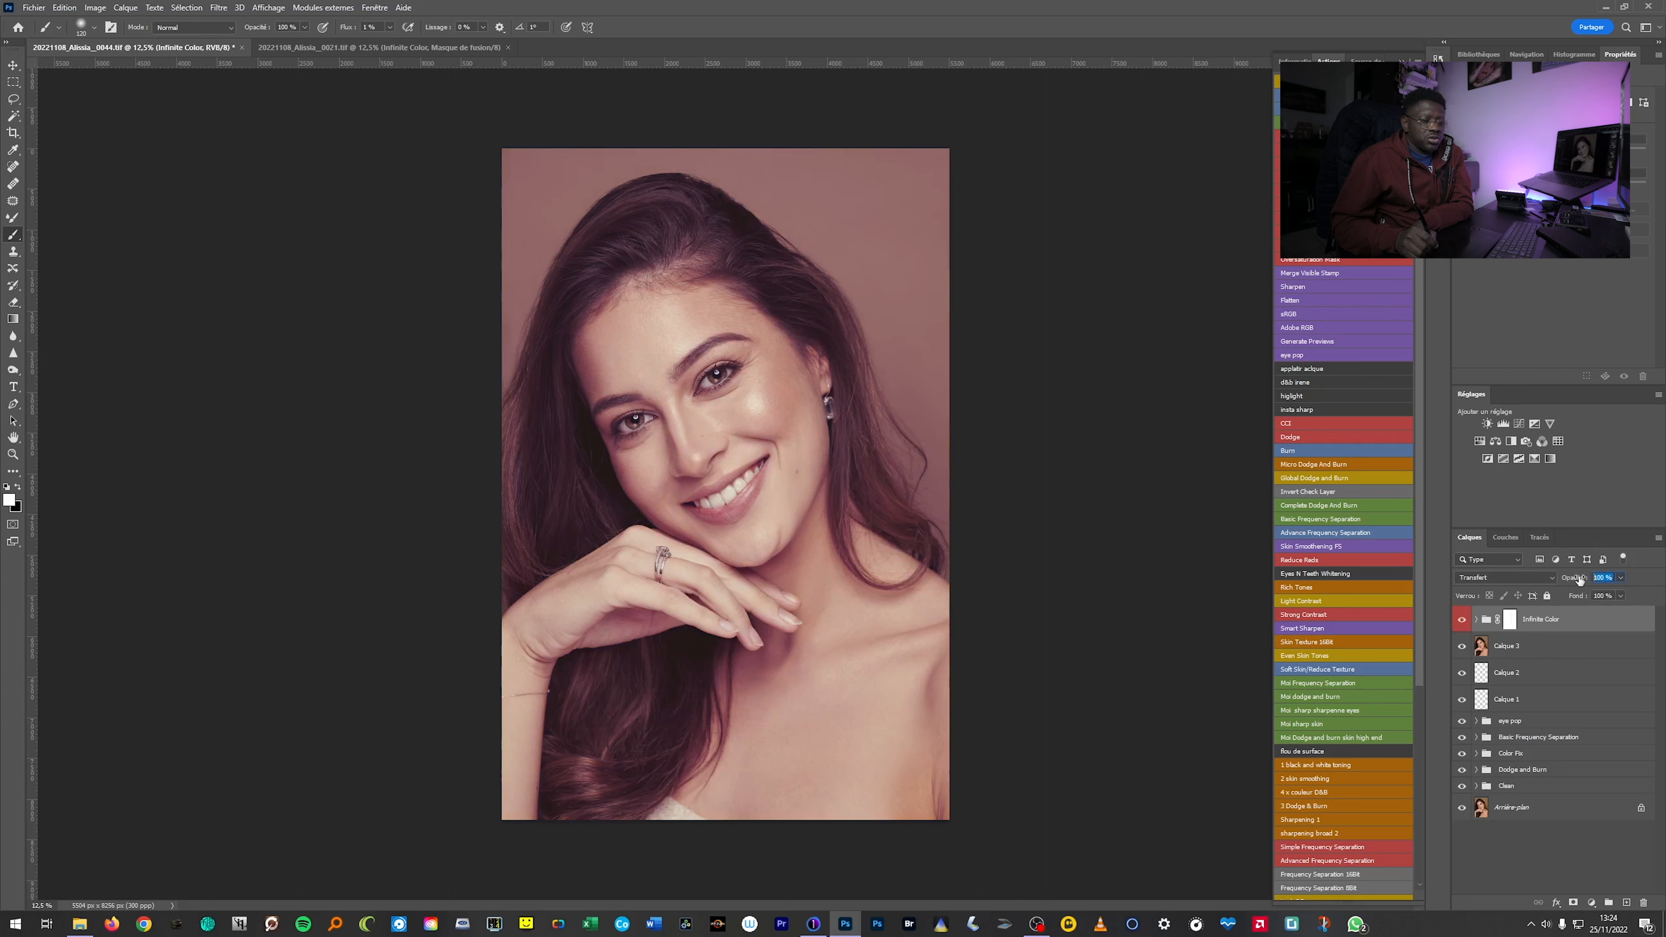
pyautogui.write('25')
pyautogui.press('Return')
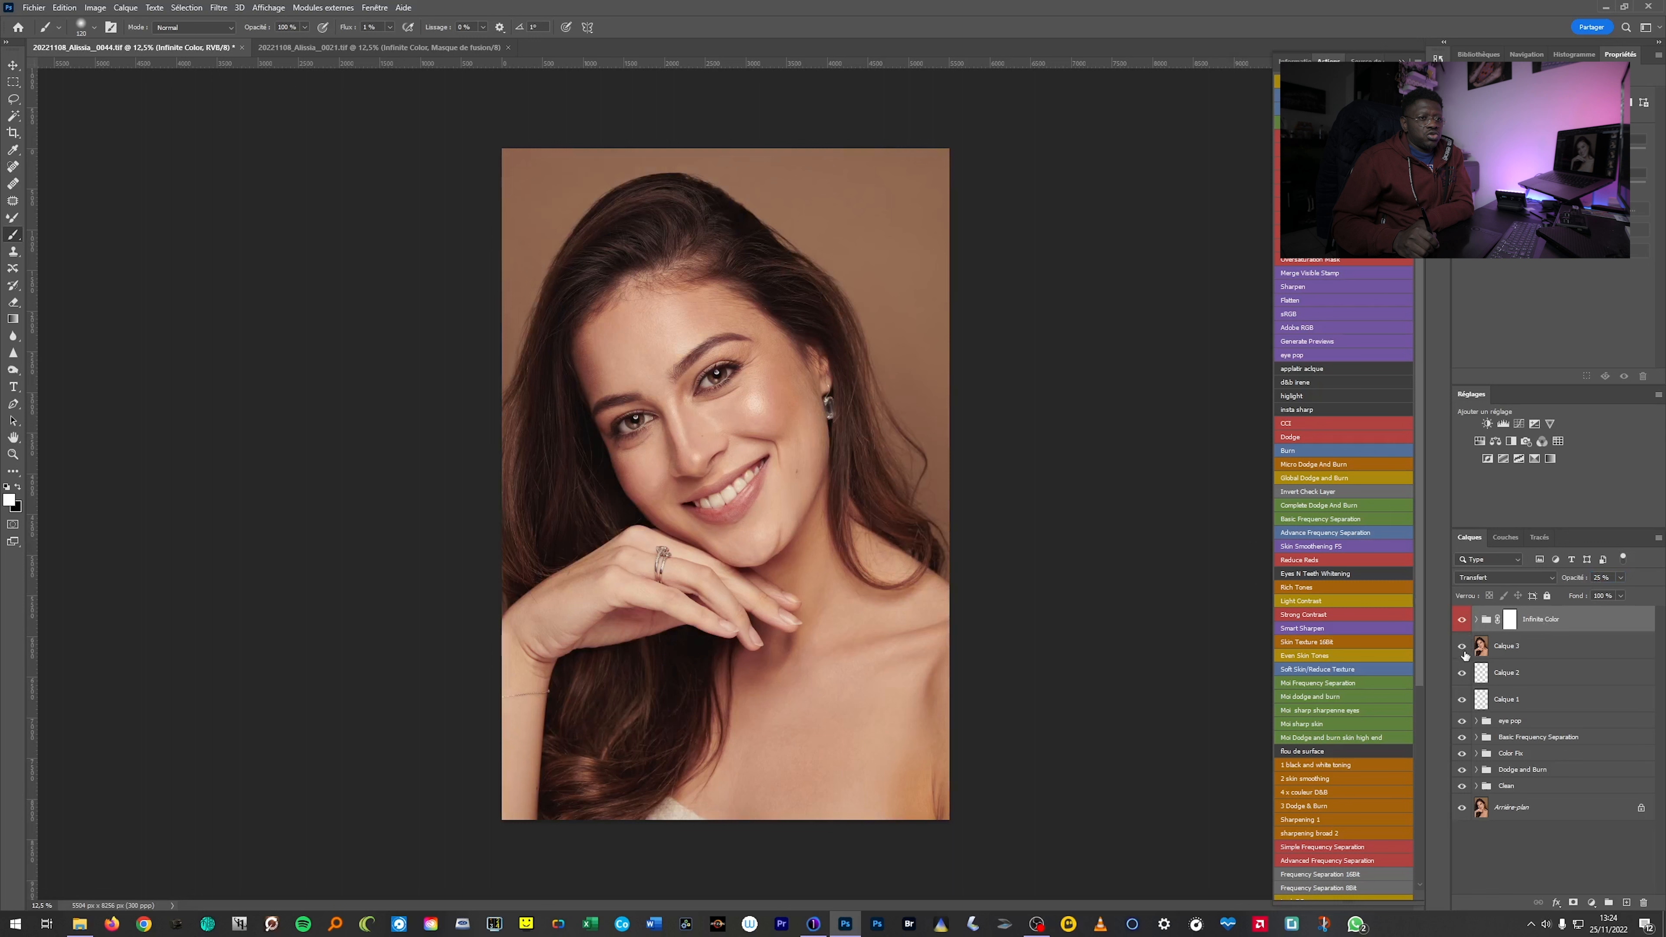
# Compare the color-graded portrait with the original background layer alone, and restore the visibility of all layers.
pyautogui.moveTo(1462, 682); pyautogui.dragTo(1466, 785)
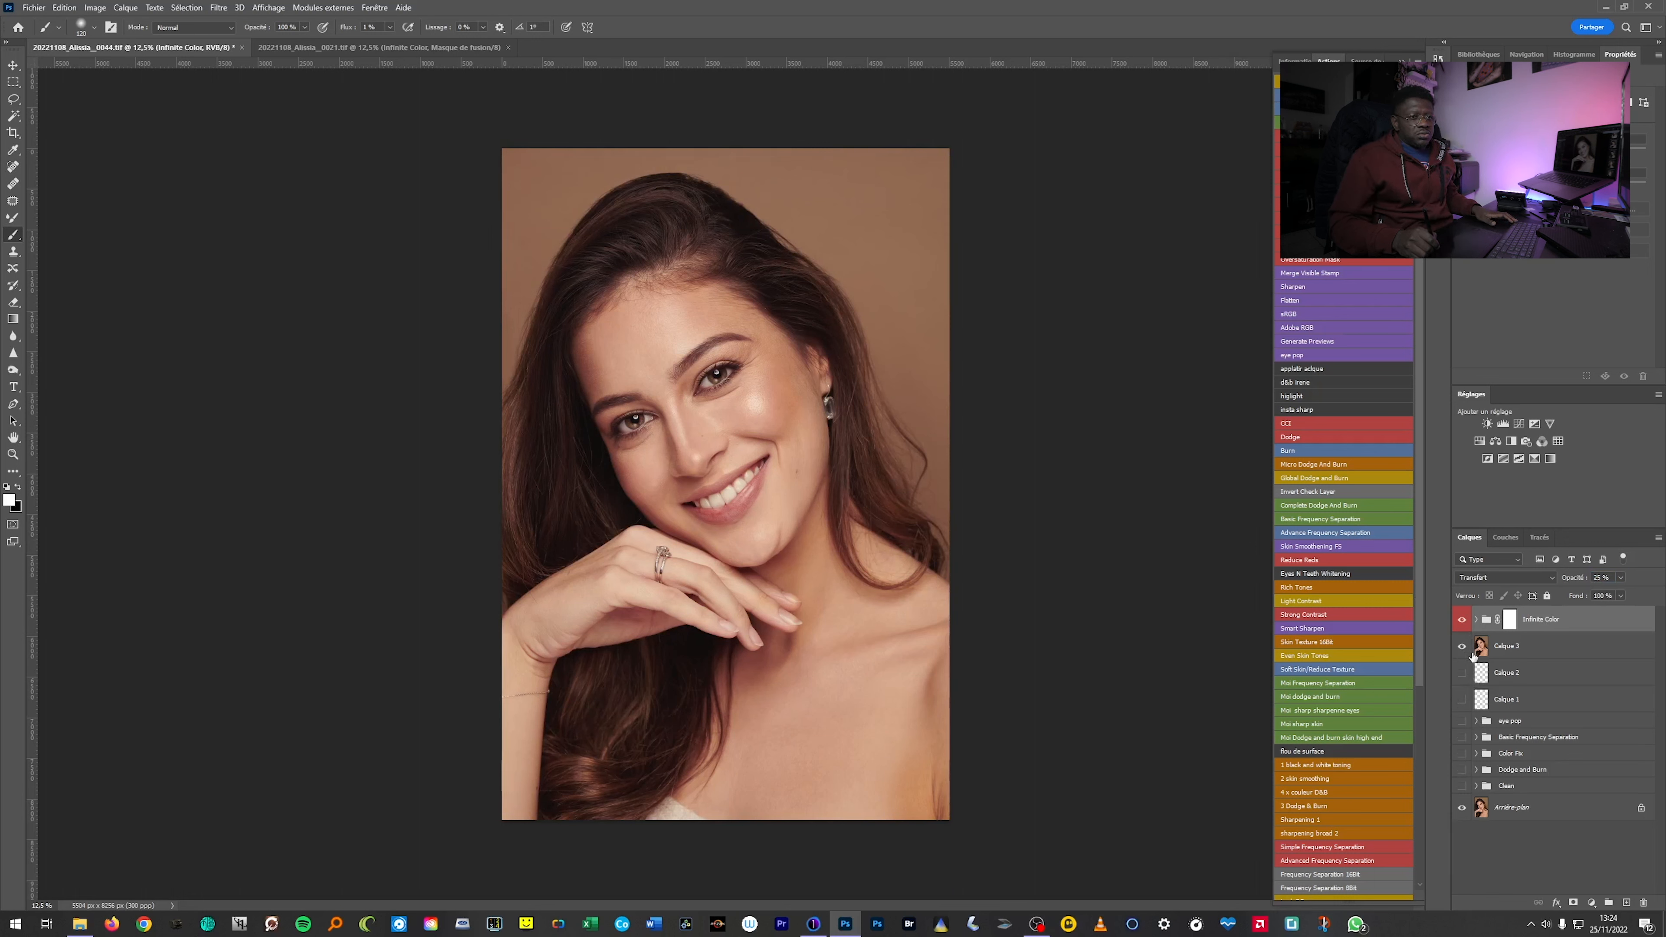
pyautogui.moveTo(1463, 666); pyautogui.dragTo(1465, 783)
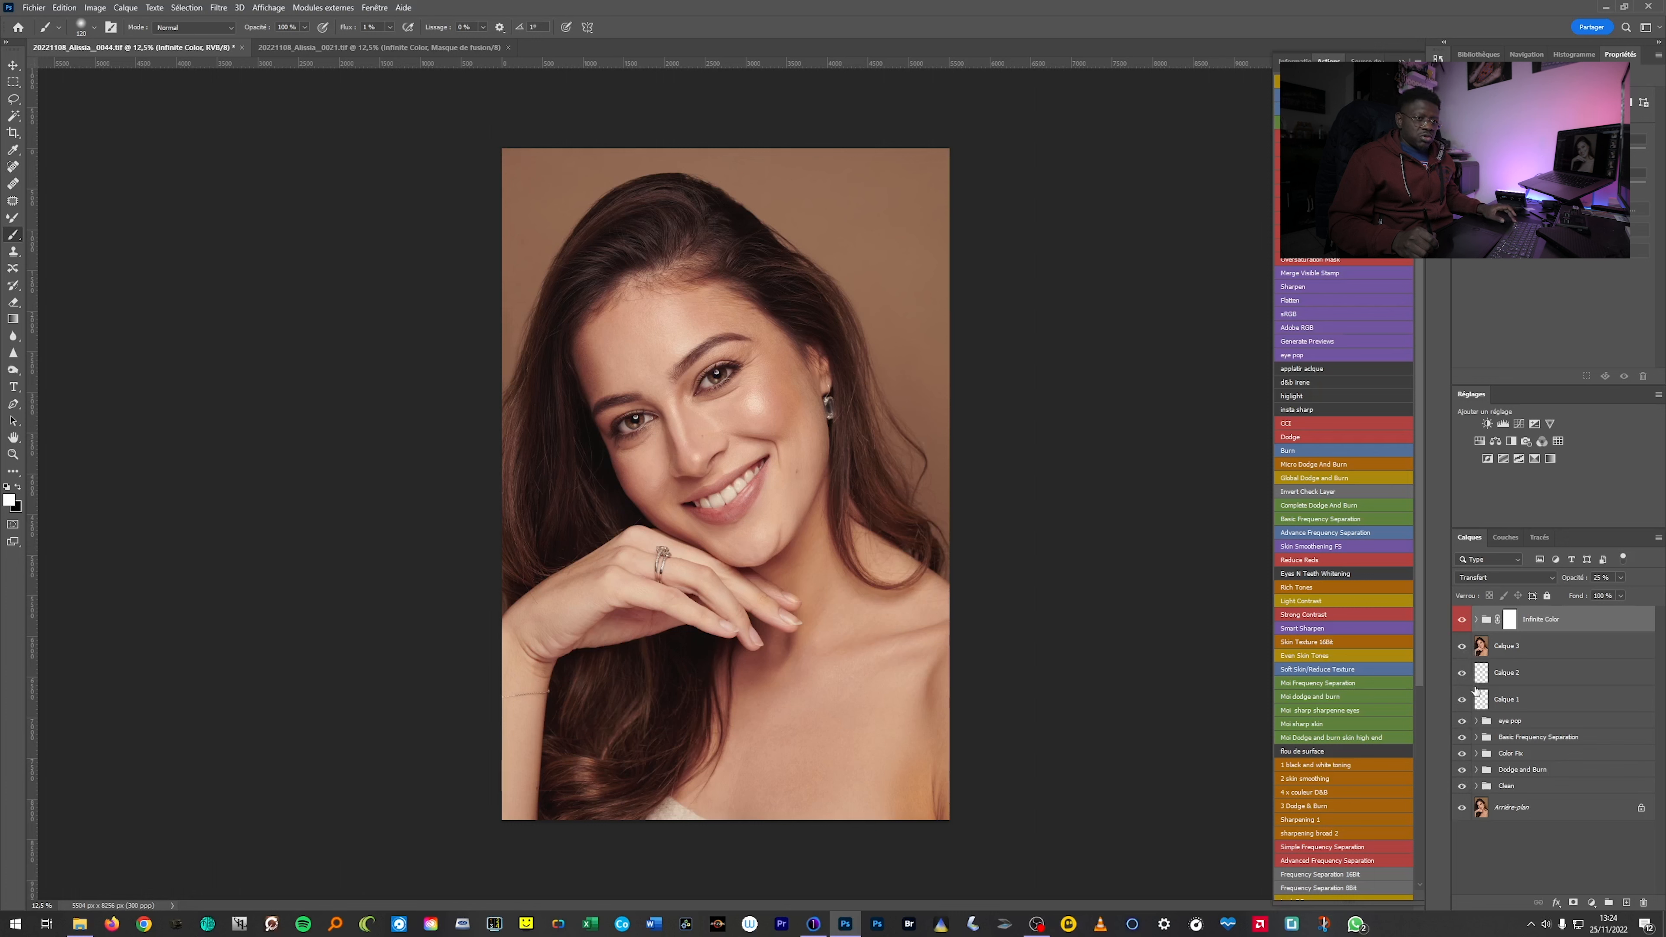
pyautogui.keyDown('alt'); pyautogui.click(1463, 809); pyautogui.keyUp('alt')
pyautogui.keyDown('alt'); pyautogui.click(1463, 810); pyautogui.keyUp('alt')
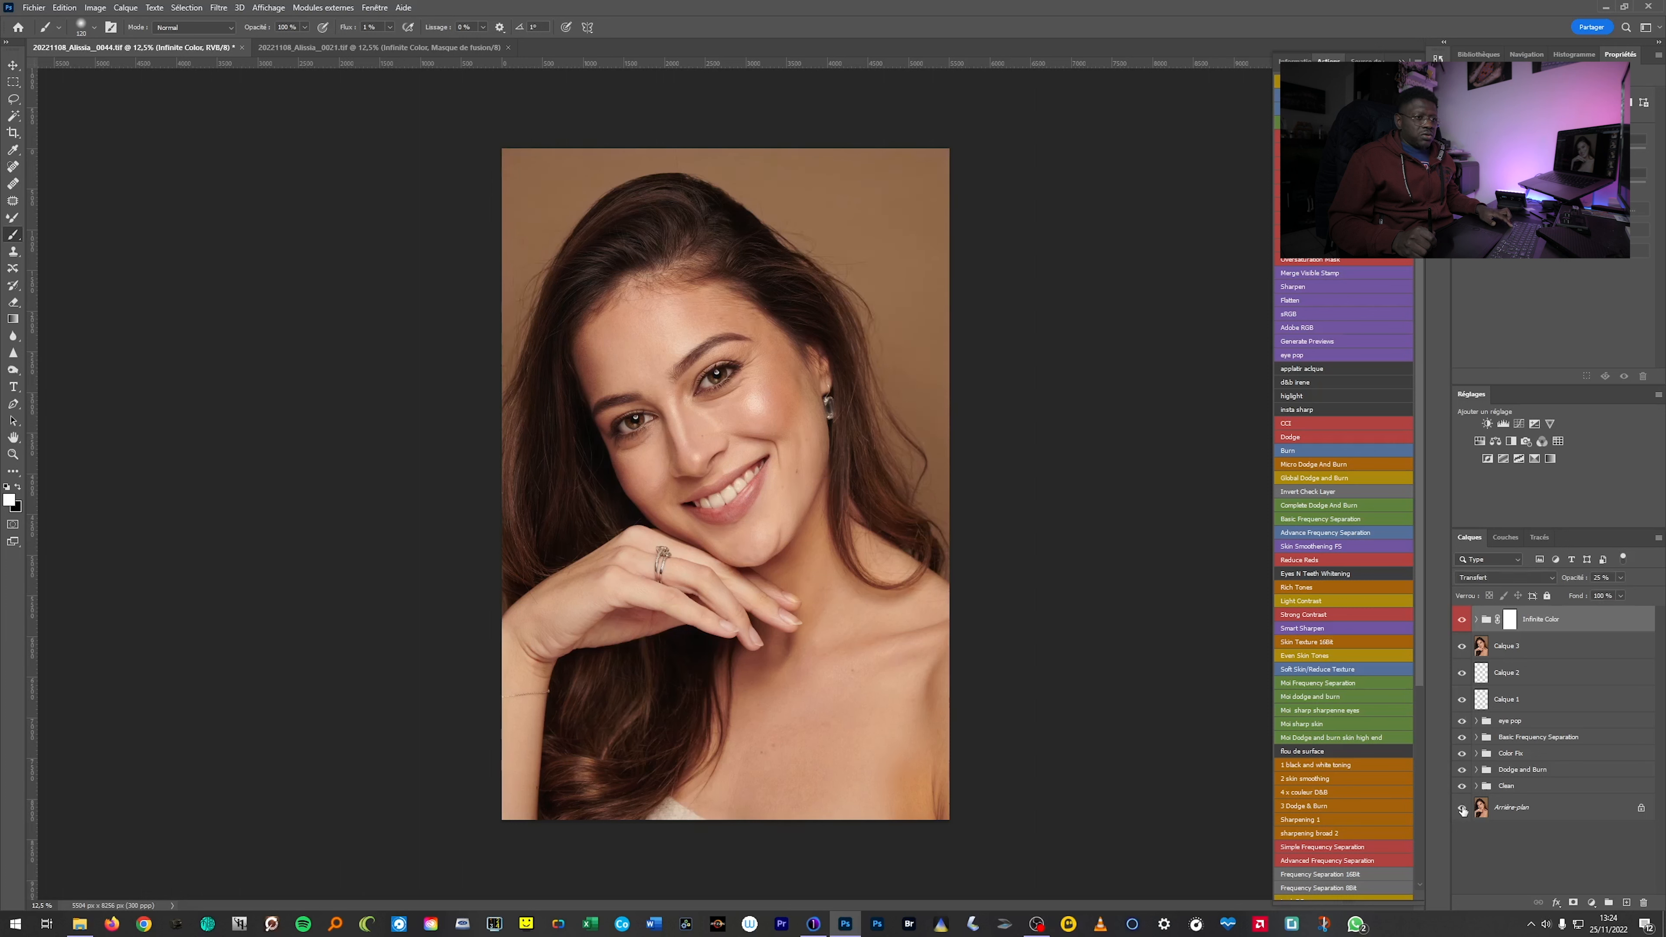